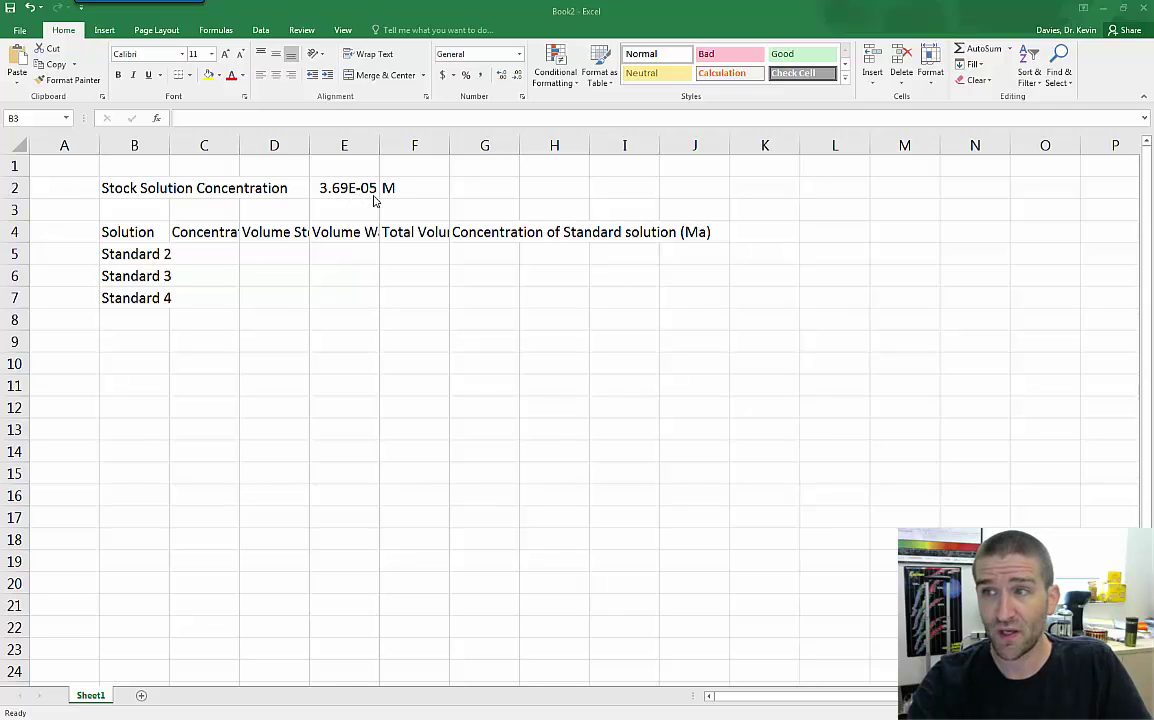
Paste the 3.69E-05 M stock concentration, dilution-table headers and Standard 2–4 labels into the sheet
key(ctrl+v)
click(122, 188)
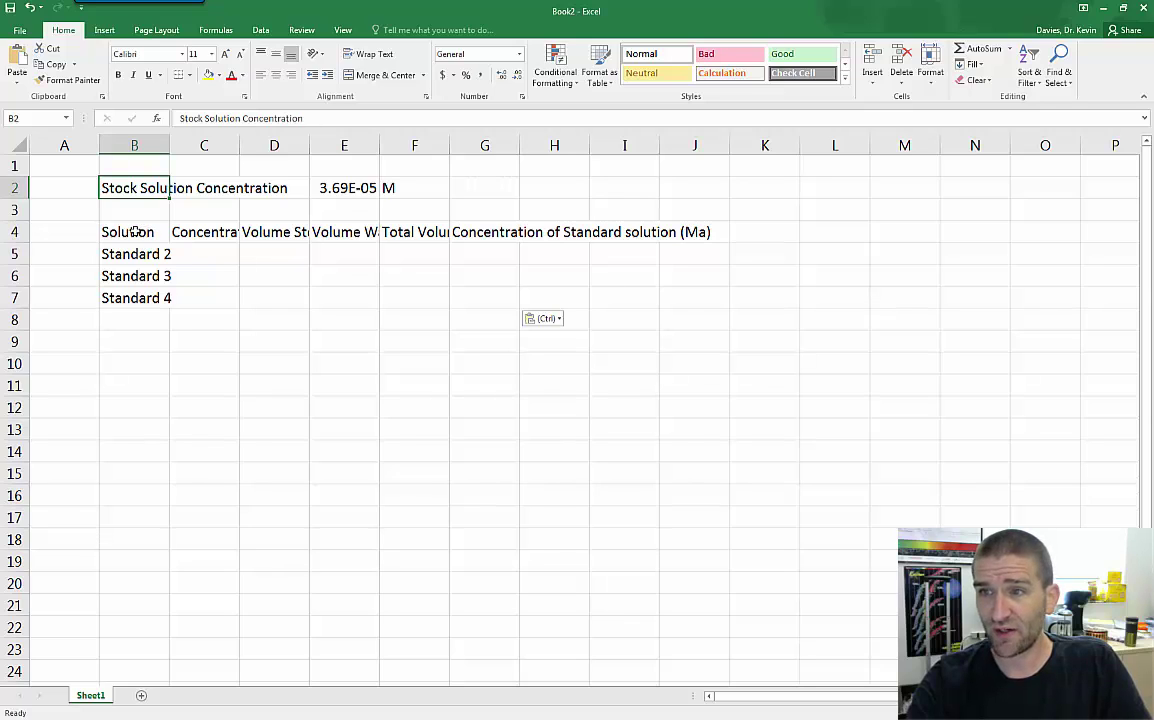
Wrap the header text in B4:J4 onto multiple lines
click(140, 231)
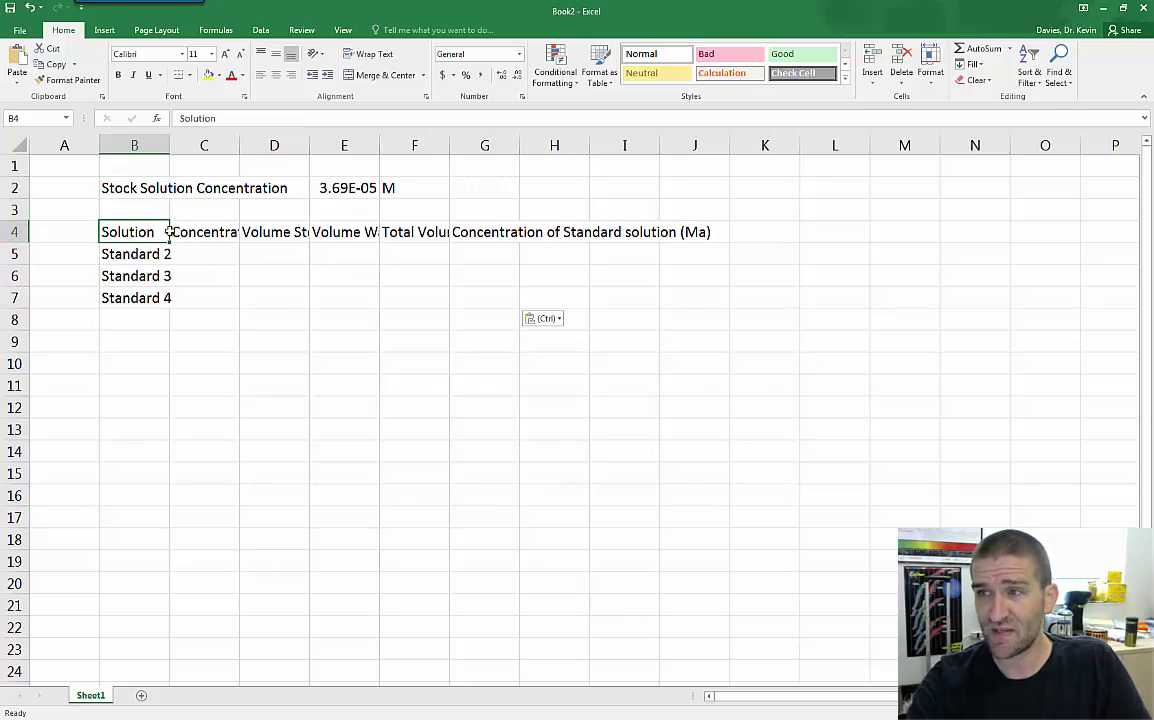
drag(178, 231, 677, 229)
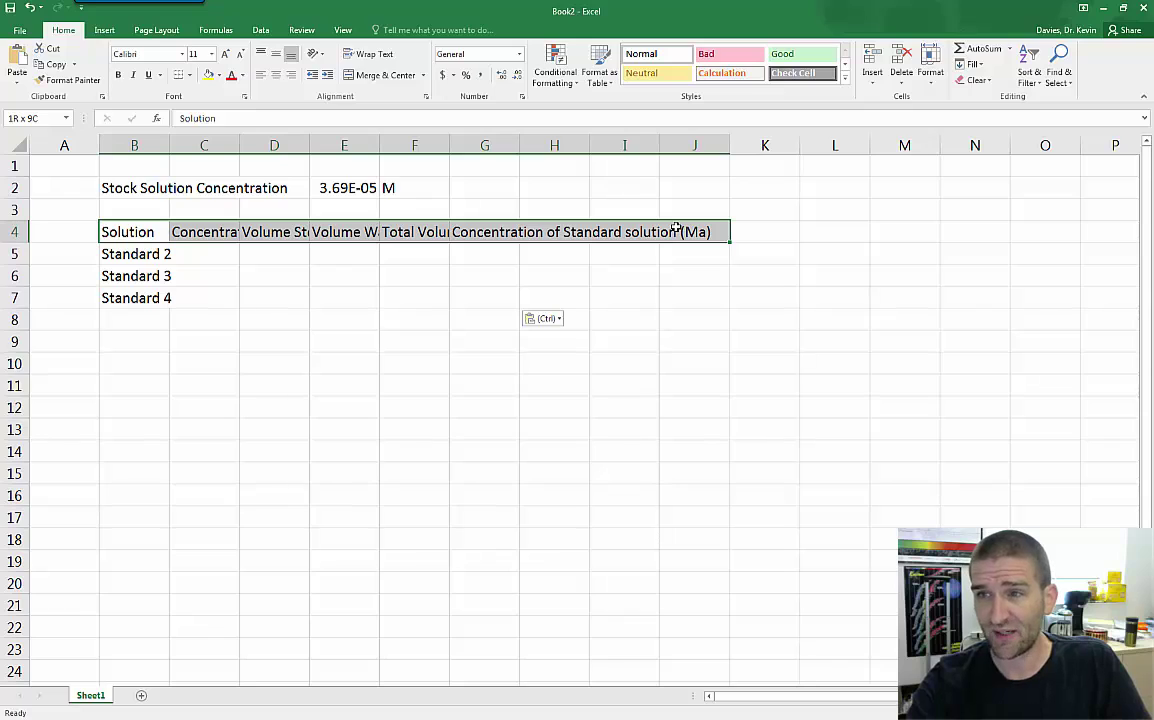
drag(677, 229, 677, 229)
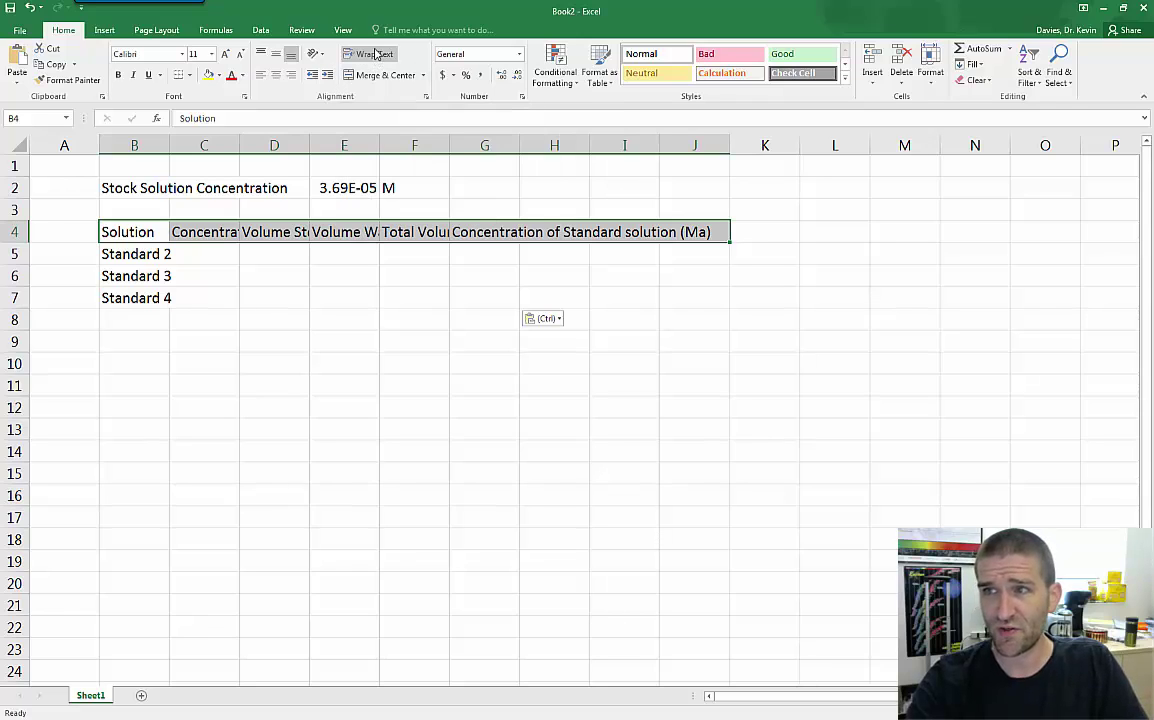
click(374, 55)
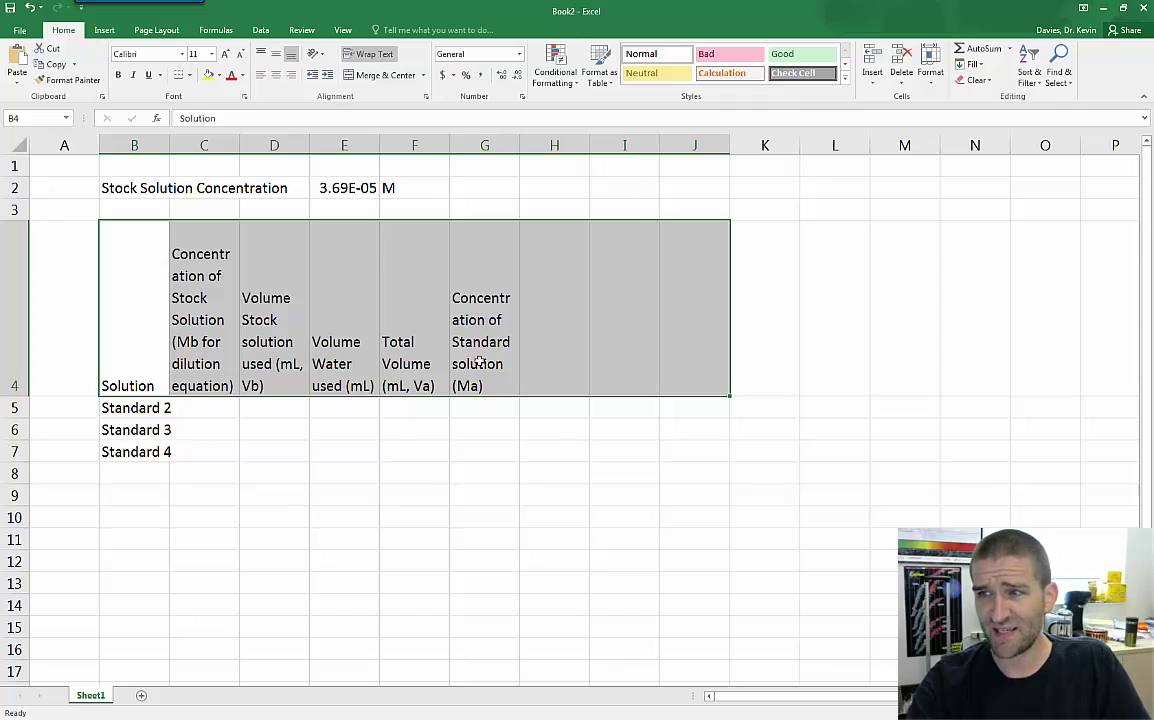
click(417, 363)
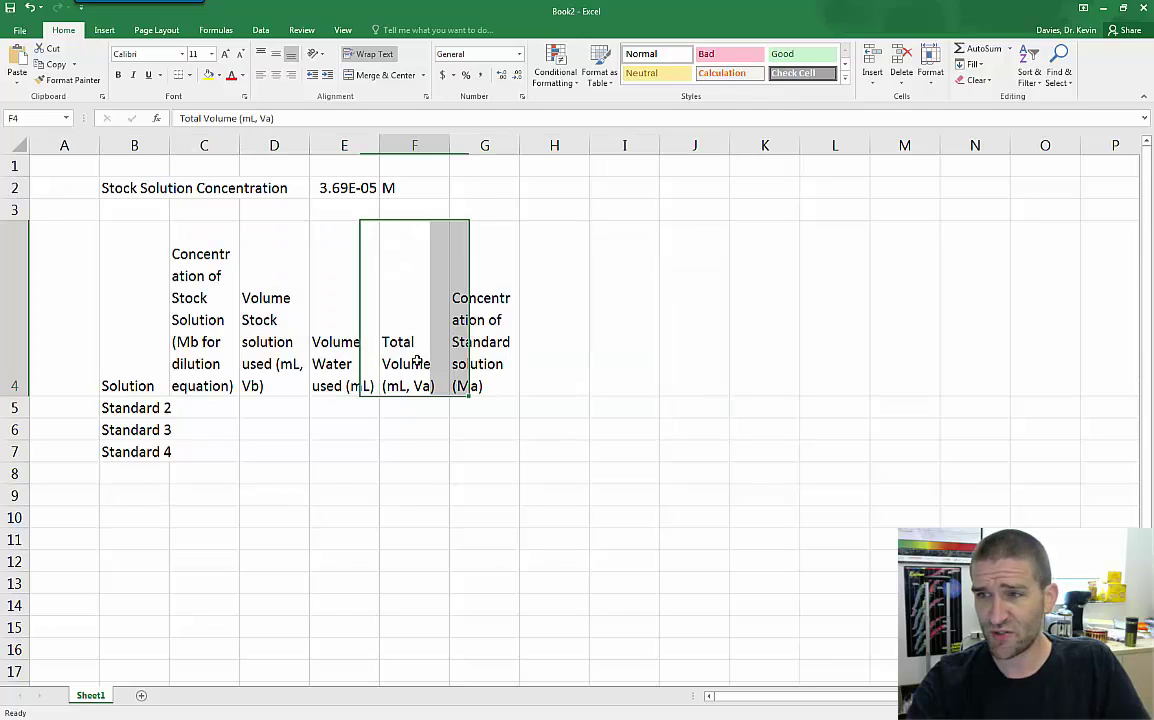
Format the 'b' in the C4 header's Mb as a subscript
click(215, 354)
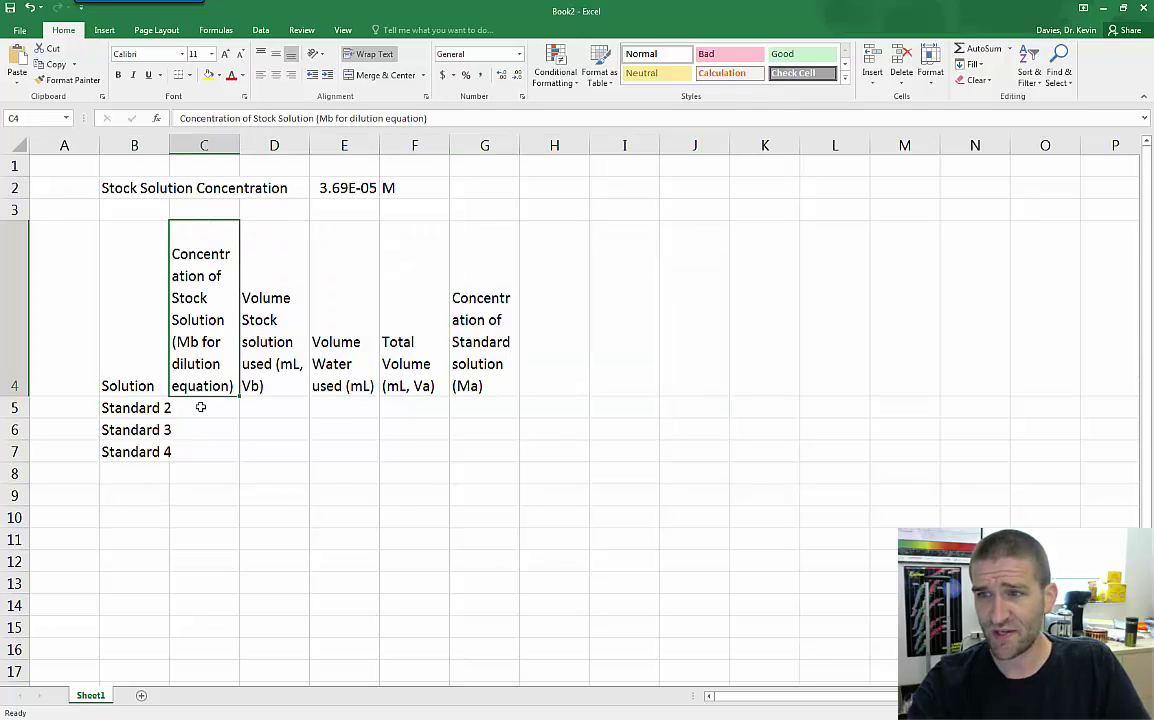
double_click(199, 342)
drag(199, 342, 191, 342)
right_click(193, 342)
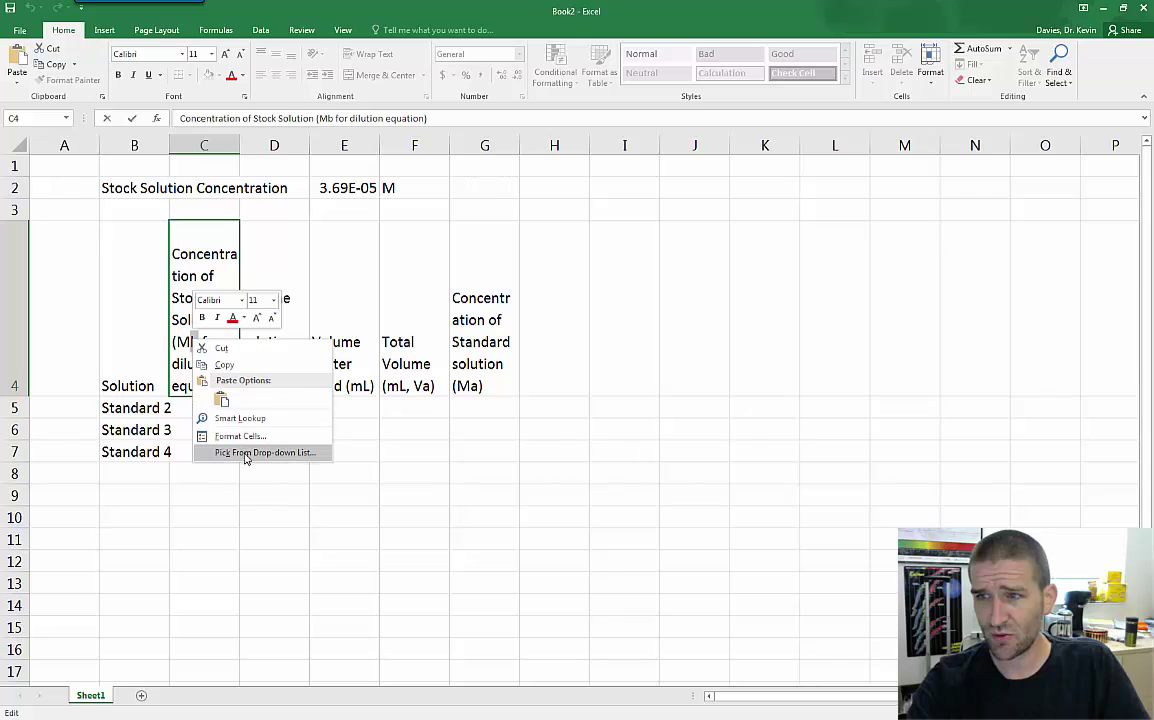
click(243, 437)
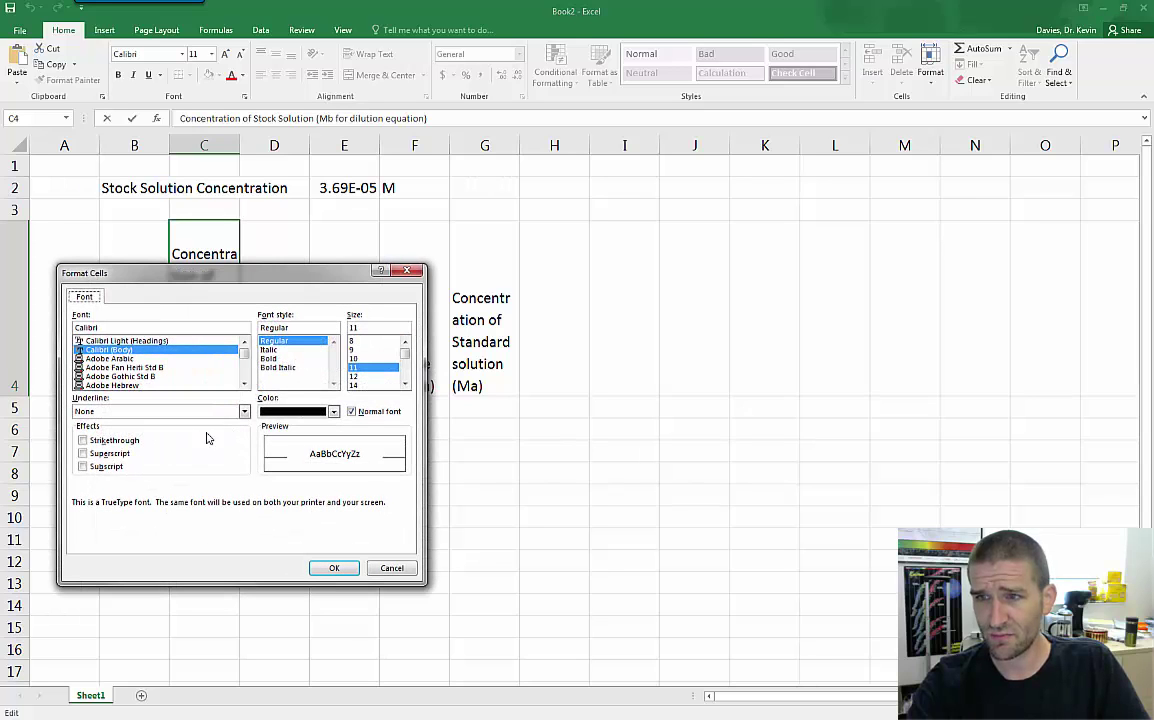
click(83, 467)
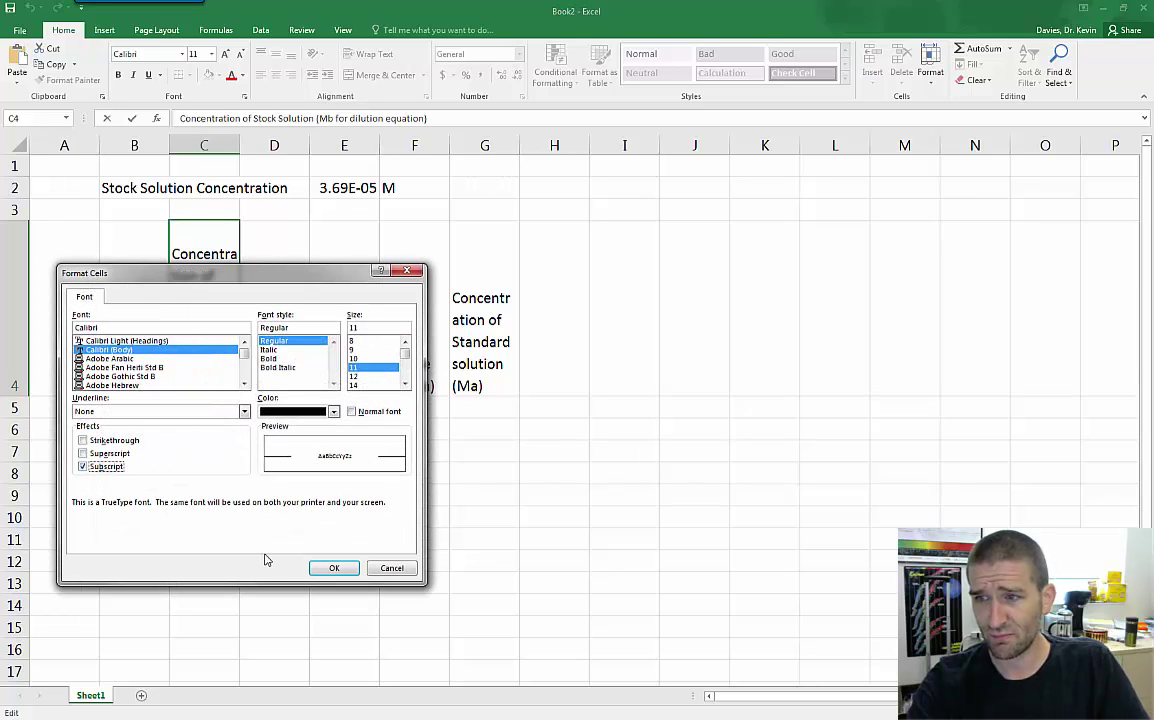
click(332, 569)
click(256, 389)
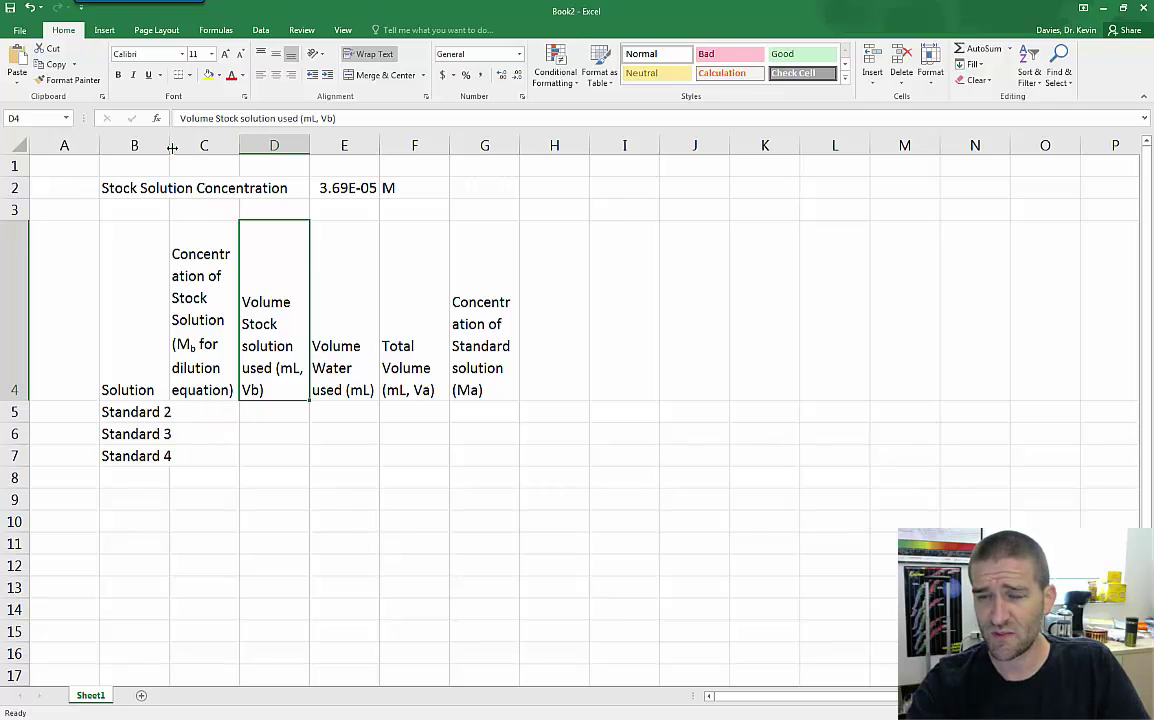
Widen column B and enter 9.25, 6.29 and 3.08 in C5:C7
drag(172, 148, 185, 148)
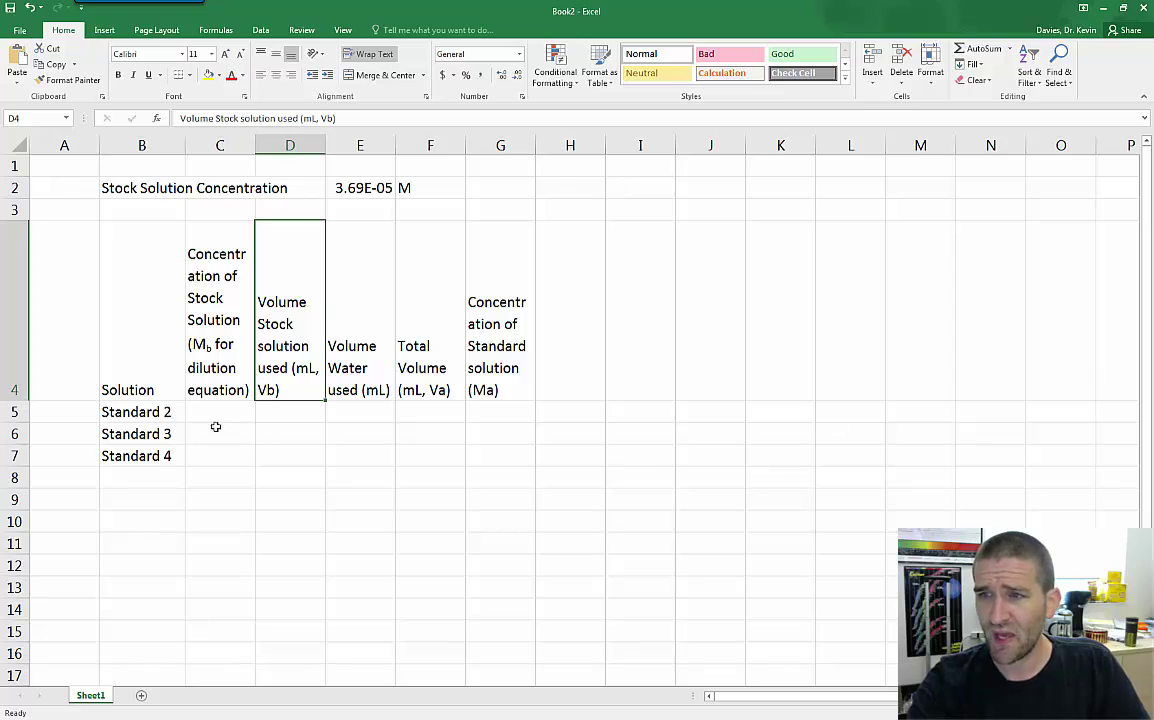
click(214, 412)
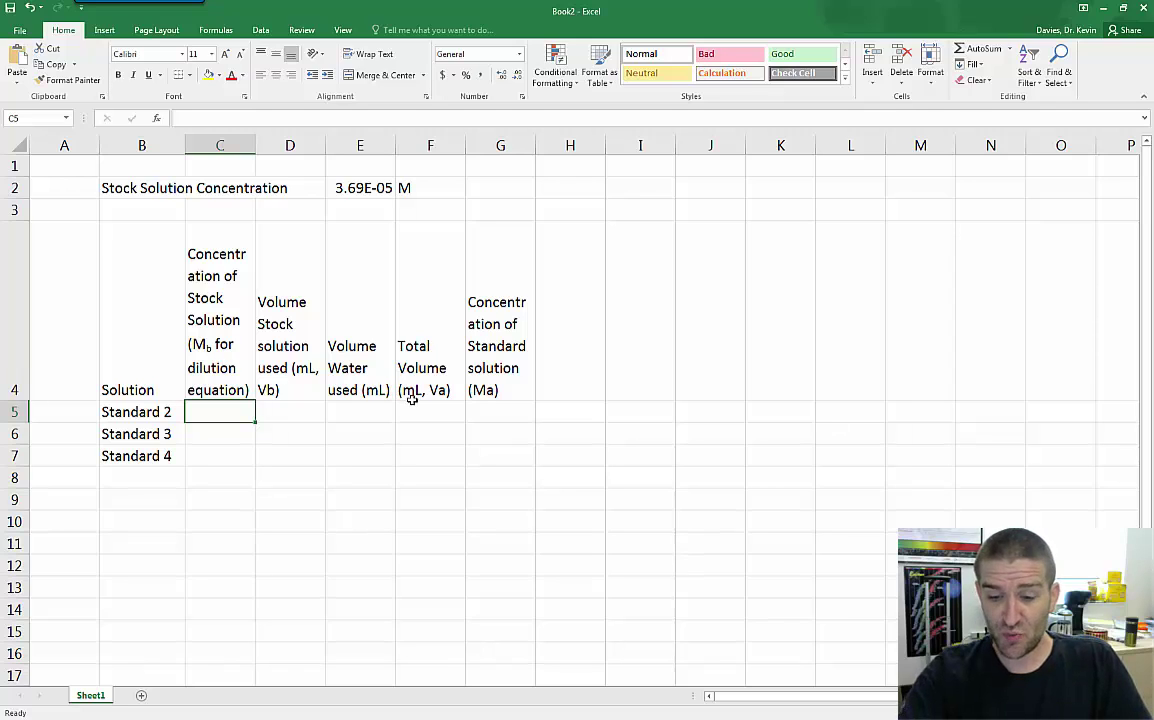
text(9.25)
key(Return)
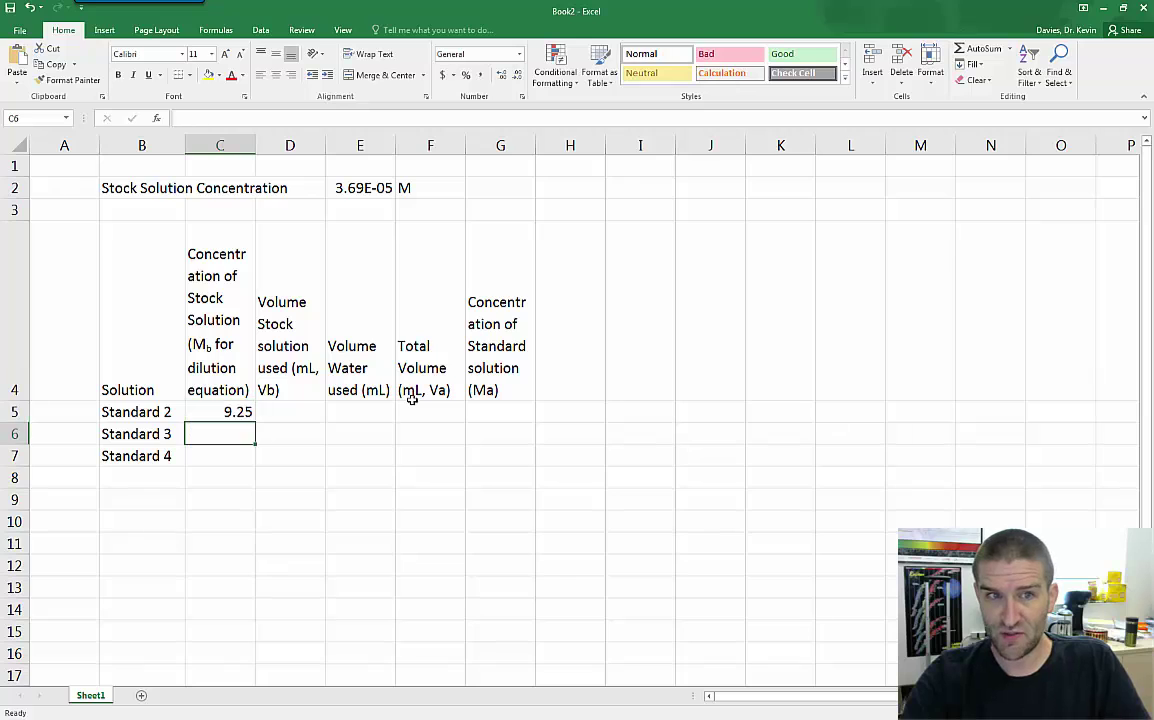
text(6.29)
key(Return)
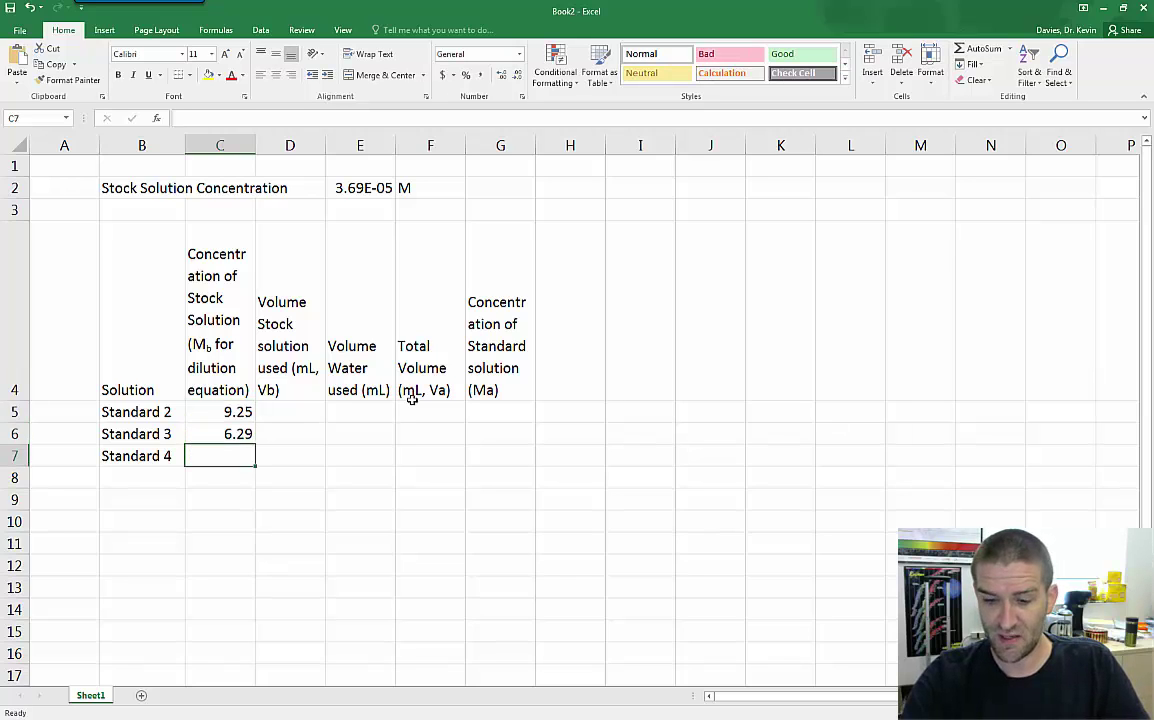
text(3.08)
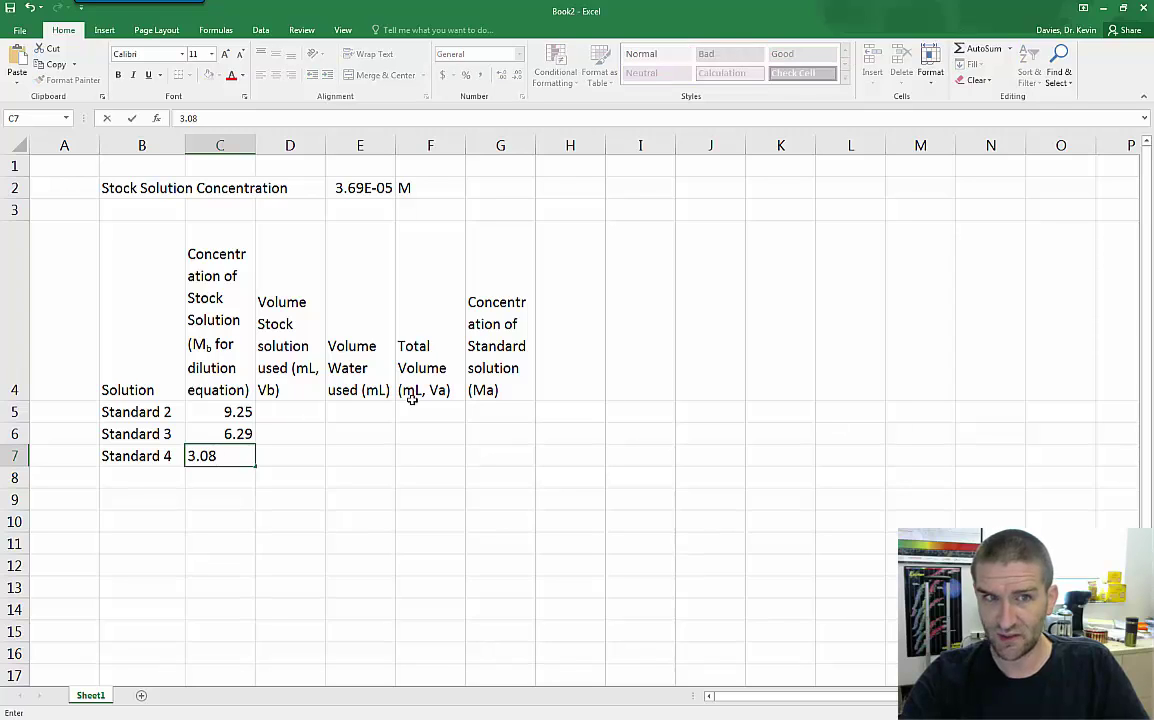
key(Right)
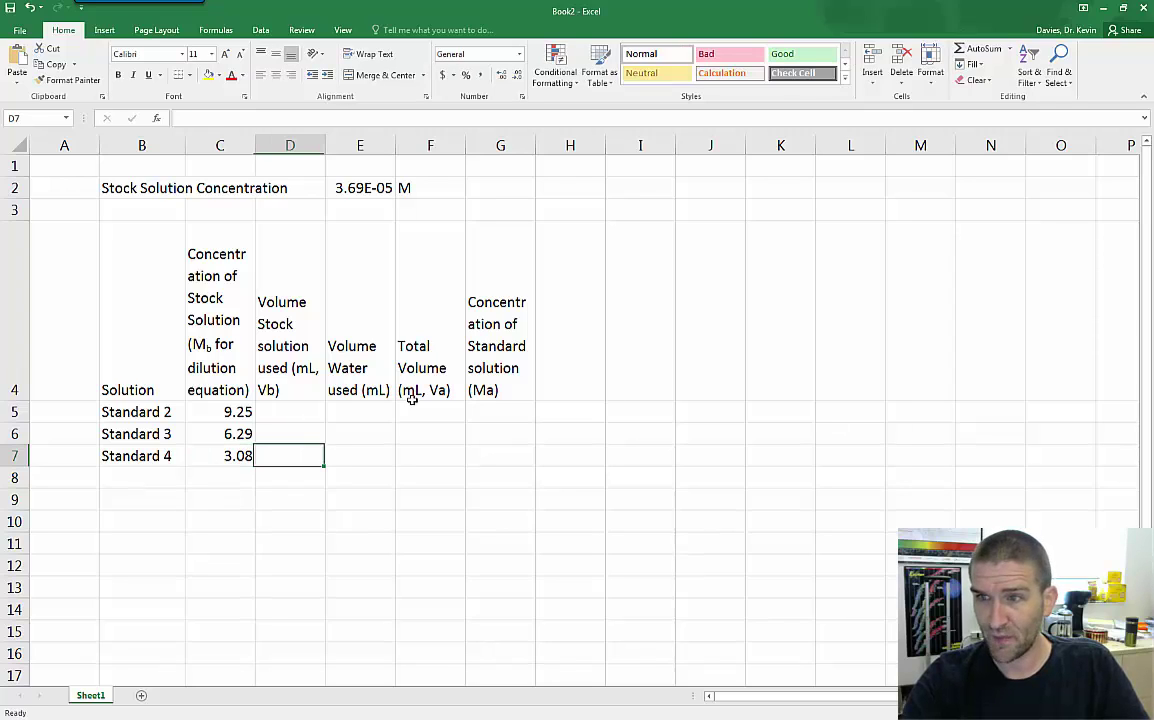
Move the three stock volumes from C5:C7 into the volume column D5:D7
key(Up)
key(Up)
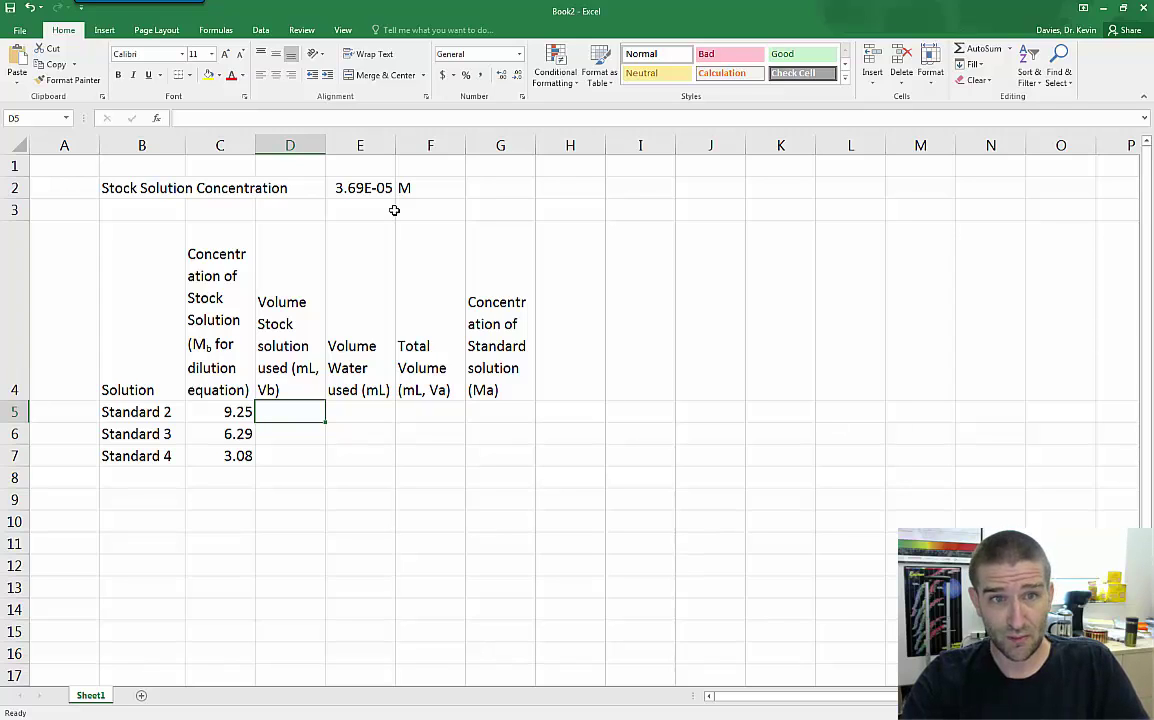
key(Left)
key(shift+Down)
key(shift+Down)
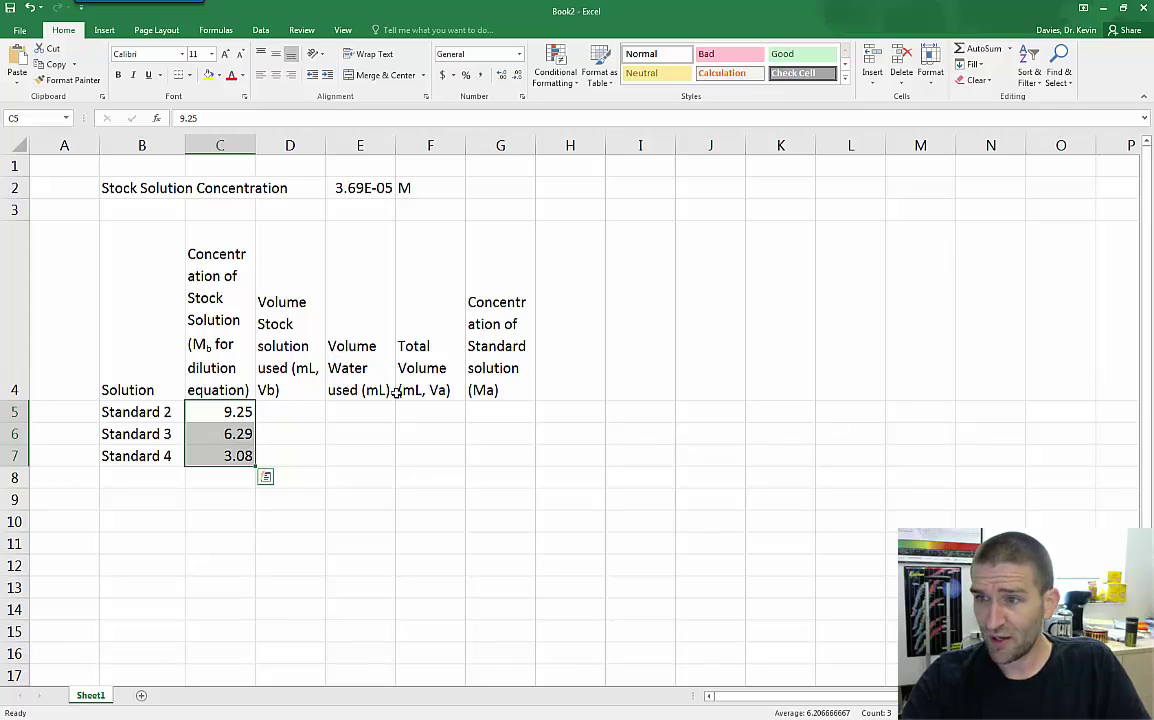
key(Down)
drag(244, 411, 245, 452)
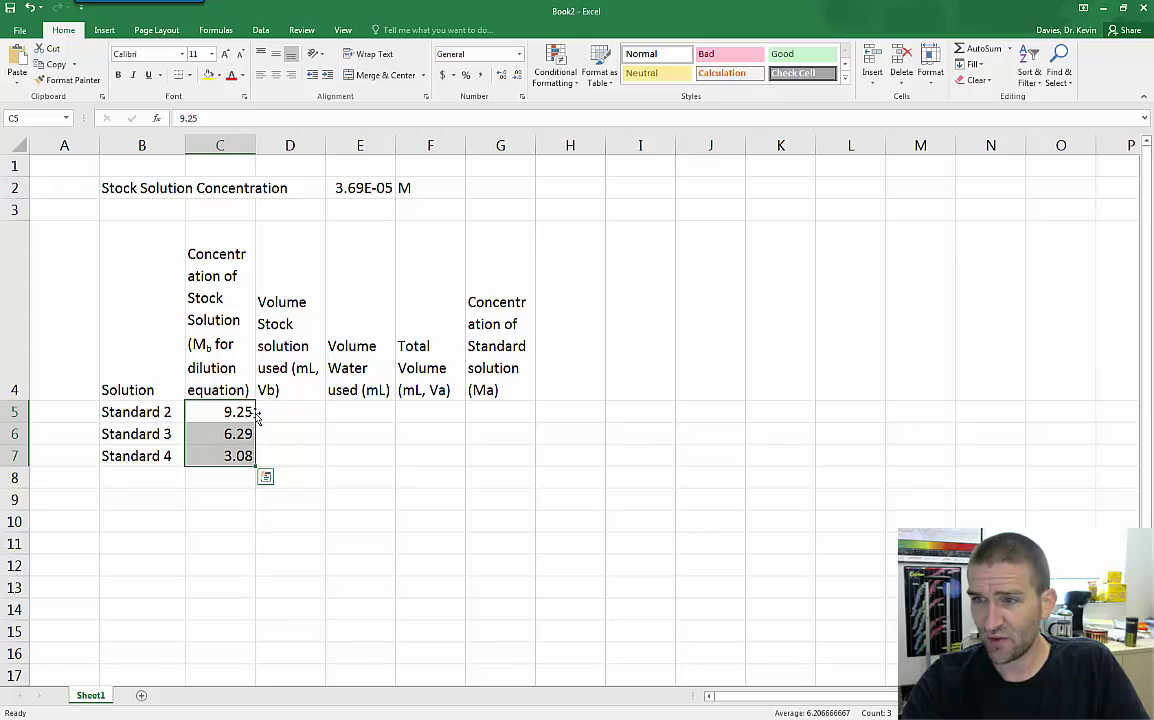
drag(257, 414, 283, 418)
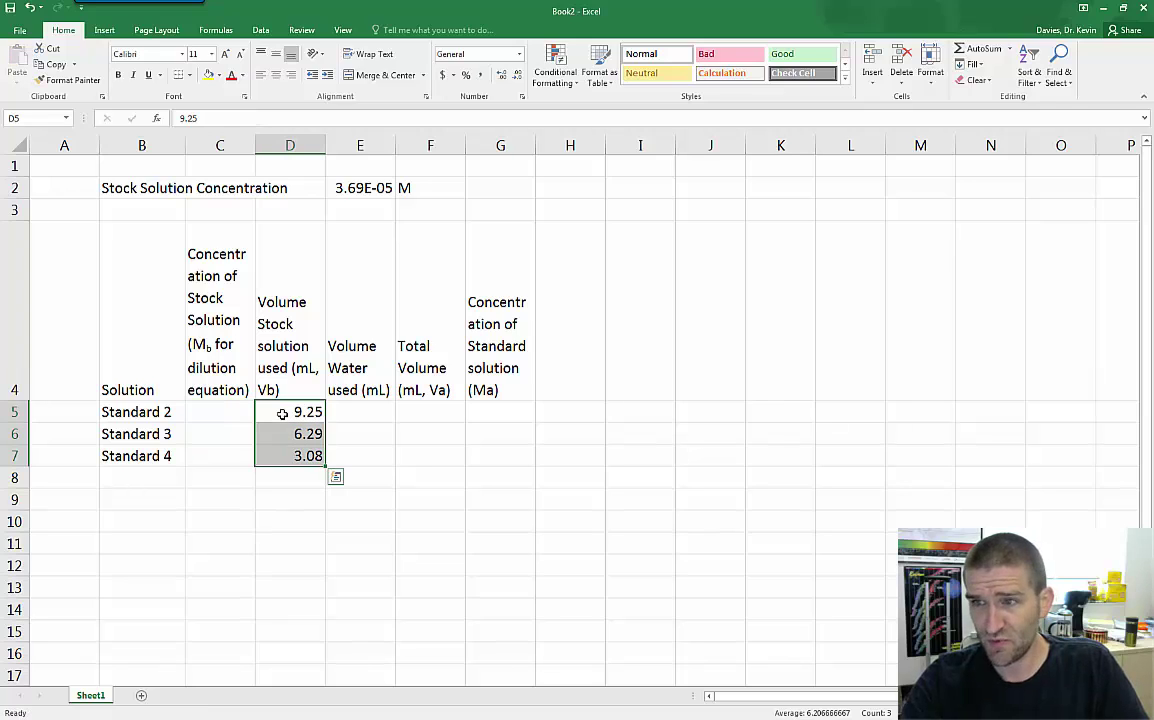
click(283, 413)
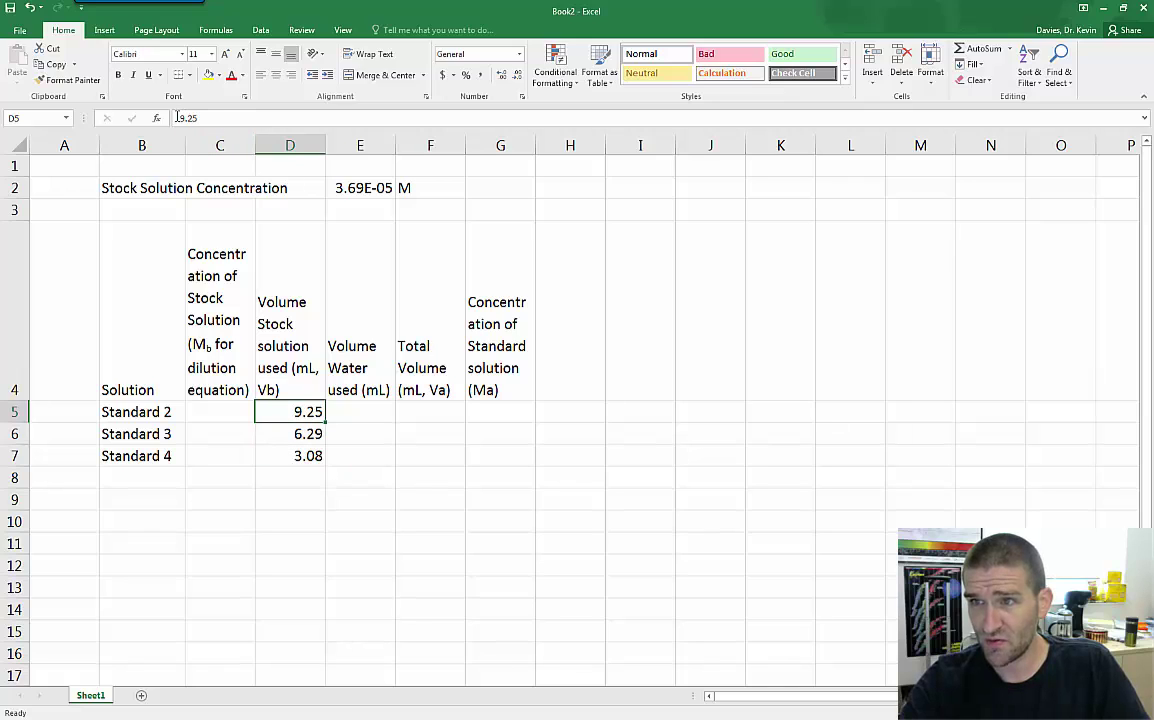
click(215, 410)
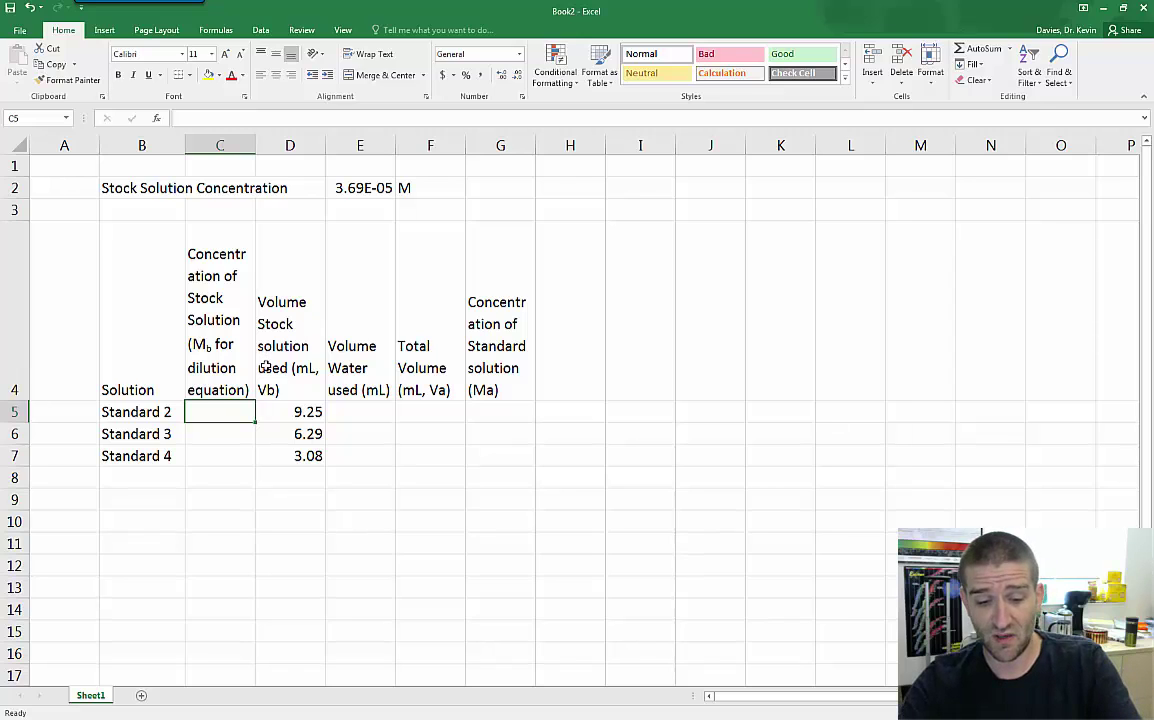
Link C5 to the stock concentration with =E2, undoing an edit that changed E2 from 3.69E-05
text(=)
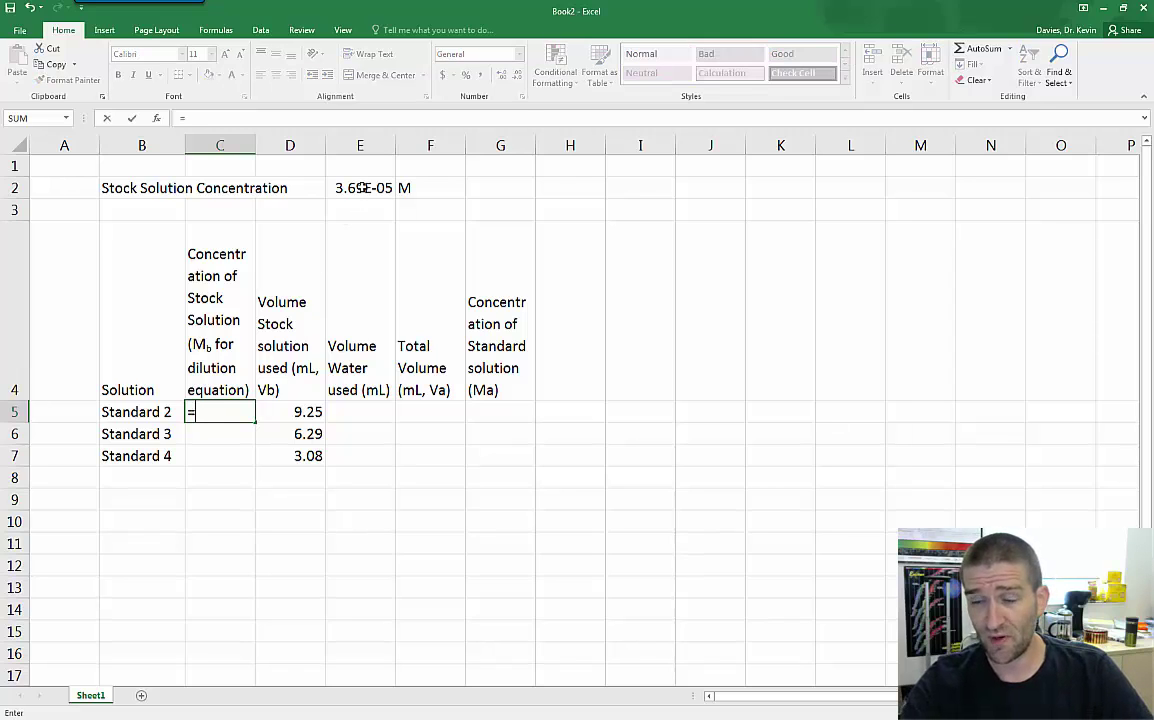
click(360, 189)
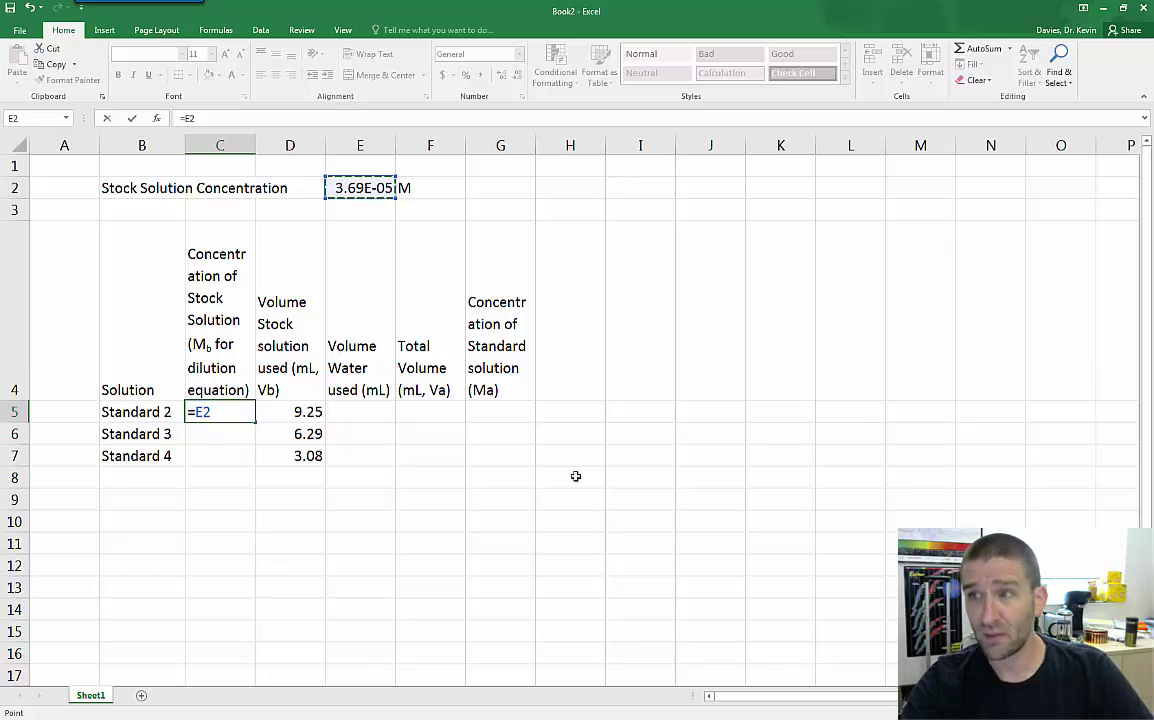
key(Return)
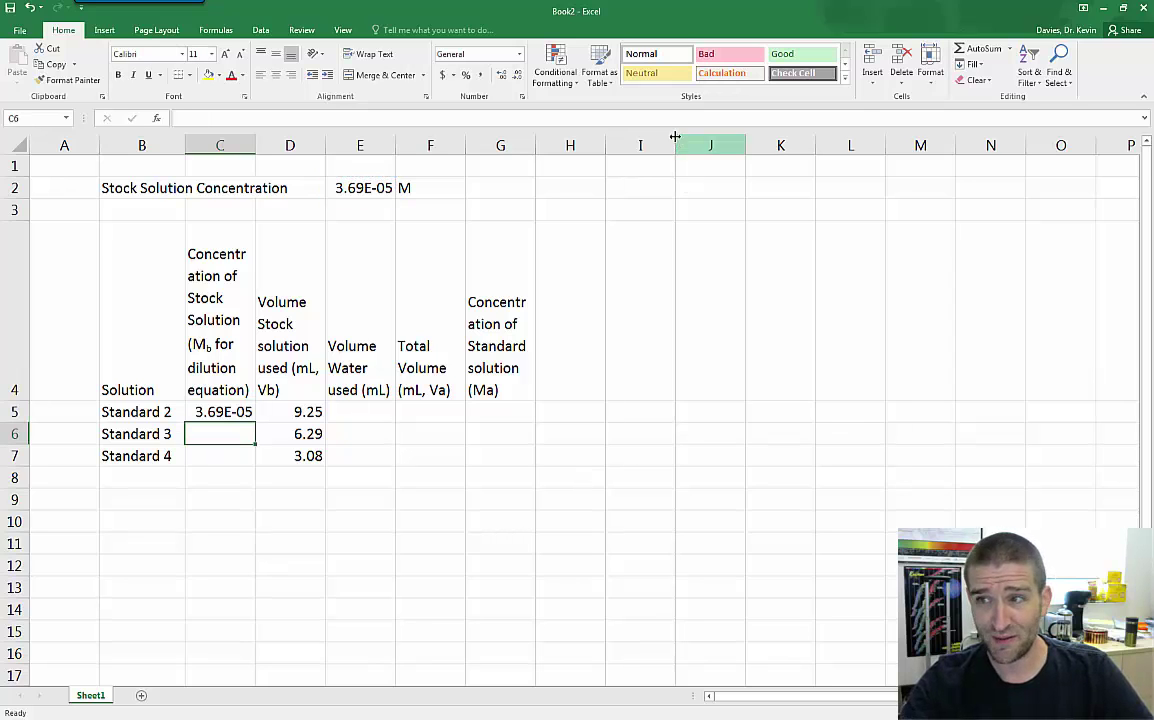
double_click(343, 187)
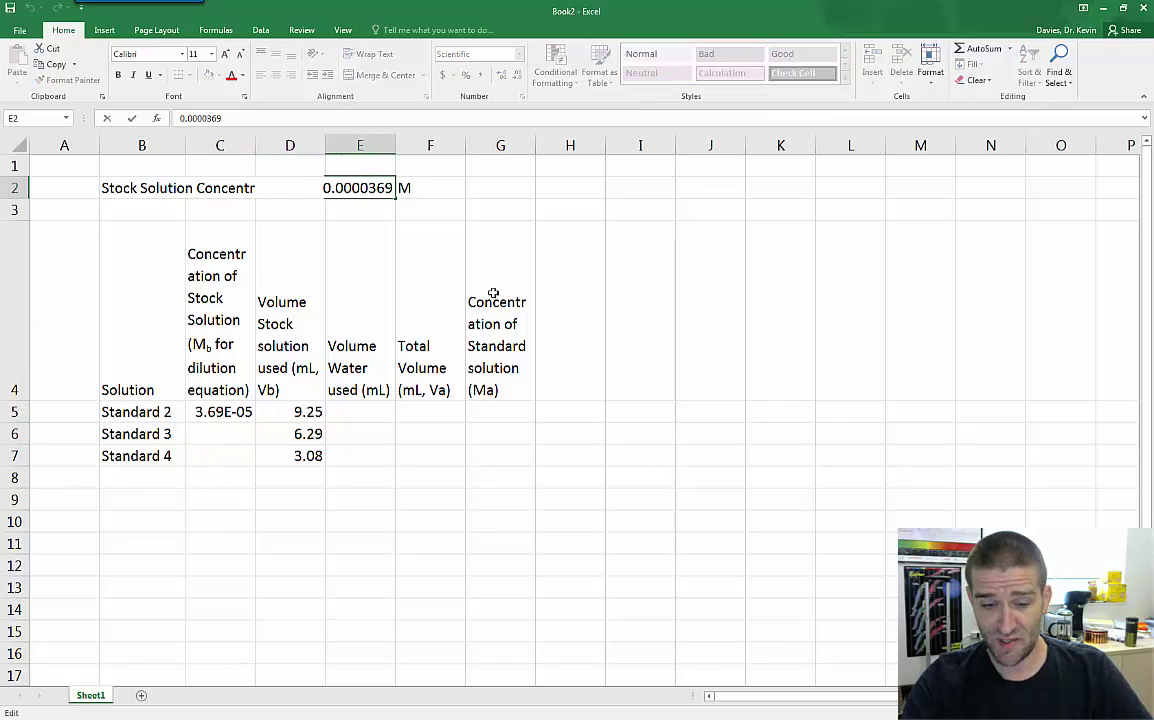
key(Delete)
text(7)
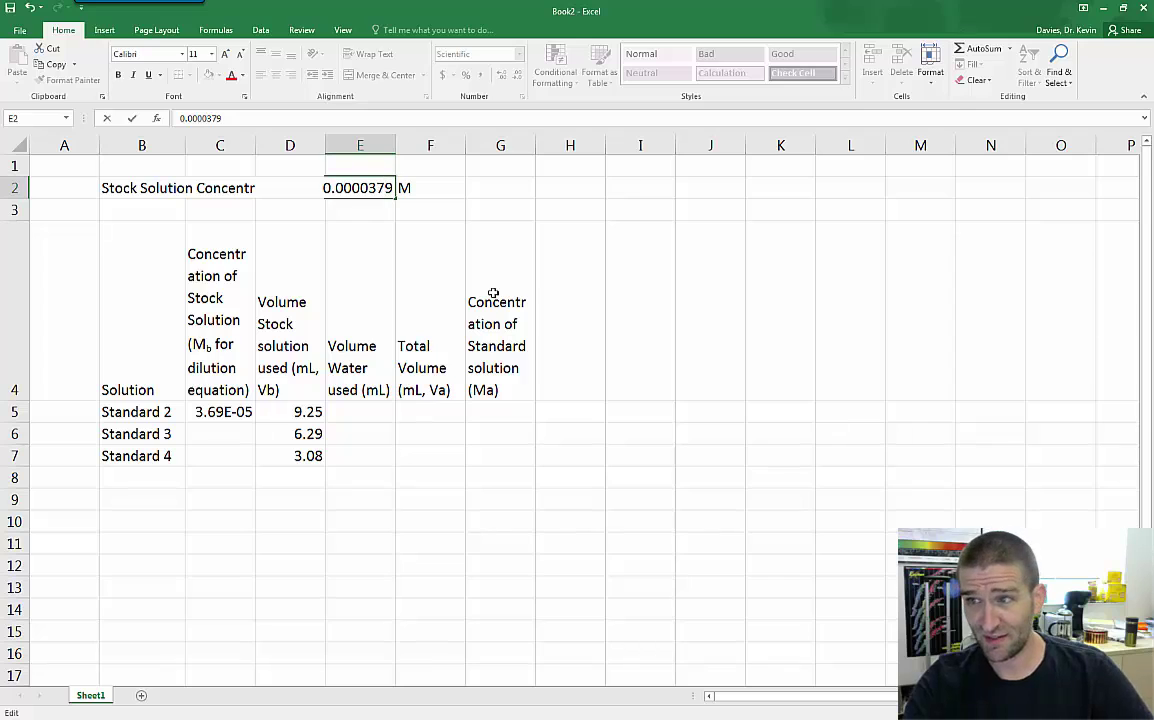
key(Return)
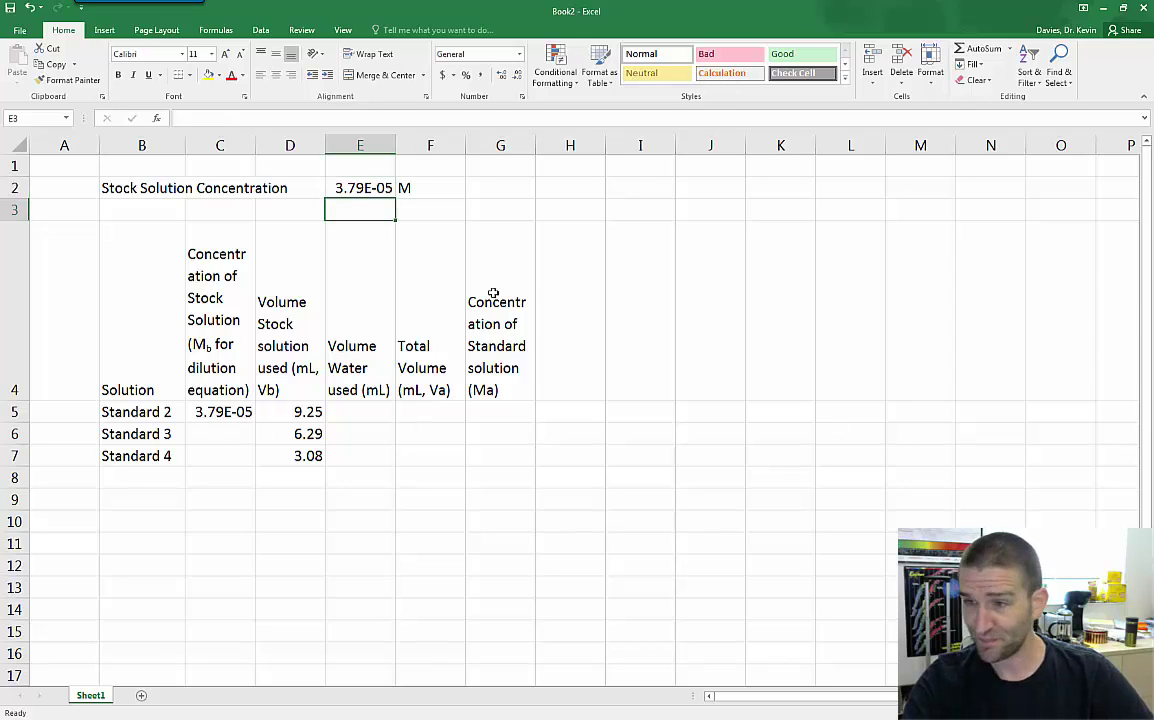
key(ctrl+z)
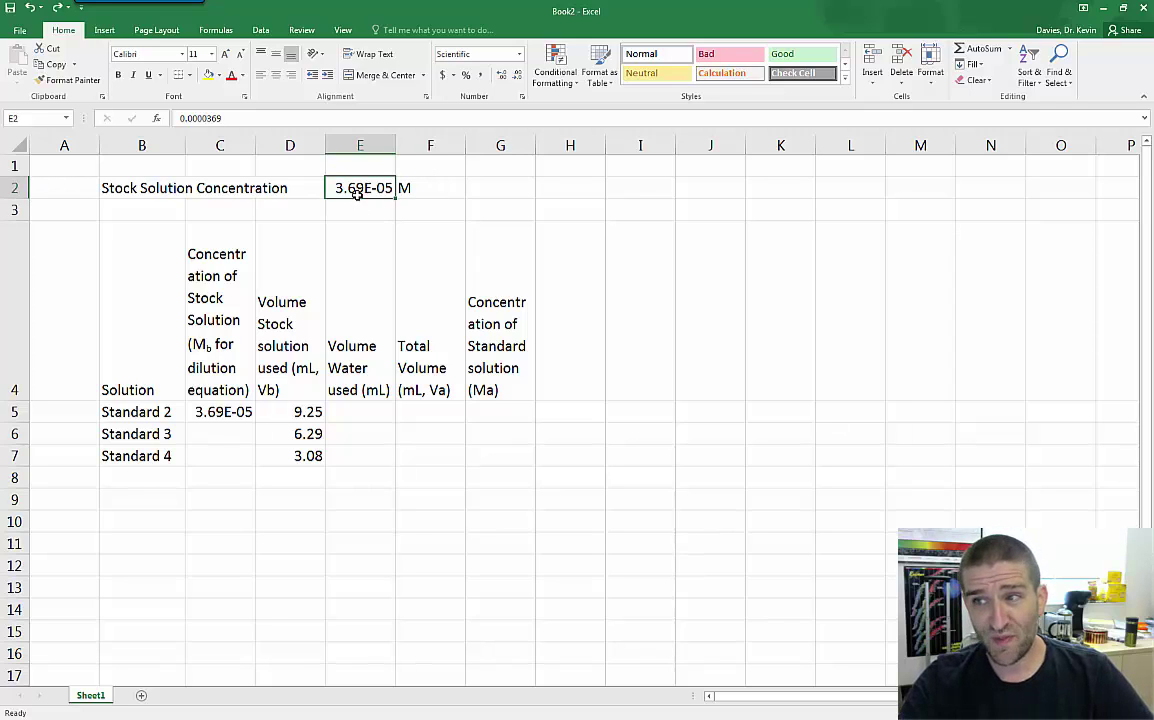
Fill C5 down to C7, then clear the wrong Standard 3 and 4 values
click(220, 410)
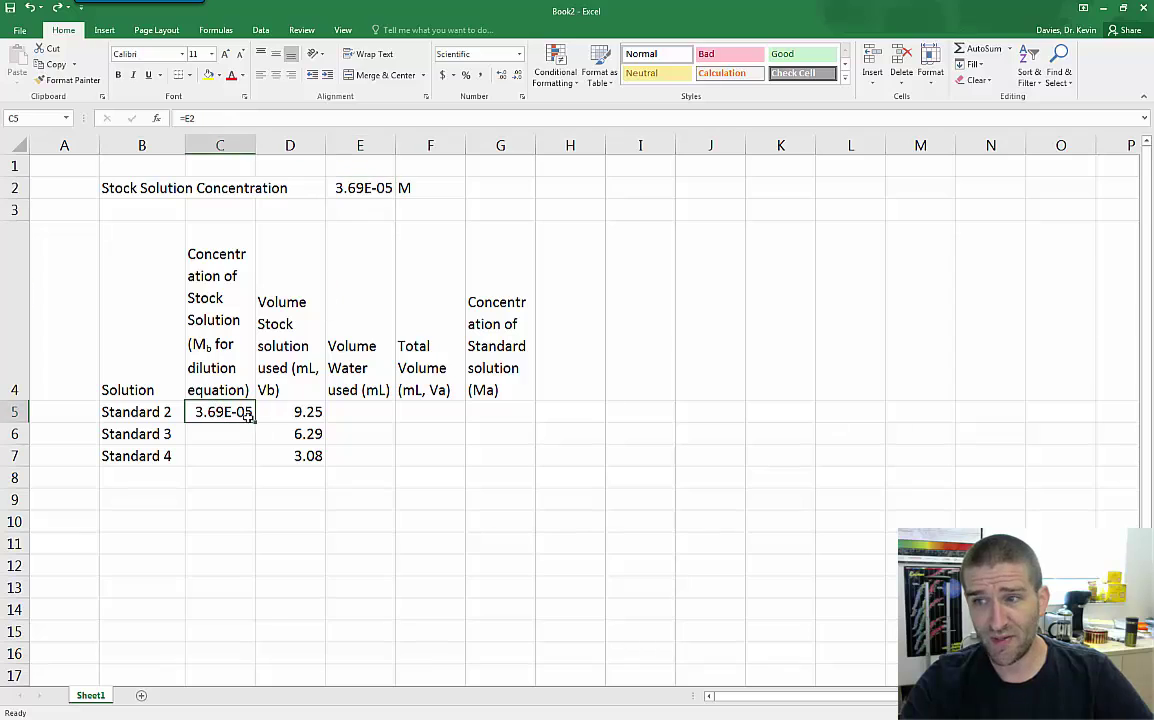
drag(254, 422, 247, 462)
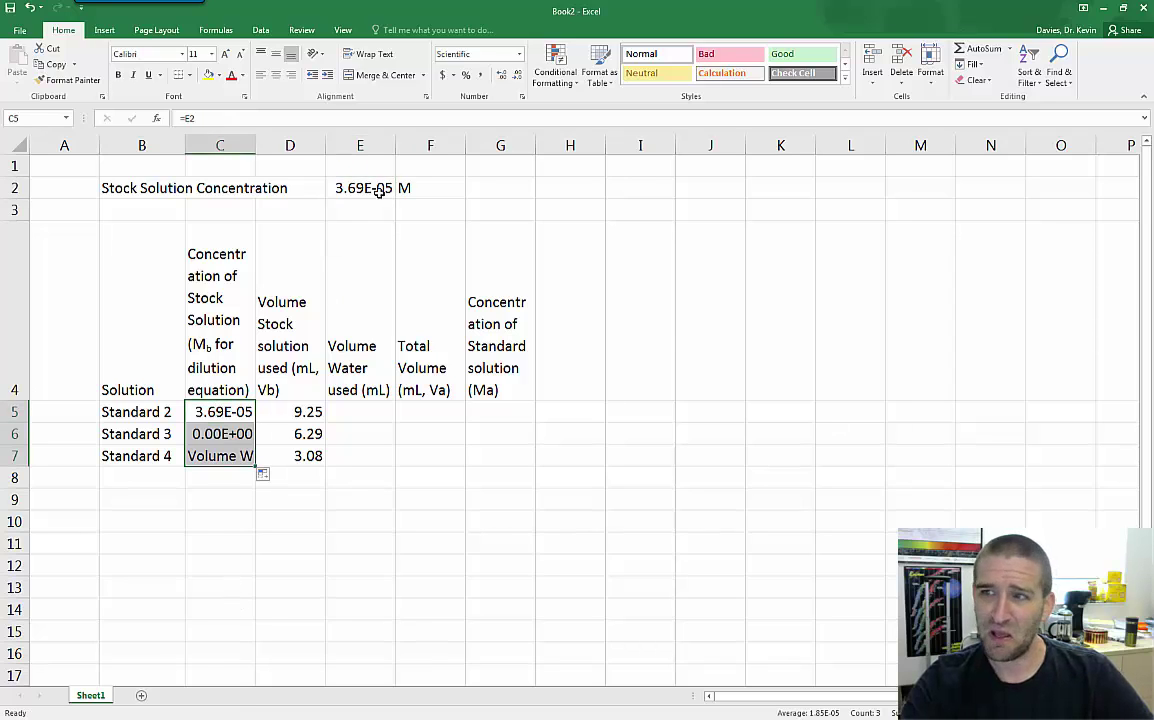
click(235, 434)
key(Delete)
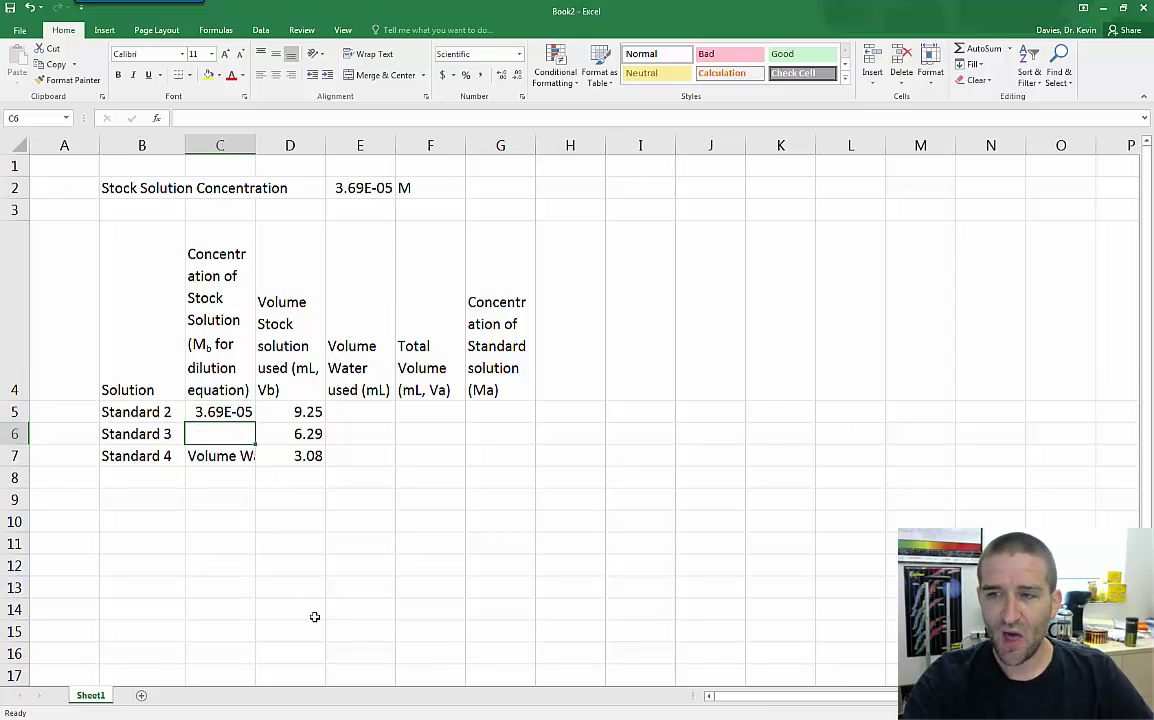
key(Down)
key(Delete)
key(Up)
key(Up)
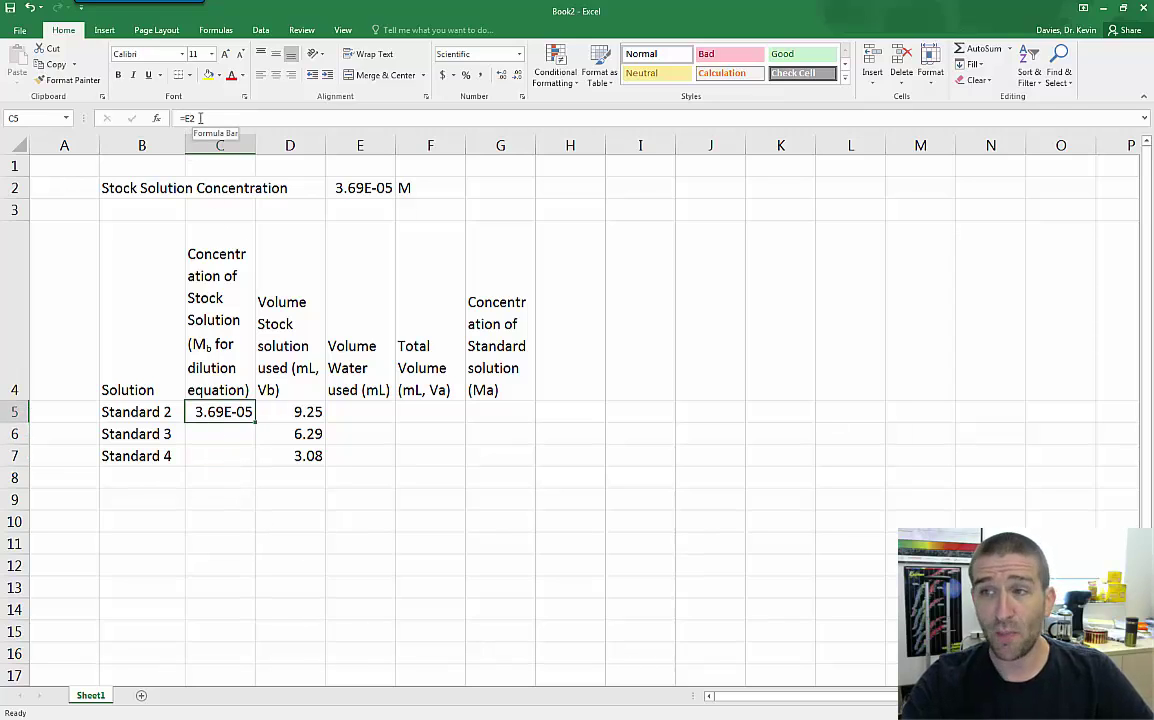
click(200, 118)
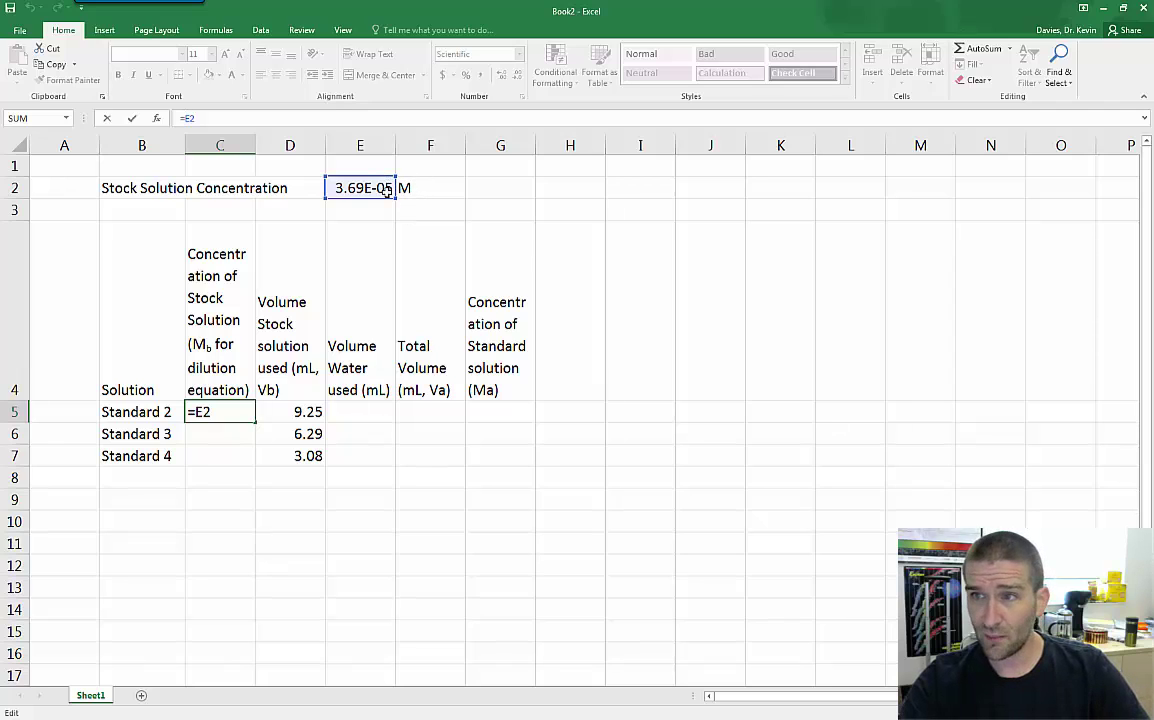
Change C5's formula to the absolute reference =$E$2
key(F4)
key(F4)
key(F4)
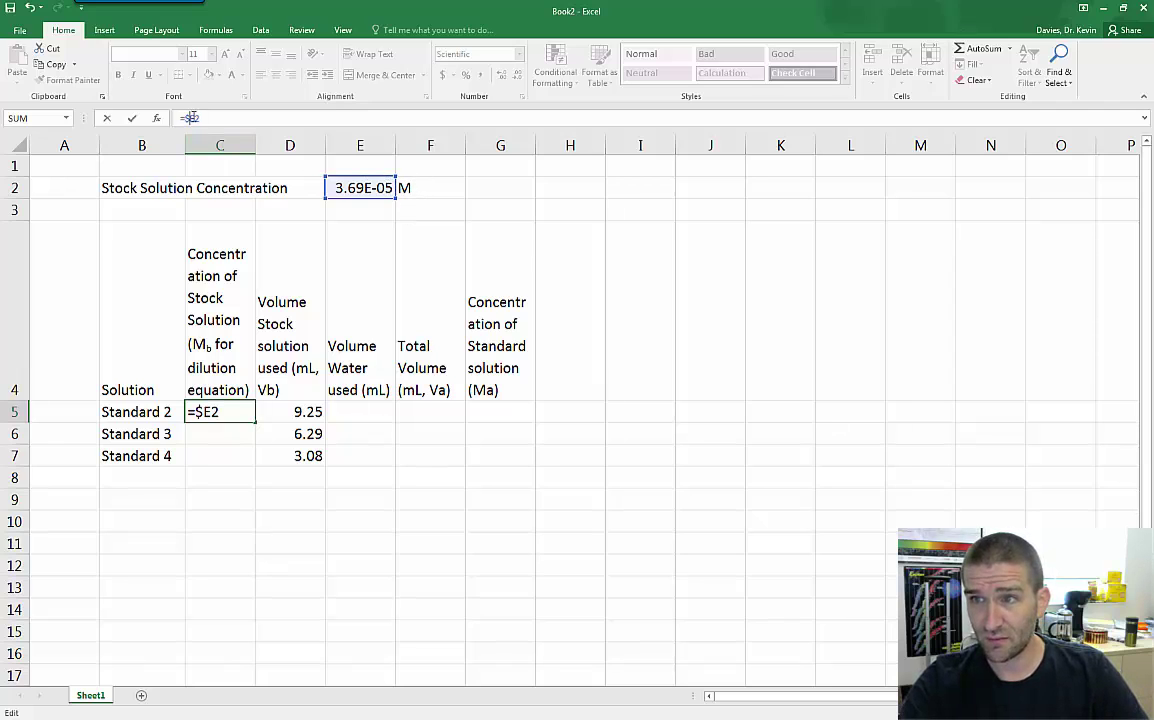
text($)
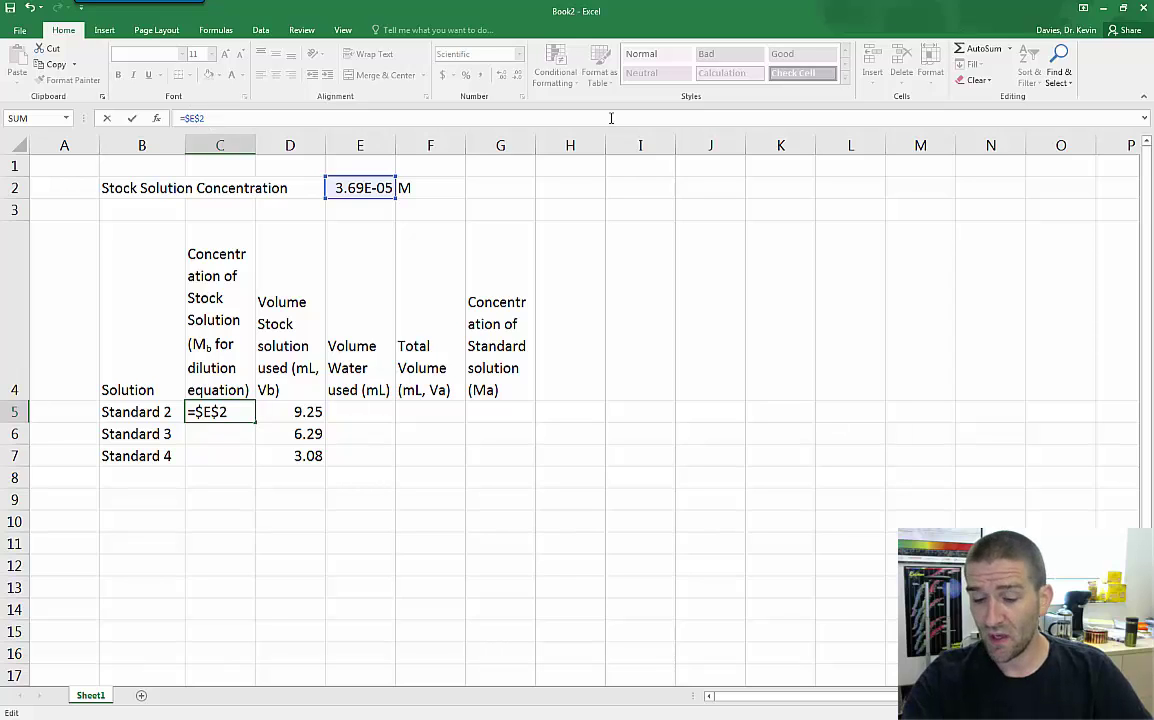
key(Return)
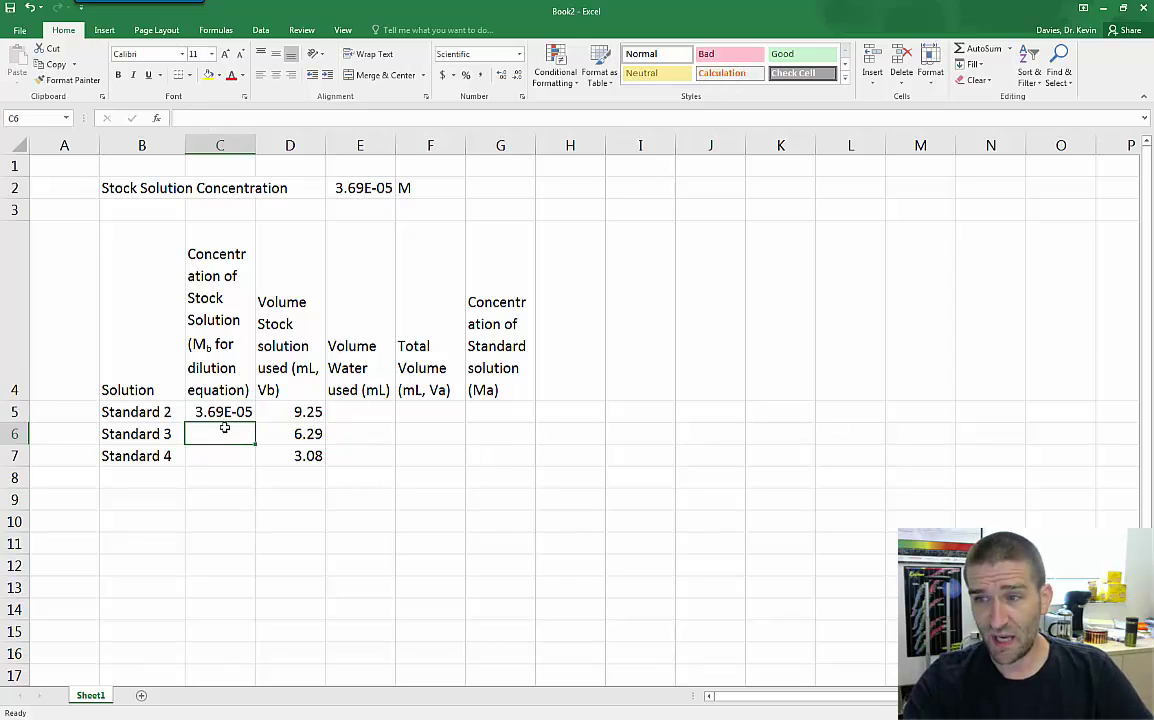
Copy =$E$2 down to C7 and verify C7 still references the stock value
click(224, 412)
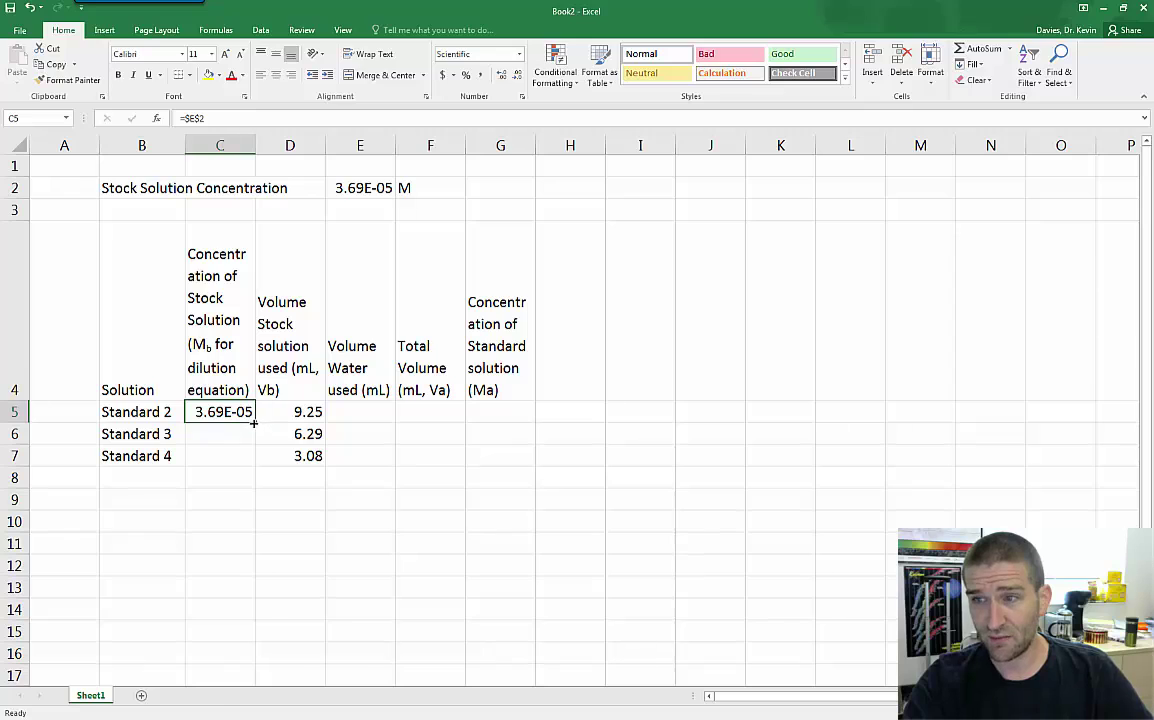
drag(254, 423, 255, 459)
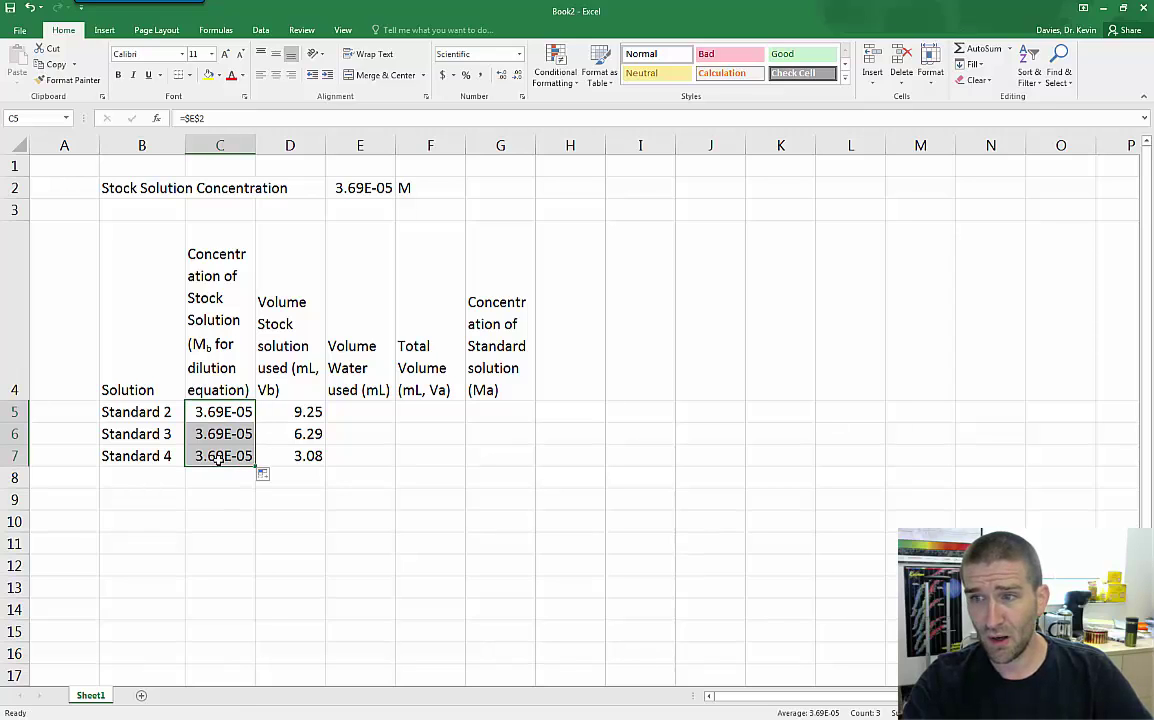
click(215, 458)
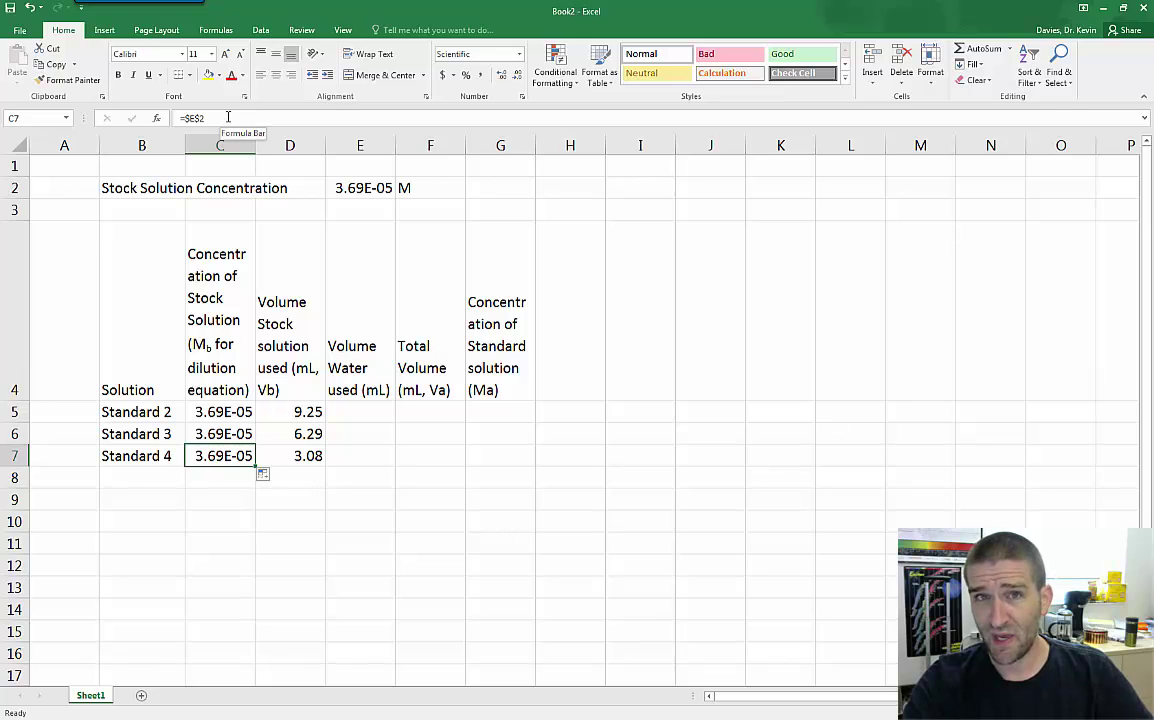
click(228, 117)
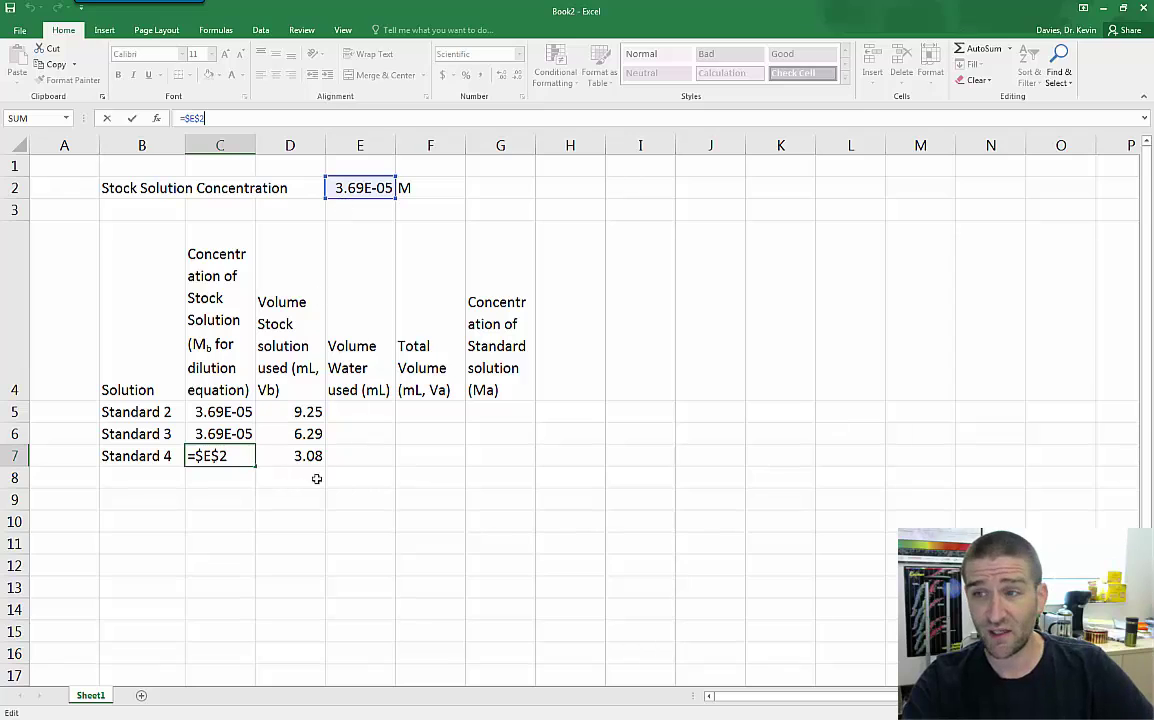
key(ctrl+Return)
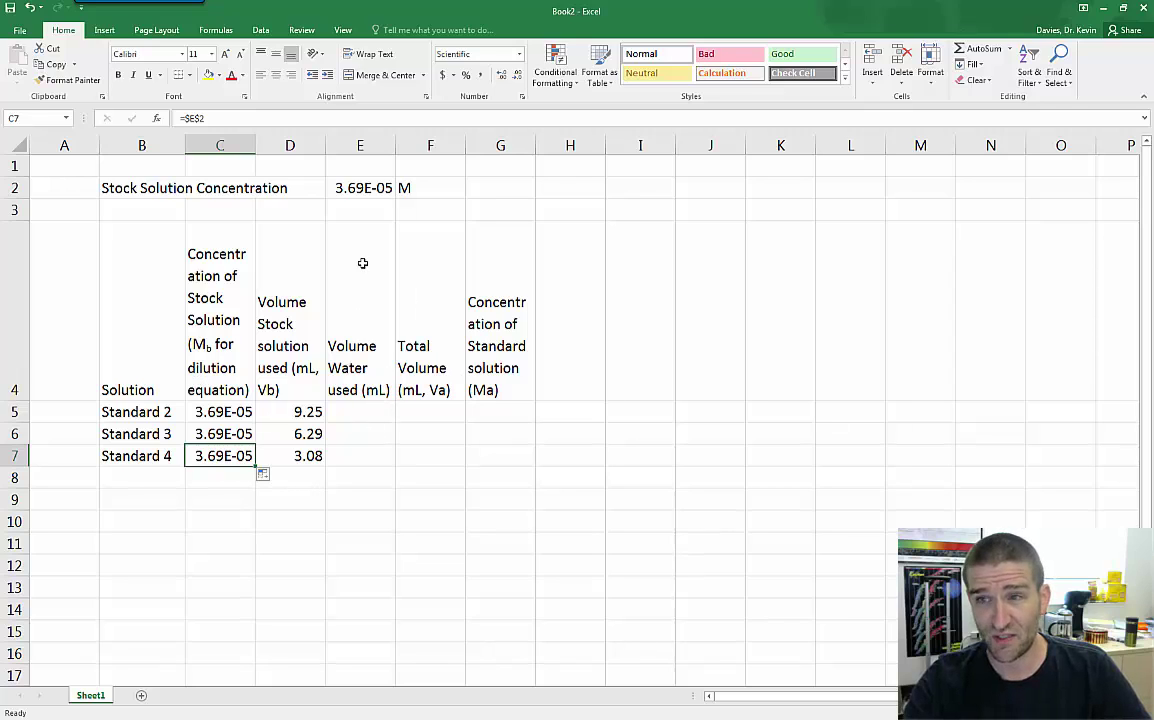
click(276, 117)
click(478, 546)
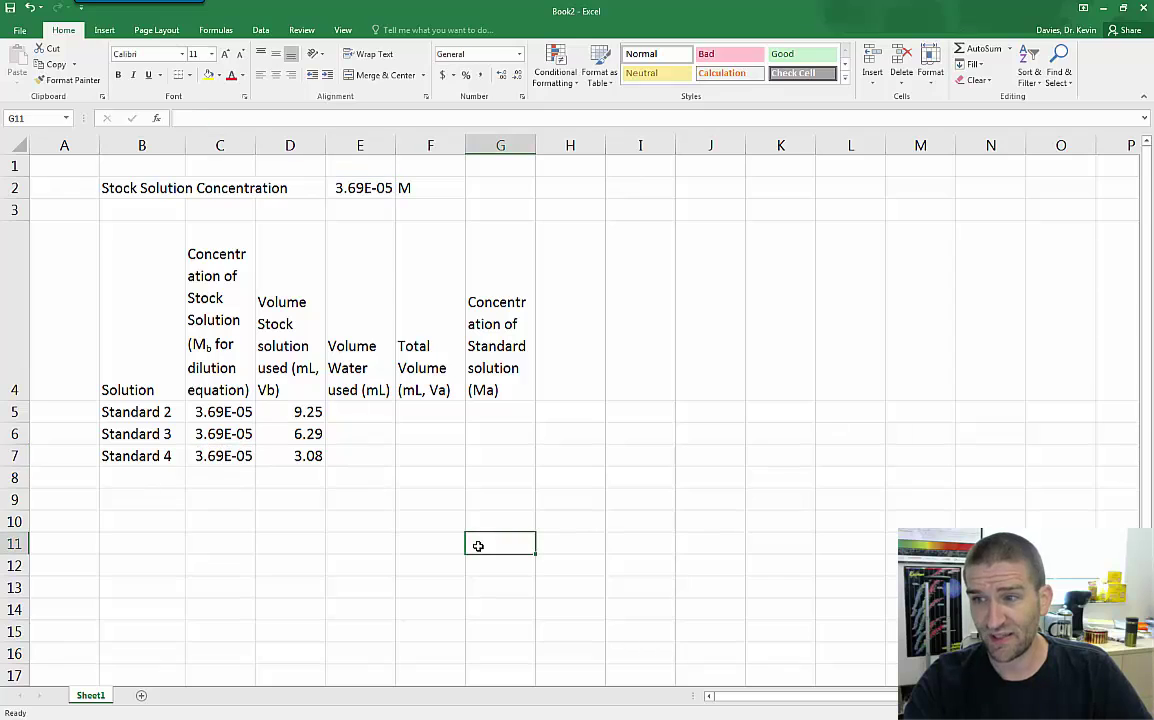
click(245, 457)
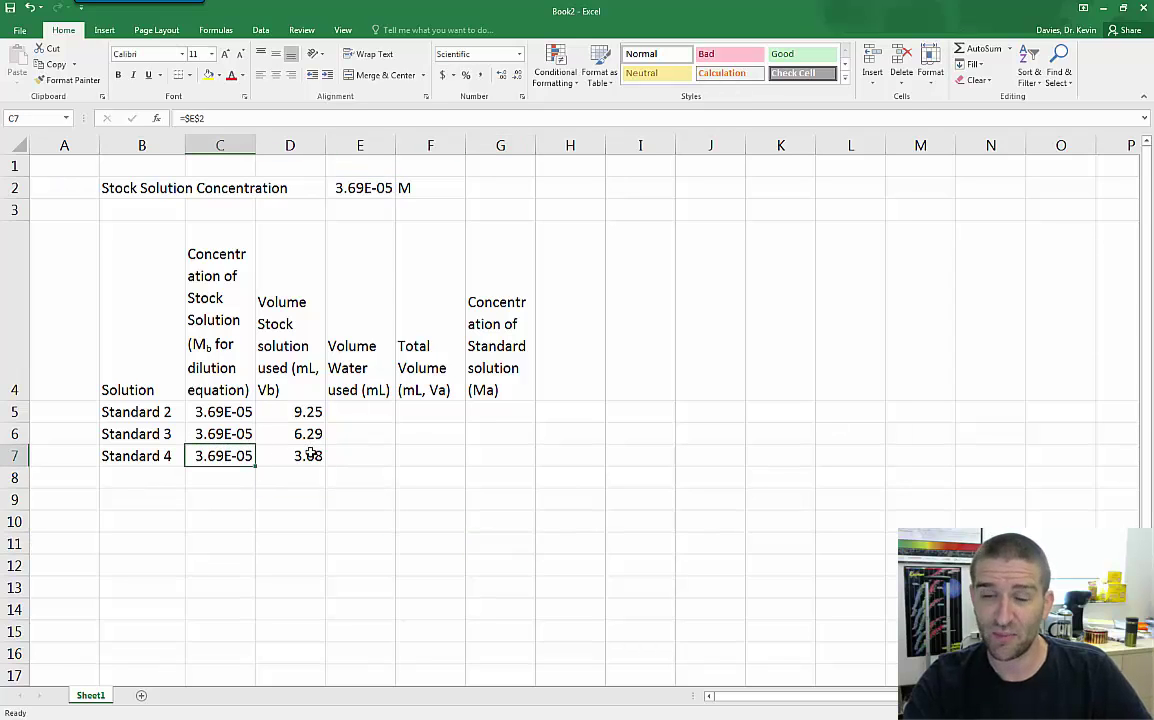
click(350, 409)
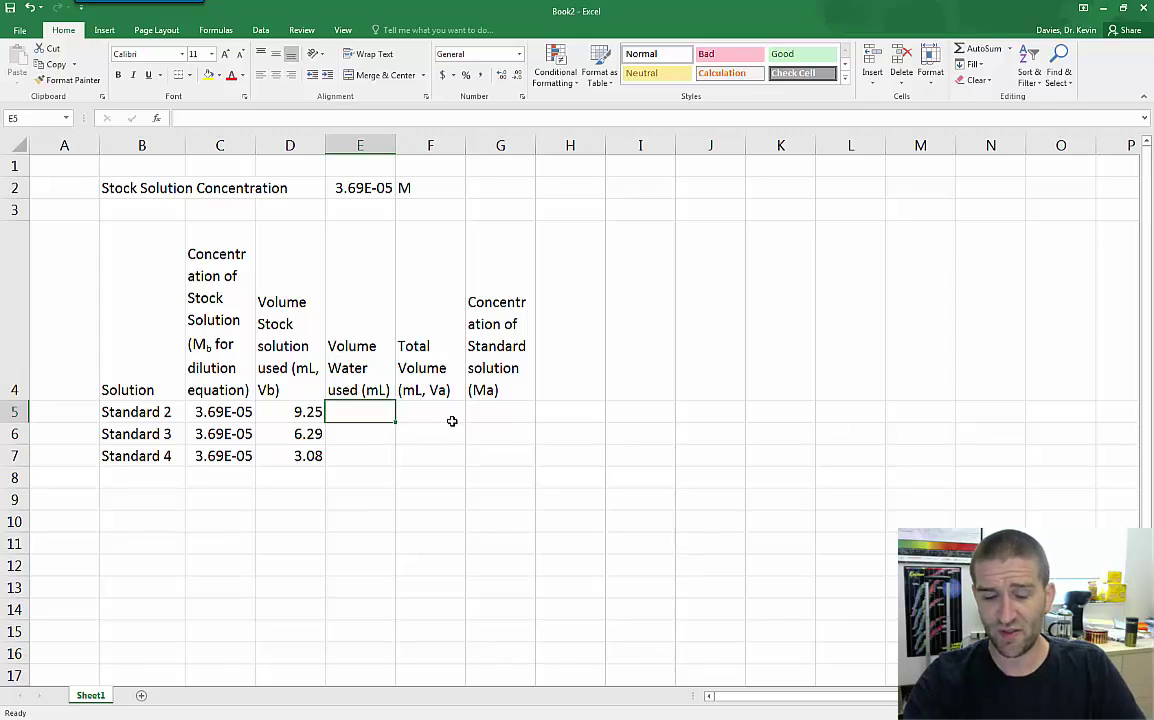
Enter water volumes 3.09, 6.05 and 9.20 in E5:E7
text(3.09)
key(Return)
text(6.)
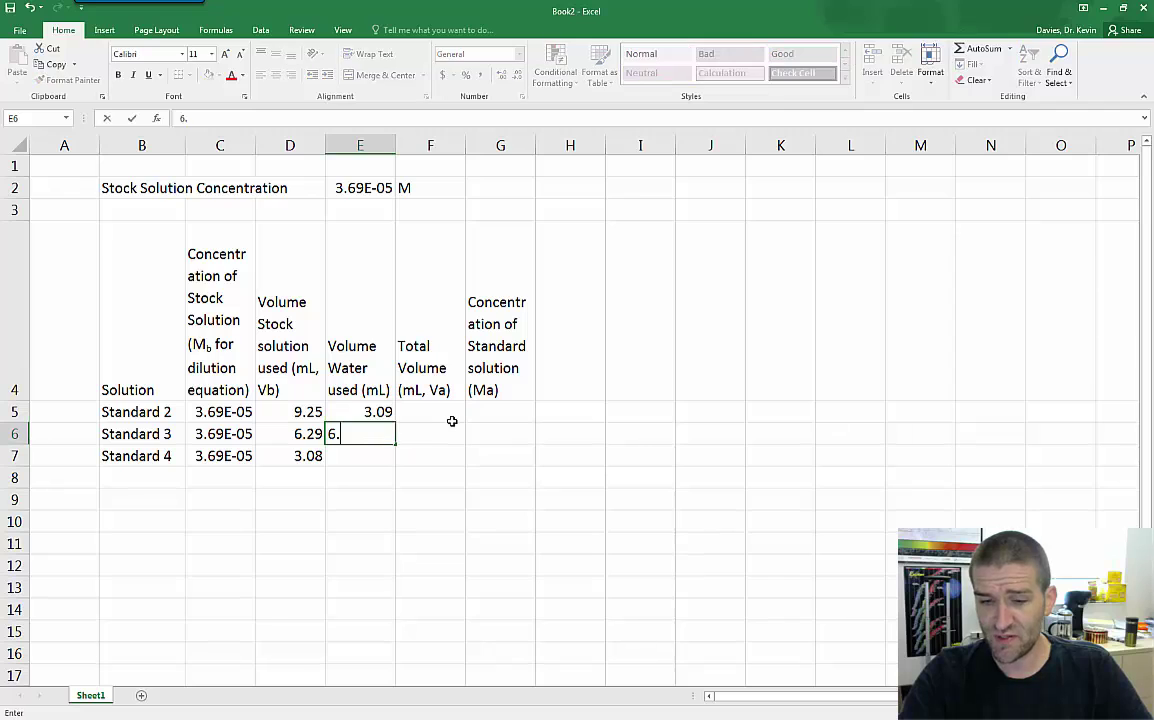
text(05)
key(Return)
text(9.)
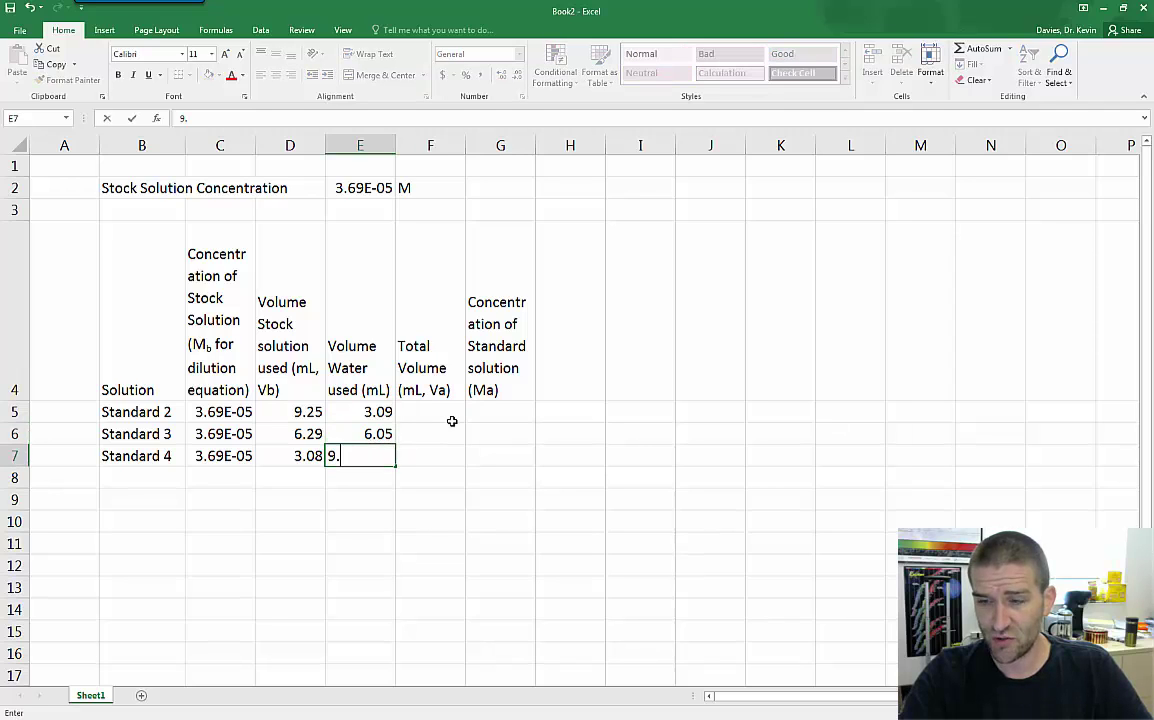
text(20)
key(Return)
click(452, 419)
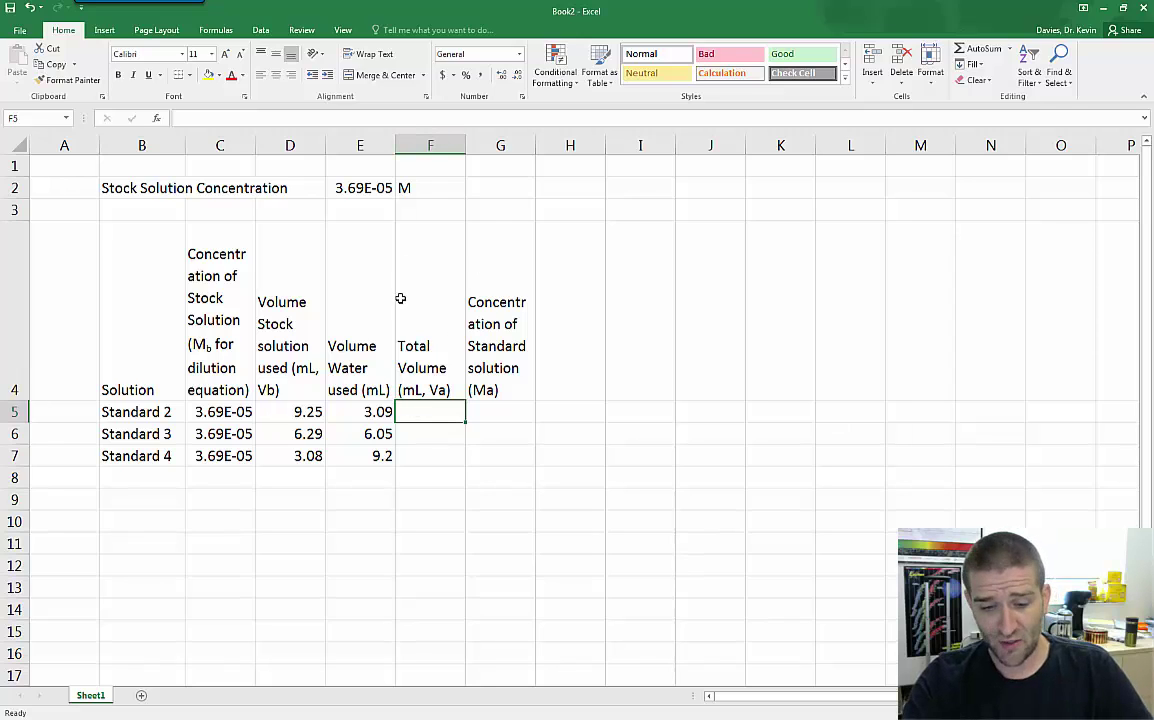
Enter =D5+E5 in F5 as Standard 2's total volume
text(=)
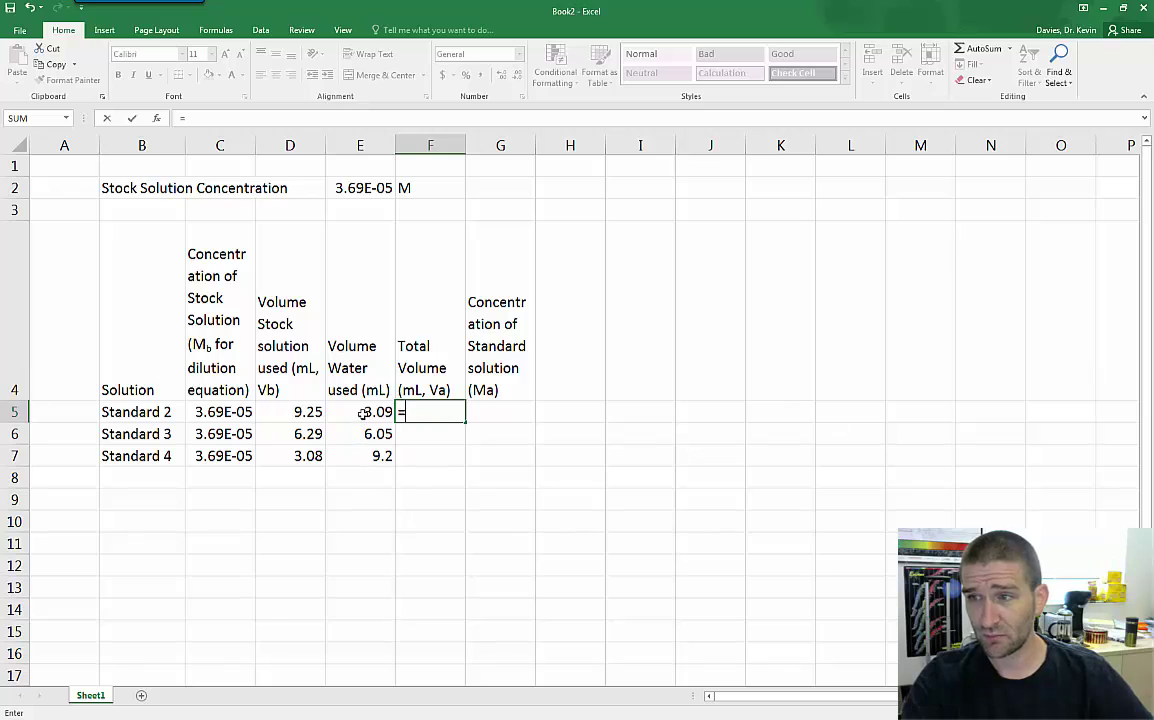
click(304, 410)
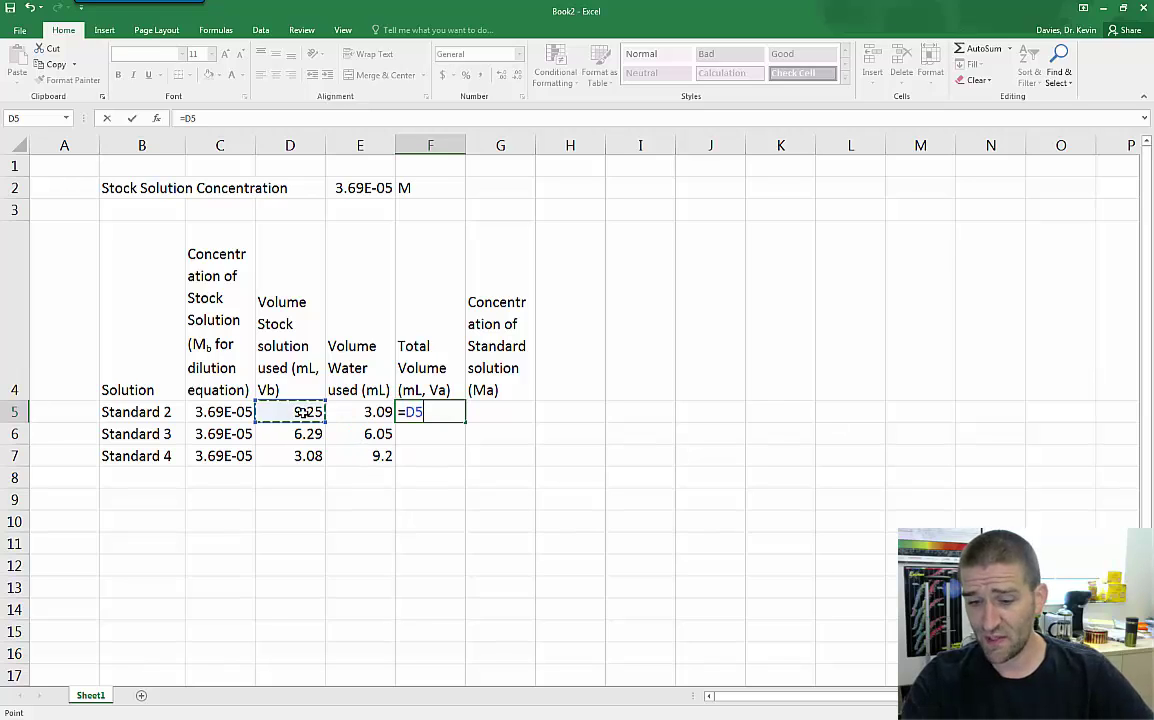
text(+)
click(368, 410)
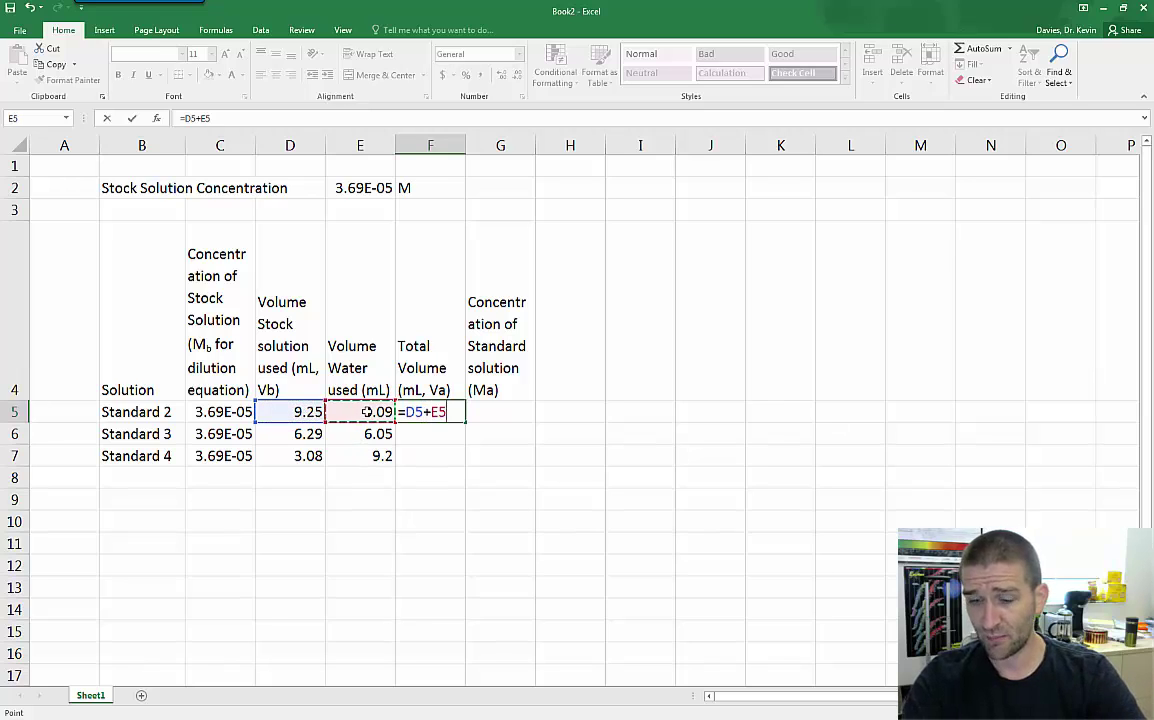
key(ctrl+Return)
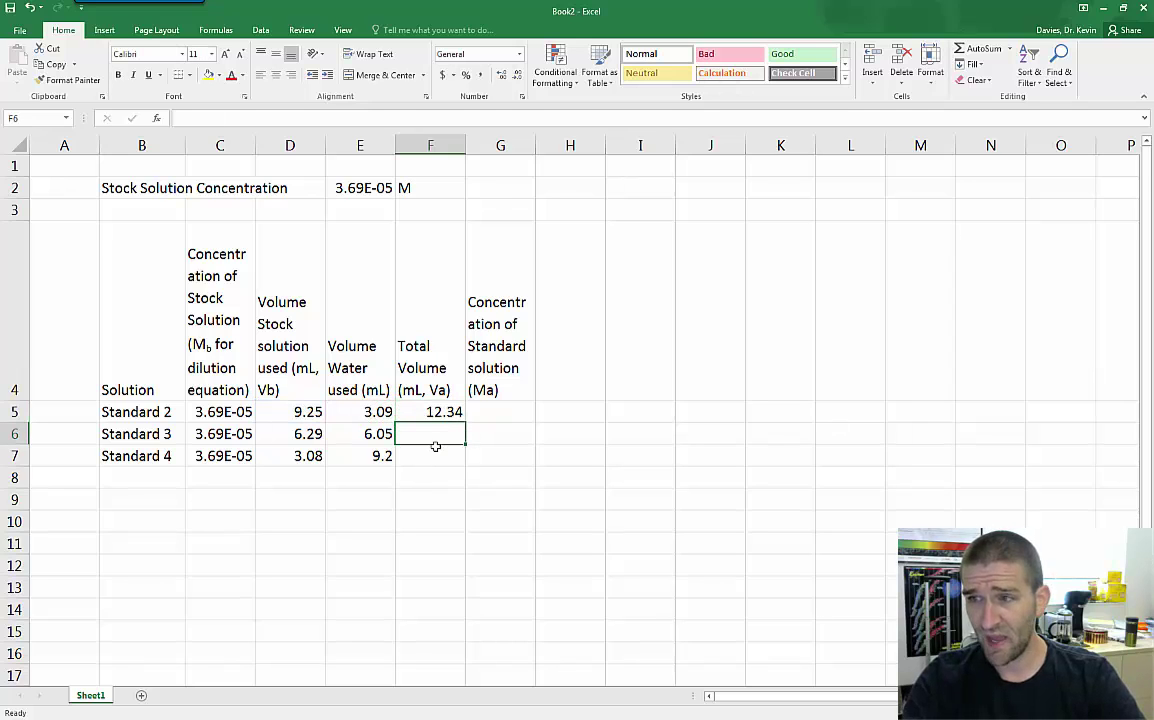
text(=)
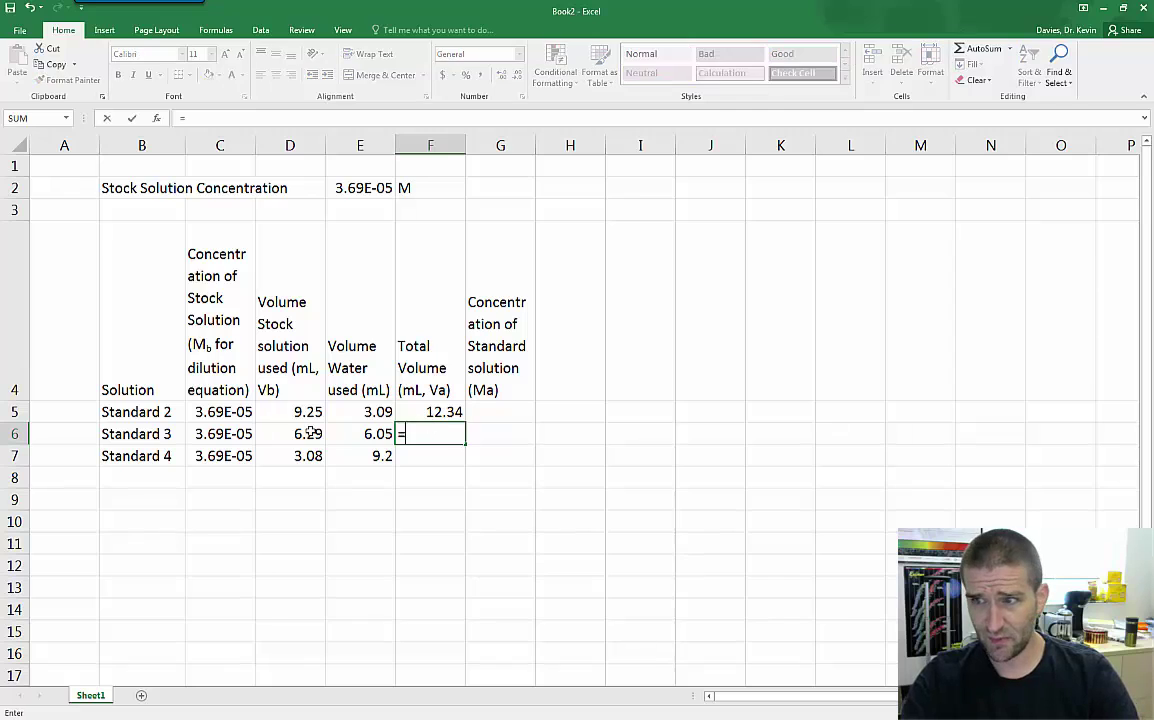
key(Escape)
Fill the total-volume formula down to F7 and confirm Standards 3 and 4's totals
click(452, 412)
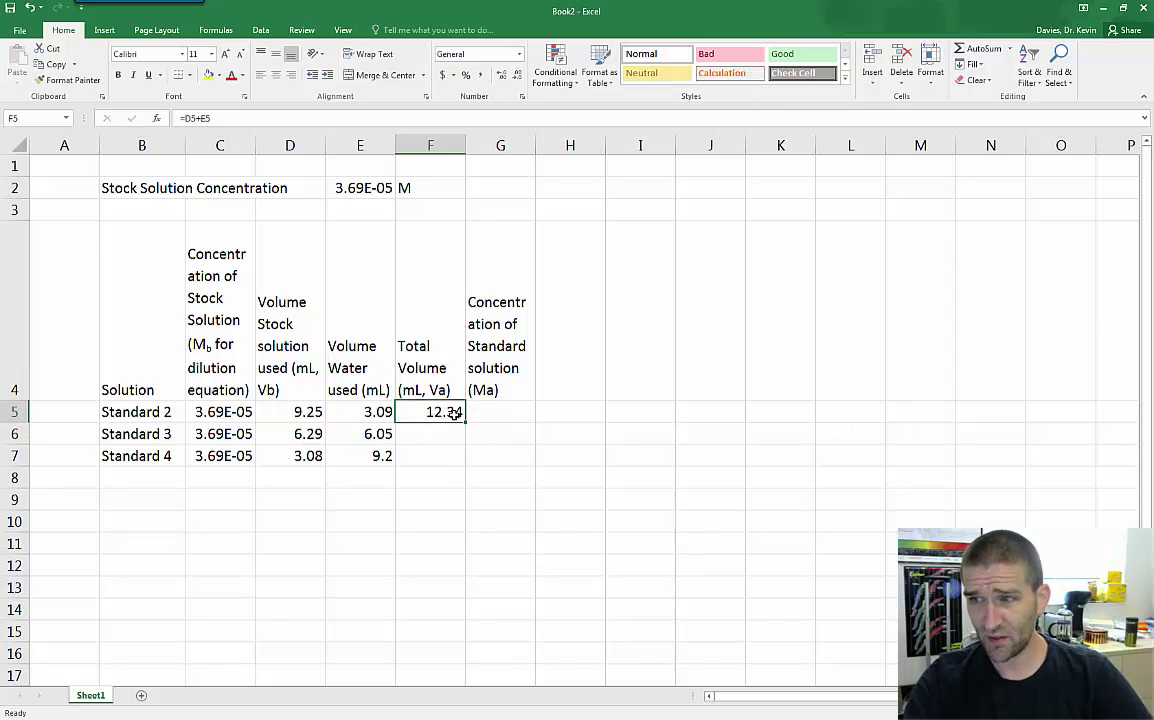
drag(465, 432, 465, 467)
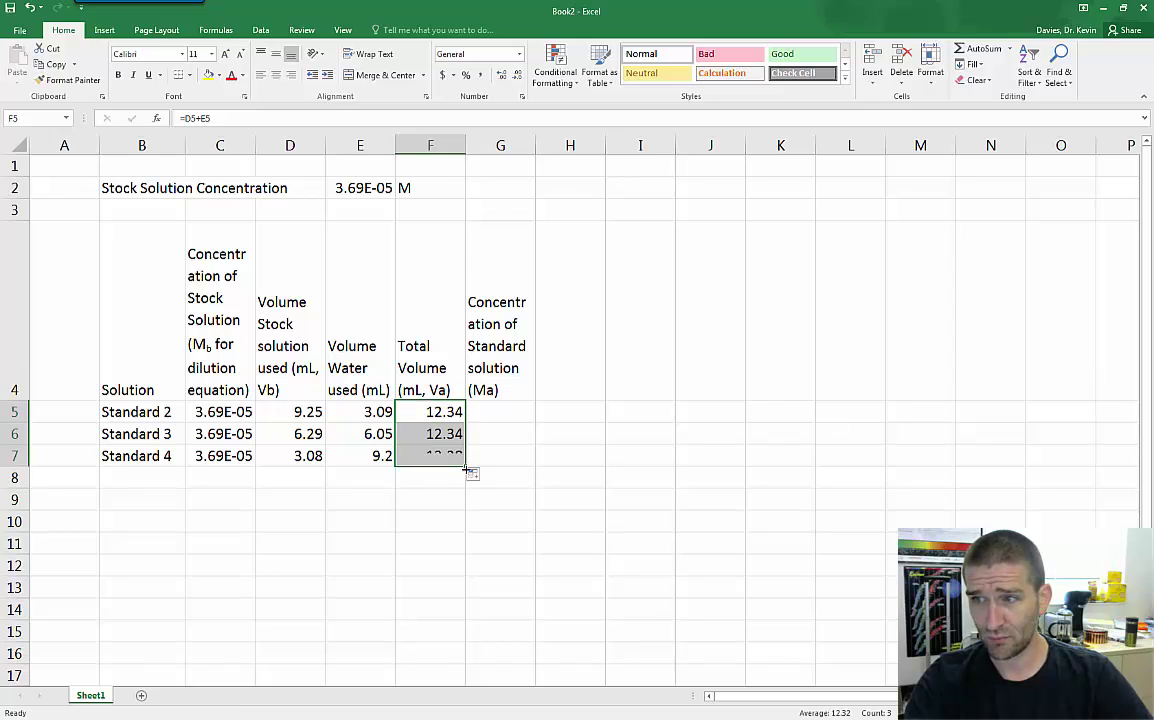
click(443, 436)
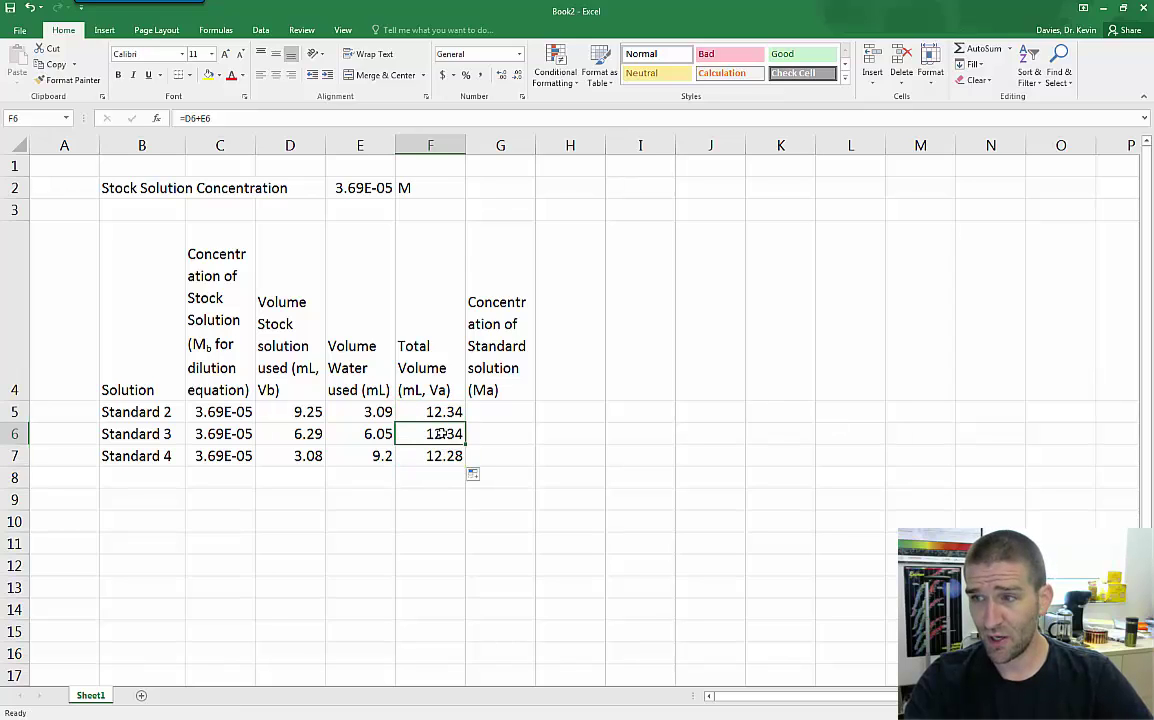
click(481, 118)
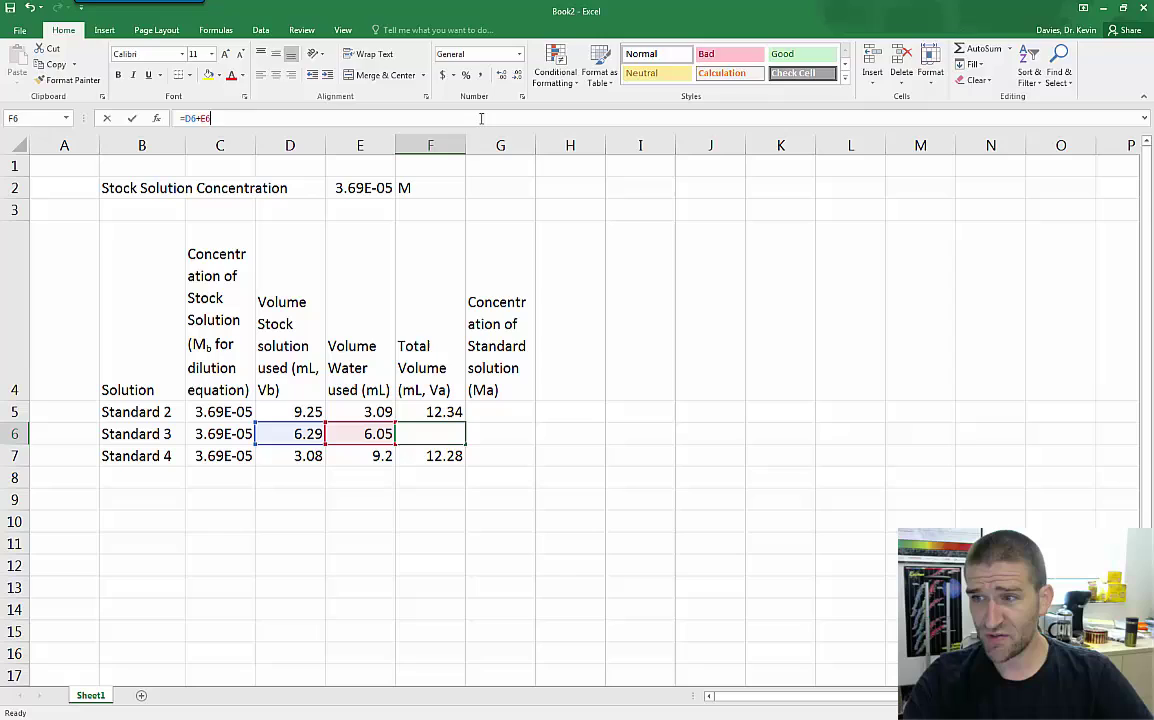
key(ctrl+Return)
click(461, 458)
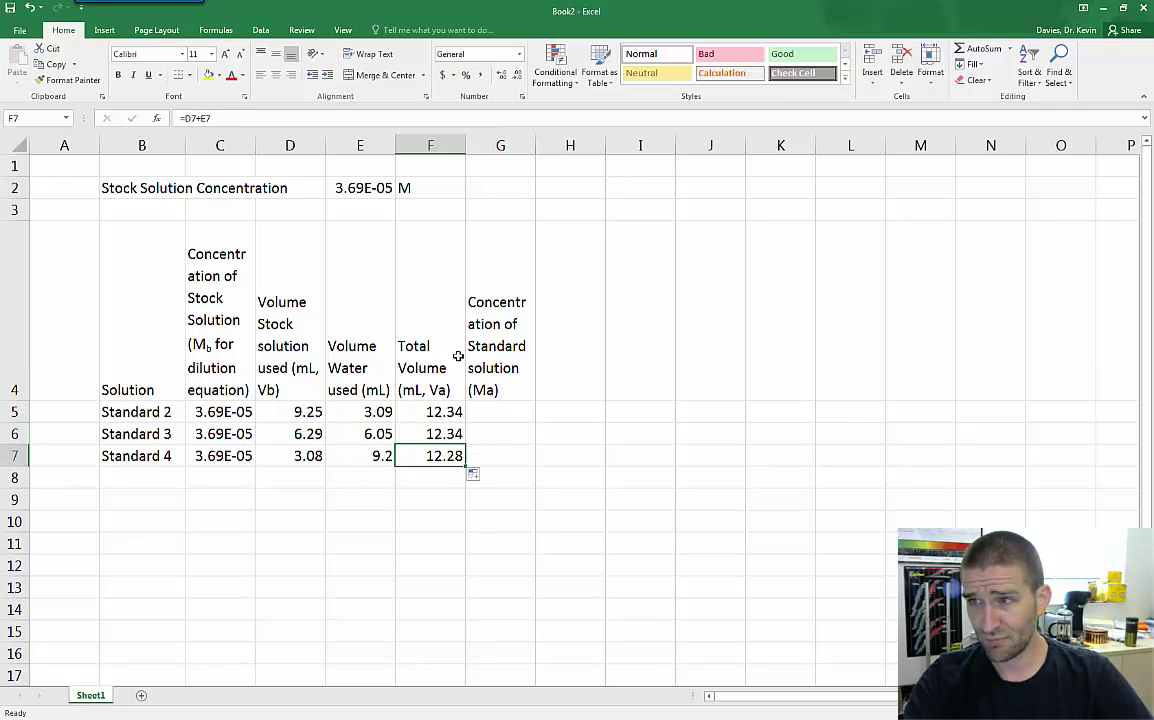
click(439, 118)
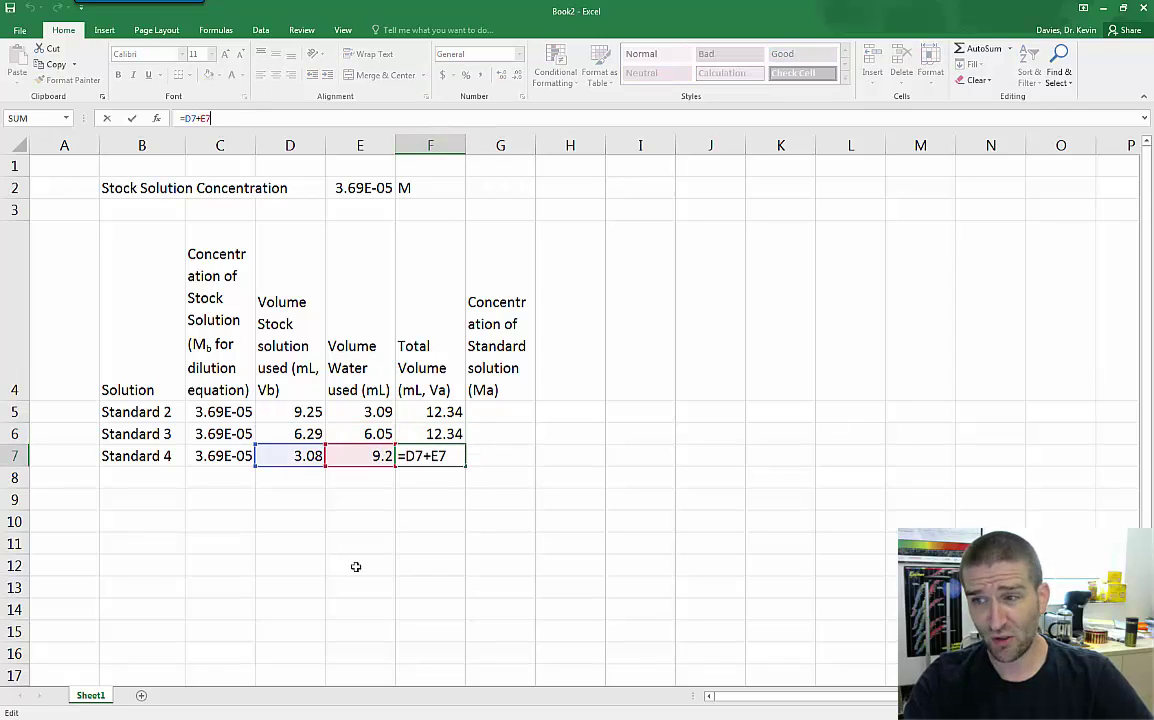
key(ctrl+Return)
Add a decimal place to E7 so Standard 4's water volume reads 9.20
click(374, 457)
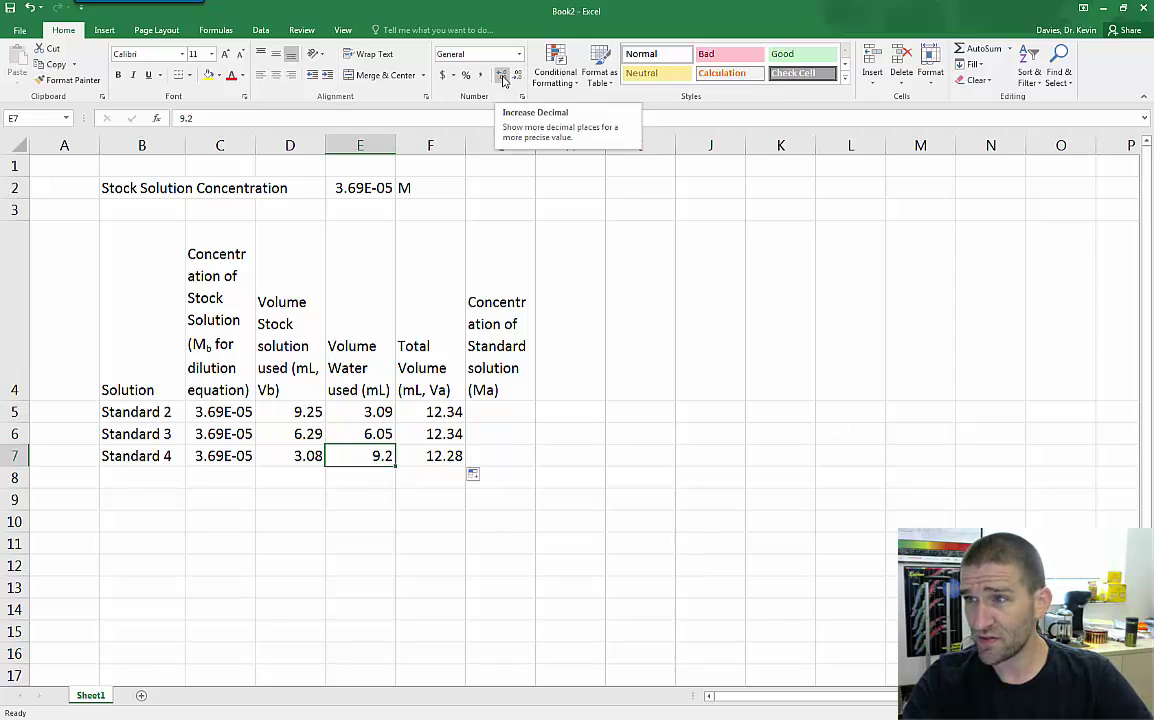
click(503, 80)
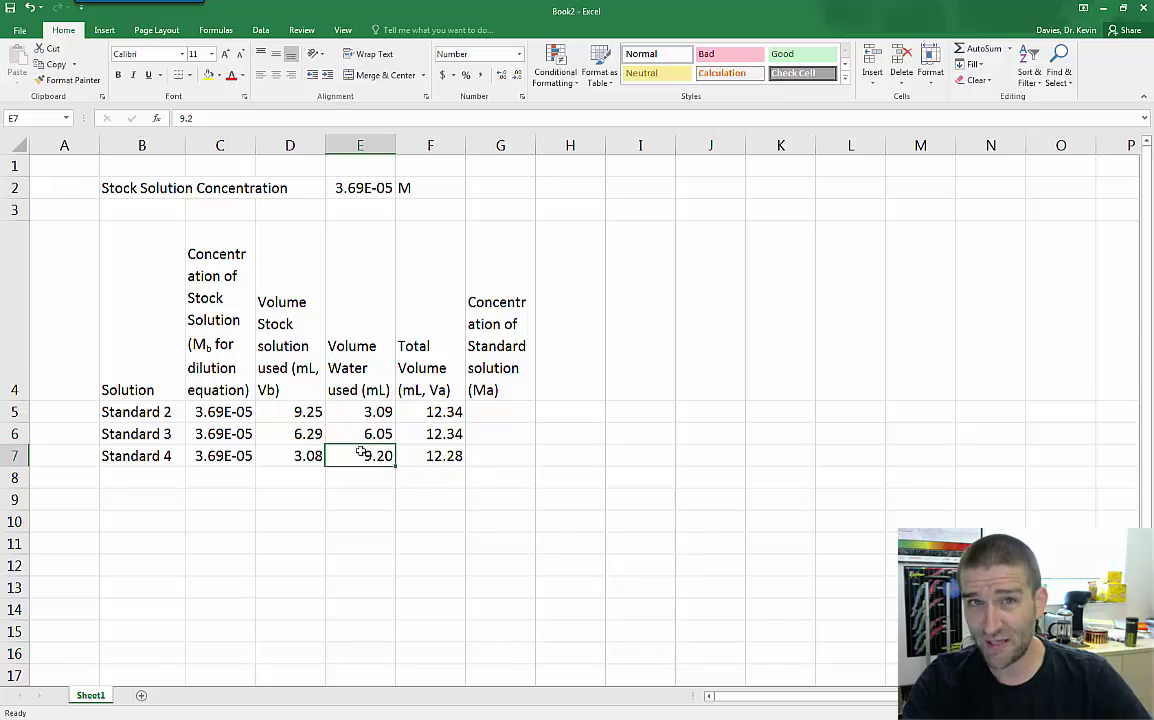
click(485, 417)
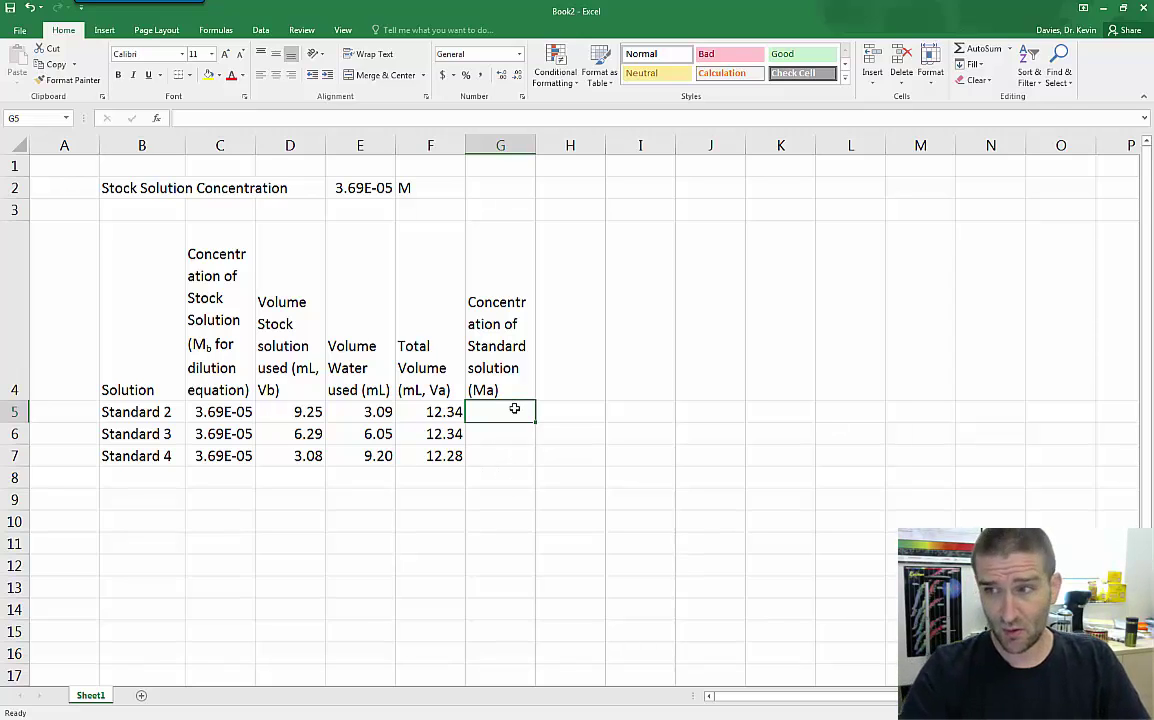
Type the dilution-equation note M1V1 = M2V2 in H5 beside the table
key(Right)
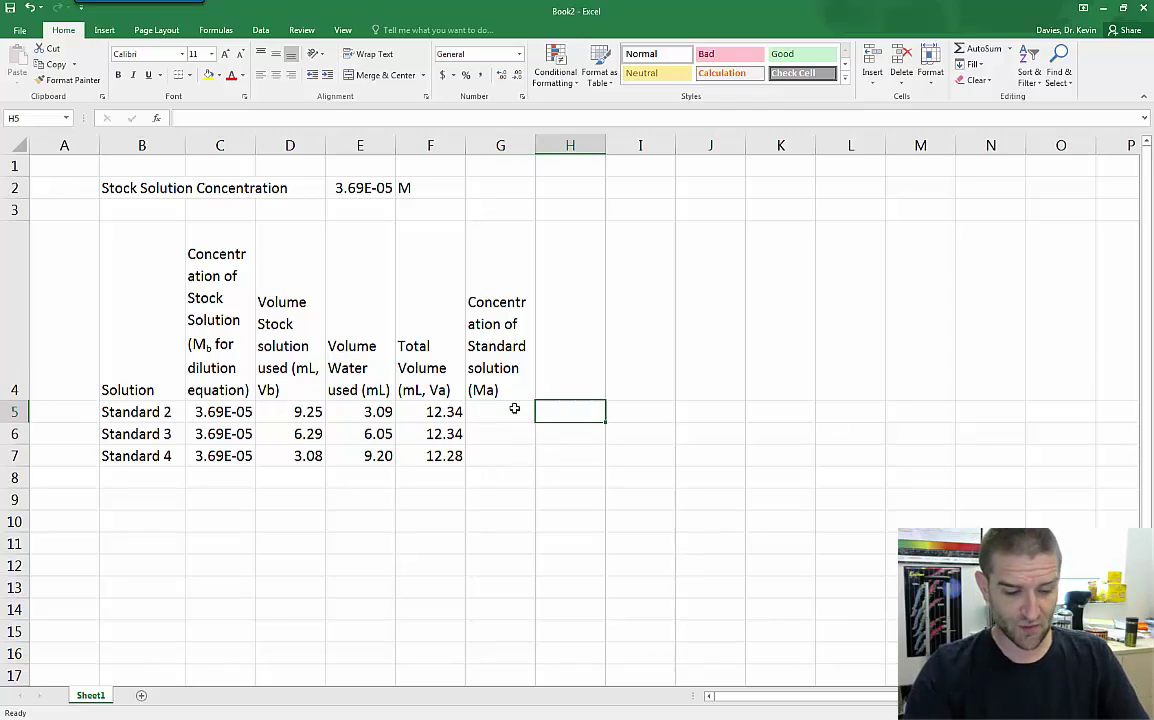
text(M)
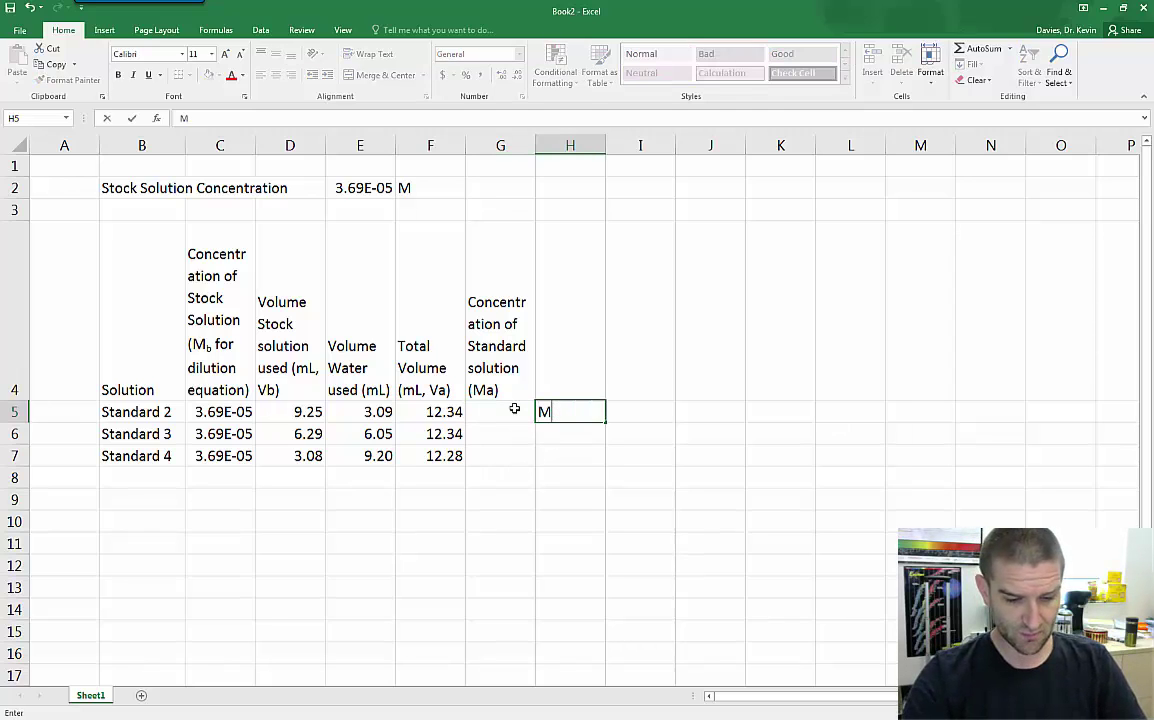
text(a1V1)
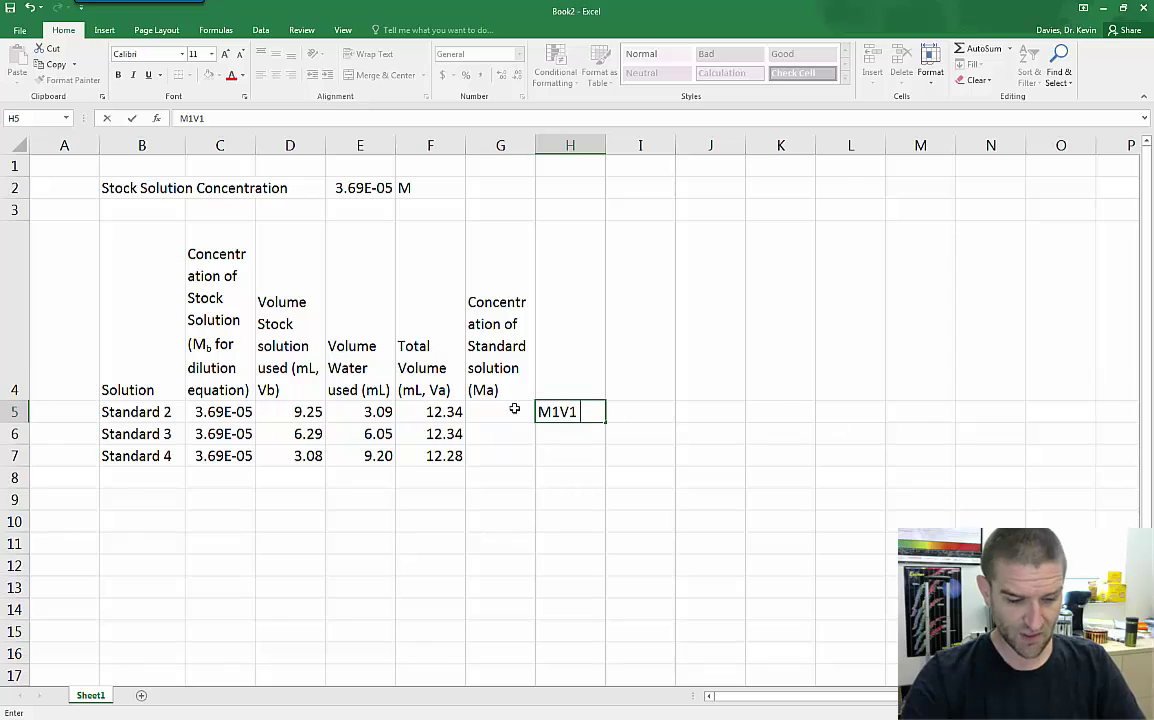
text( = M2)
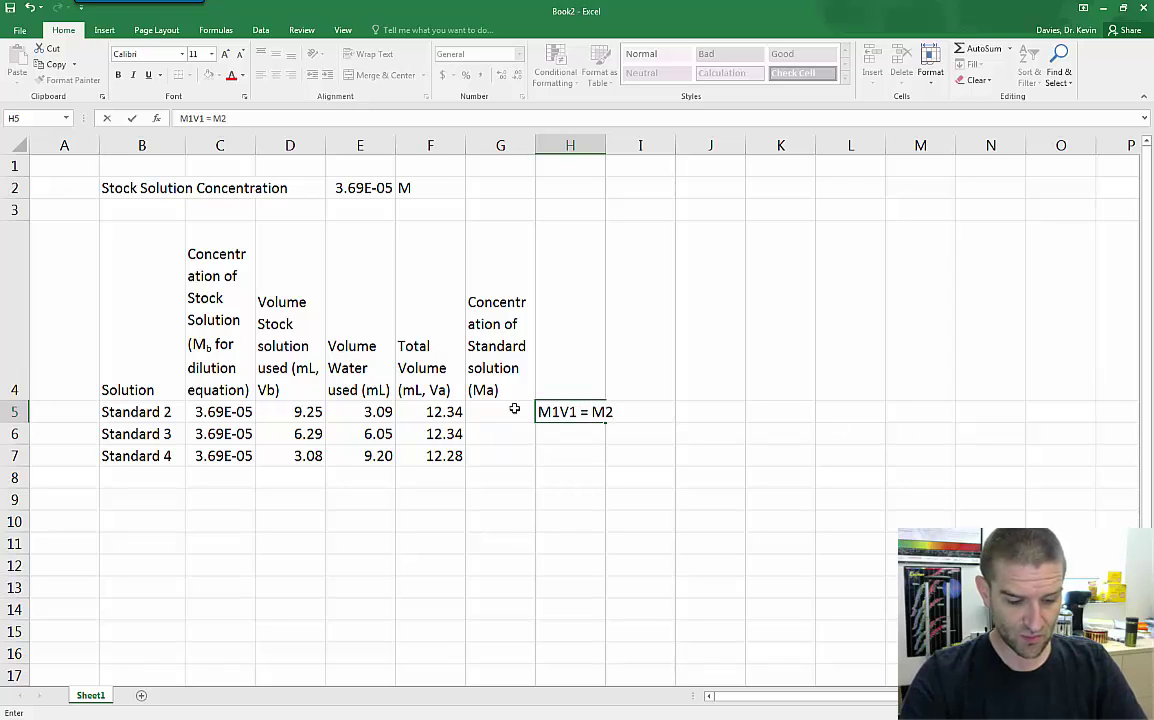
text(V2)
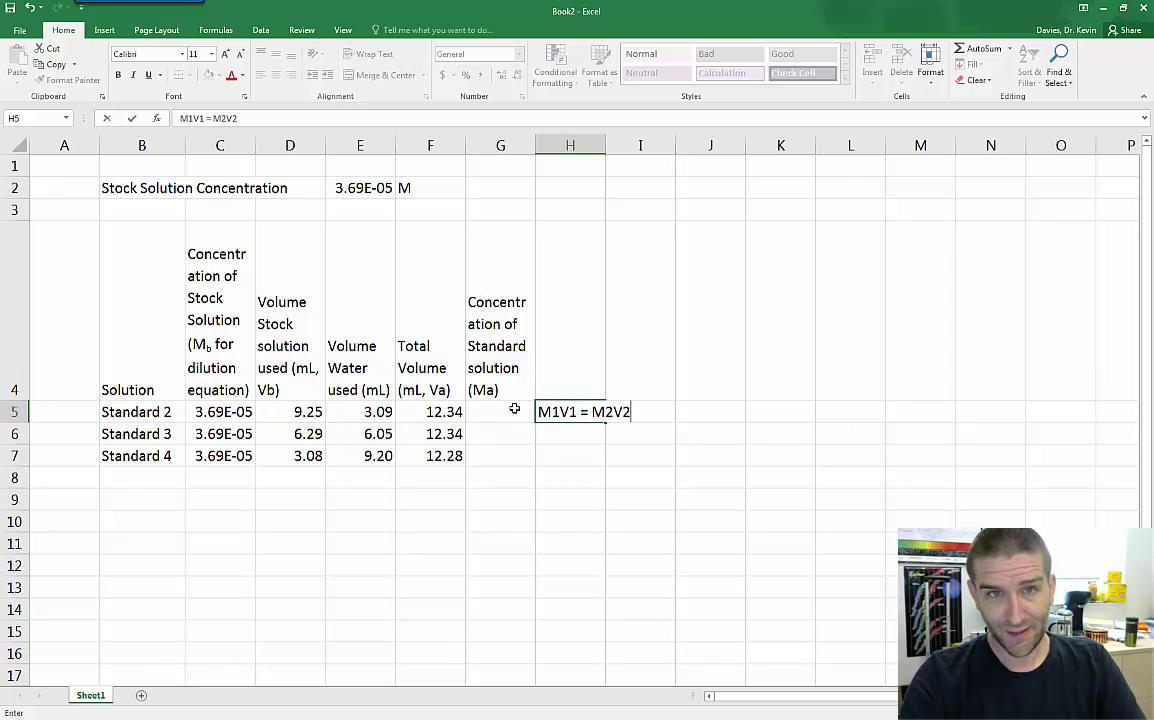
key(Return)
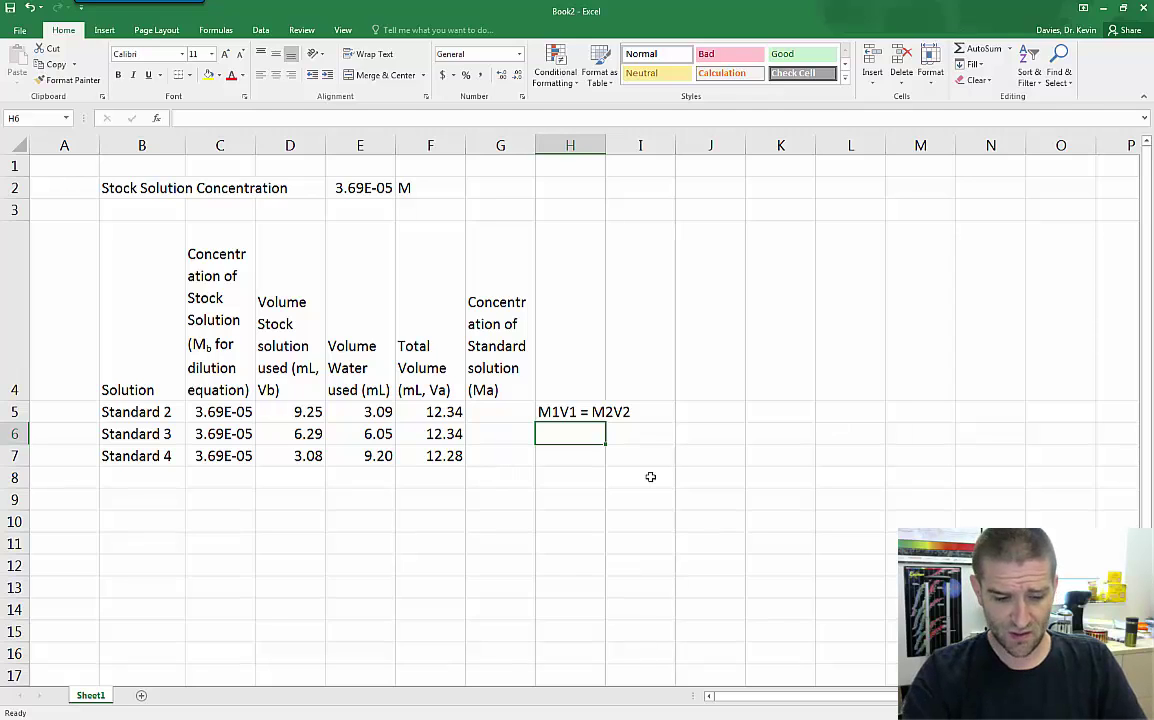
Add the rearranged note M1V1/V2 = M2 in H6 and delete the original note
text(M)
text(1V1)
text(1)
text(/)
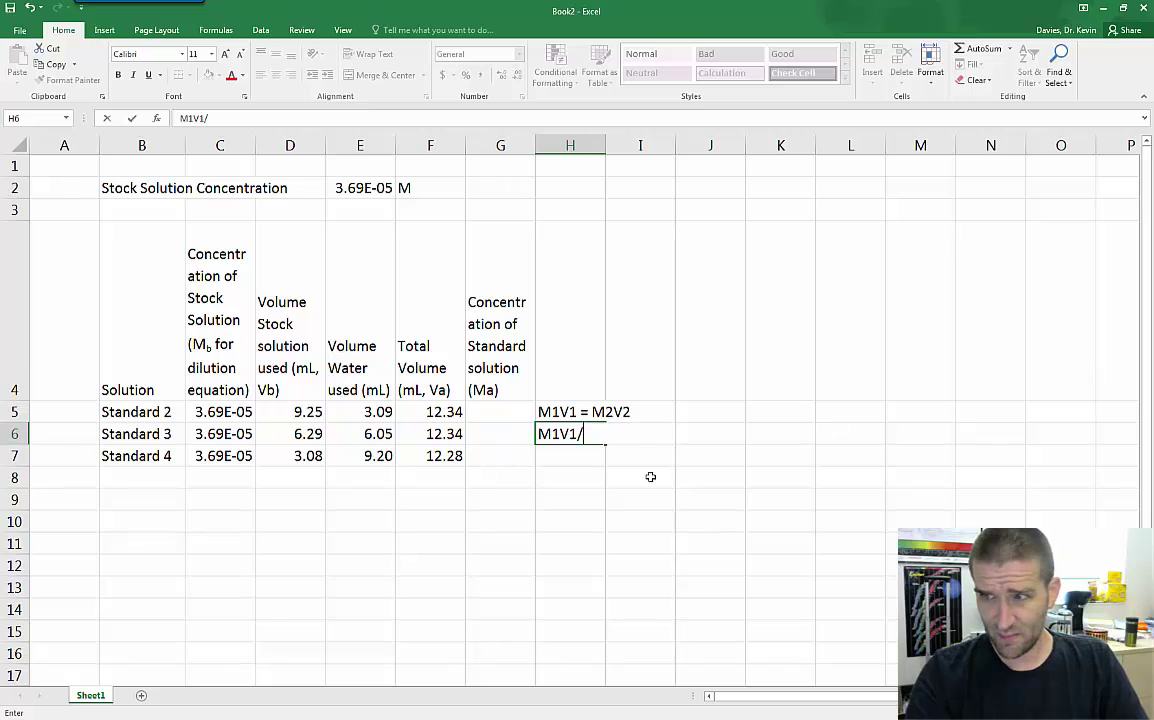
text(M)
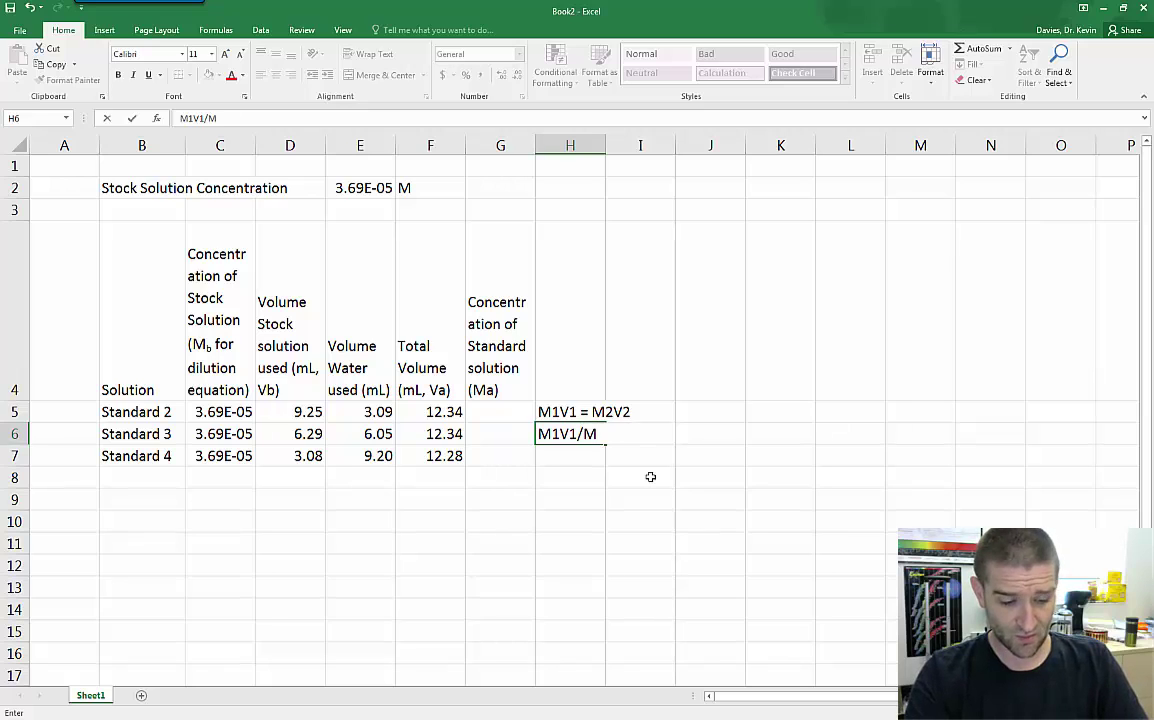
key(BackSpace)
text(V2 = M2)
key(Return)
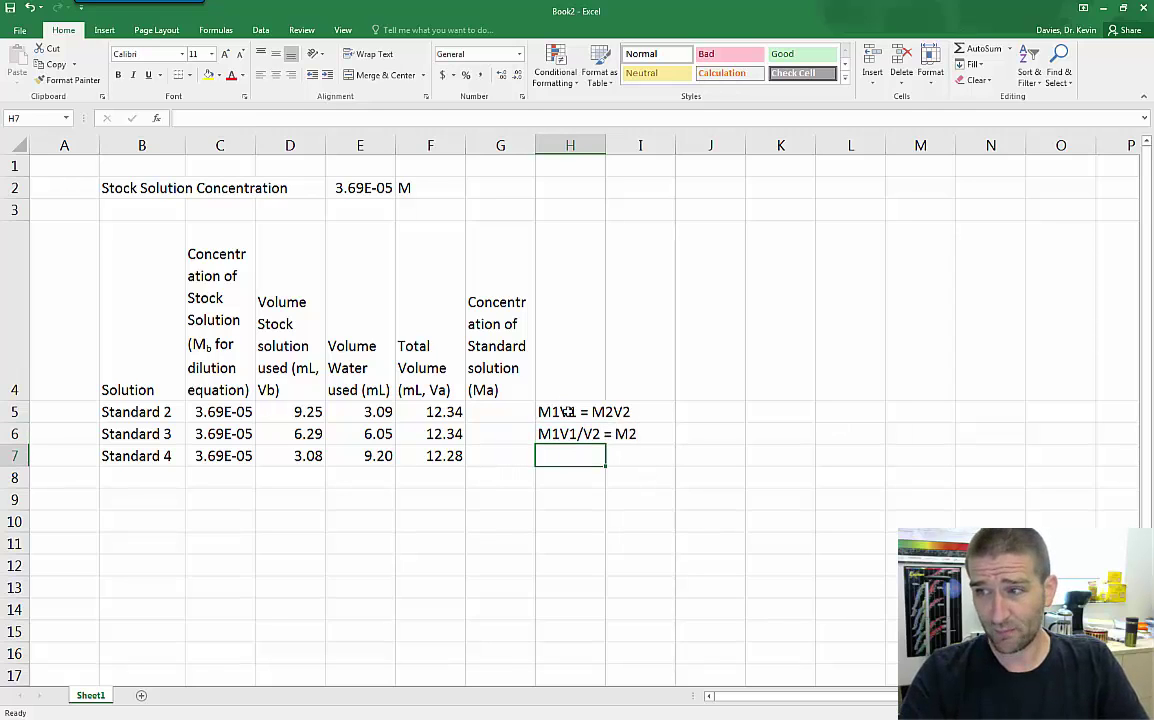
click(565, 413)
key(Delete)
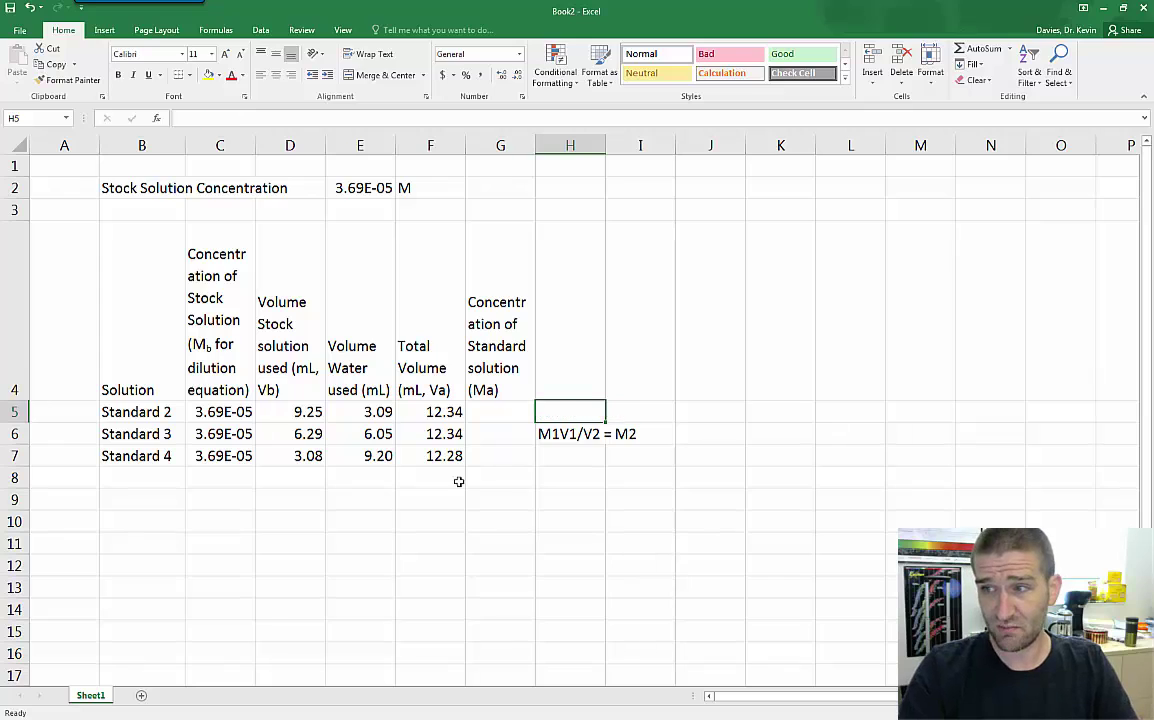
click(477, 412)
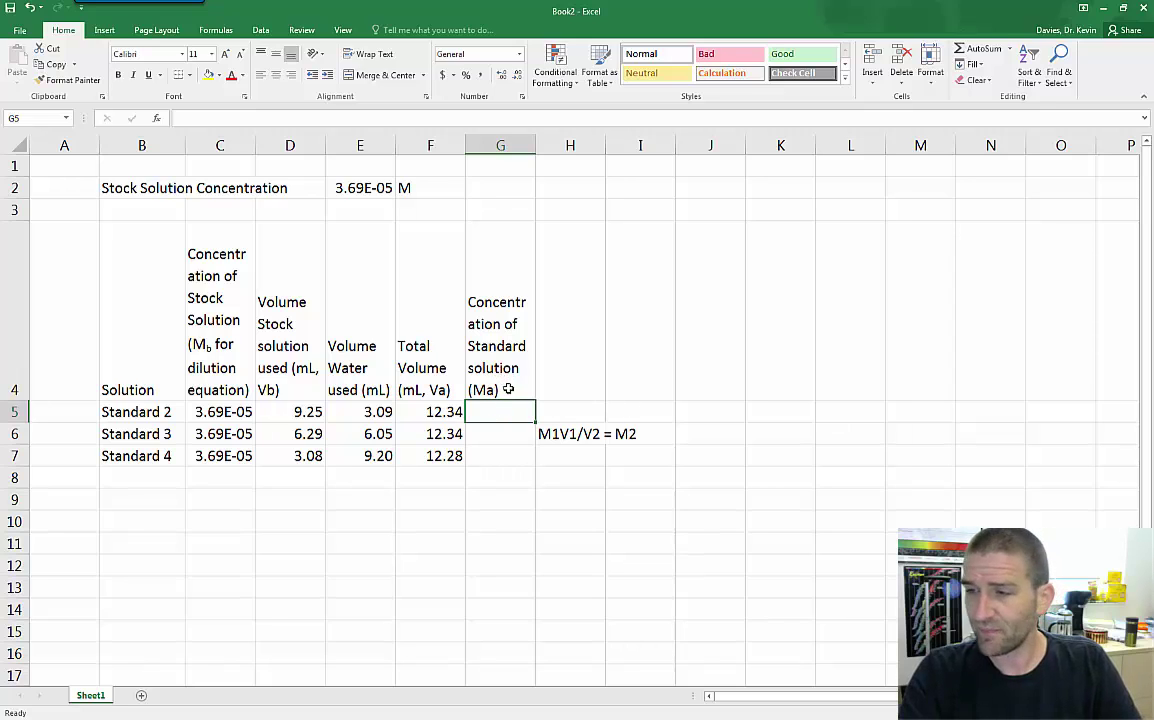
Enter =C5*D5/F5 in G5, giving Standard 2's concentration of 2.77E-05 M
text(=)
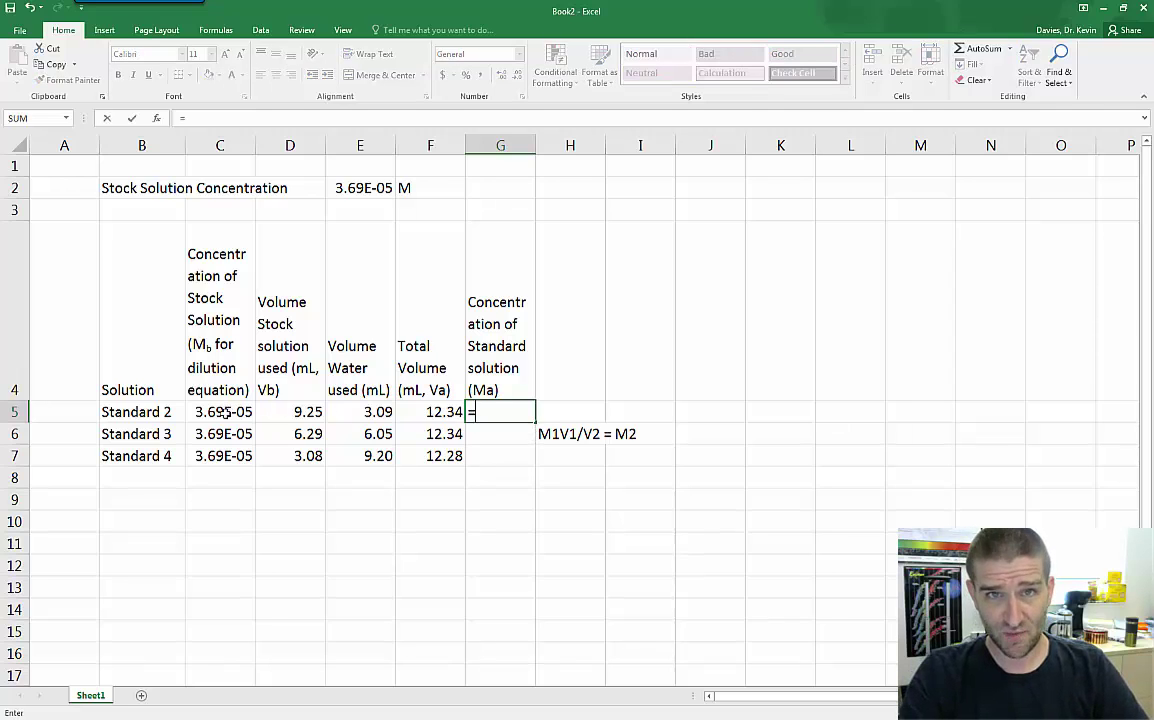
click(224, 413)
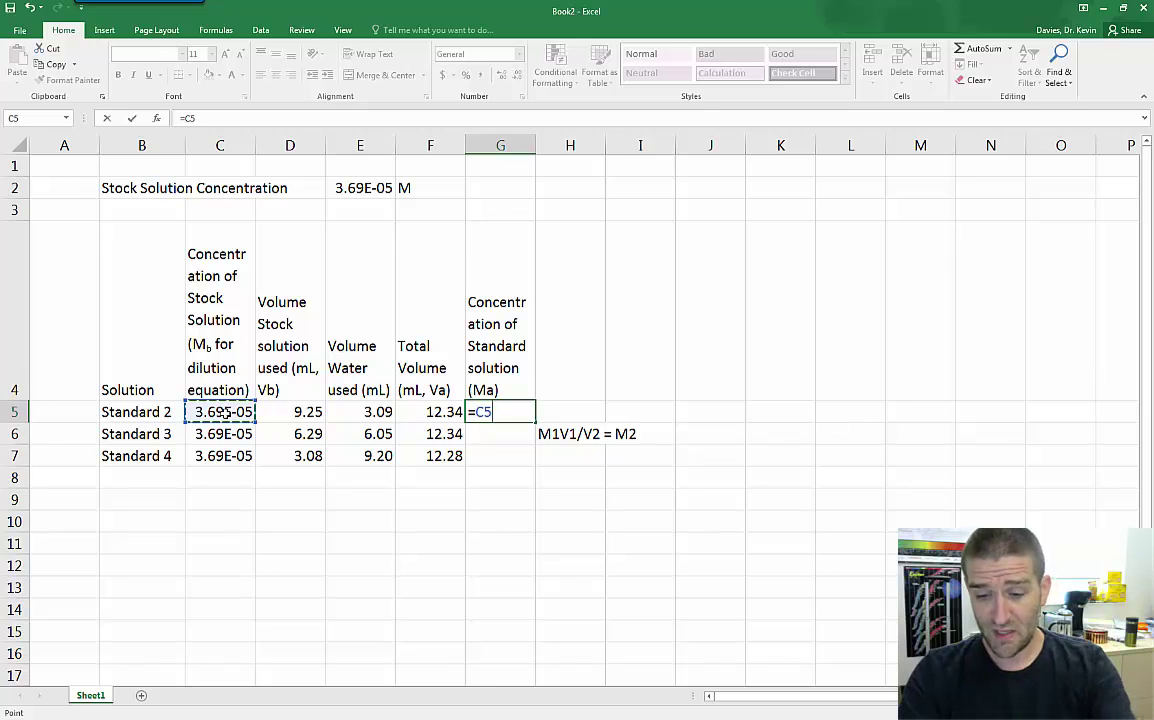
text(*)
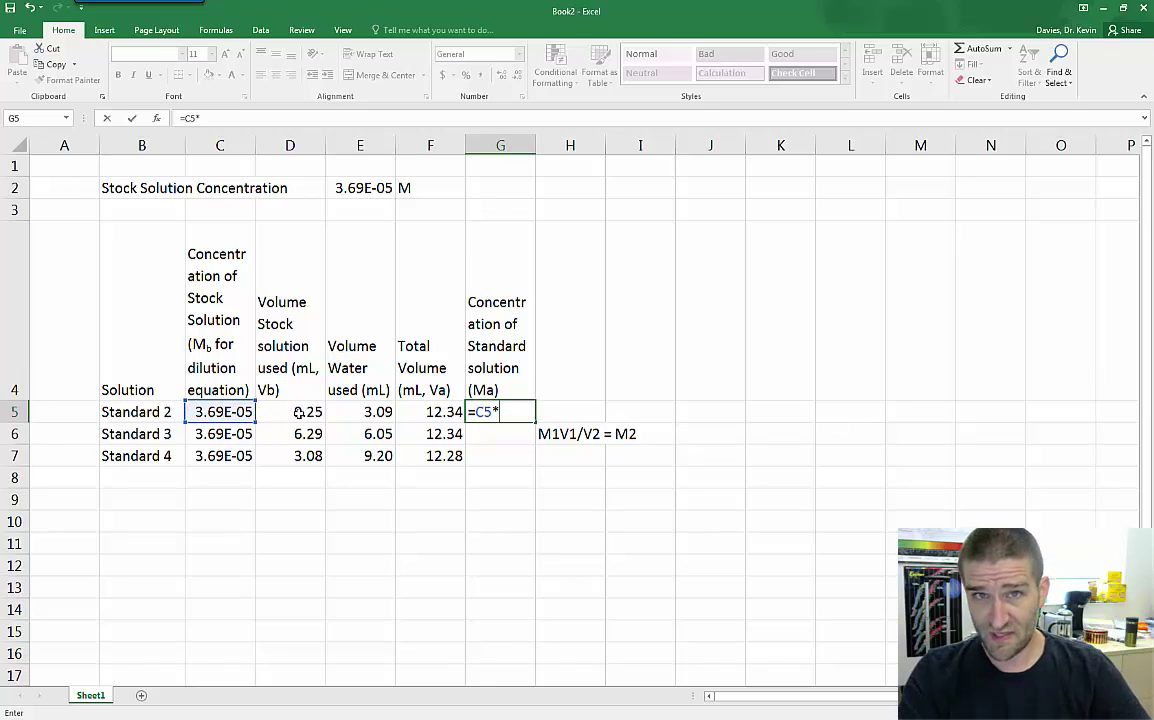
click(298, 413)
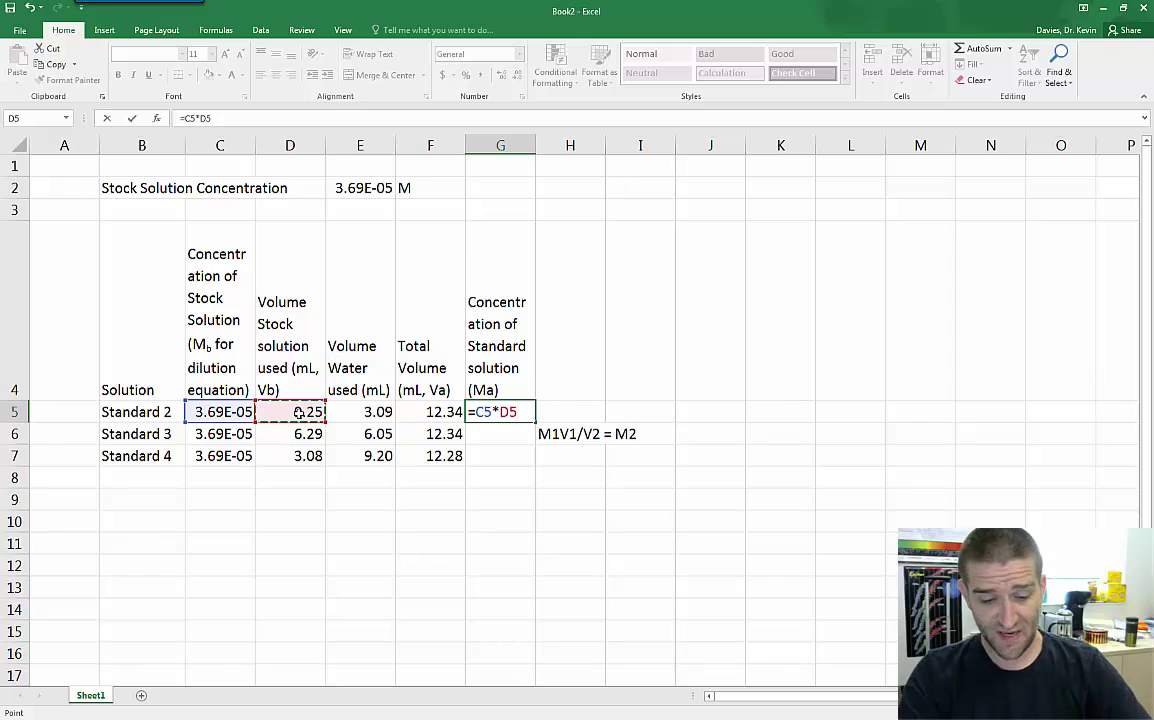
text(/)
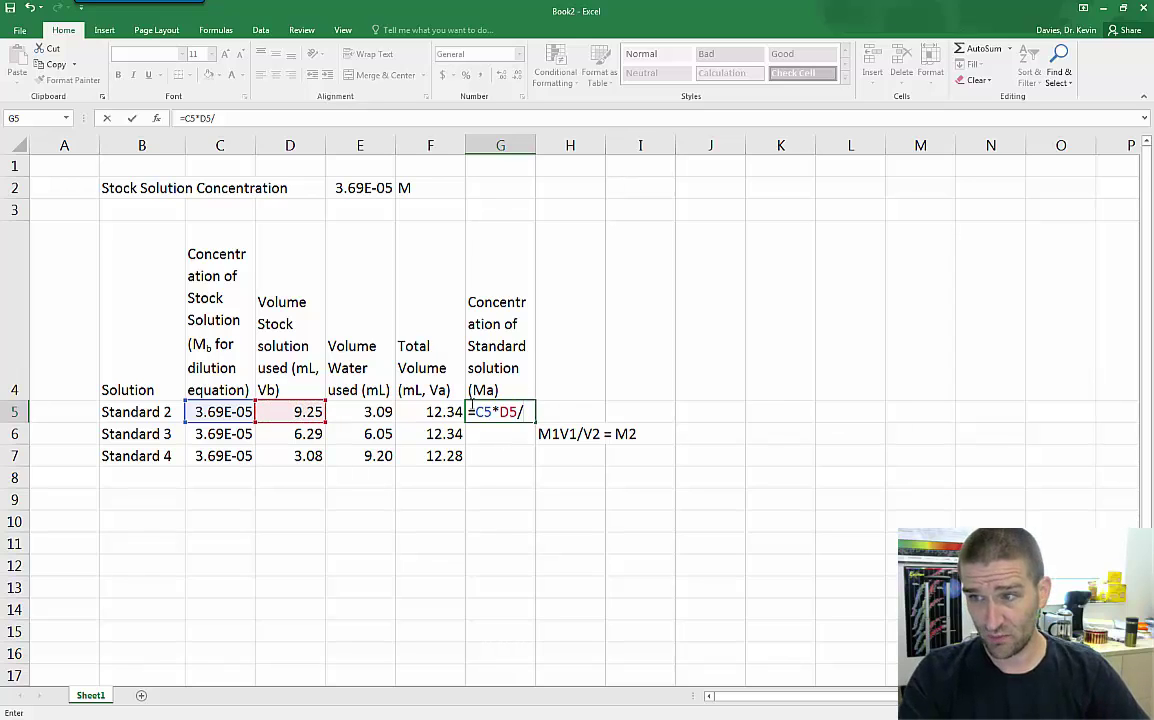
click(435, 412)
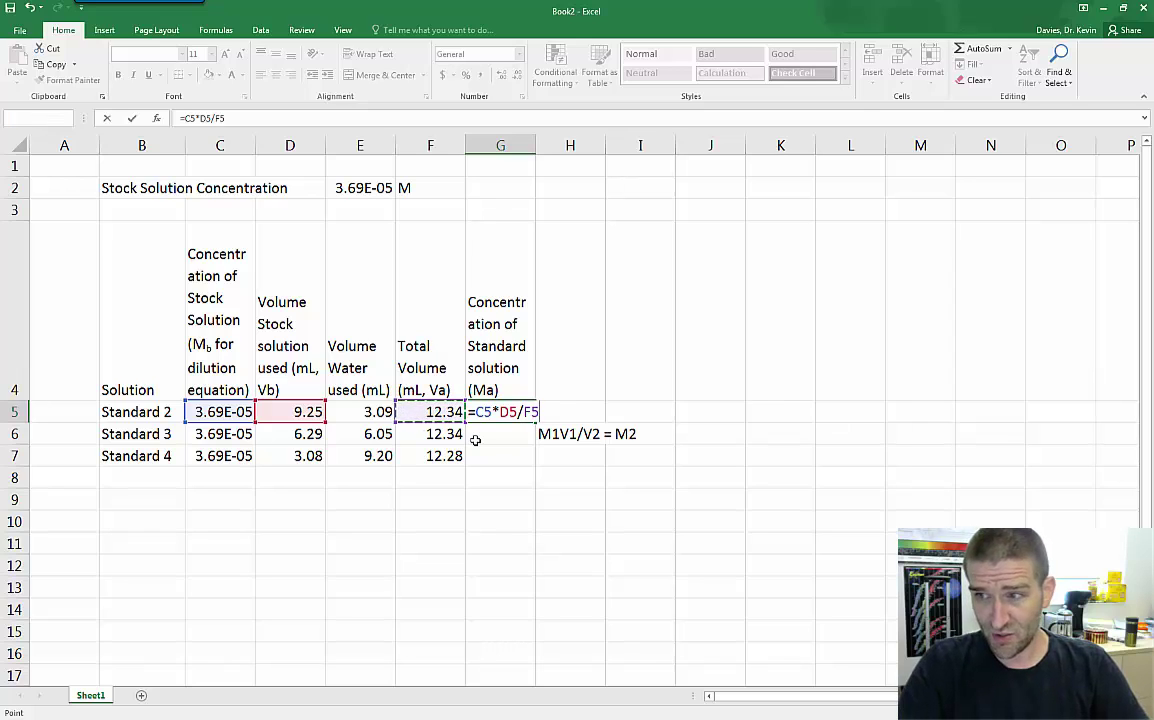
key(Return)
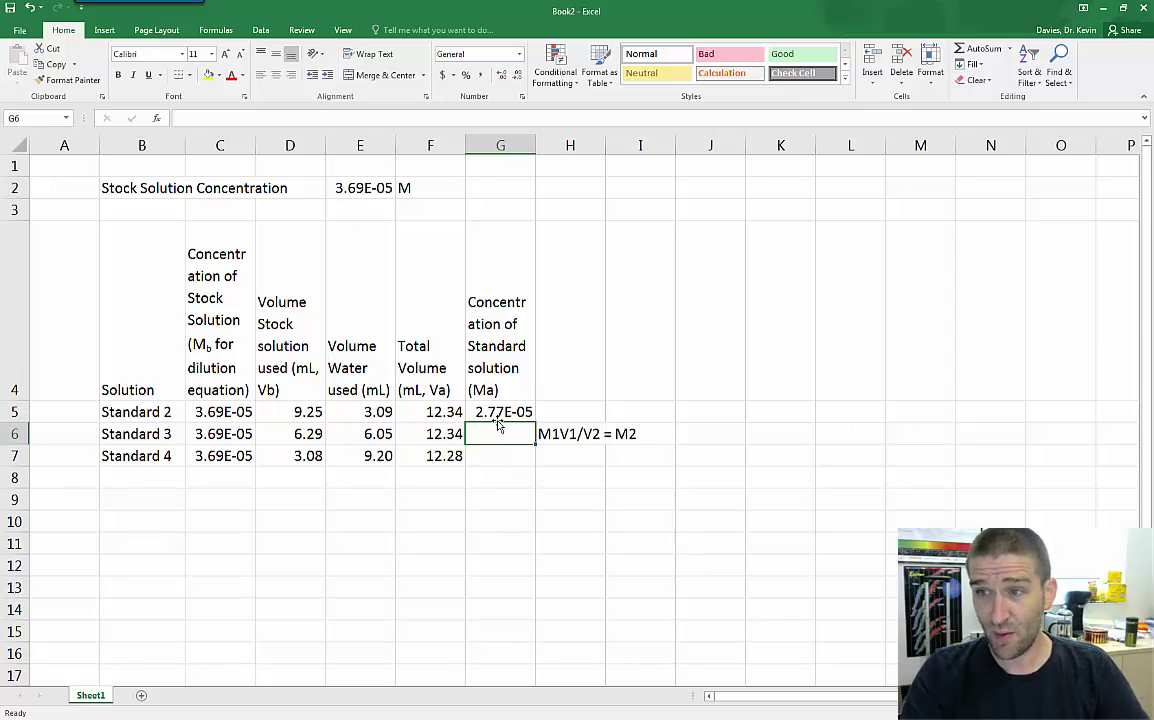
click(502, 412)
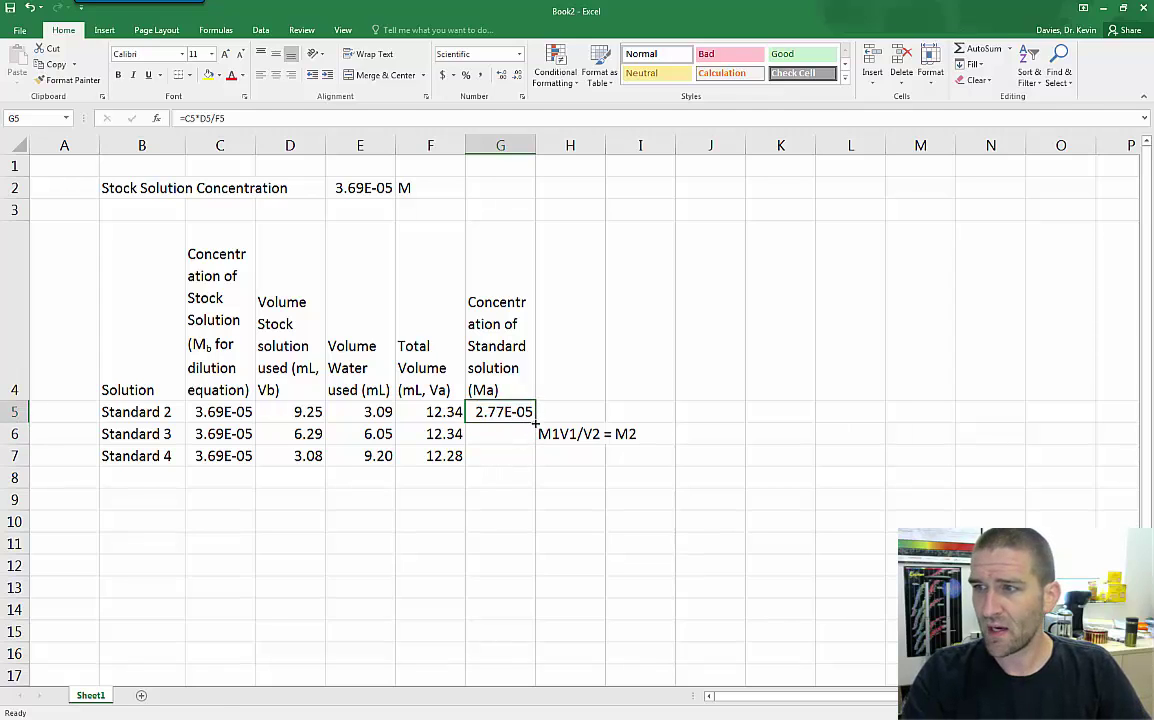
drag(535, 424, 537, 463)
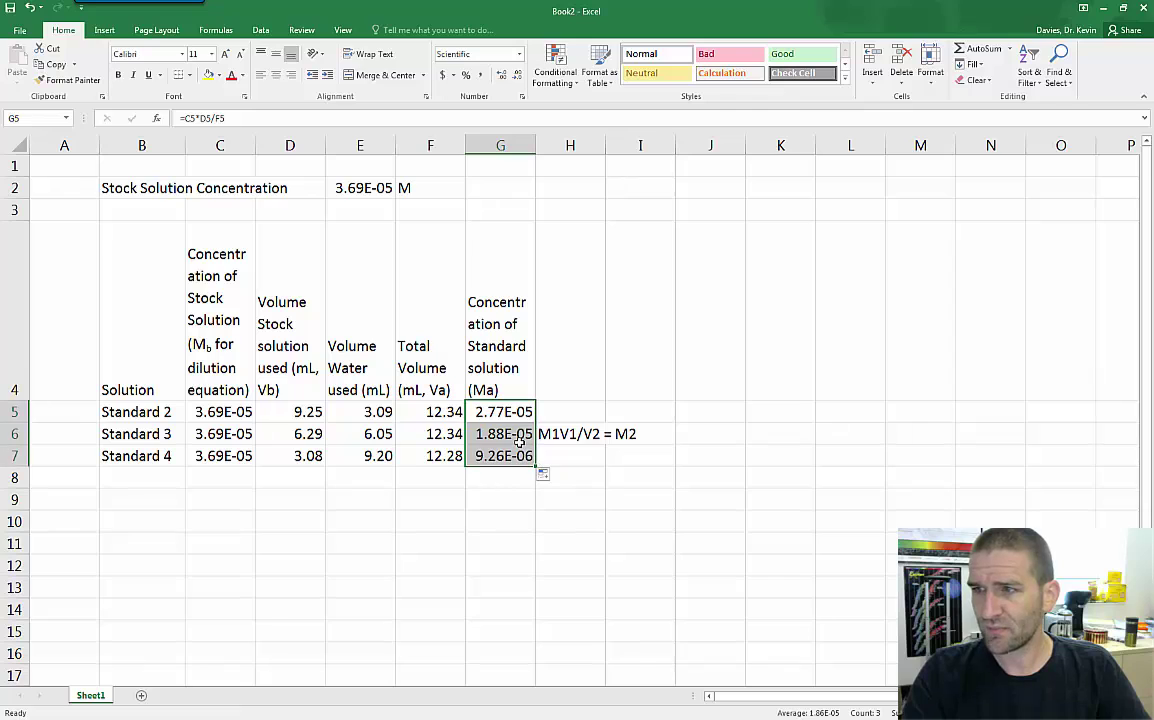
click(525, 455)
double_click(530, 455)
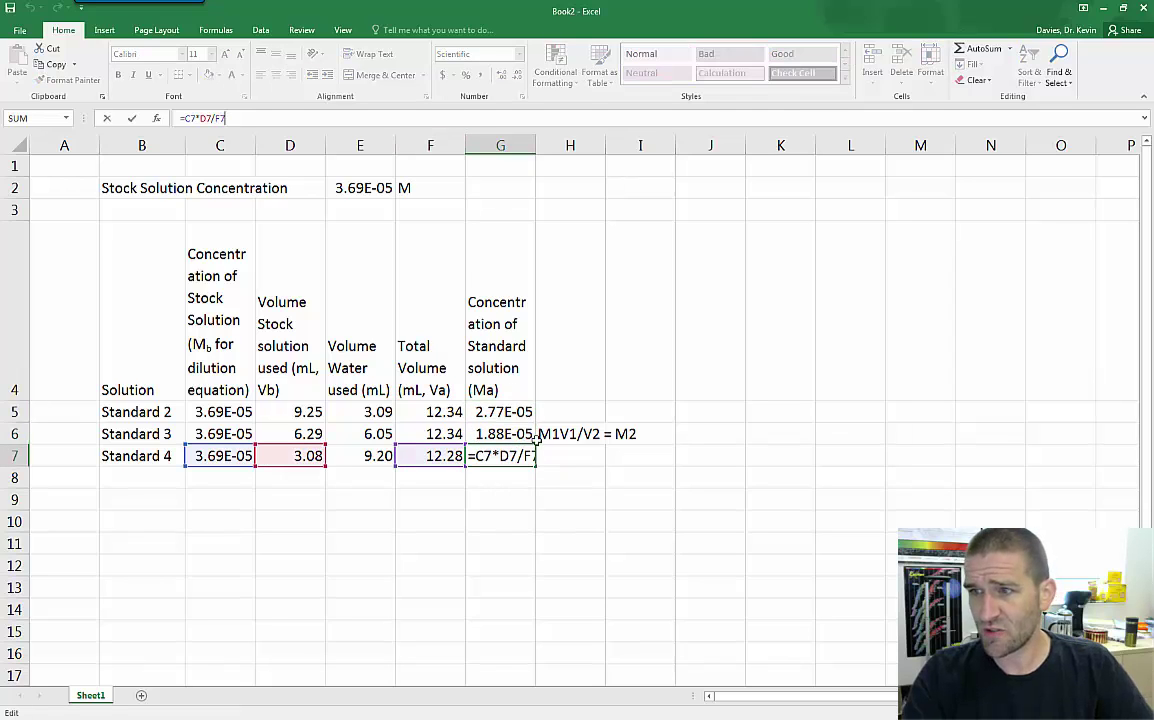
click(515, 434)
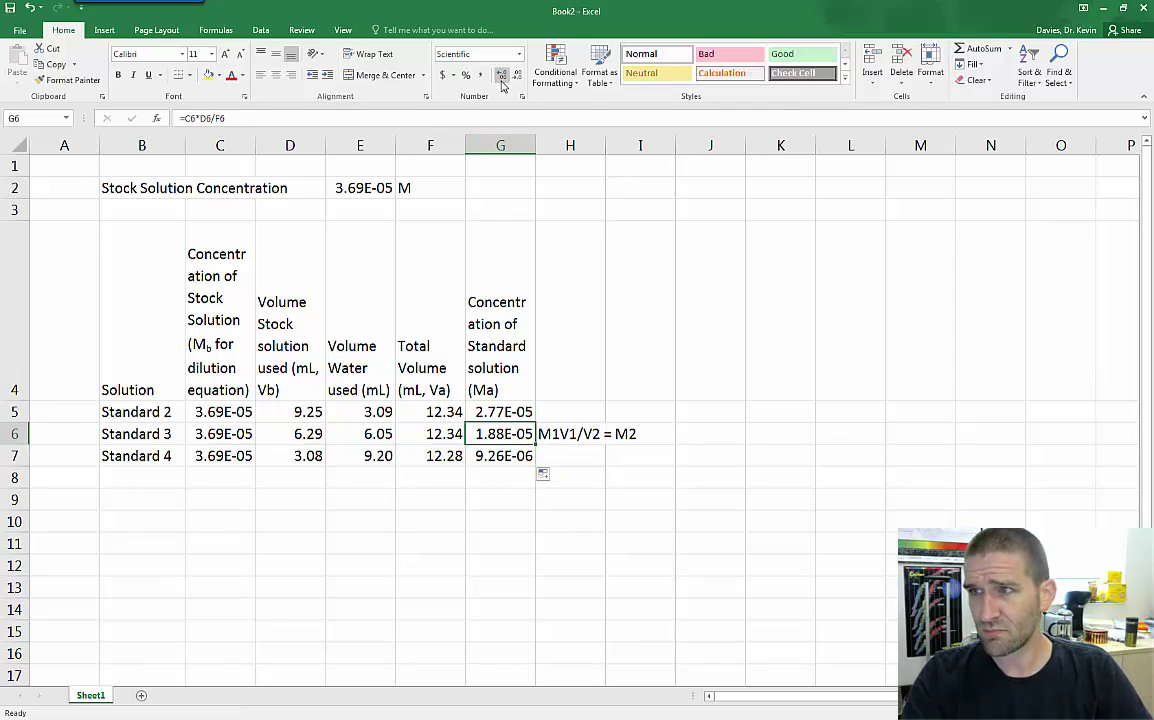
click(510, 118)
key(Return)
click(558, 433)
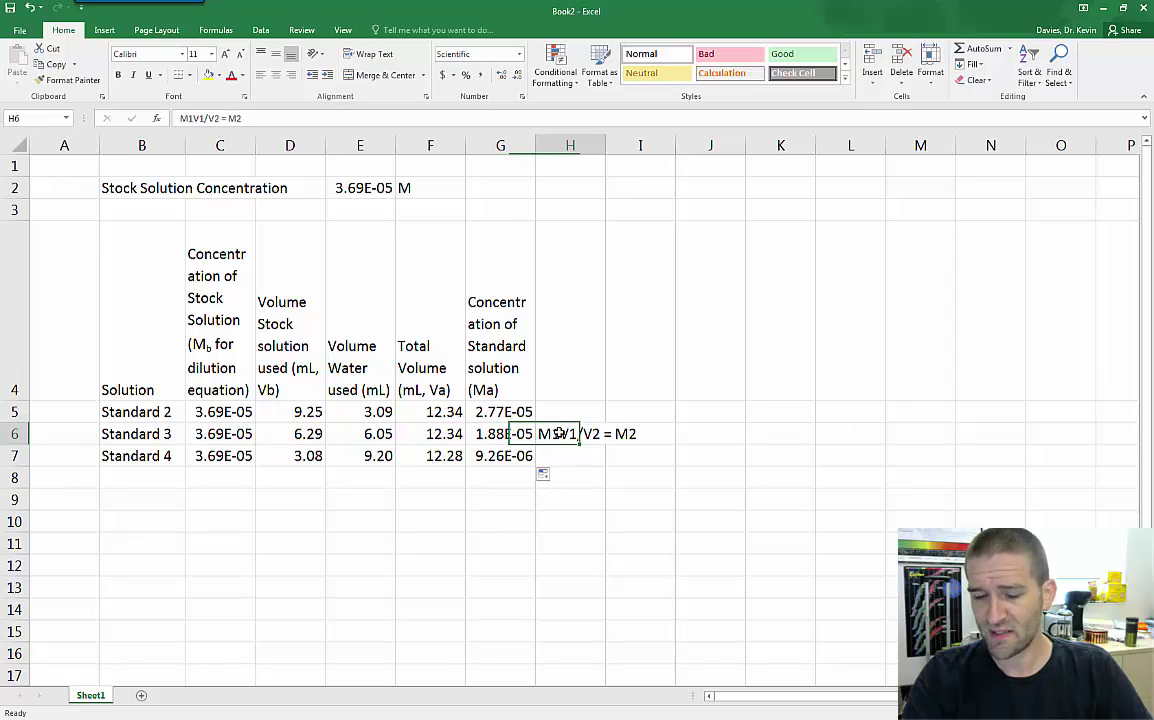
key(Delete)
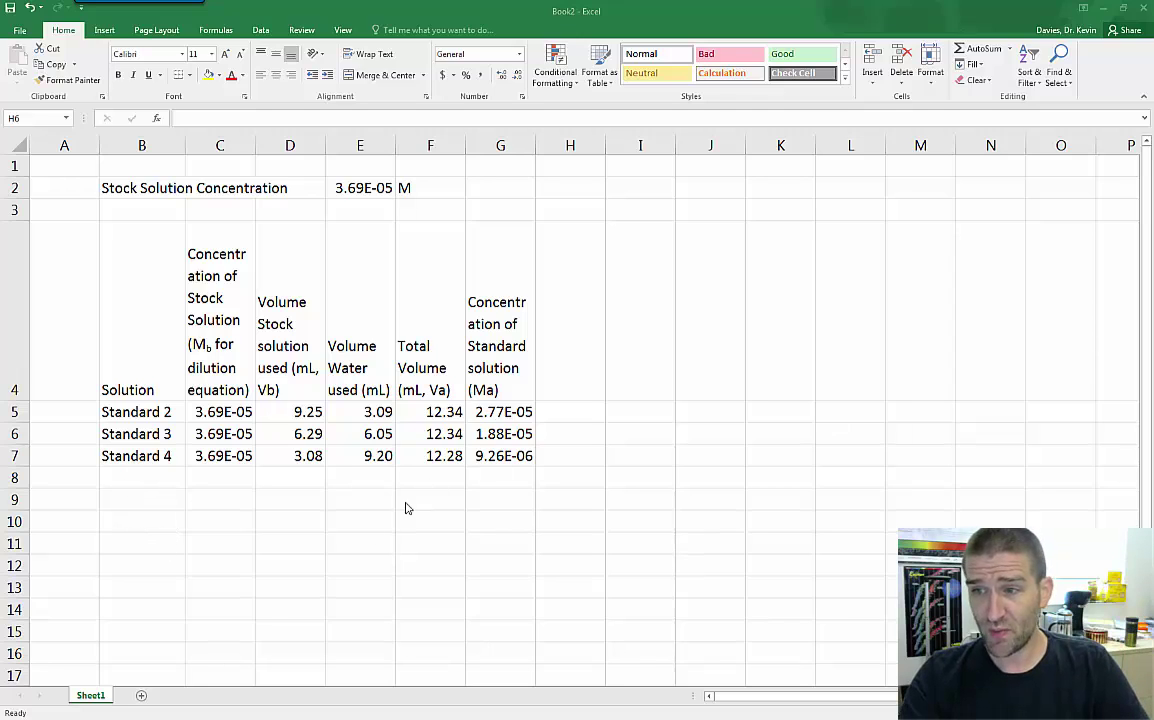
Enter the label 'Stock (Stand 1)' in cell B10
click(145, 521)
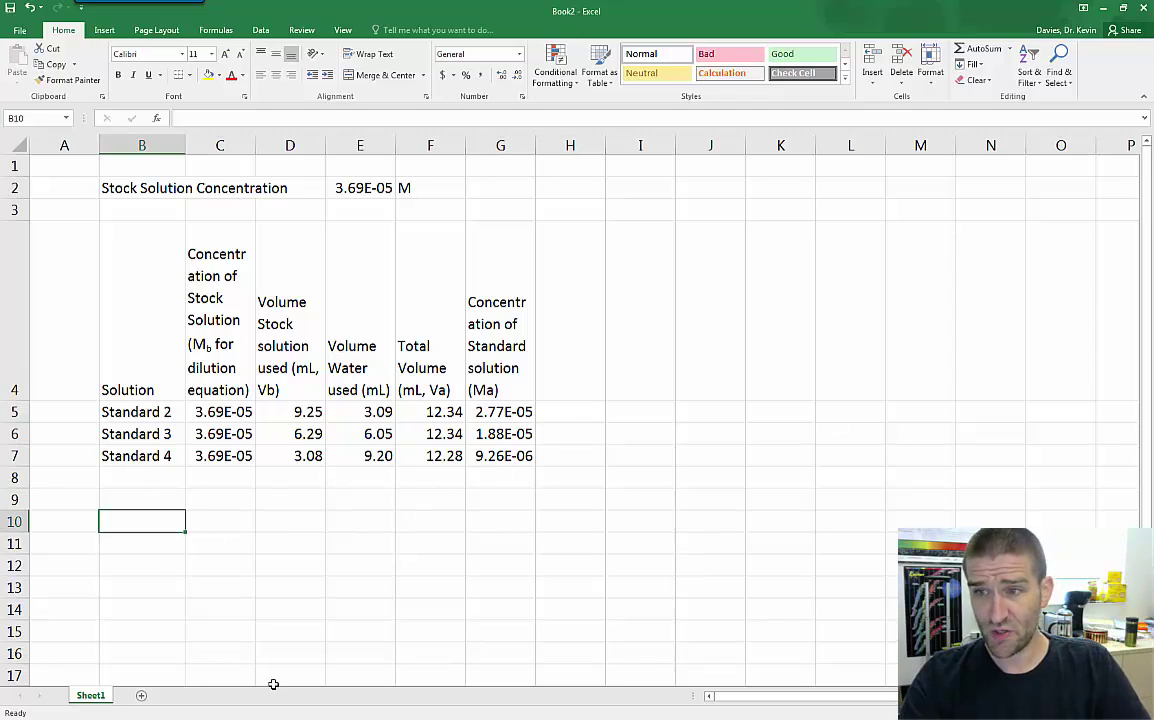
text(S)
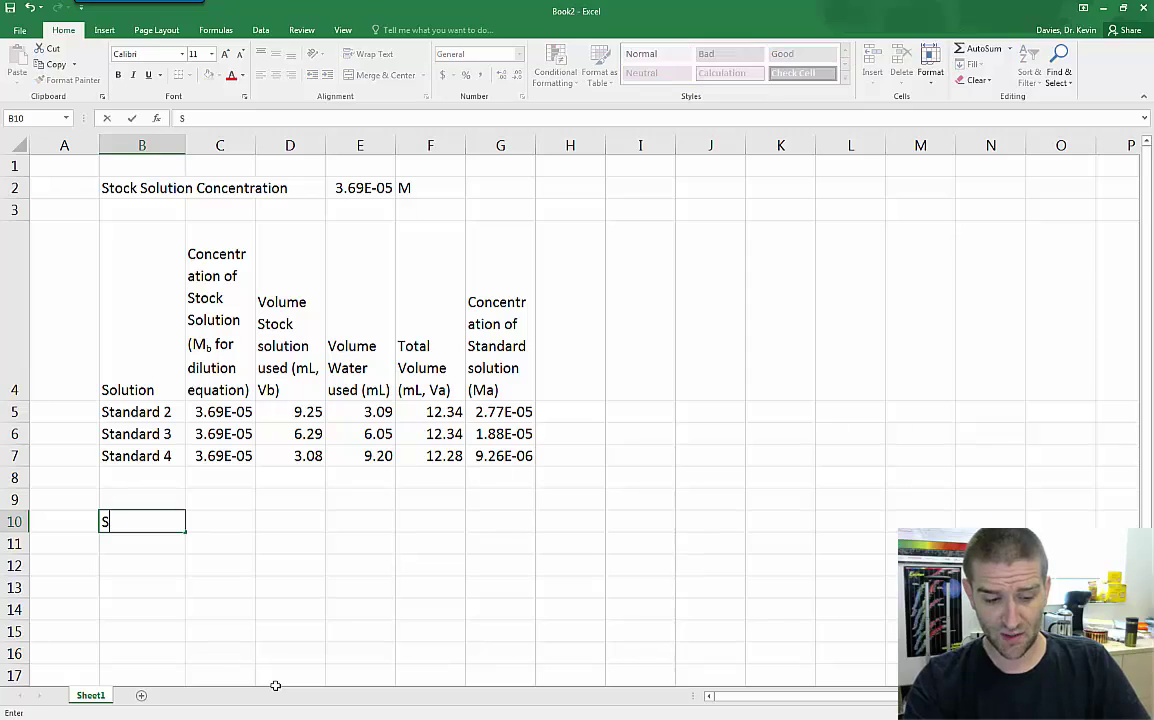
text(tock ()
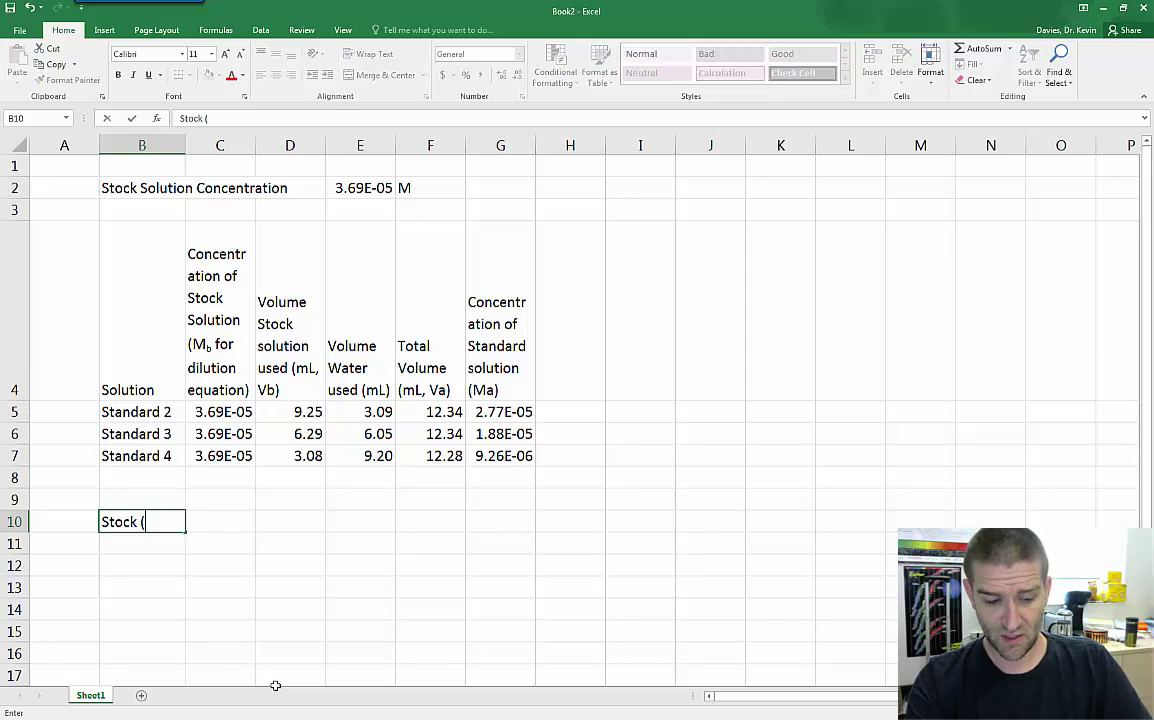
text(Stand 1))
key(Return)
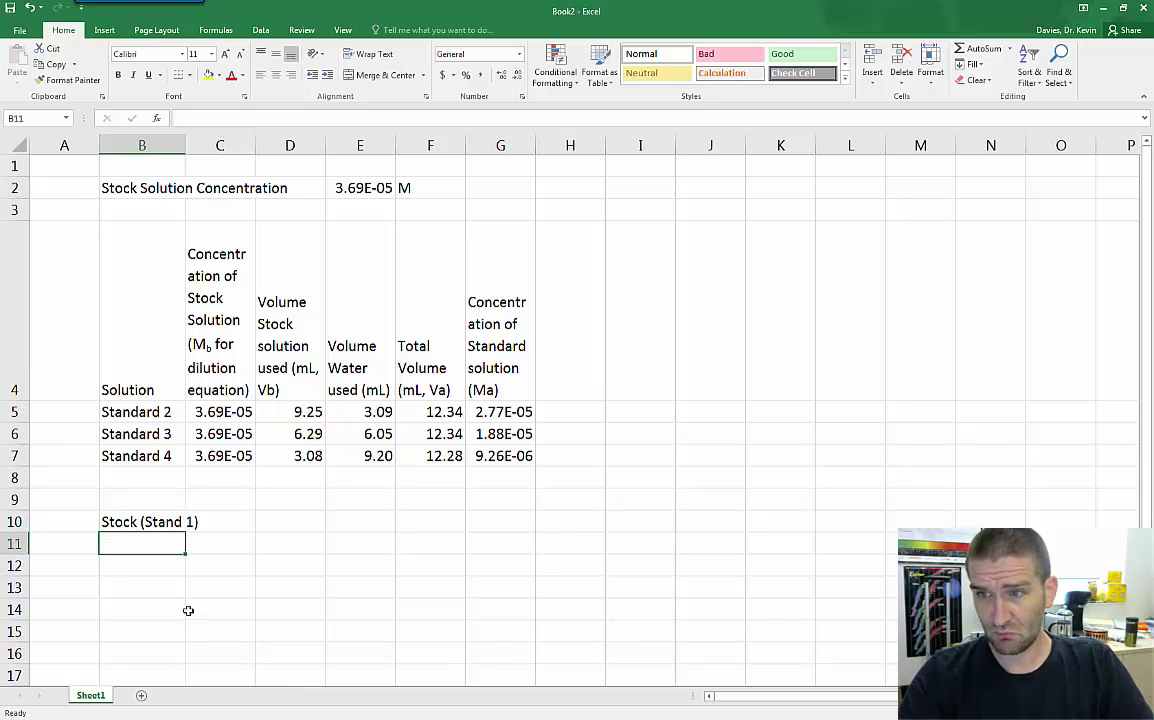
Copy the Standard 2–4 names from B5:B7 into B11:B13
drag(141, 410, 144, 453)
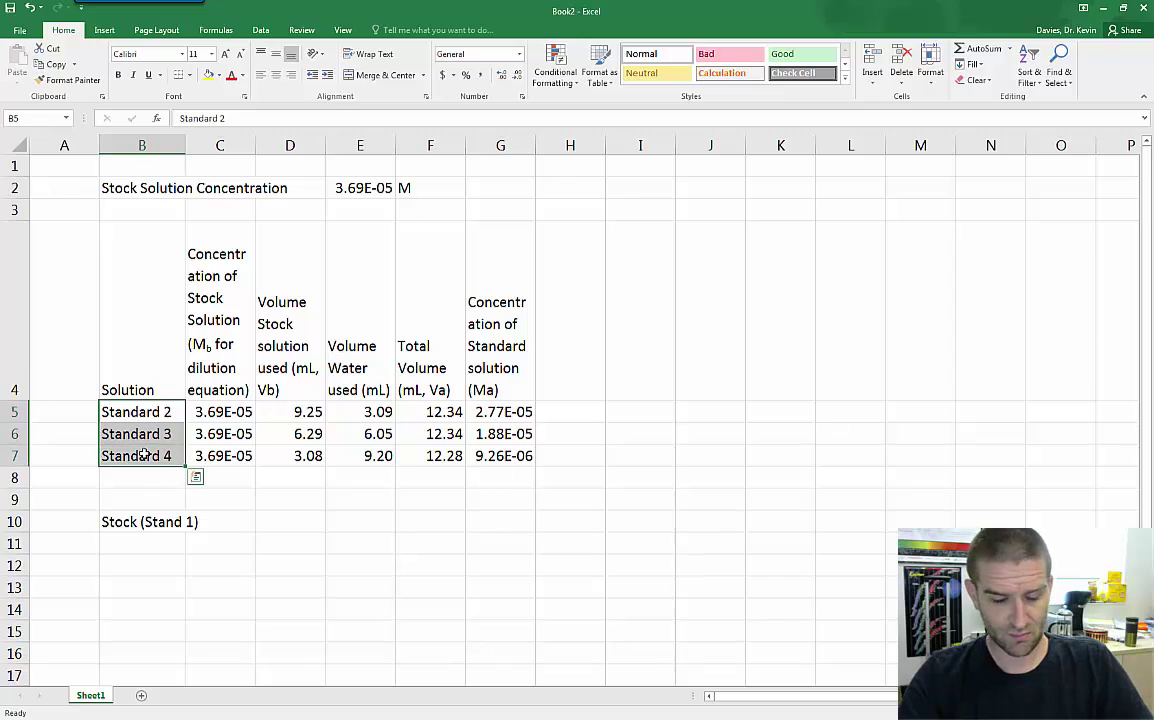
click(195, 477)
right_click(146, 458)
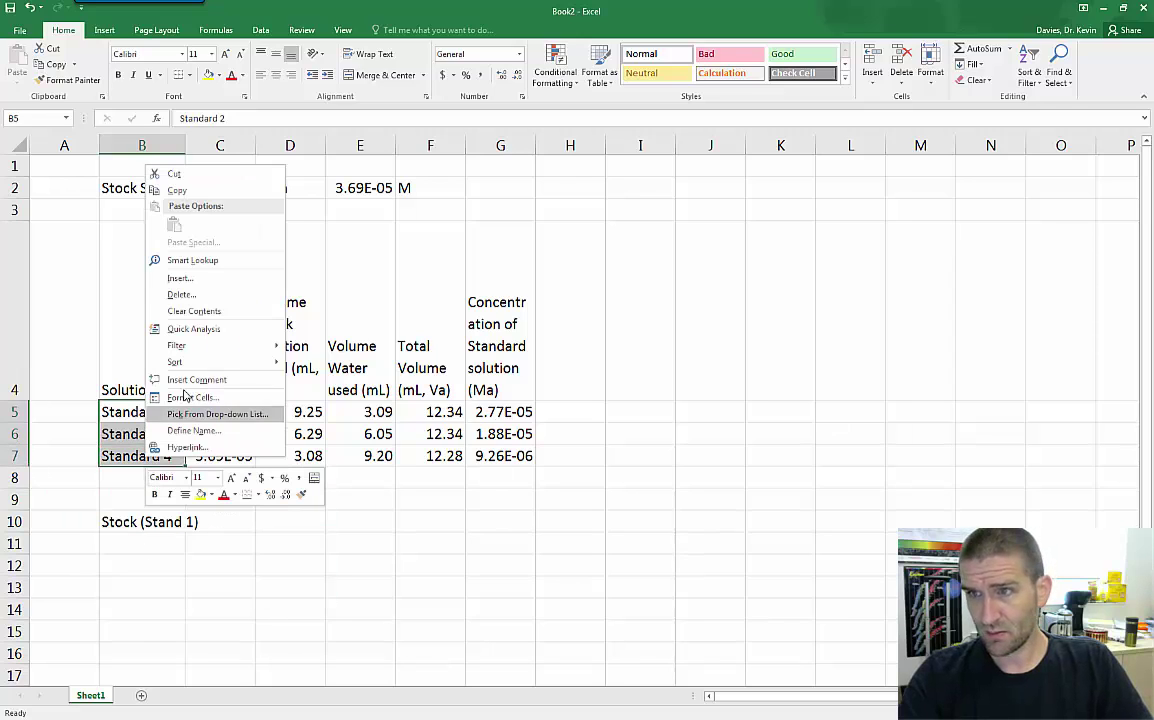
click(200, 190)
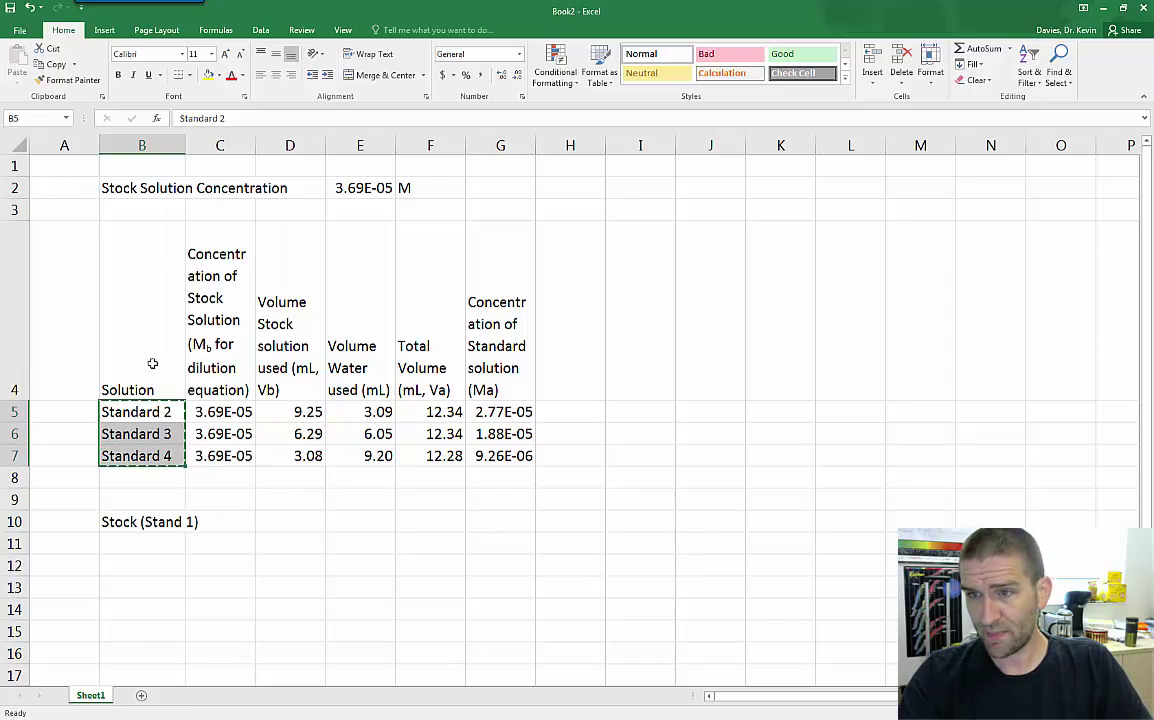
click(134, 542)
right_click(136, 543)
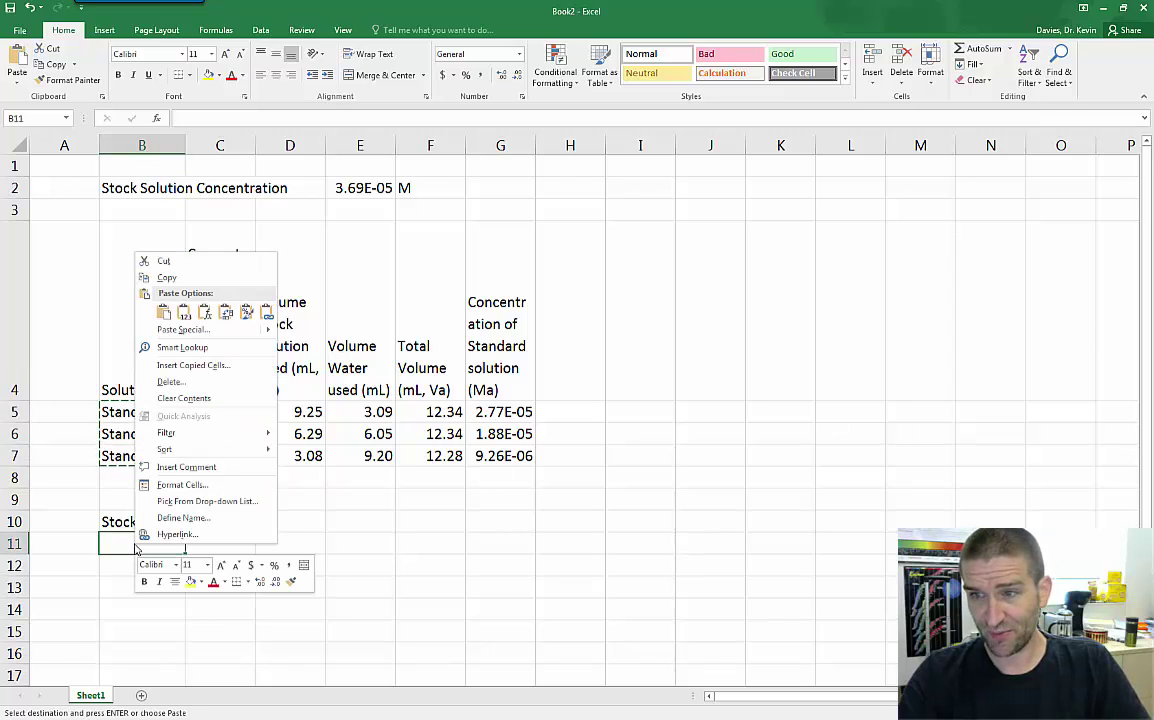
click(166, 315)
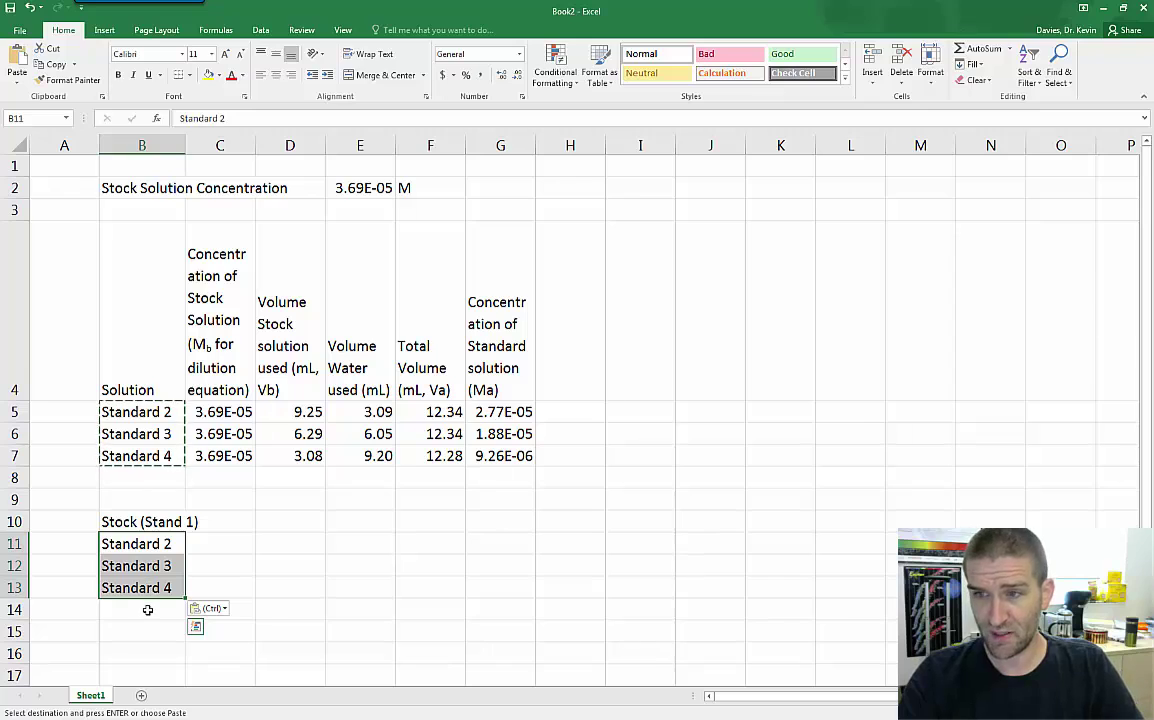
click(147, 609)
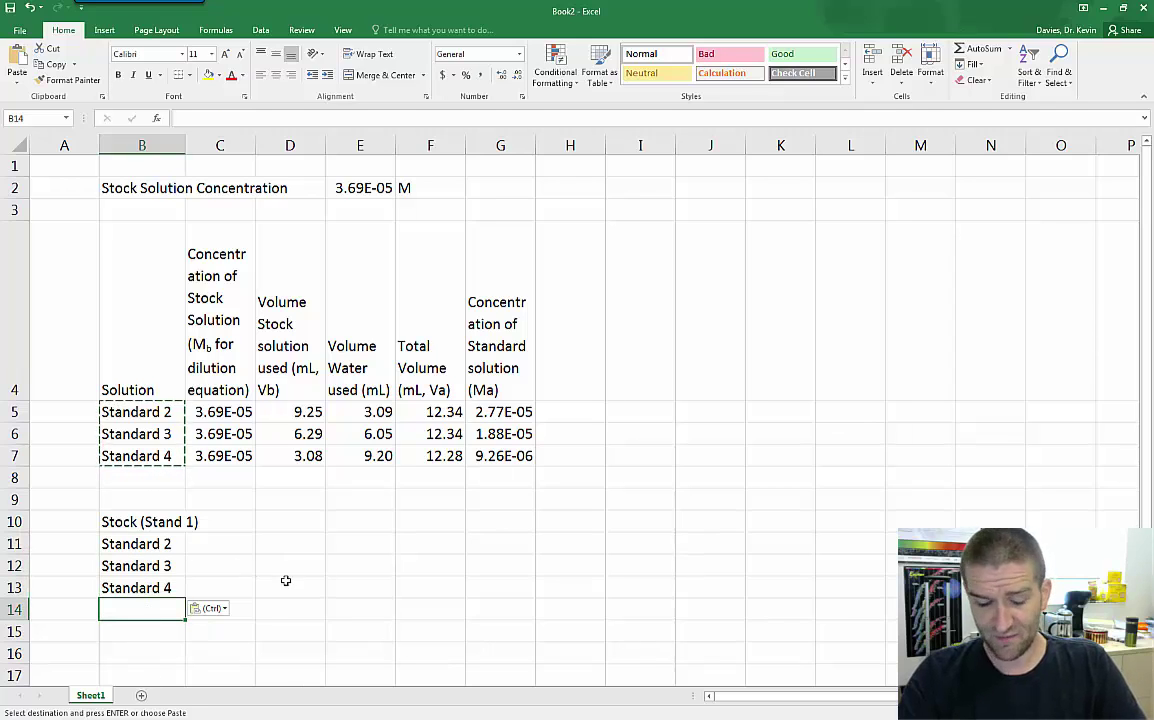
Enter DI in B14, then move it up to B10, shifting Stock (Stand 1) to C14
text(Di)
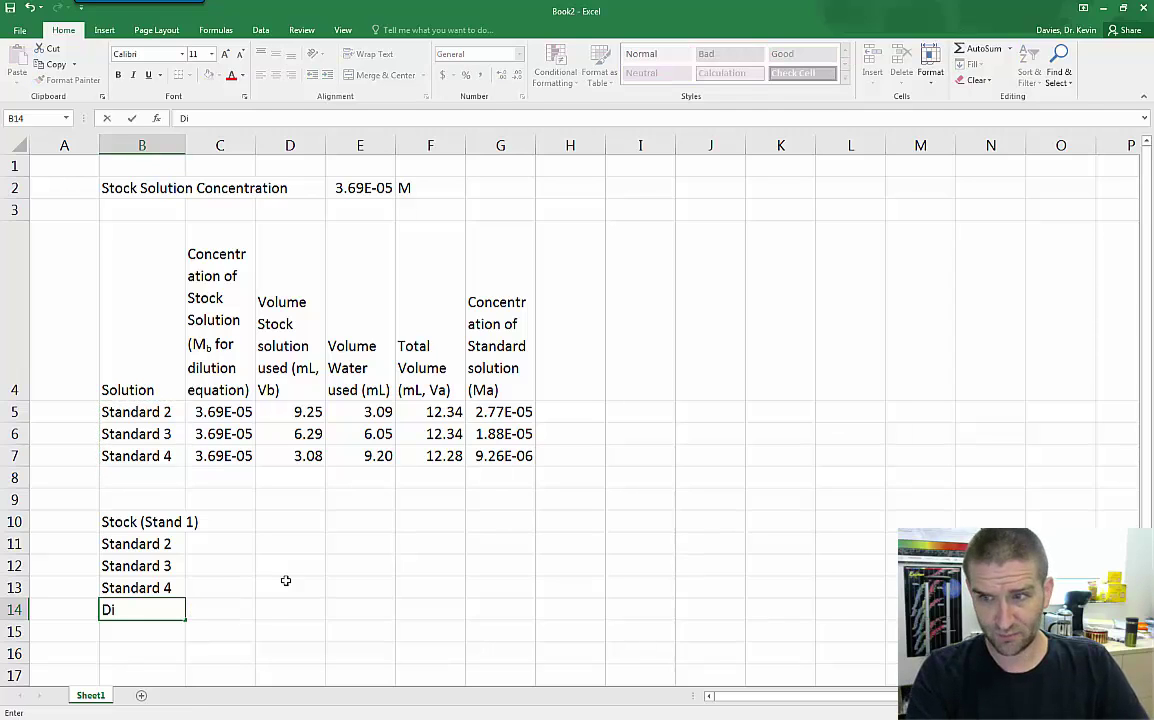
key(Return)
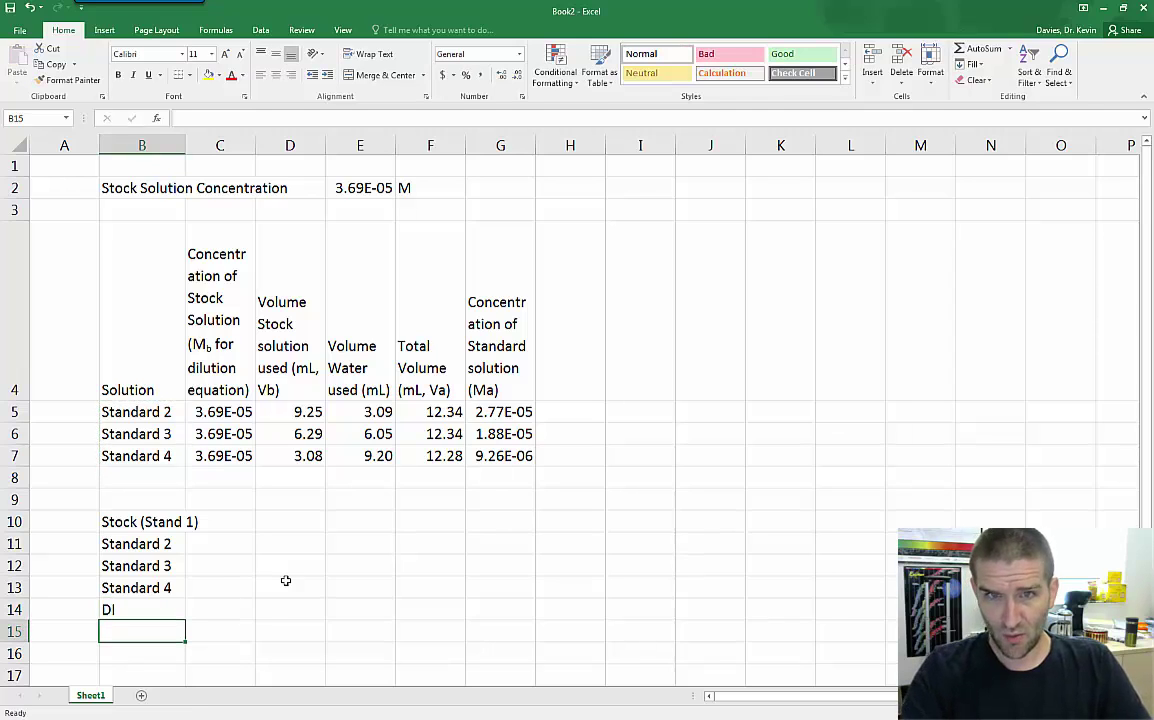
click(144, 521)
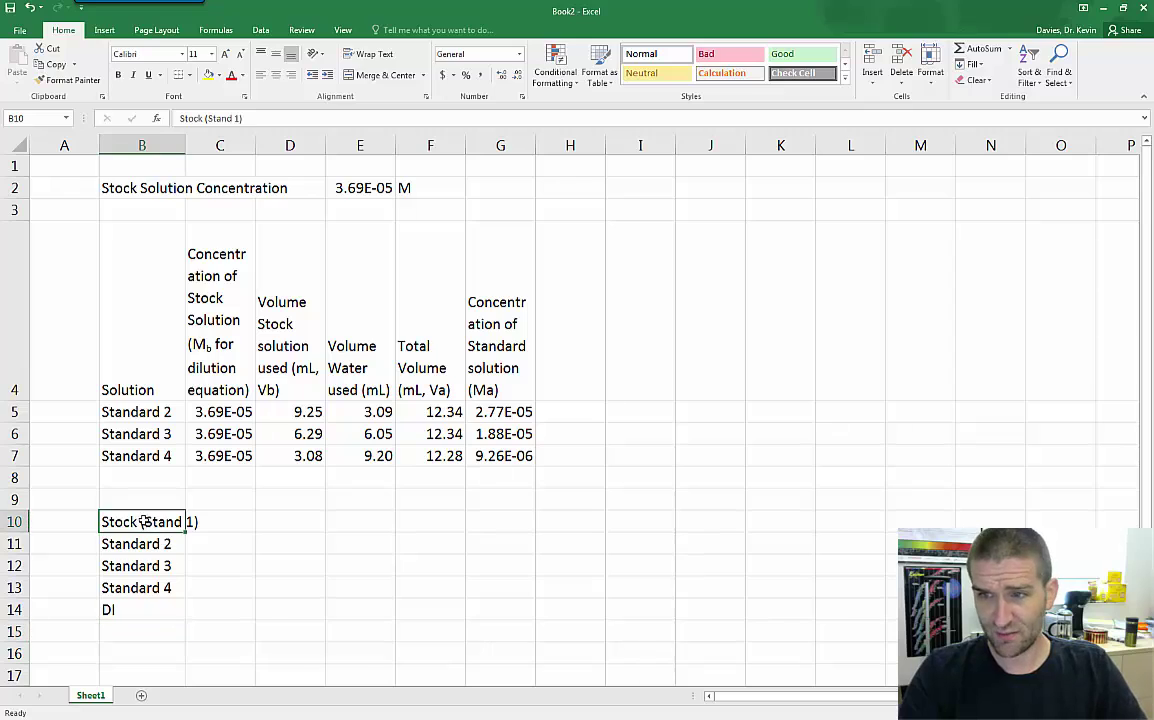
drag(147, 512, 215, 602)
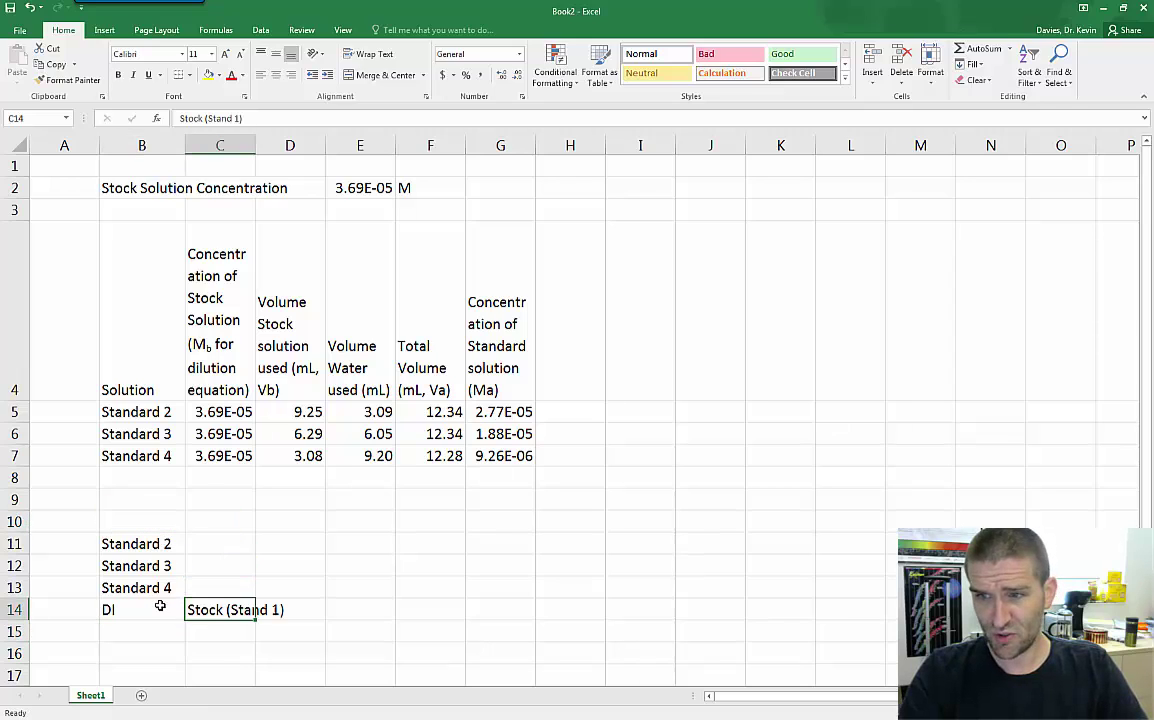
click(141, 609)
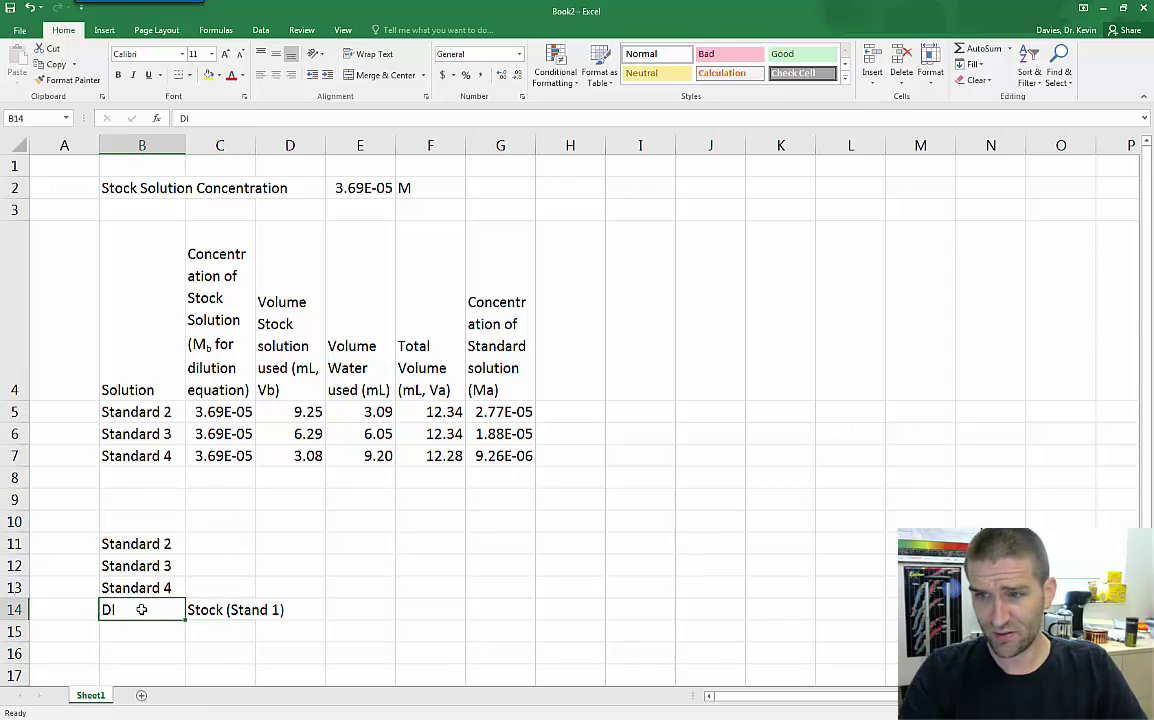
drag(144, 600, 145, 517)
Relabel B10 as 'DI (Stand 1)' and B14 as 'Stock (Stand 5)'
double_click(151, 522)
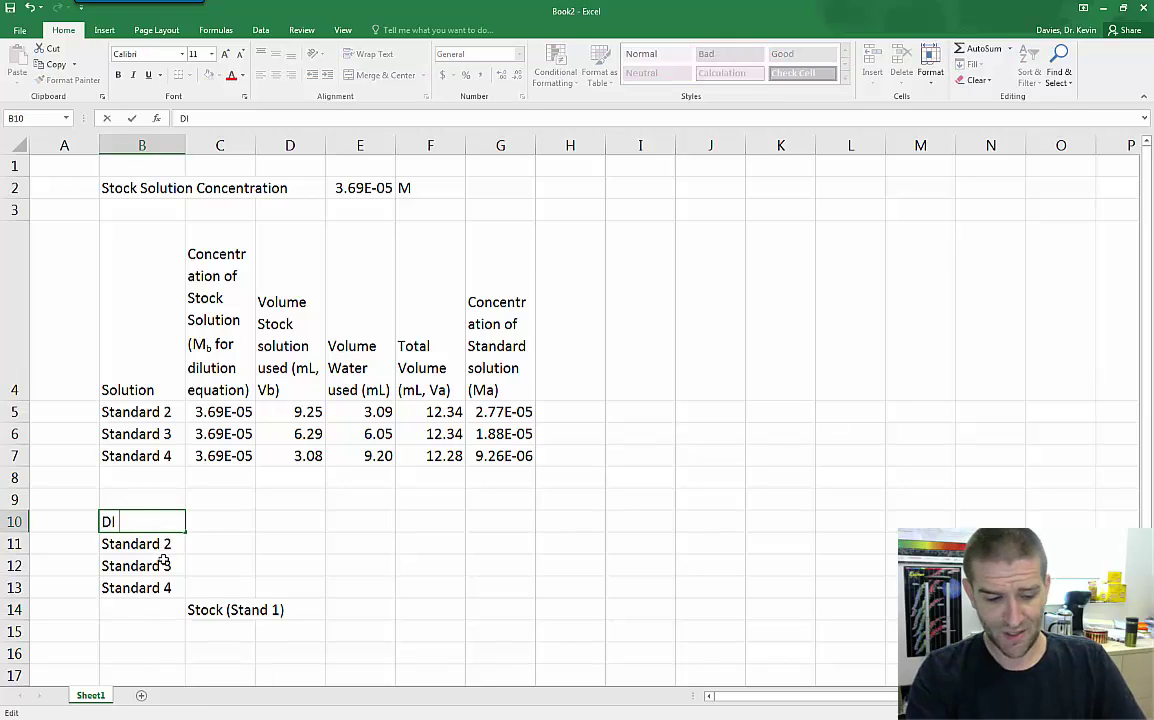
text(tand 1)
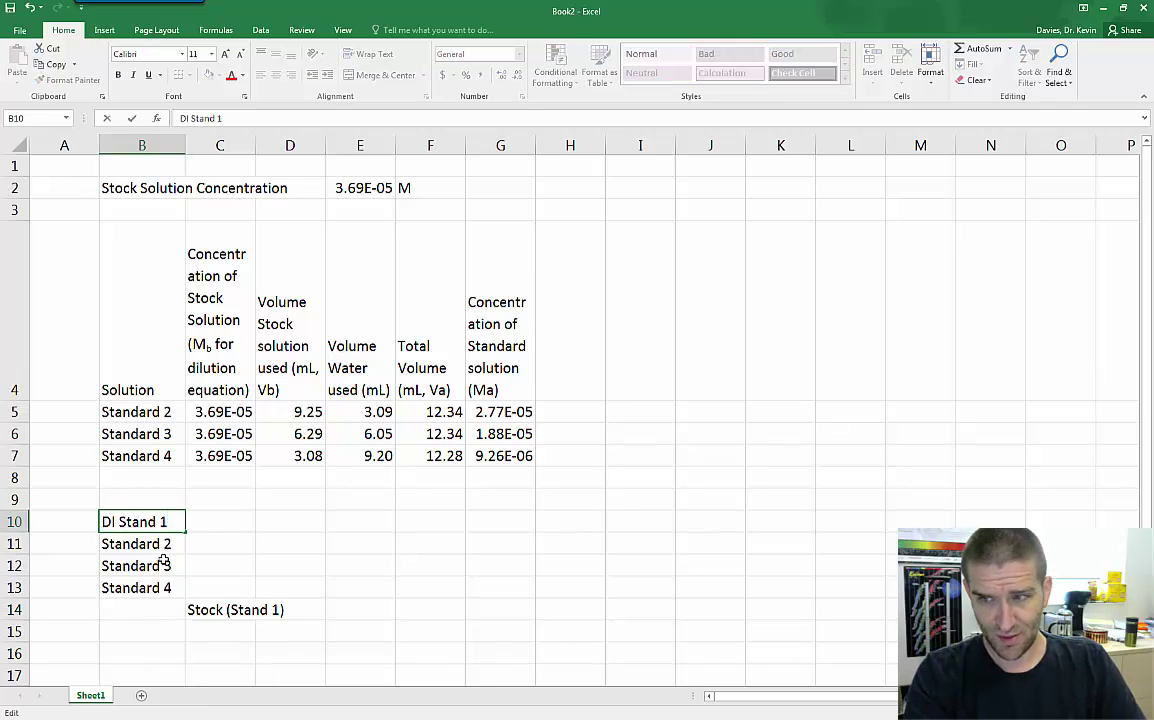
text())
key(Return)
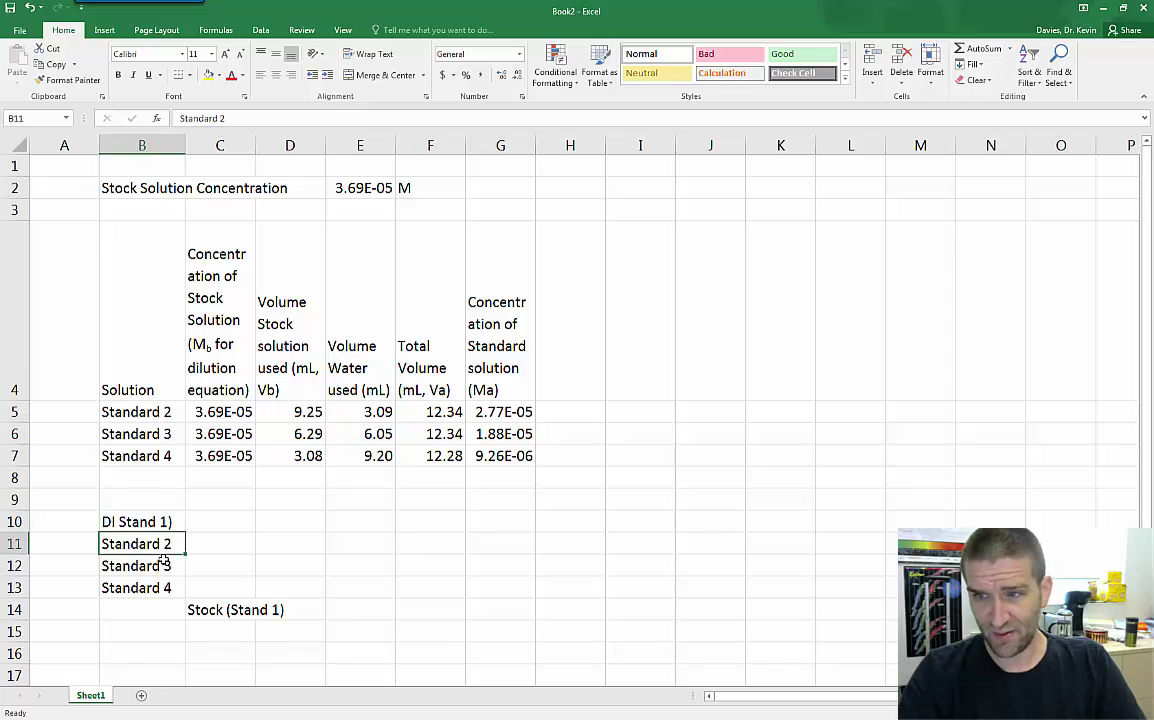
click(148, 613)
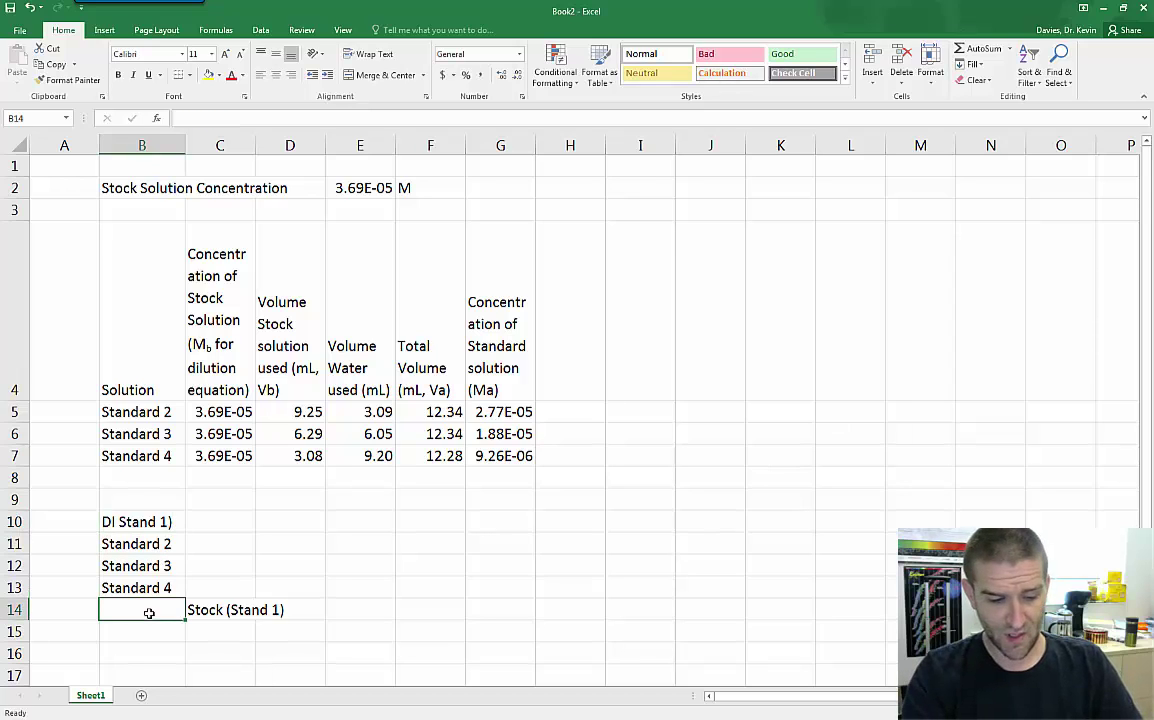
text(Stand 5))
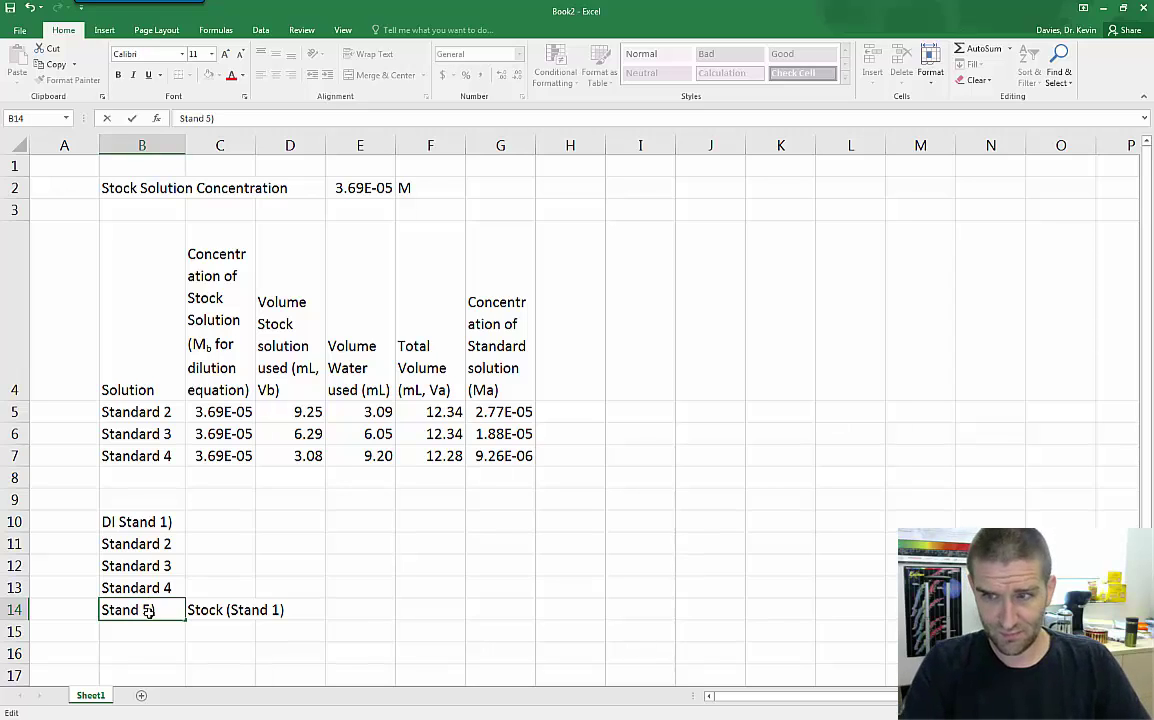
key(Home)
text(()
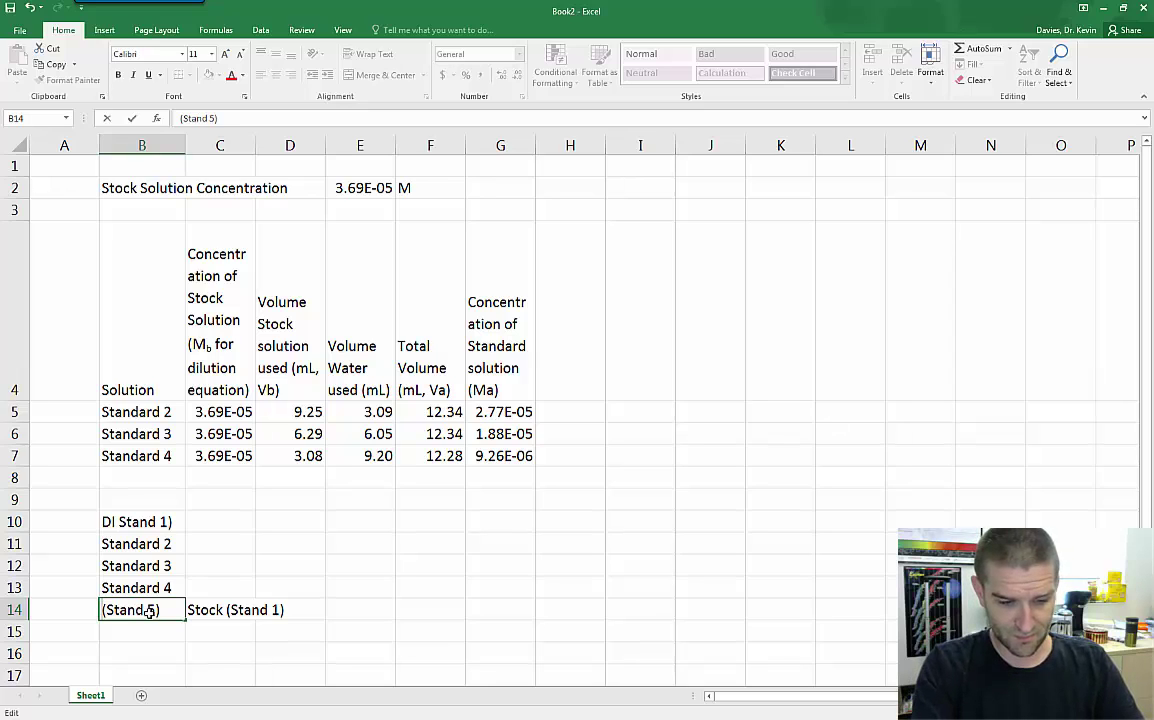
text(Stock)
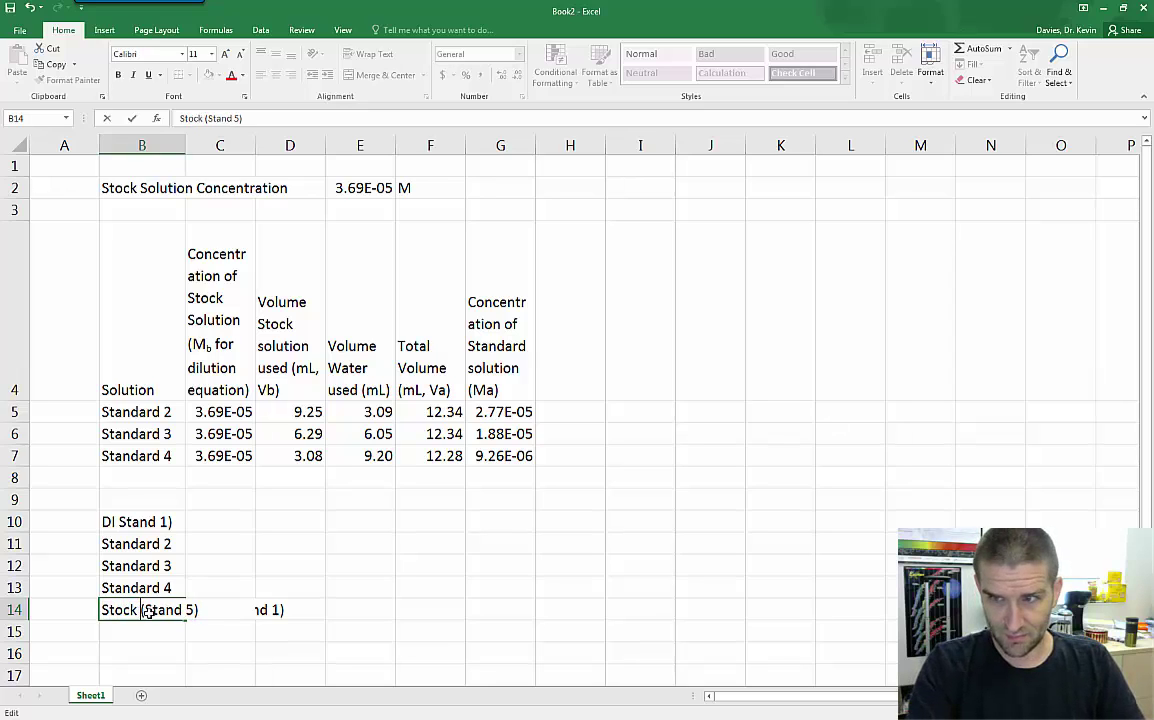
key(Return)
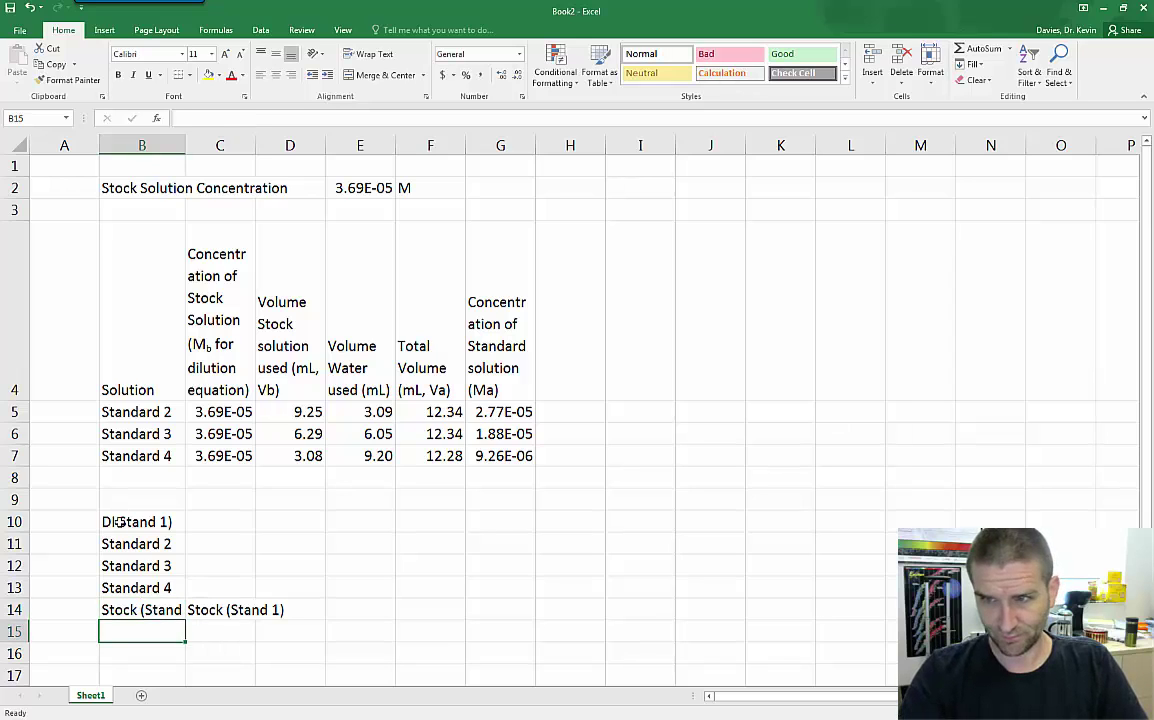
double_click(119, 522)
text(()
key(Return)
Clear the leftover label from C14 and widen column B to fit the labels
click(227, 613)
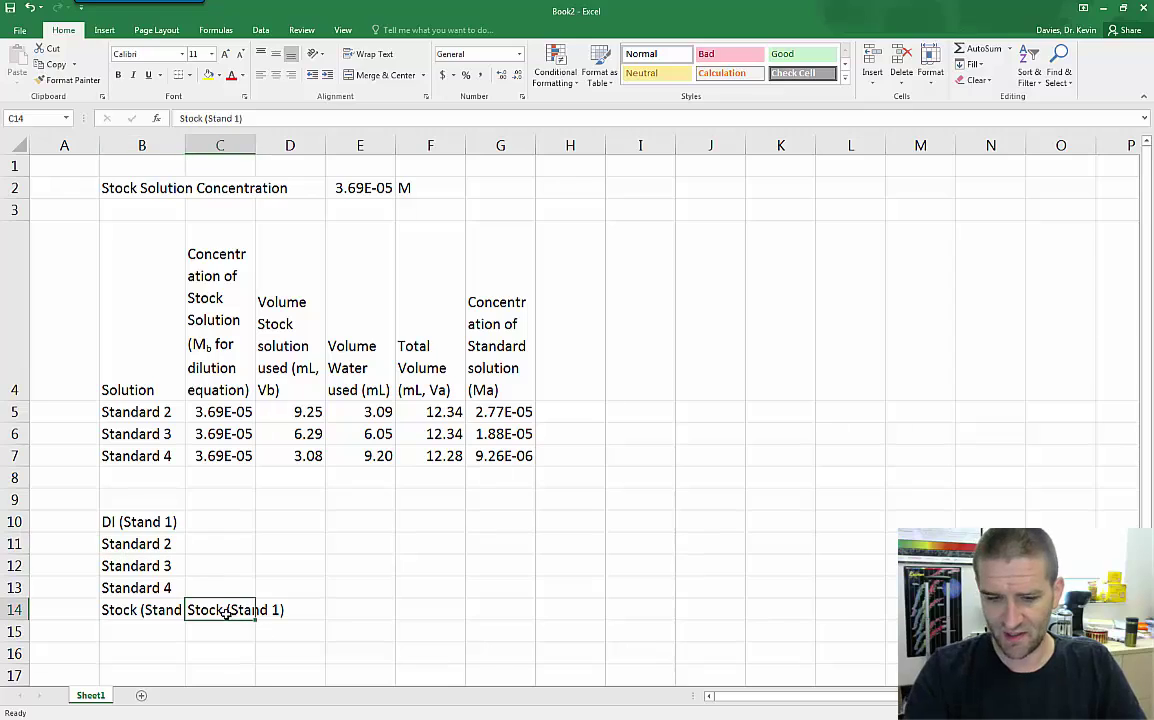
key(Delete)
click(233, 514)
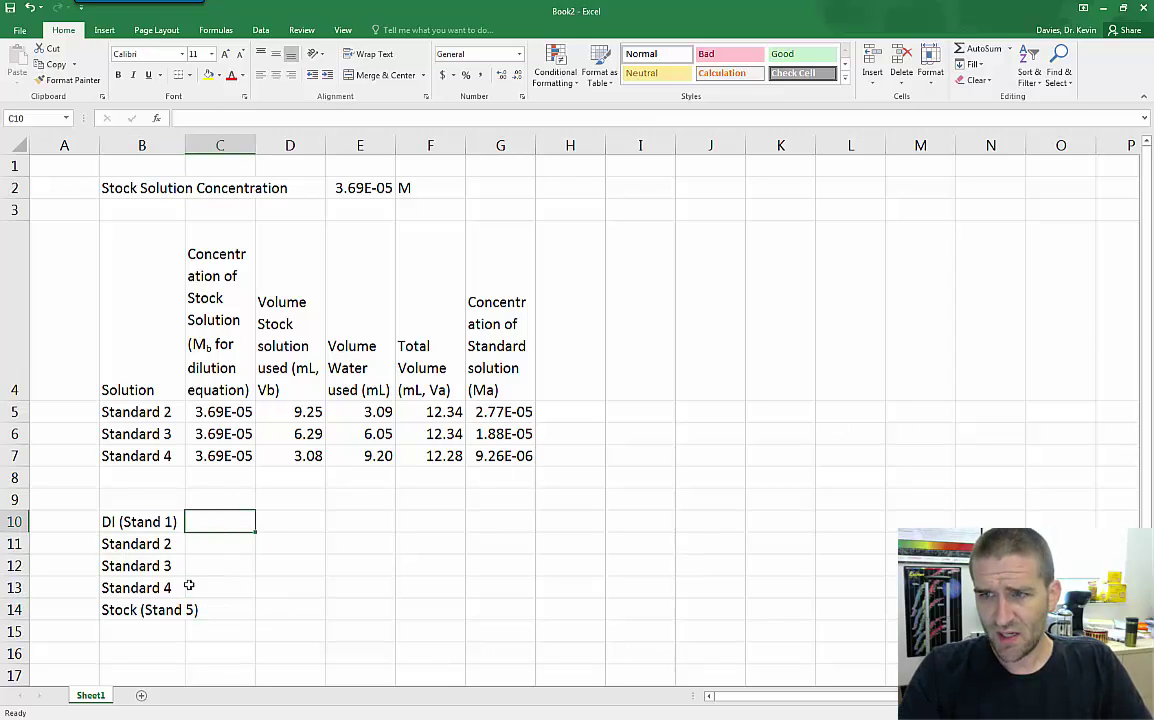
click(203, 609)
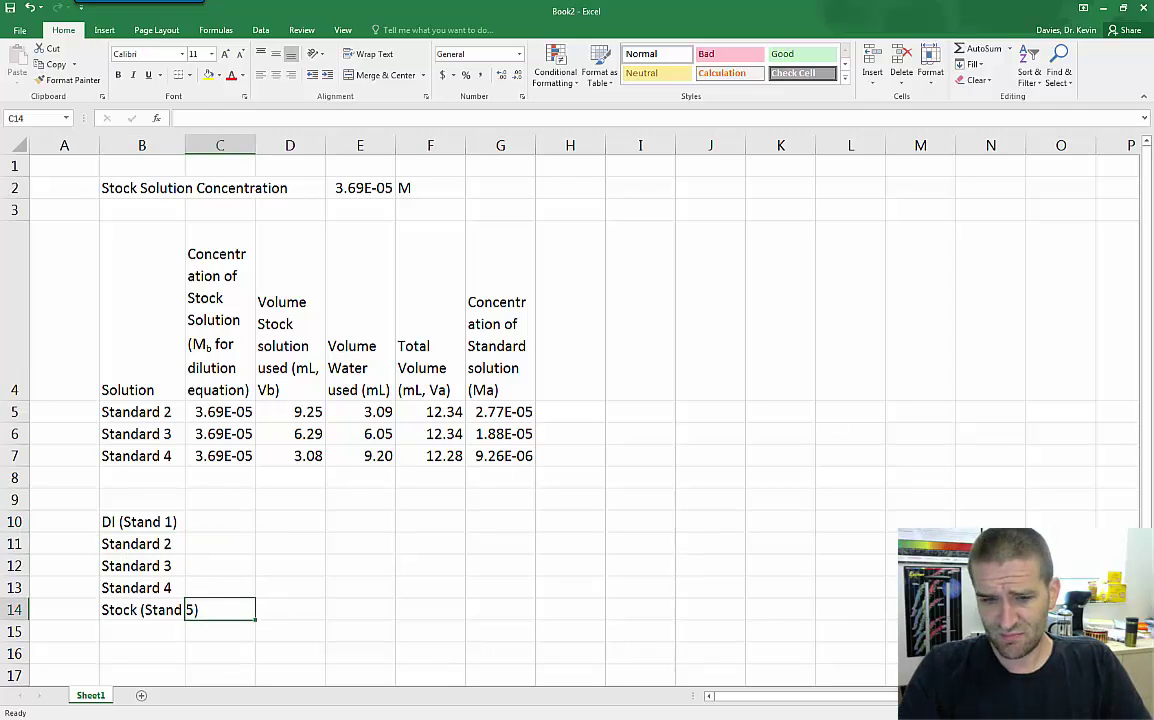
text(s)
key(BackSpace)
key(Return)
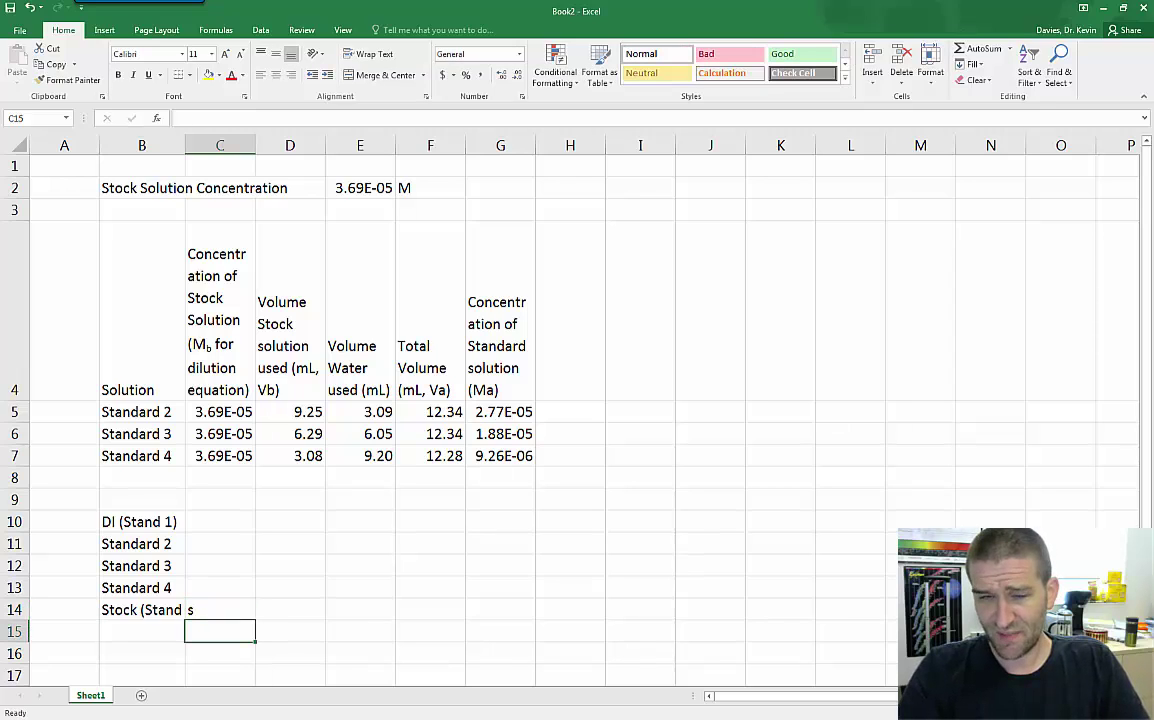
key(Up)
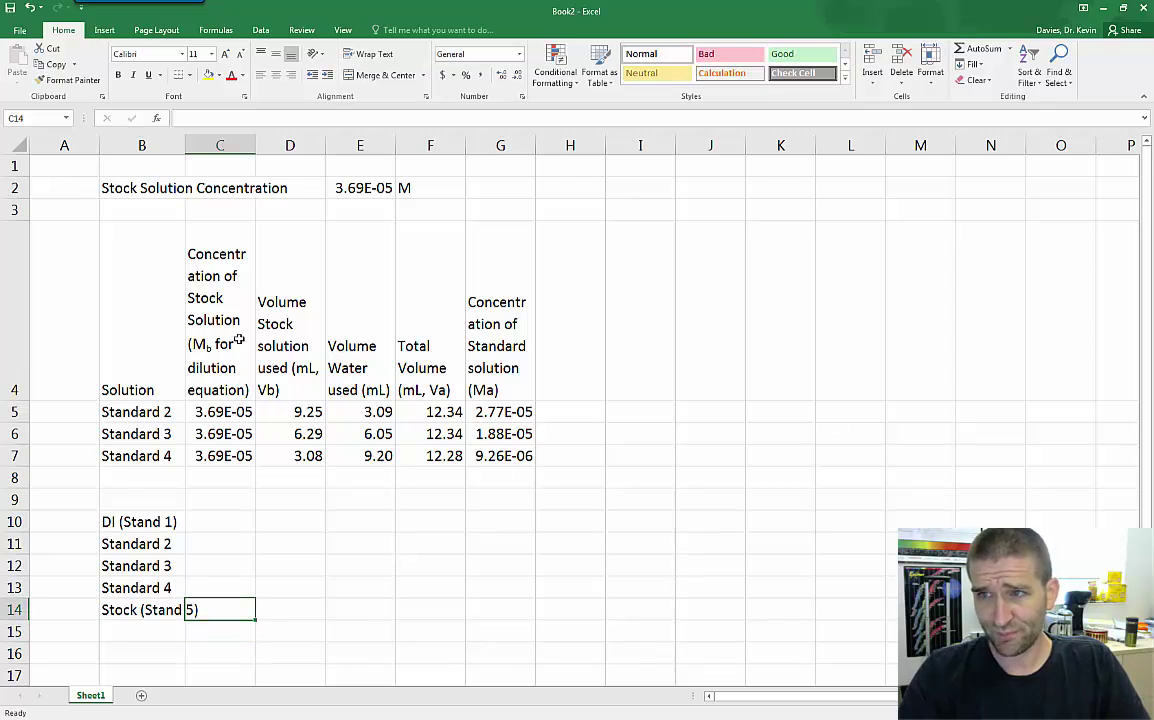
drag(185, 146, 202, 146)
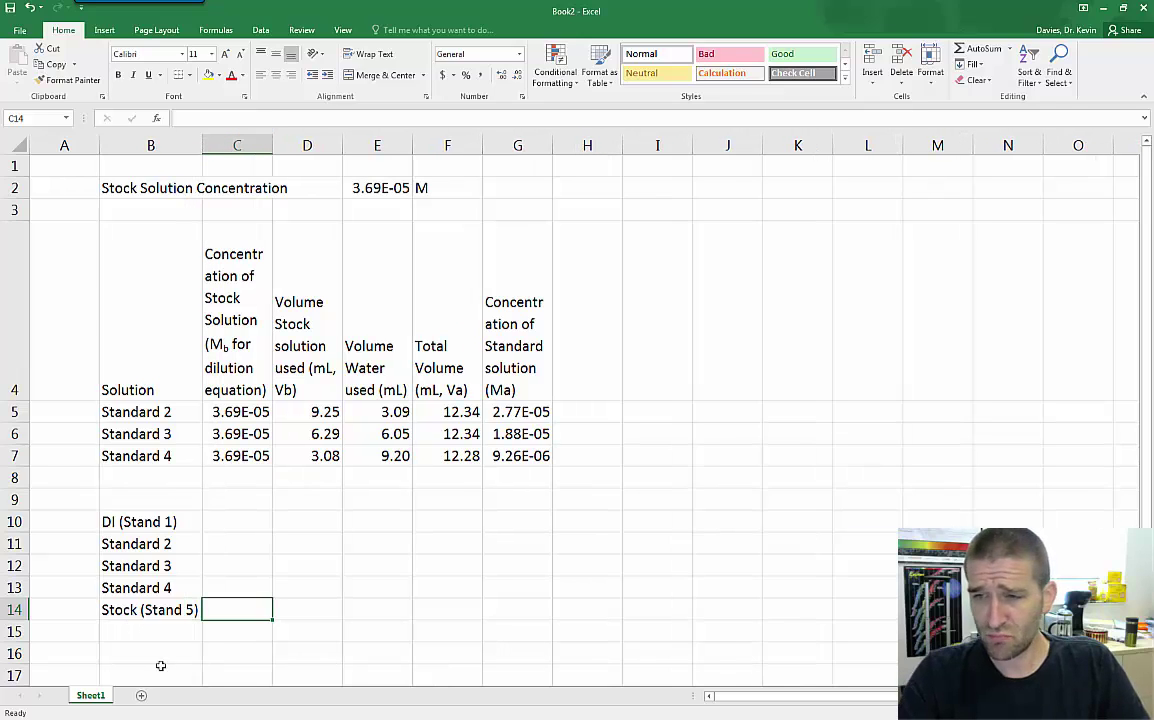
Put headings Abs in C9 and Concentration (M) in D9, and enter 0 for DI in D10
click(224, 500)
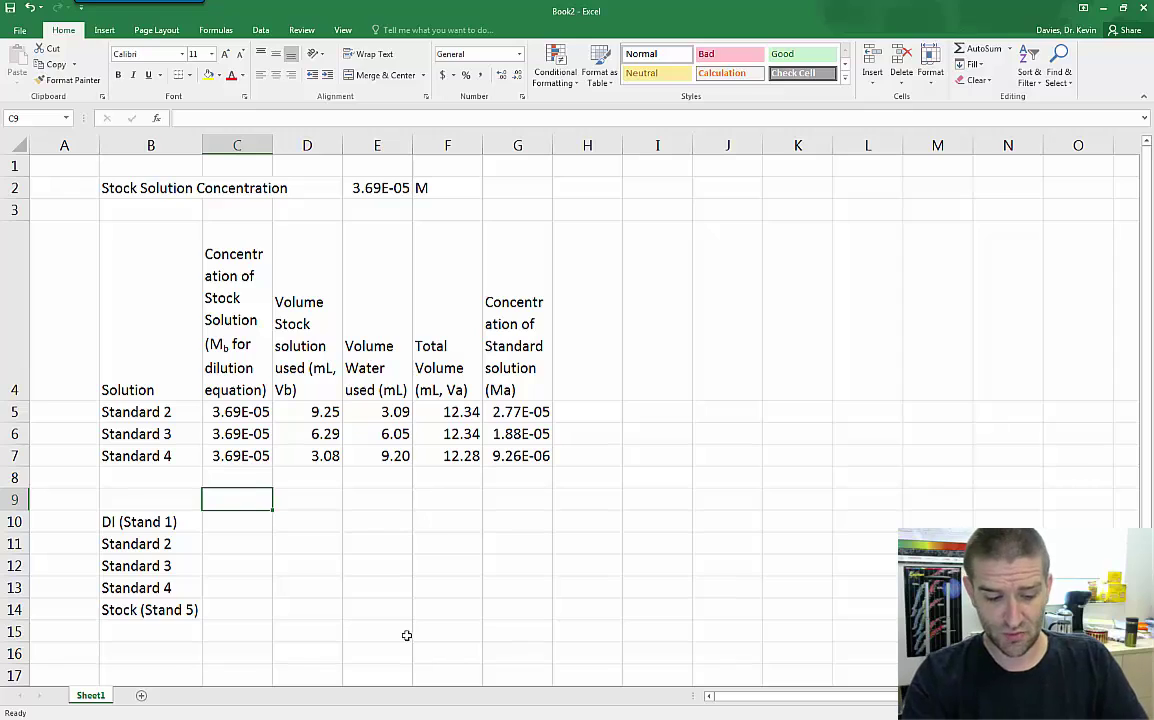
text(Abs)
key(Tab)
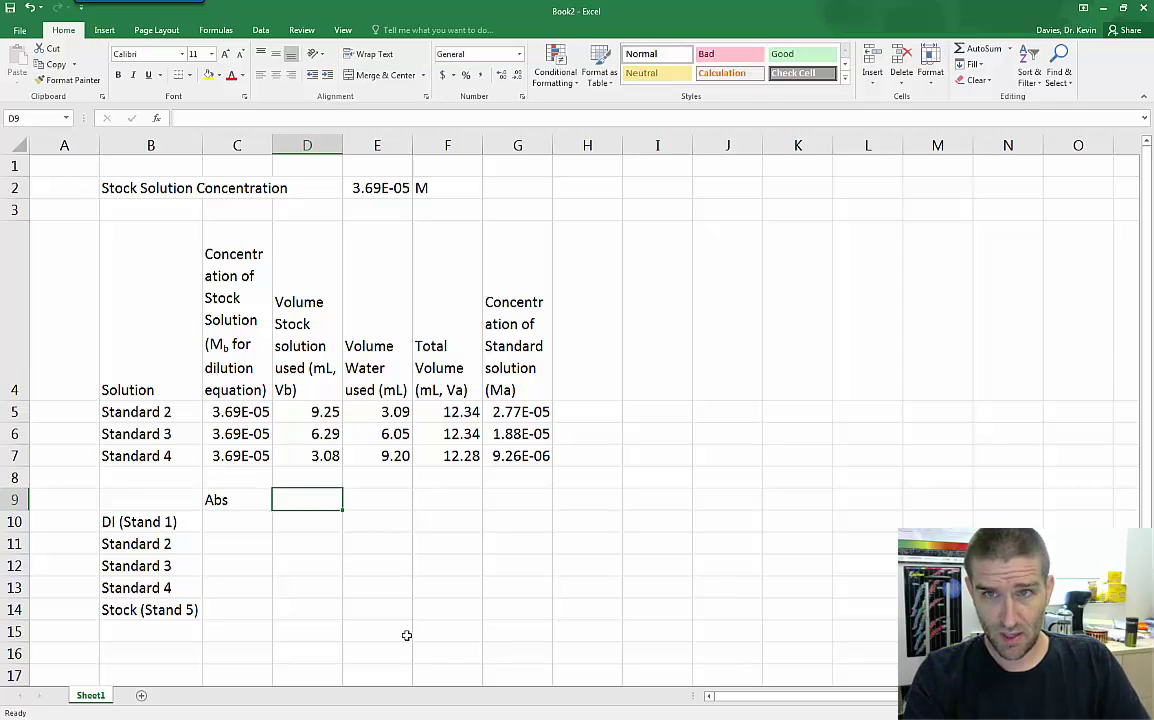
text(Concentration ()
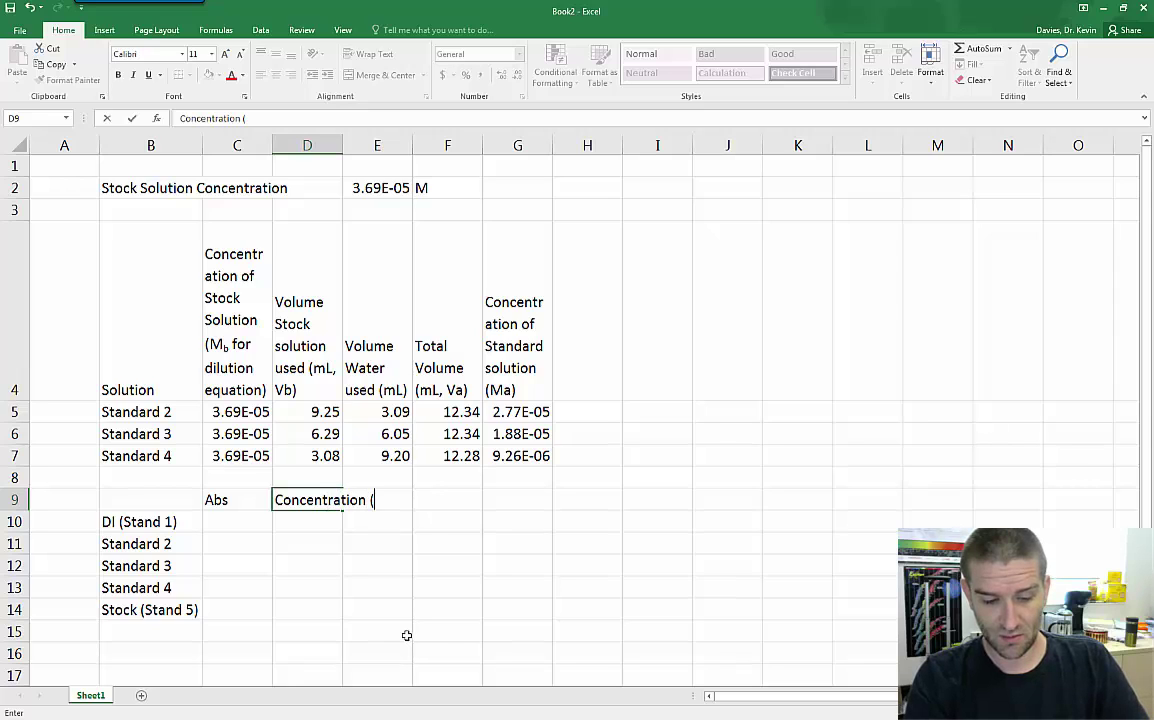
text(M)
key(Return)
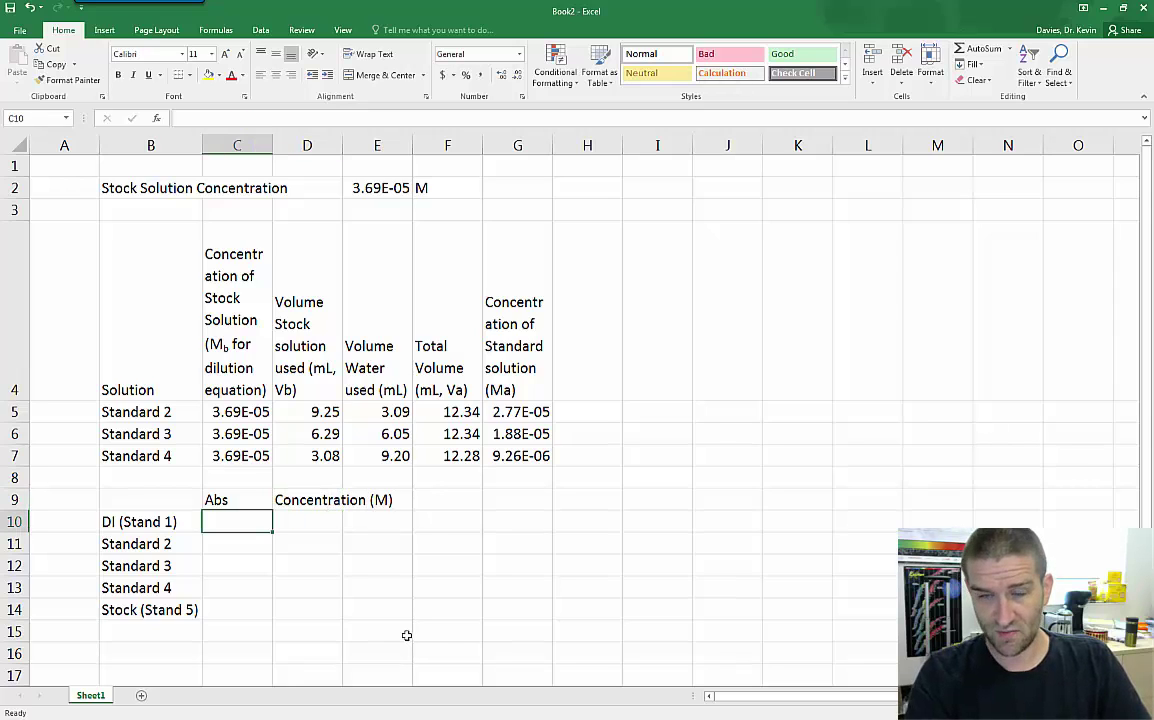
click(330, 522)
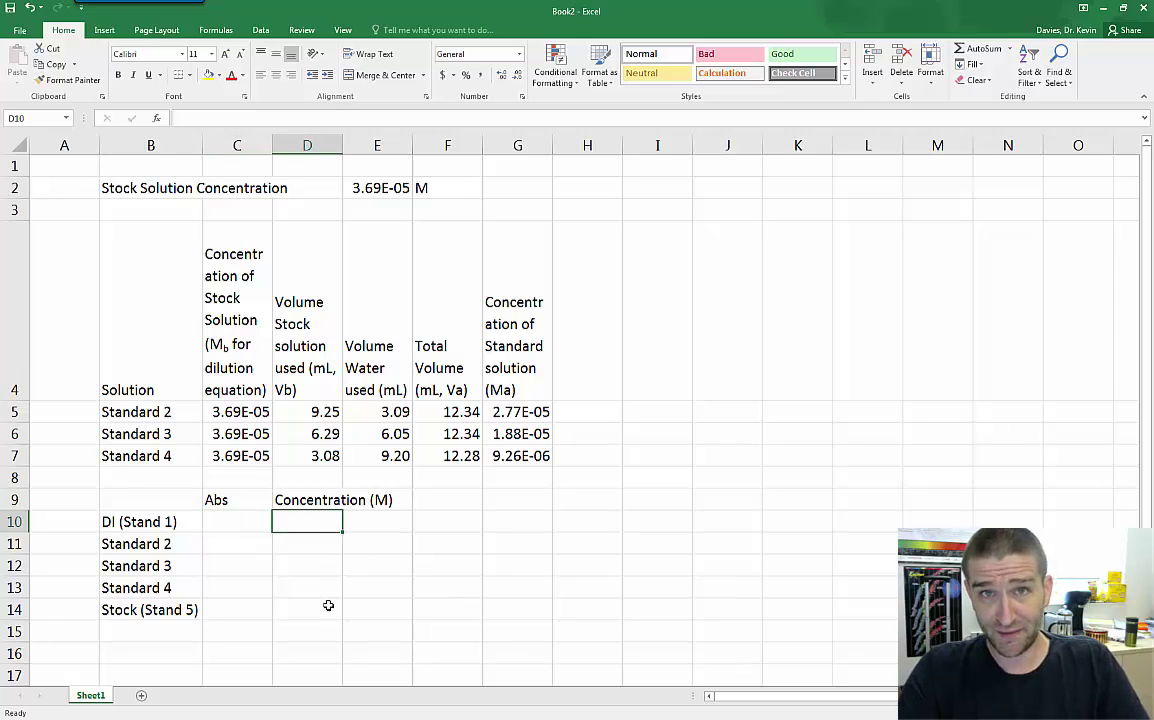
text(0)
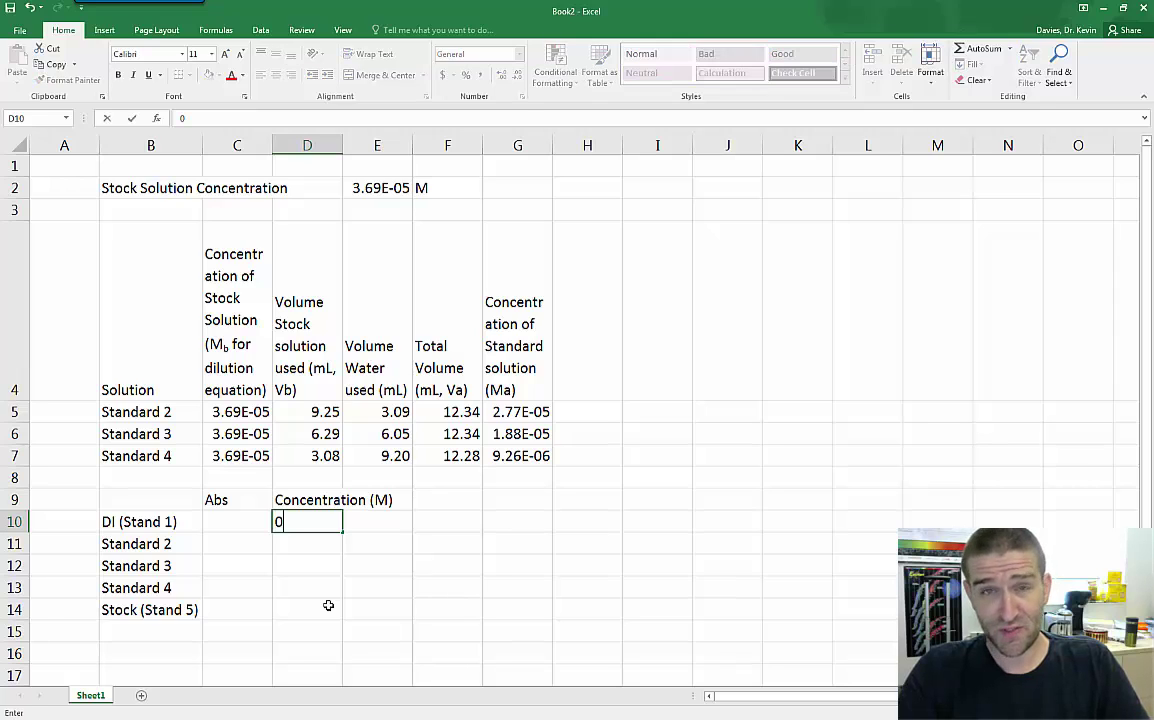
key(Return)
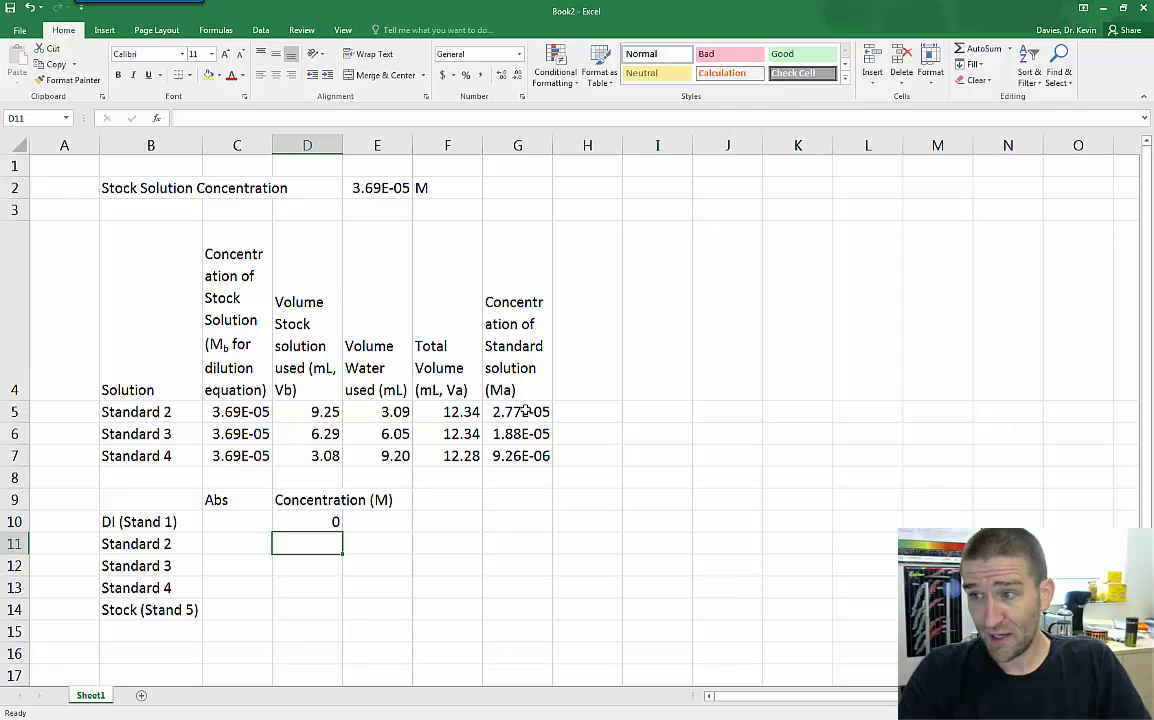
Copy the calculated Ma concentrations and paste them beside Standards 2–4
drag(525, 412, 520, 455)
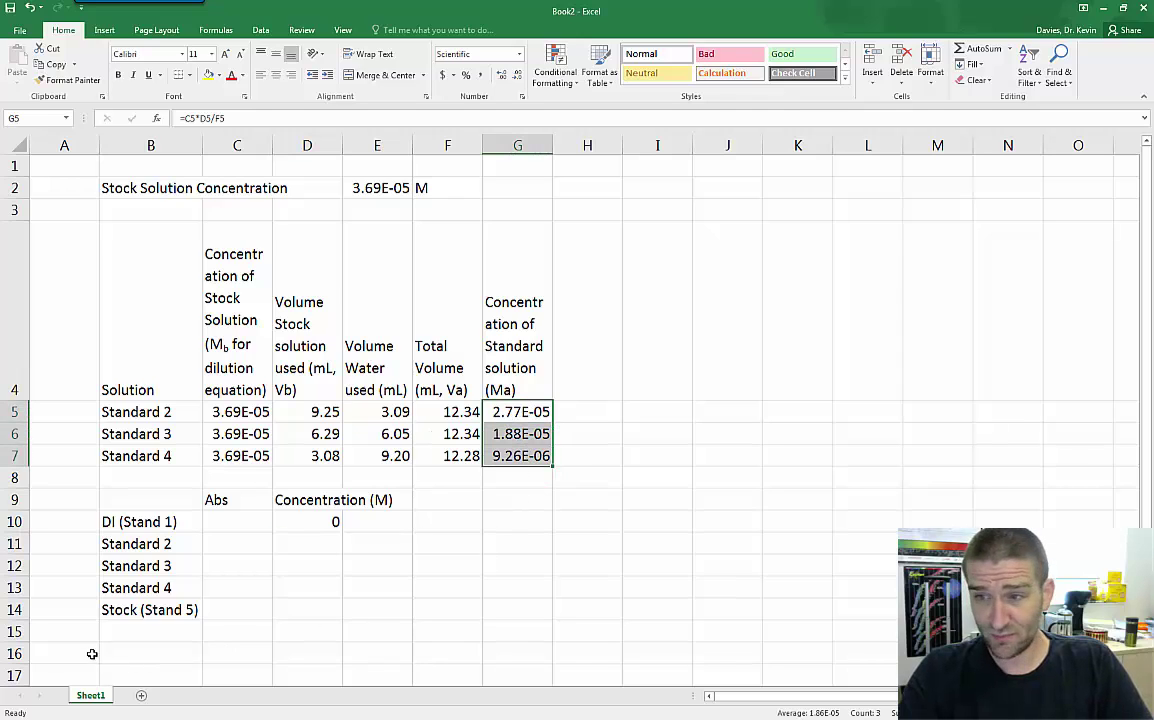
key(ctrl+q)
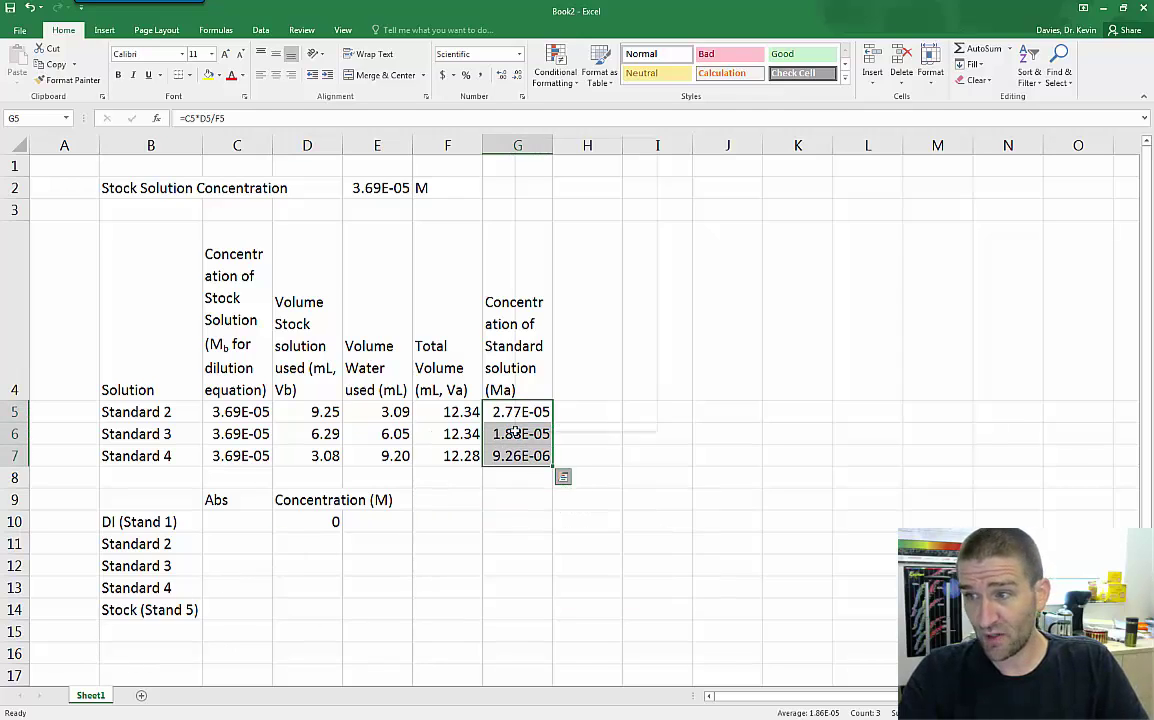
right_click(513, 432)
click(547, 165)
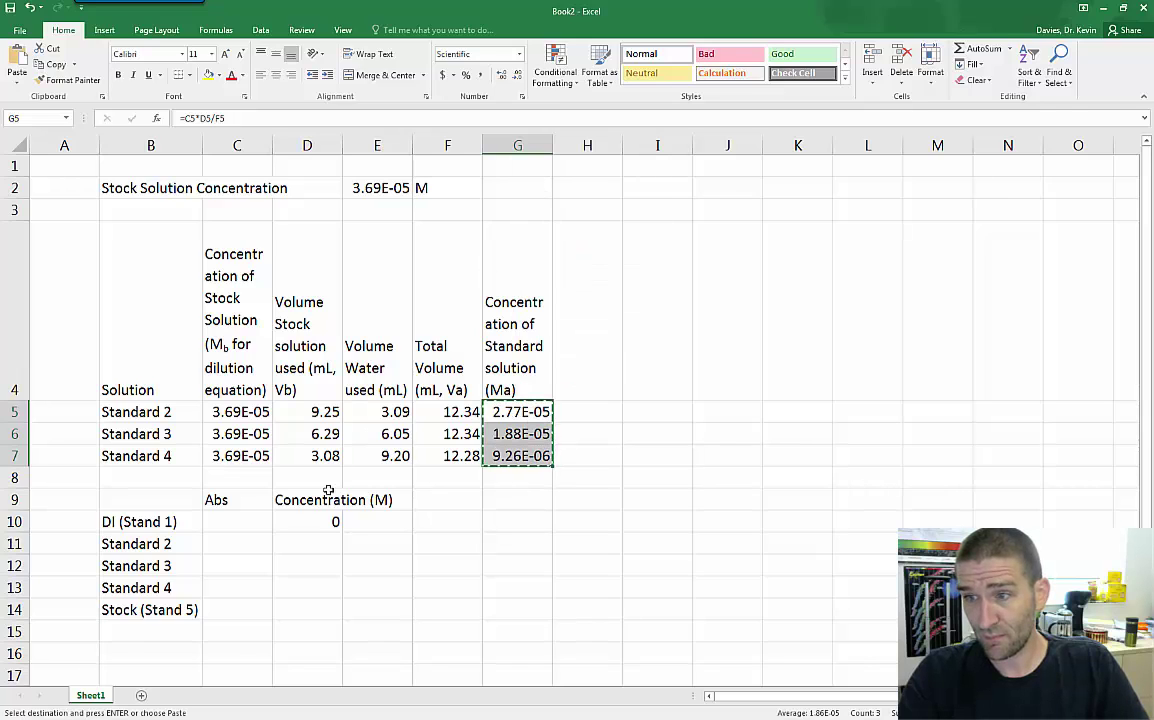
click(245, 528)
right_click(289, 545)
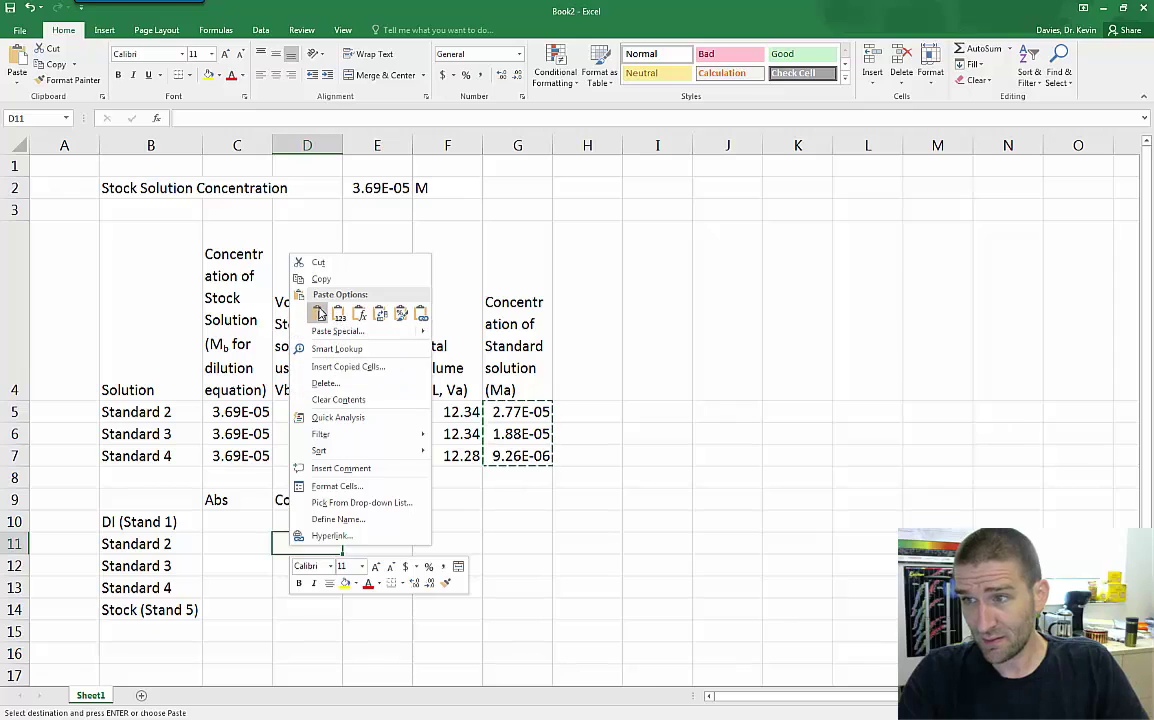
click(318, 314)
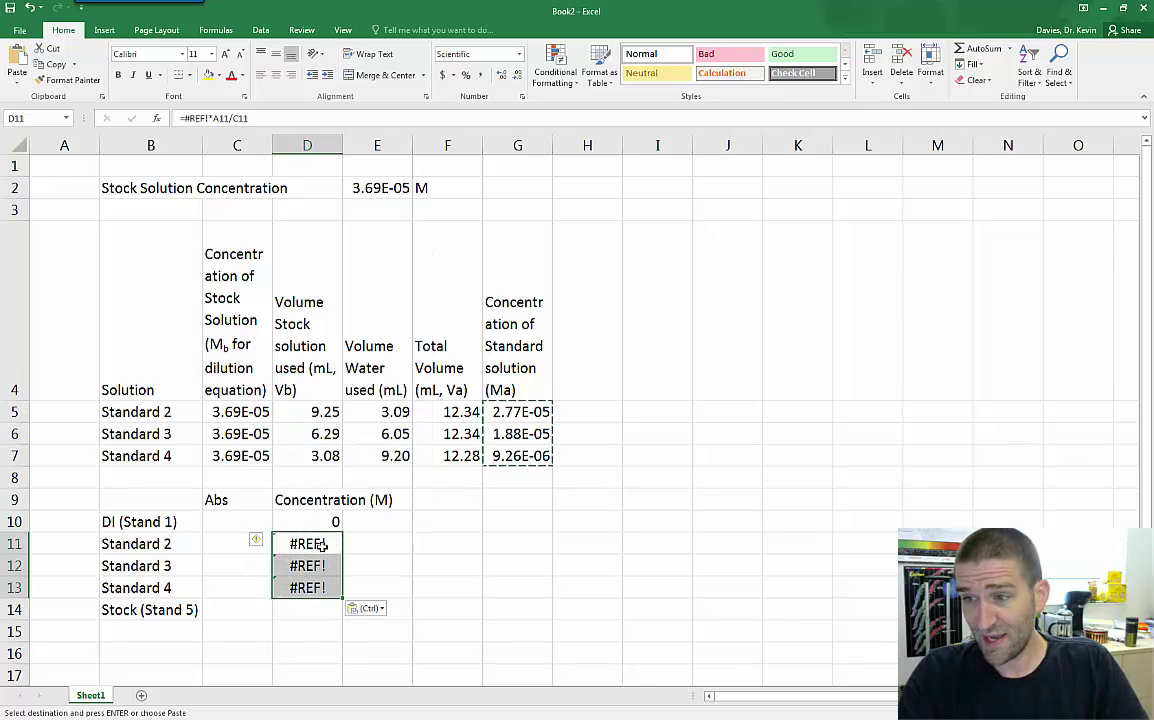
Replace D11 with the formula =G5 and fill it down to D13
click(323, 544)
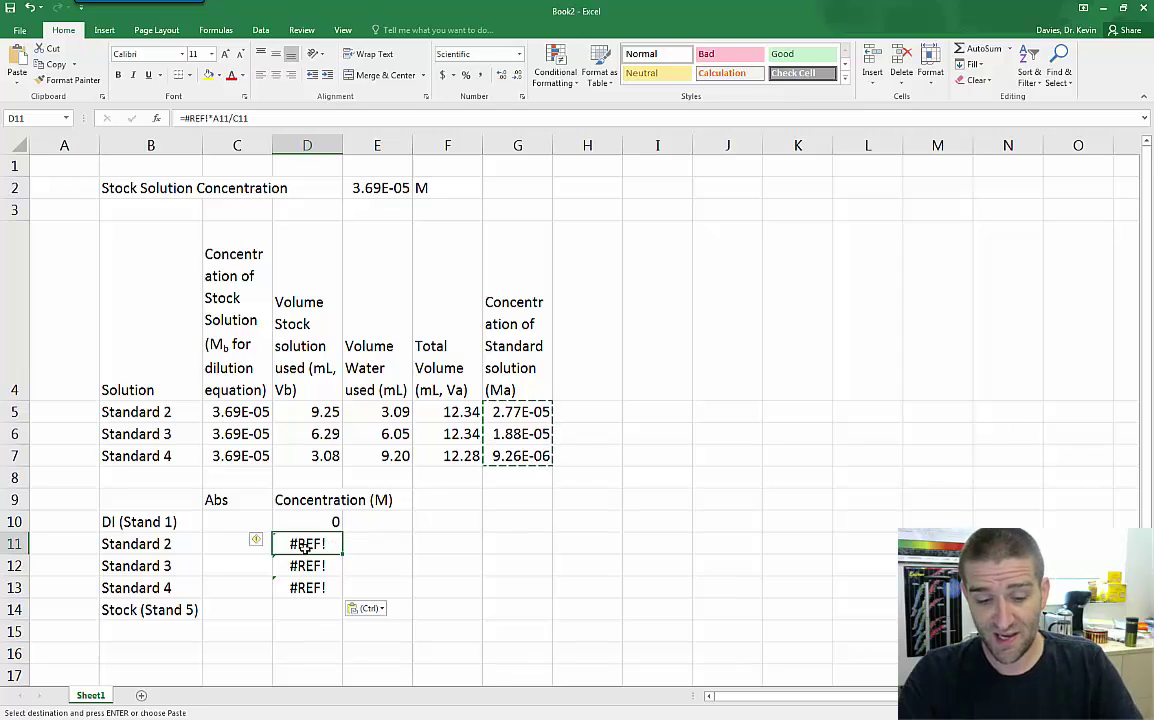
text(=)
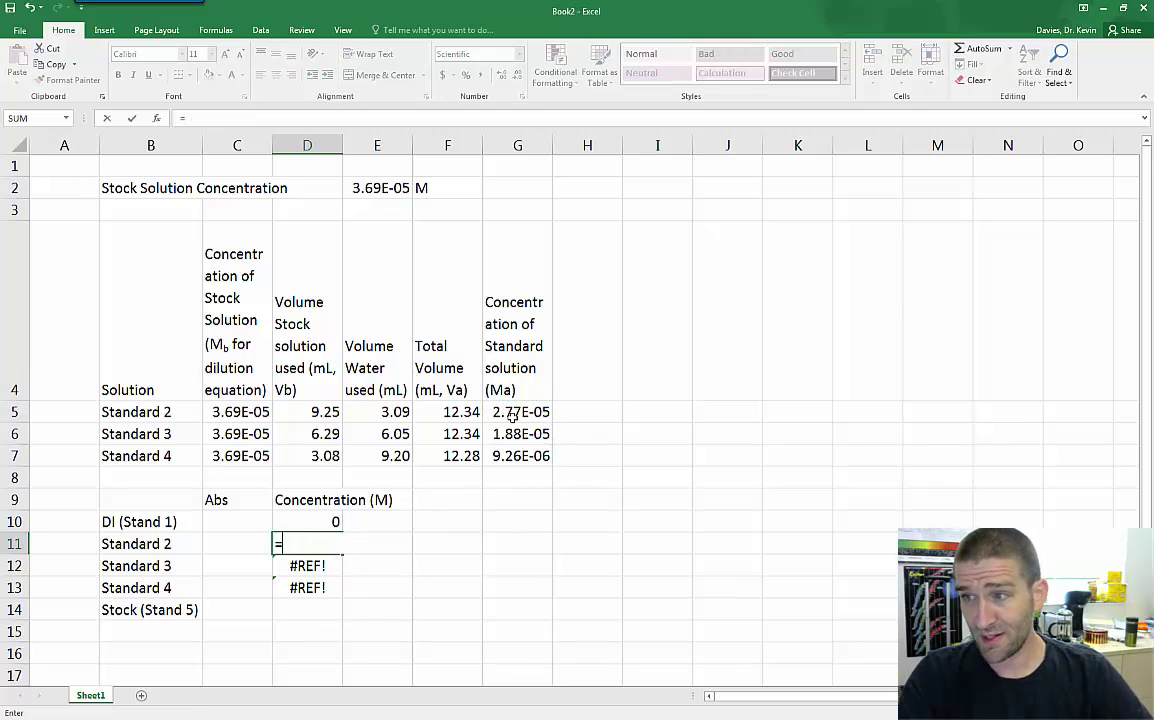
click(513, 417)
key(Return)
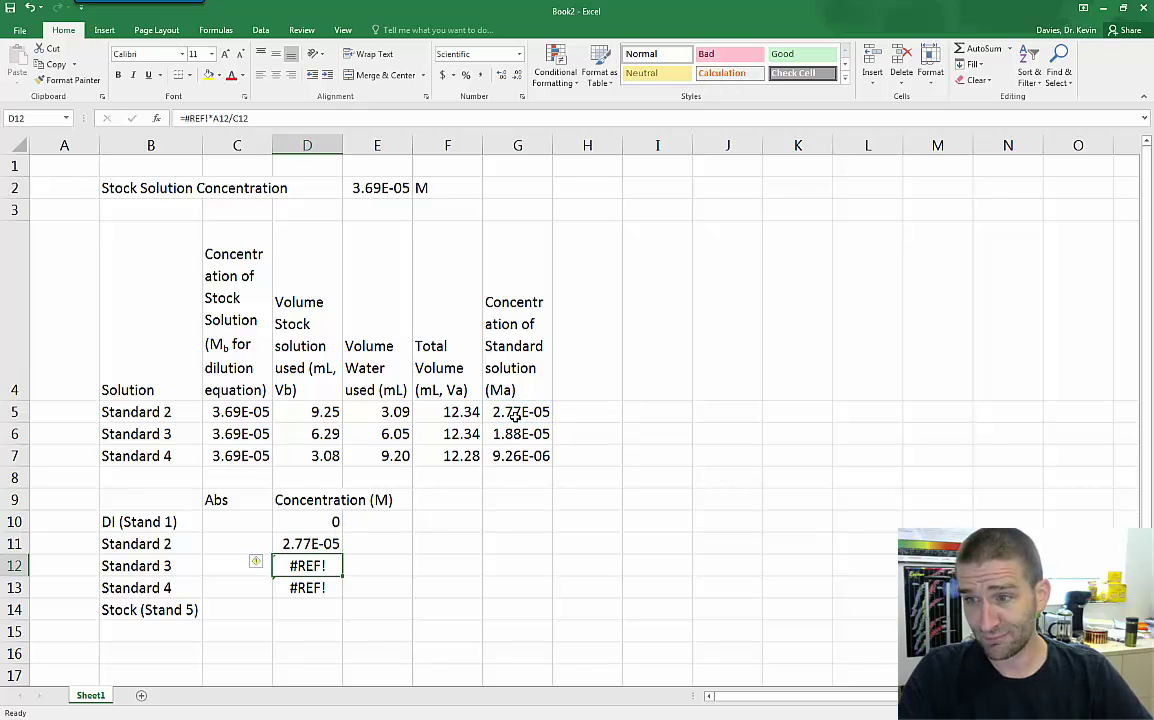
click(315, 545)
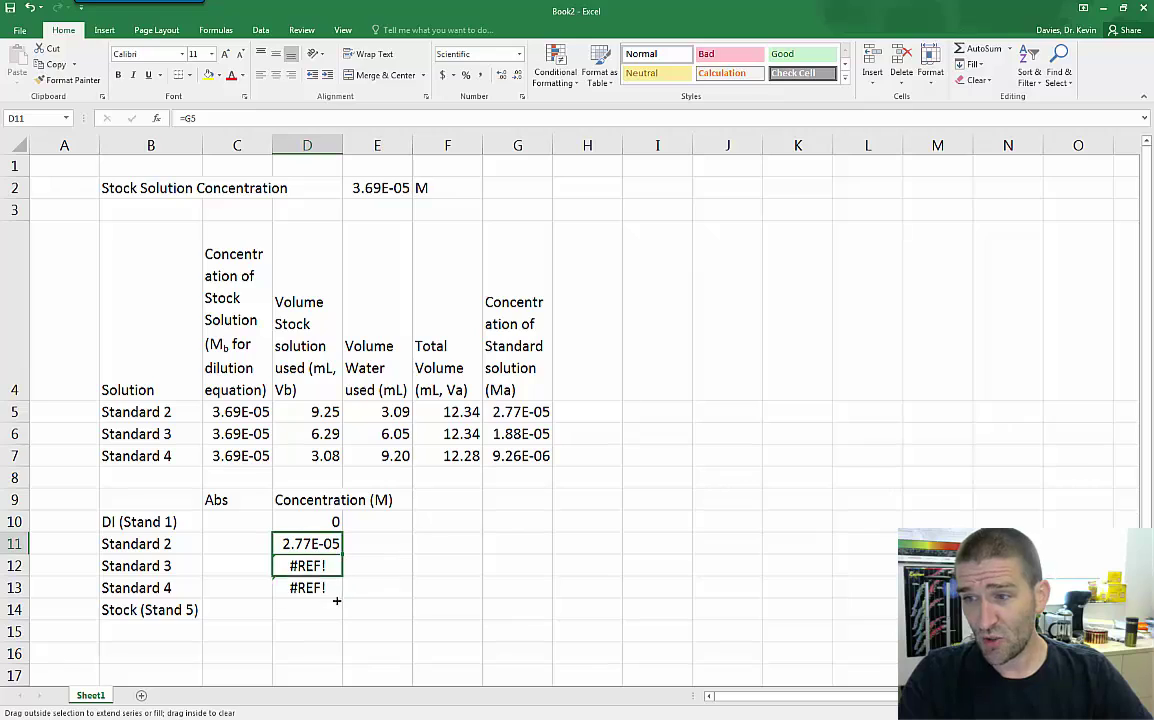
drag(340, 553, 337, 600)
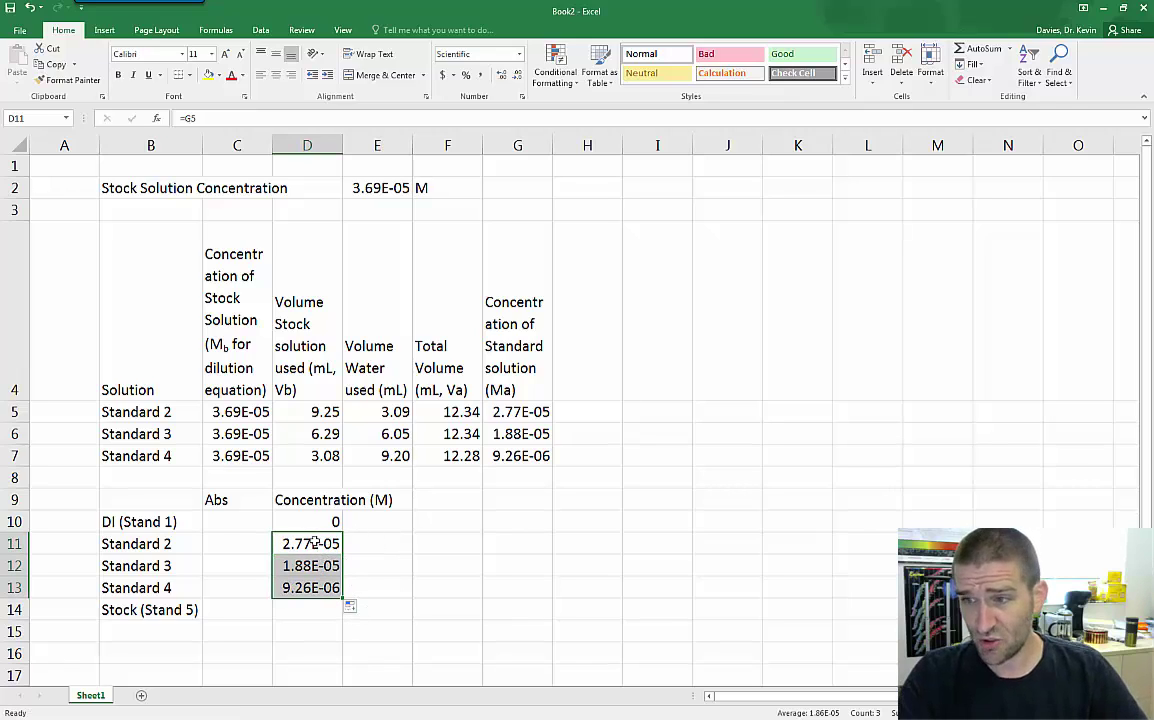
right_click(314, 543)
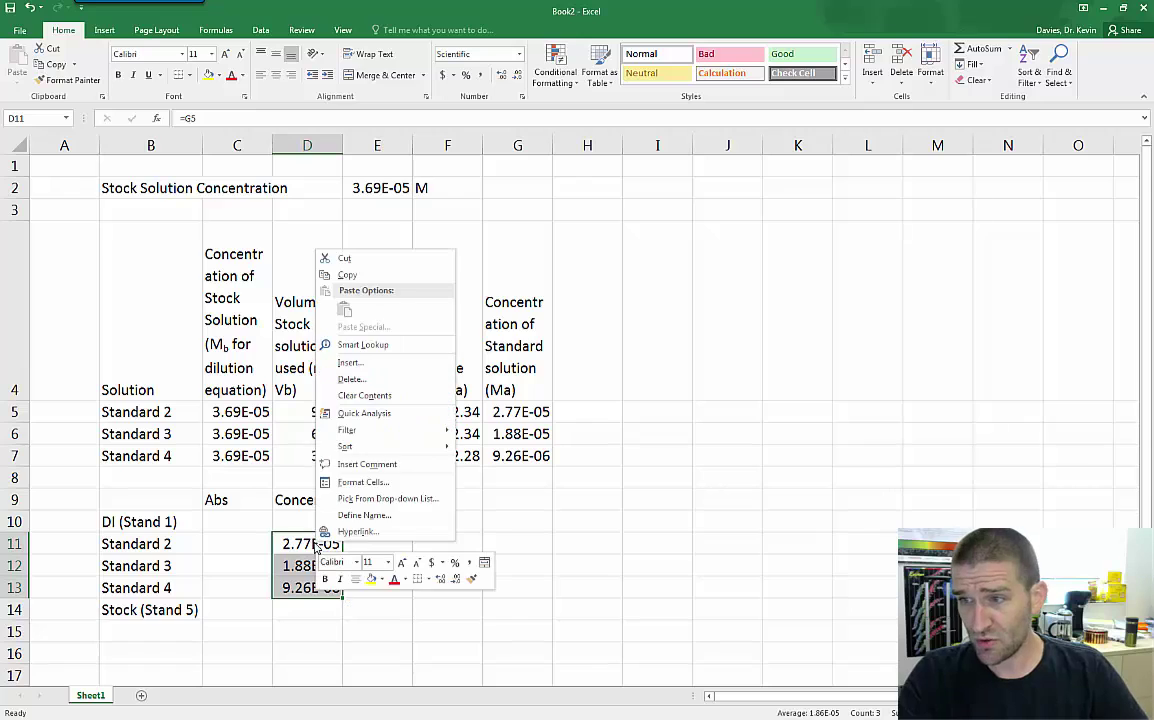
click(349, 275)
click(453, 541)
right_click(457, 548)
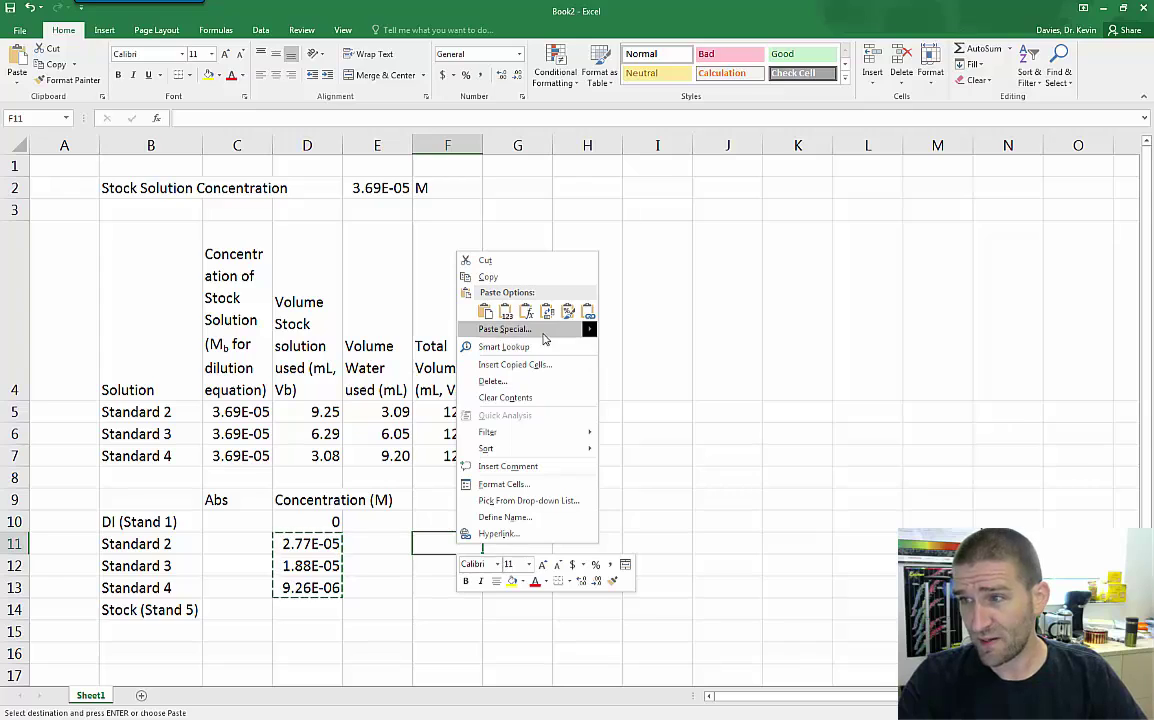
mouse_move(505, 329)
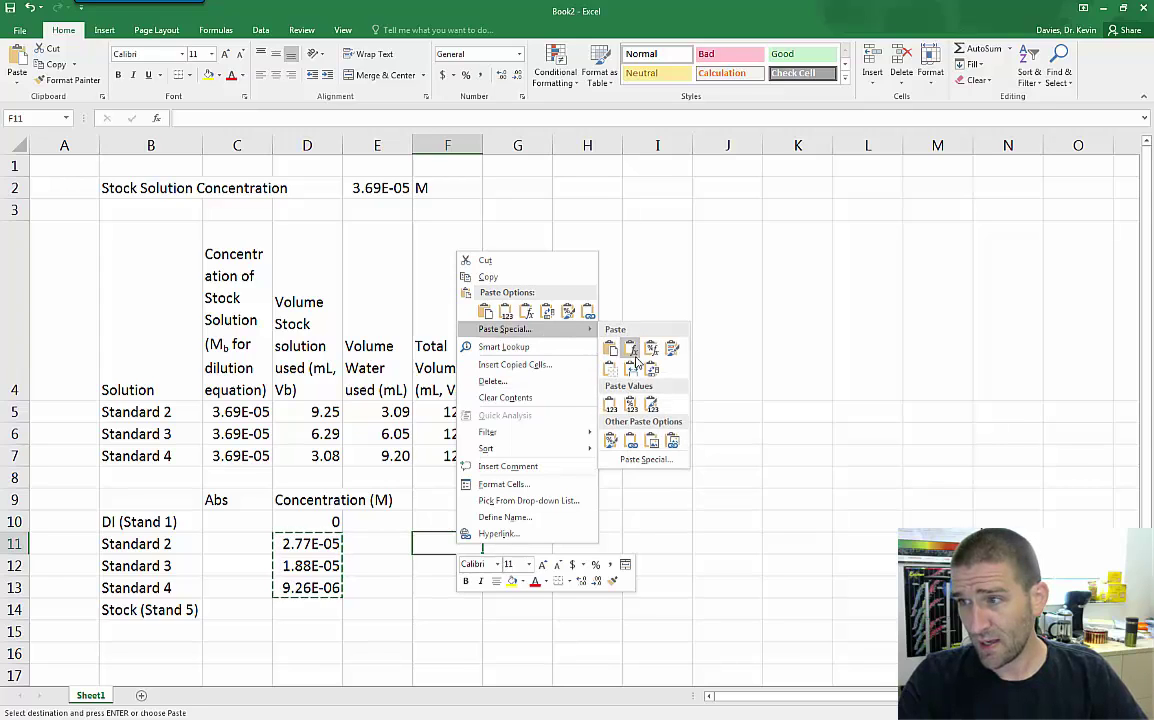
click(612, 405)
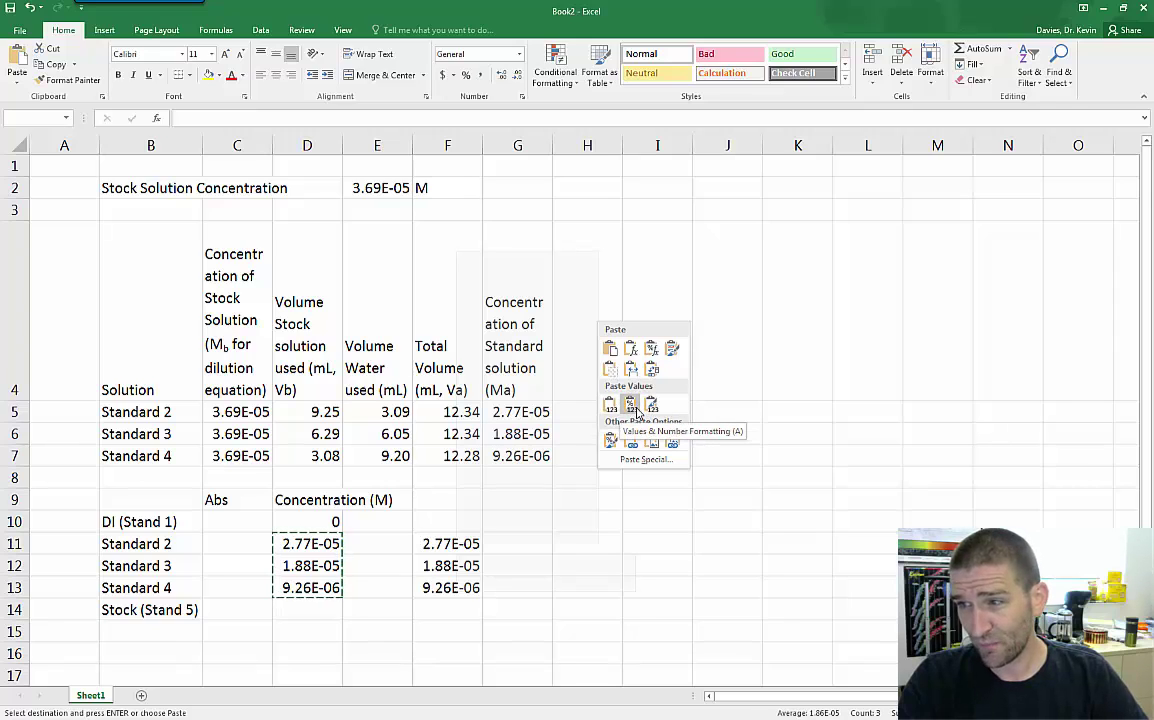
click(610, 405)
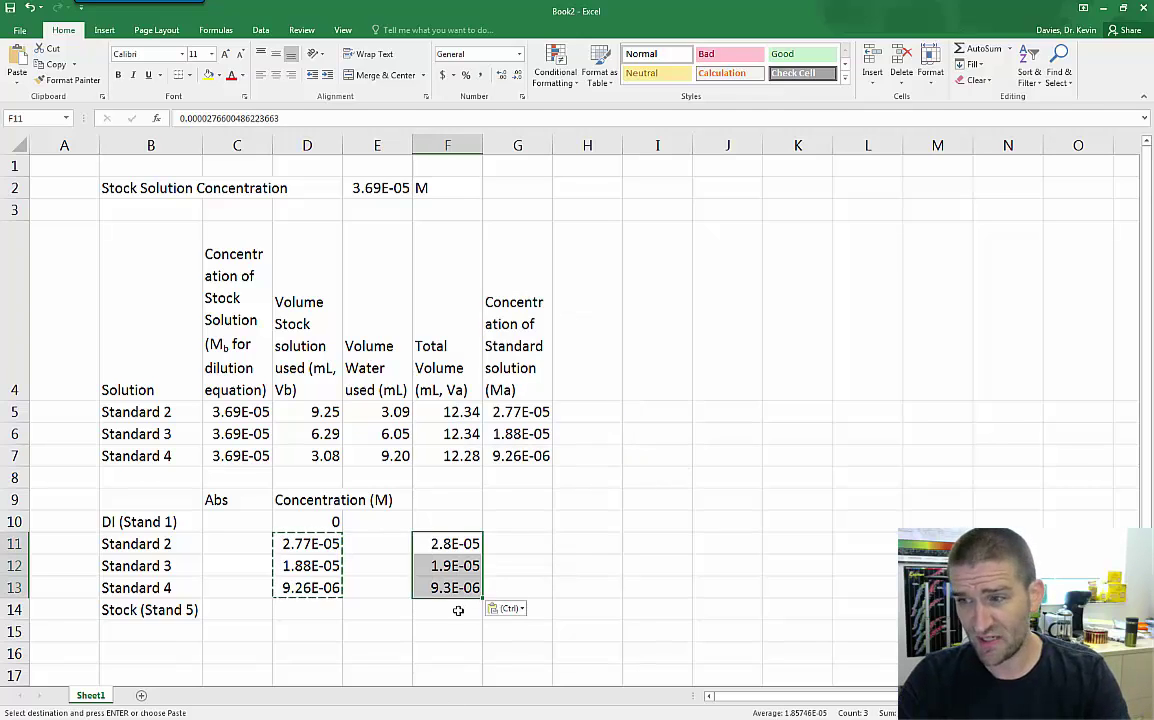
click(447, 545)
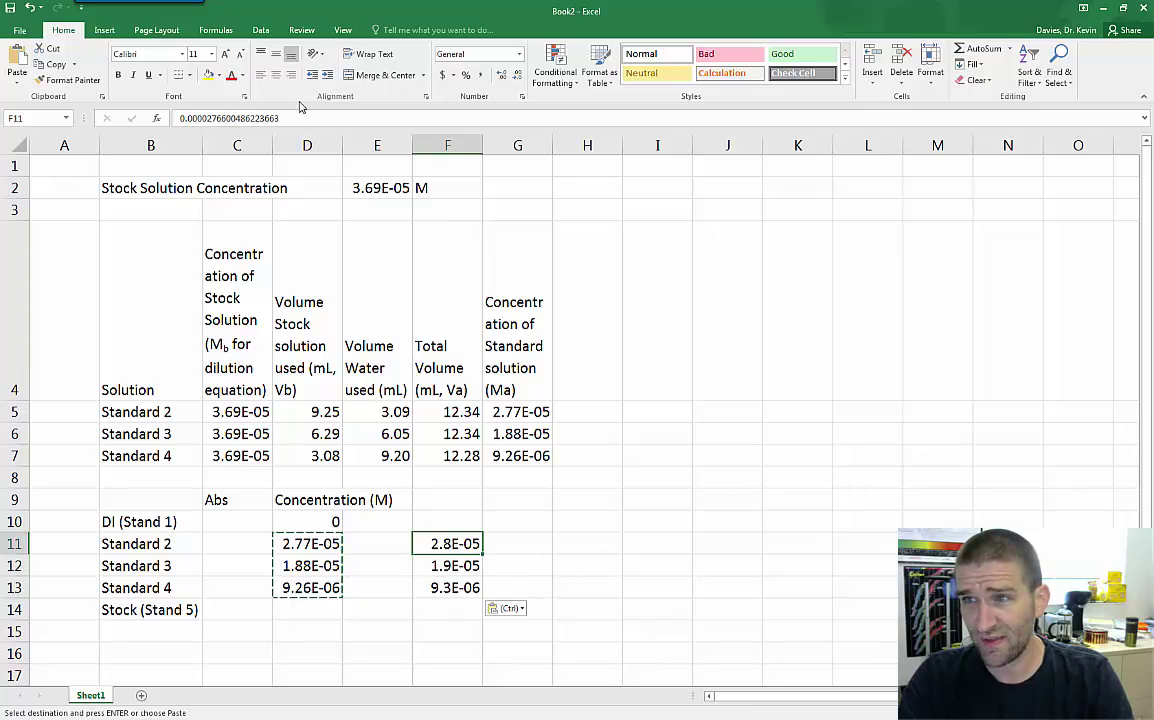
drag(296, 116, 178, 114)
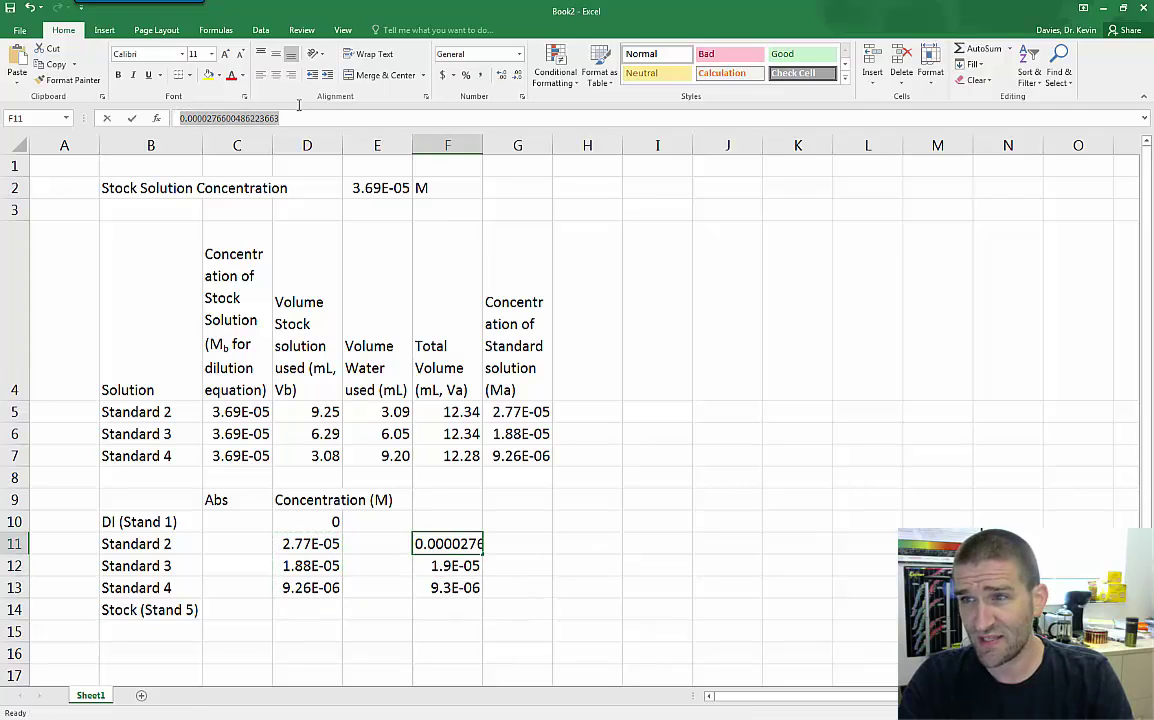
click(326, 588)
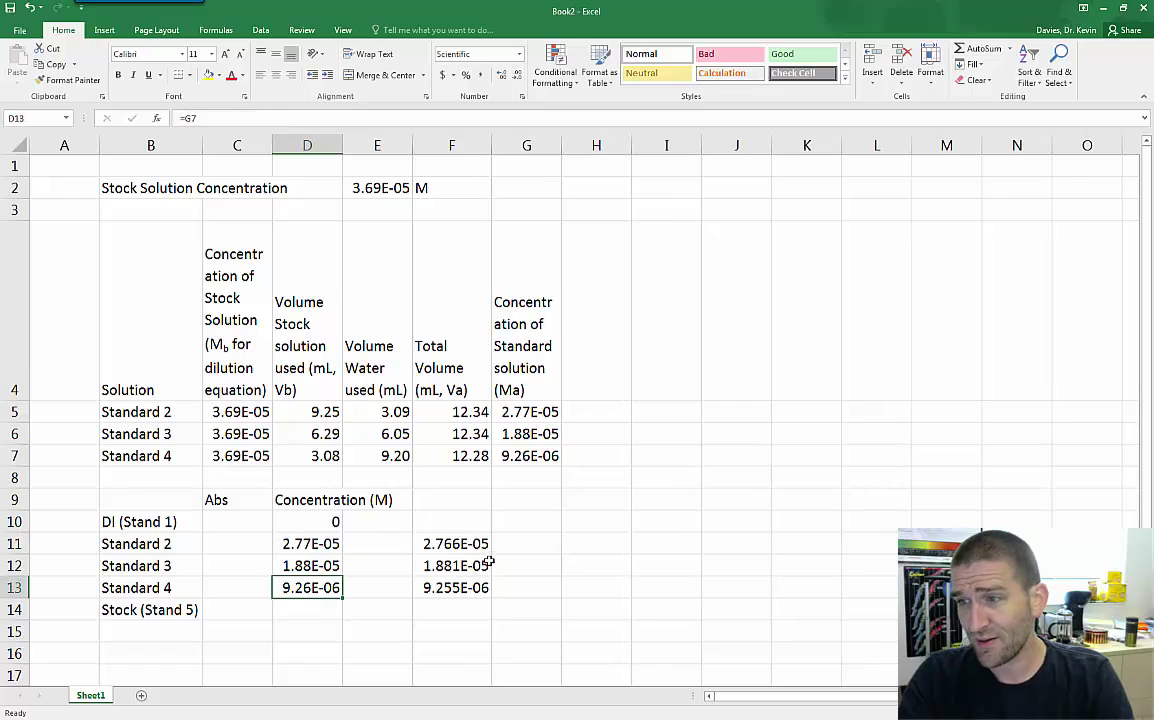
drag(475, 545, 480, 610)
key(Delete)
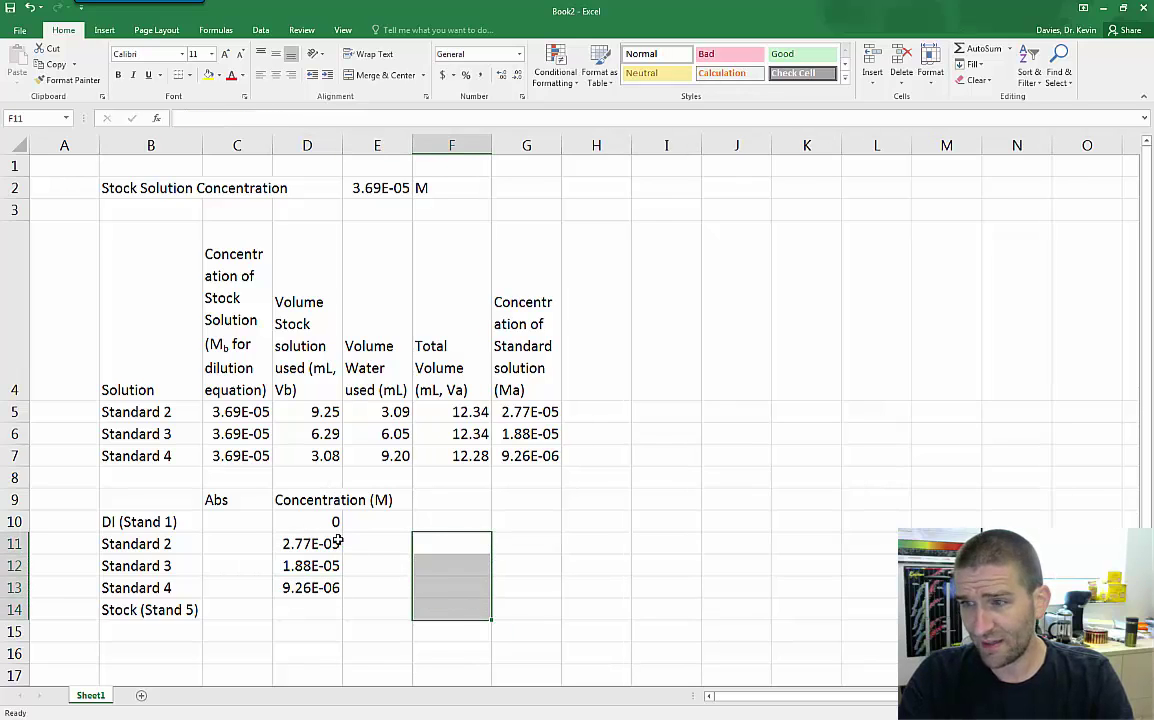
click(339, 541)
Enter =E2 in D14 so Stock (Stand 5) shows 3.69E-05 M
click(318, 612)
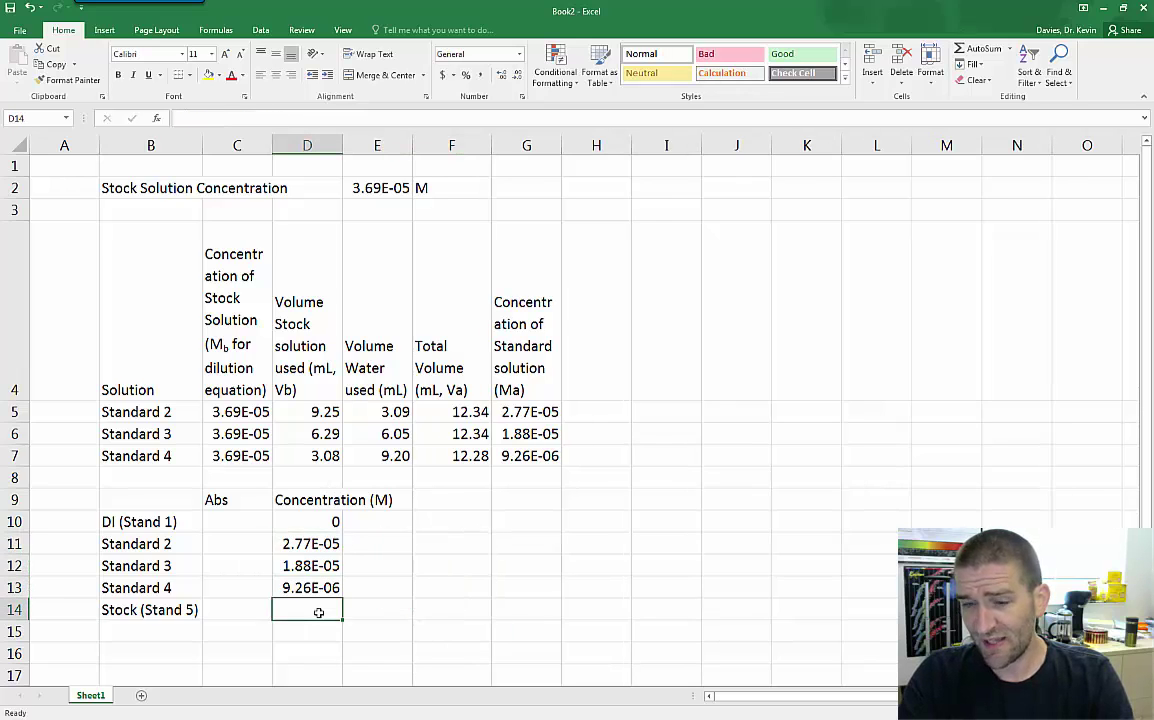
text(=)
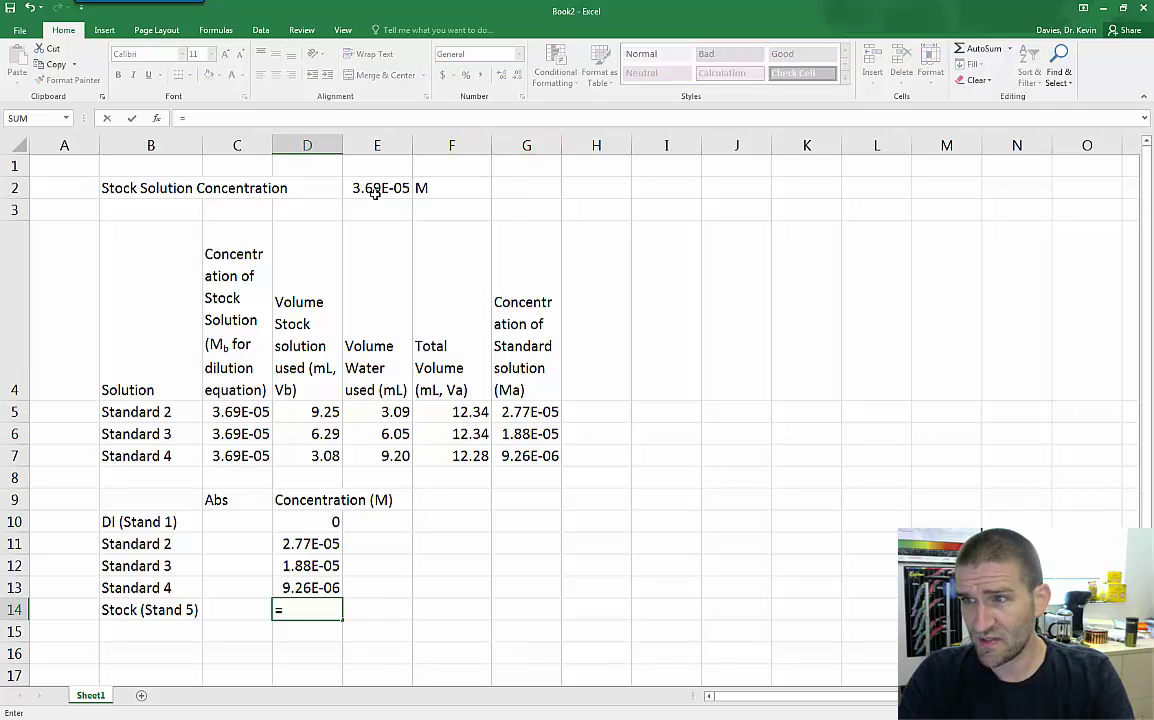
click(375, 192)
key(Return)
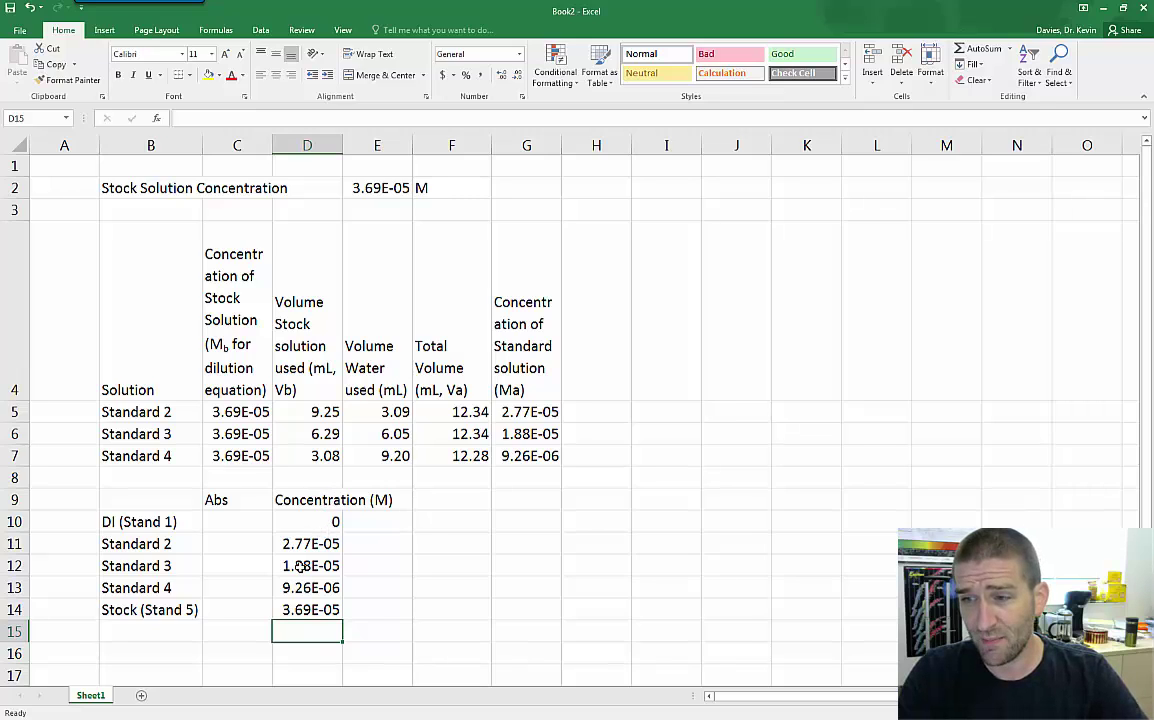
Enter absorbances 0, 0.719, 0.501, 0.239 and 0.952 into C10:C14
click(218, 518)
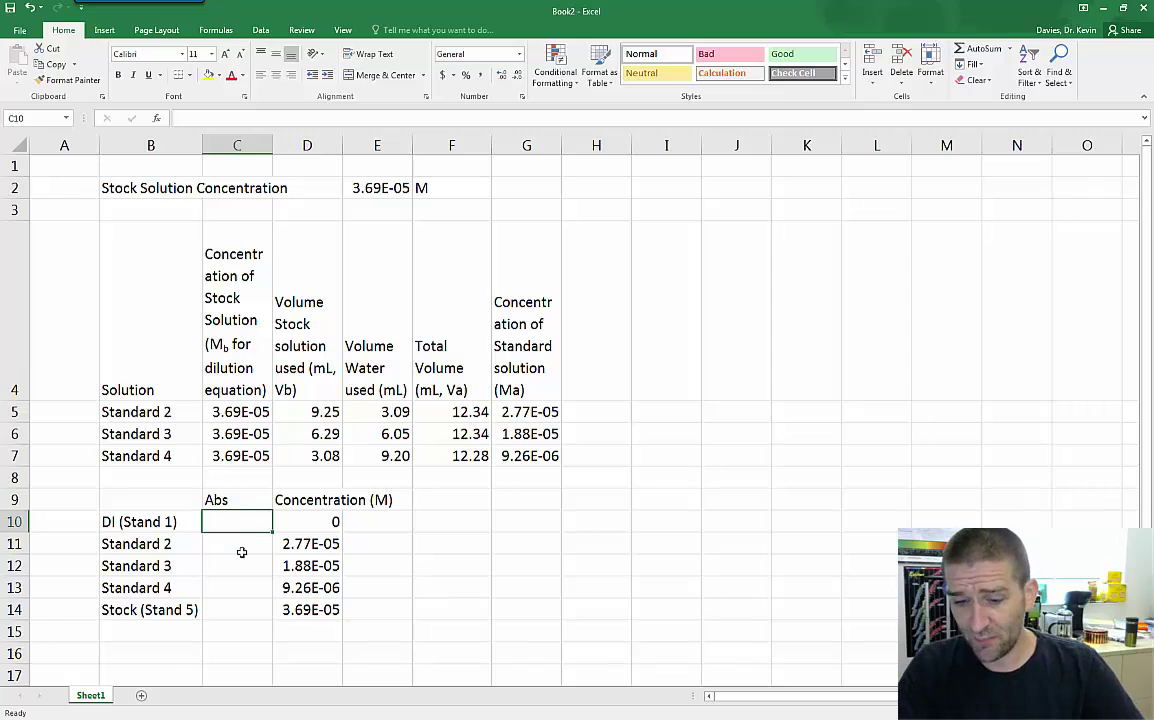
text(0)
key(Return)
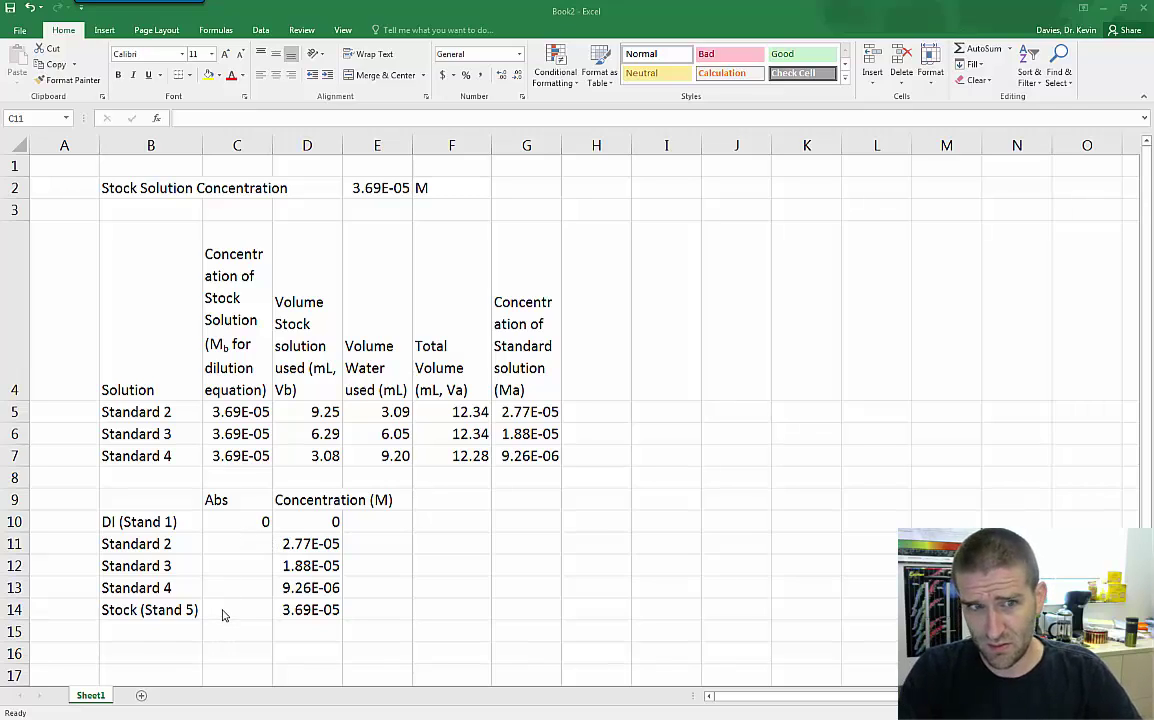
click(220, 541)
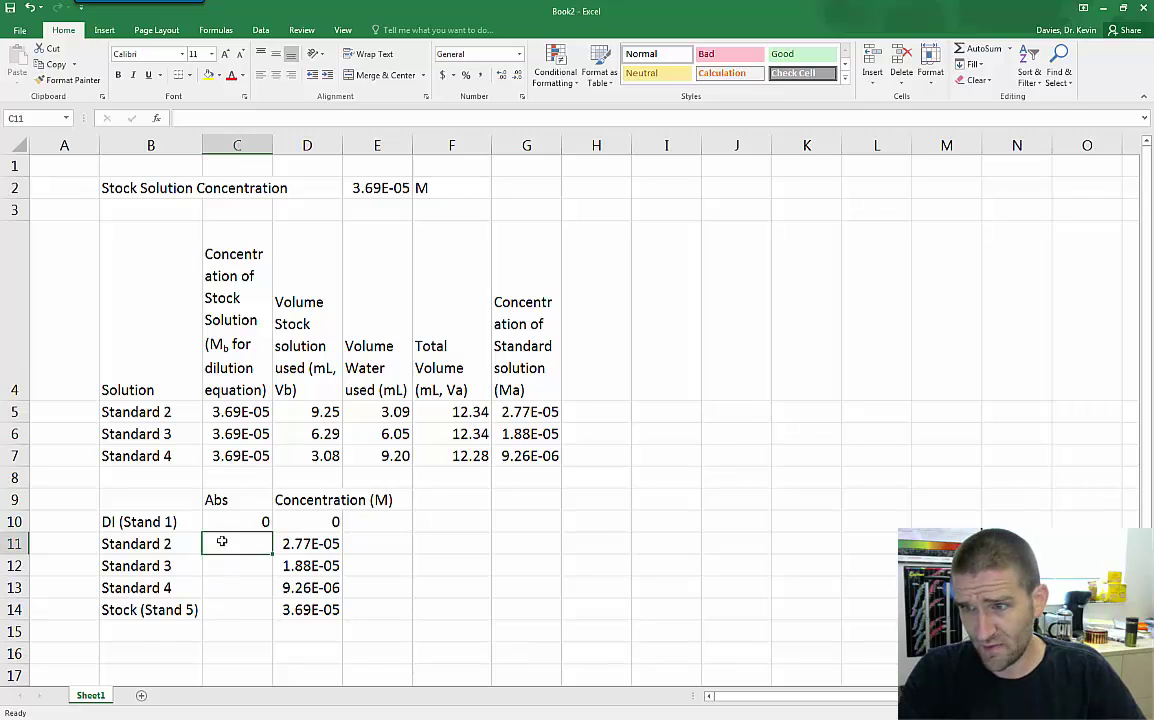
text(.719)
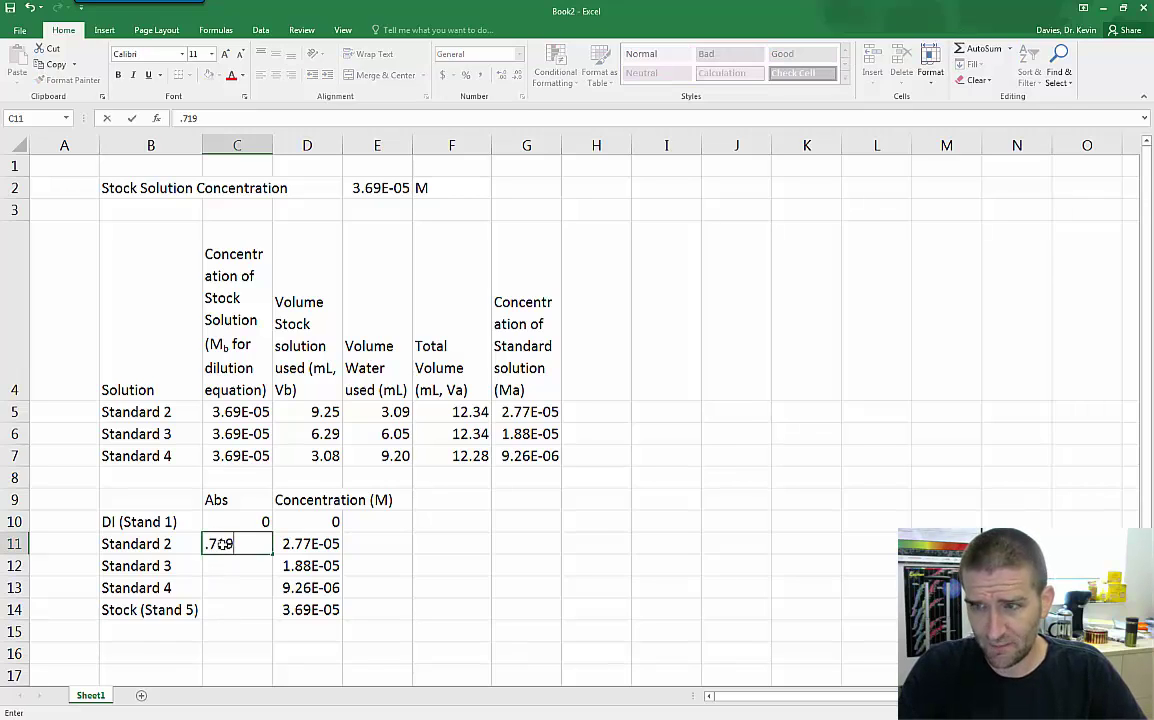
key(Return)
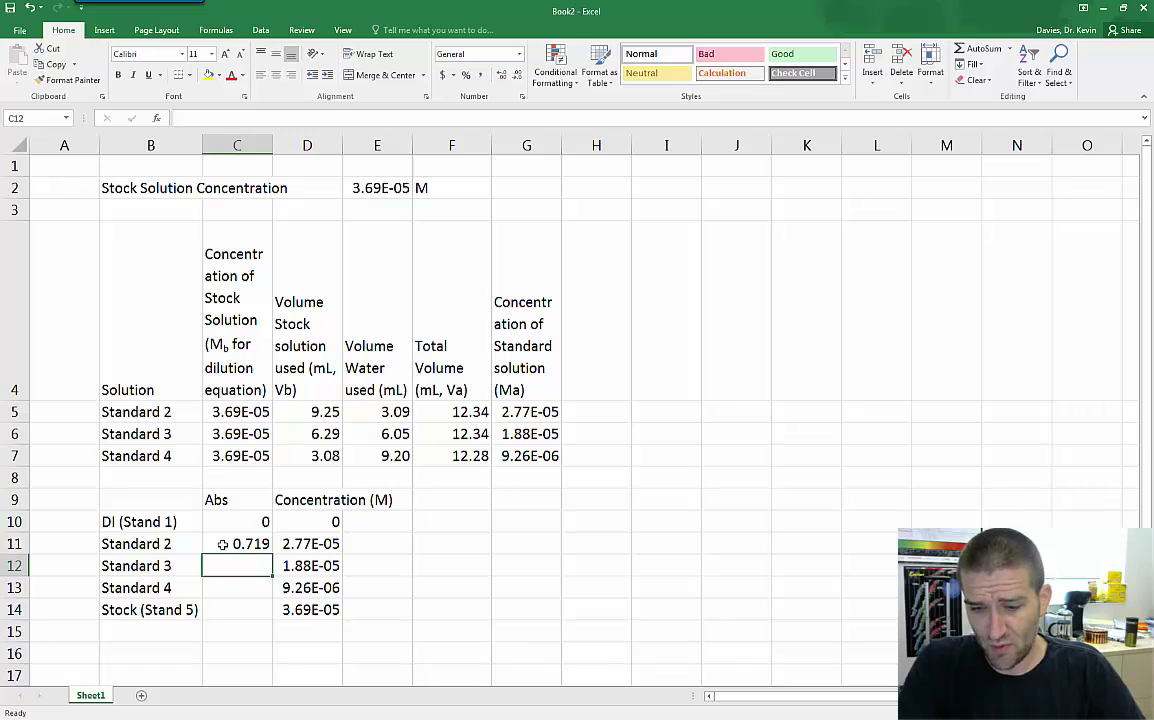
text(.501)
key(Return)
text(.239)
key(Return)
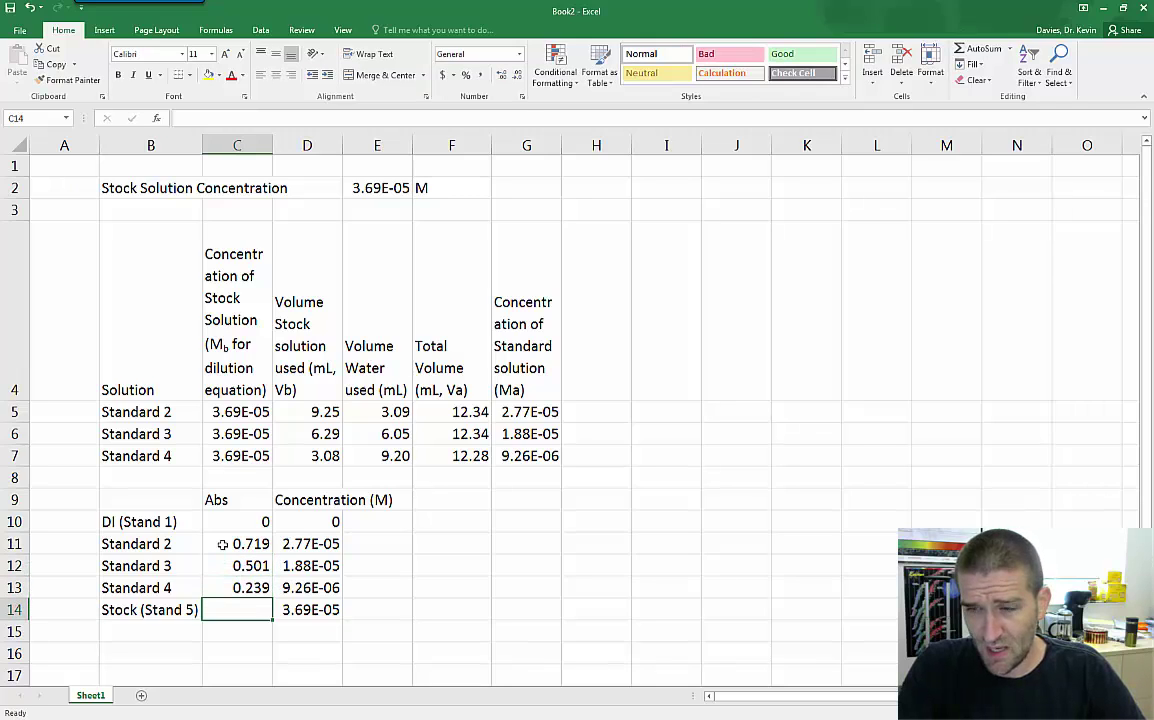
text(.)
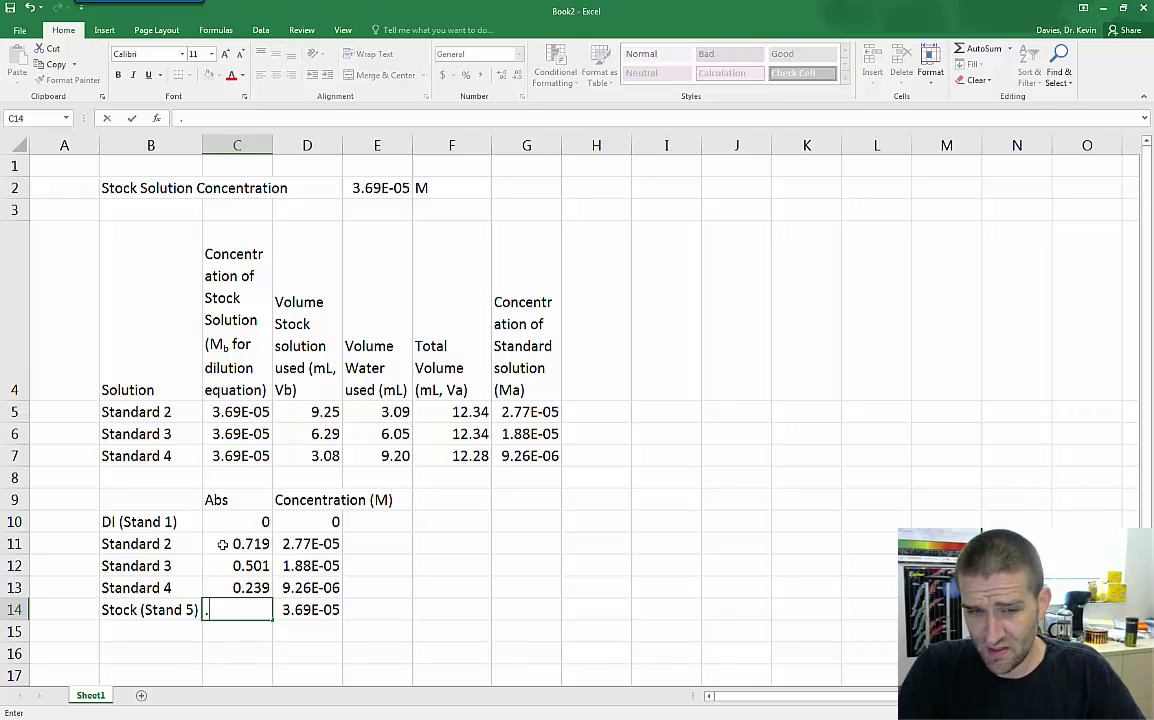
text(952)
key(Return)
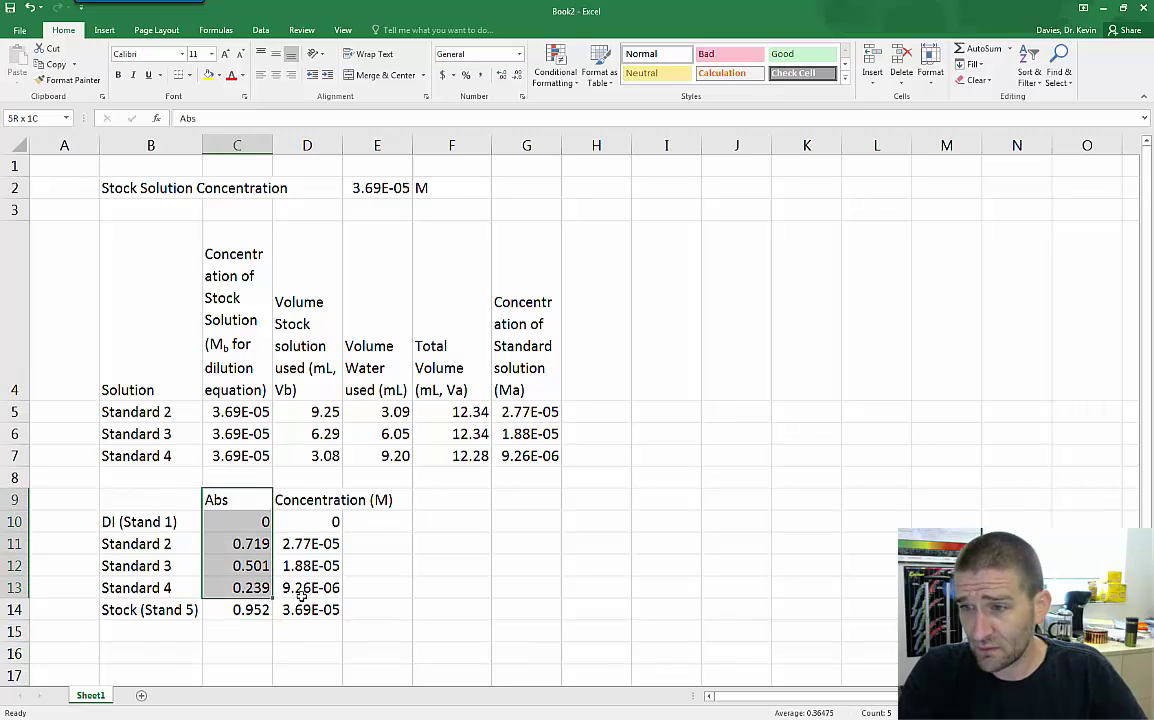
Insert a markers-only scatter chart from the data in C9:D14
drag(213, 500, 312, 608)
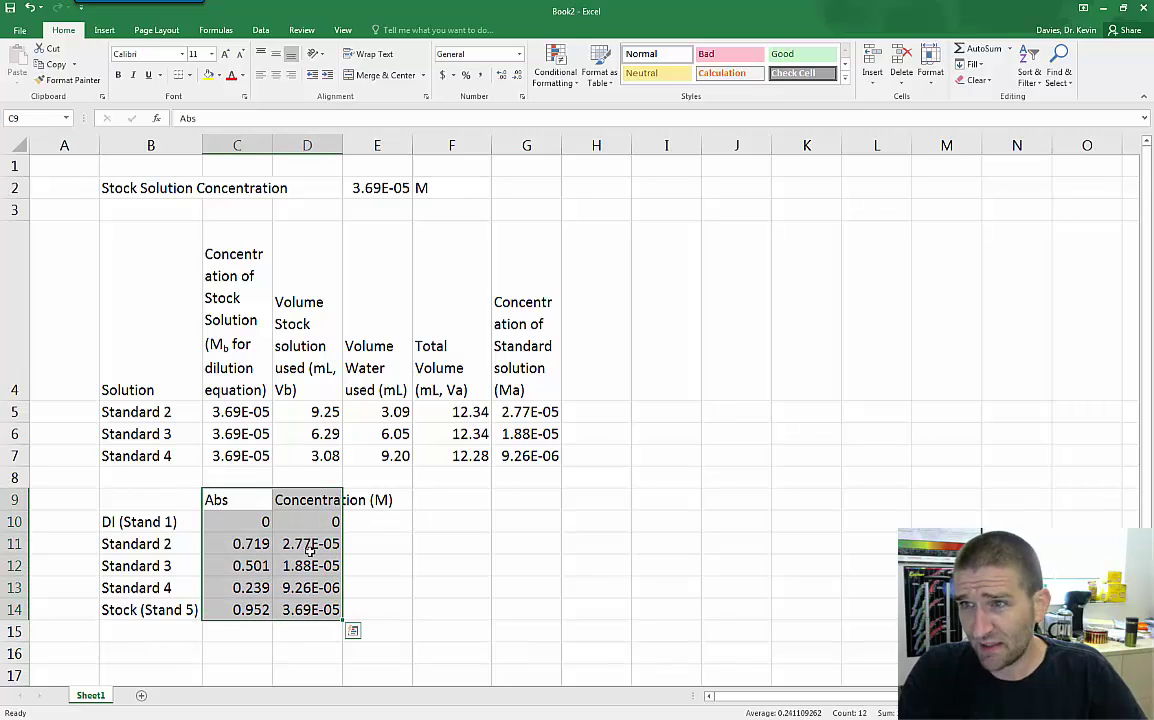
click(106, 31)
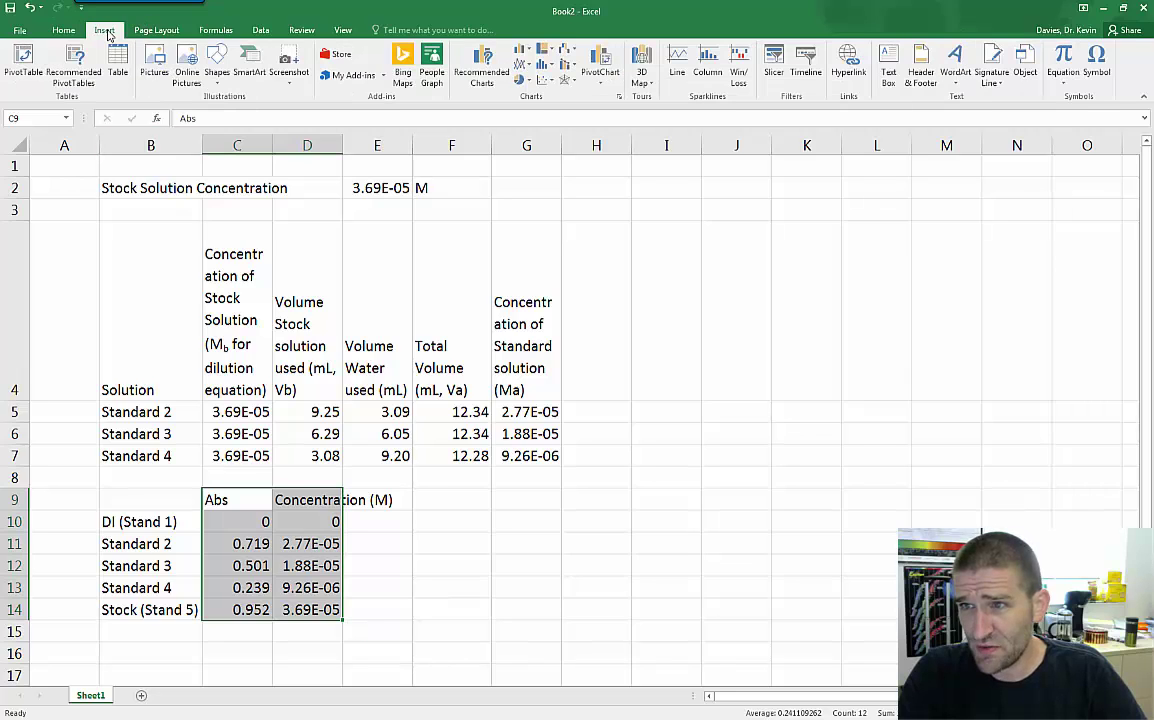
click(548, 81)
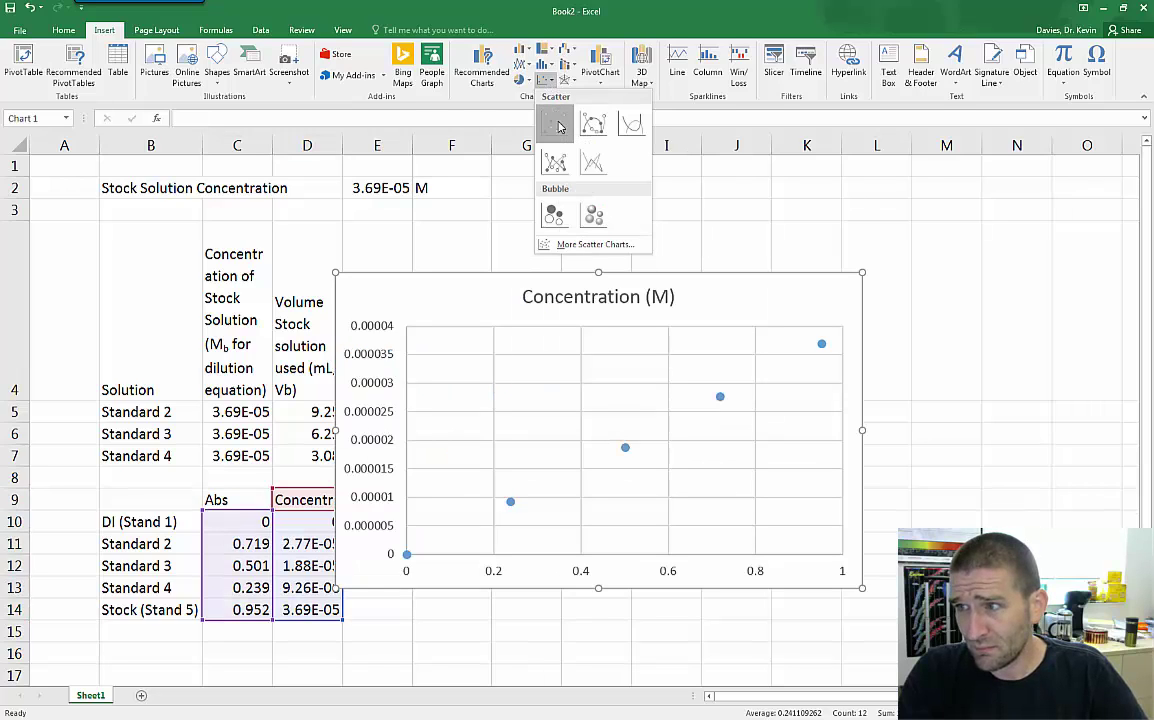
click(557, 124)
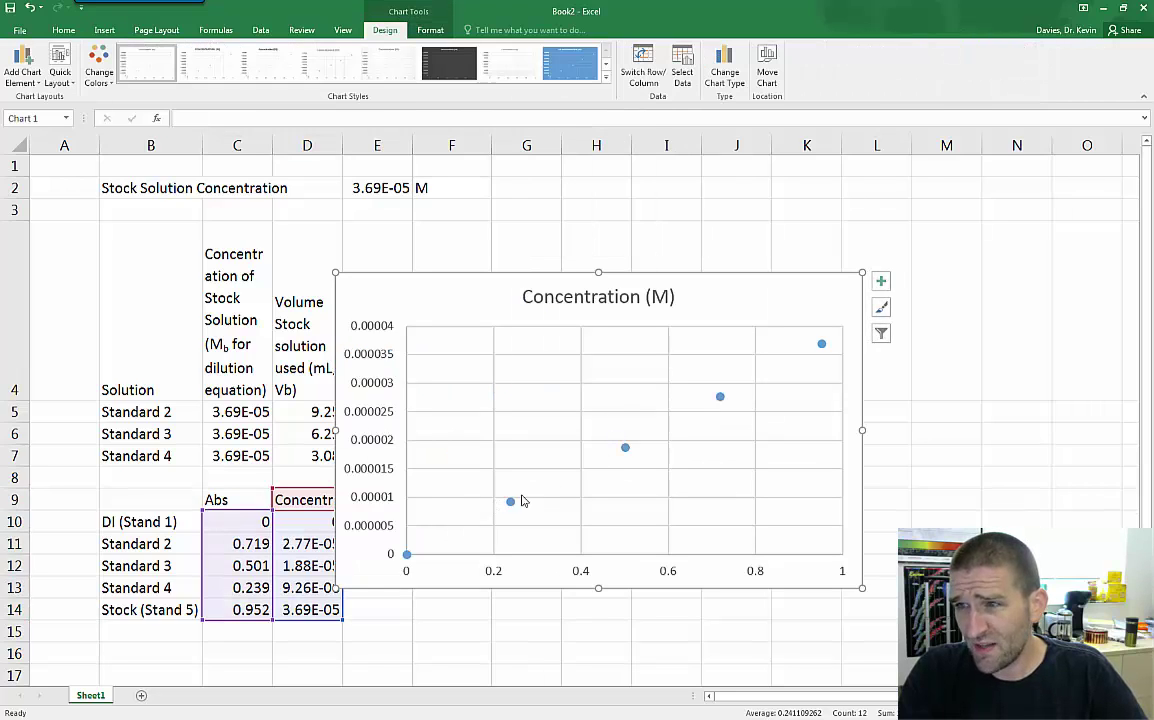
Add a trendline to the chart and bring up its More Options settings
click(880, 285)
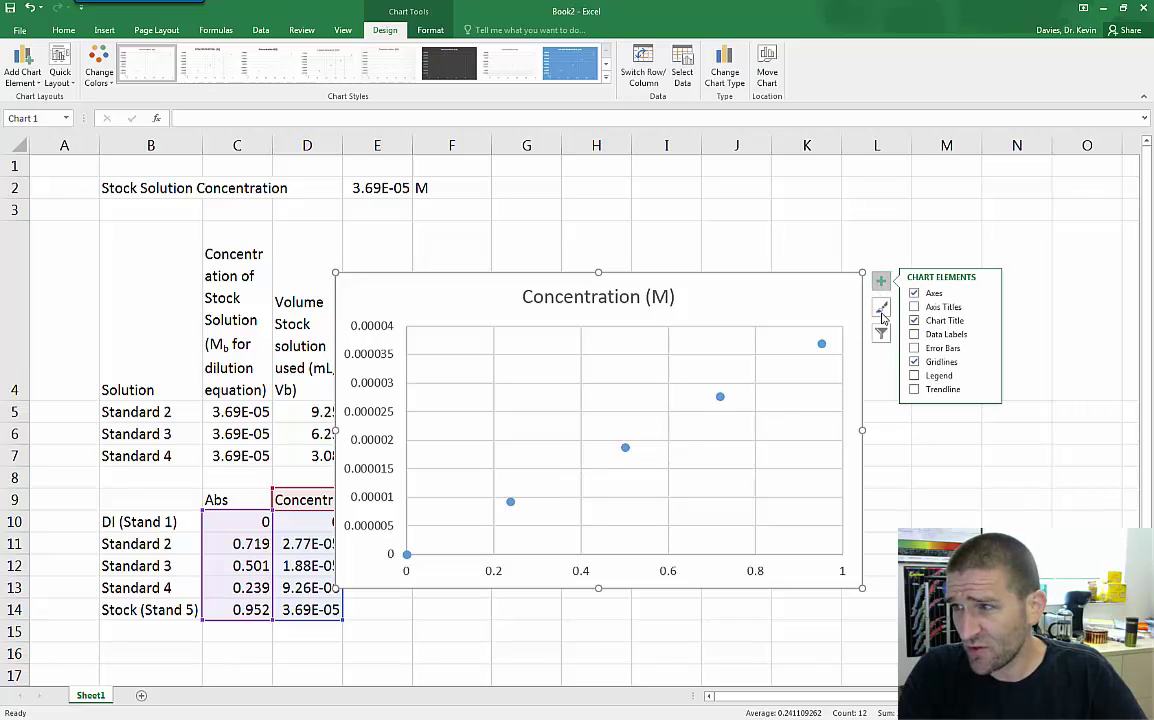
click(914, 390)
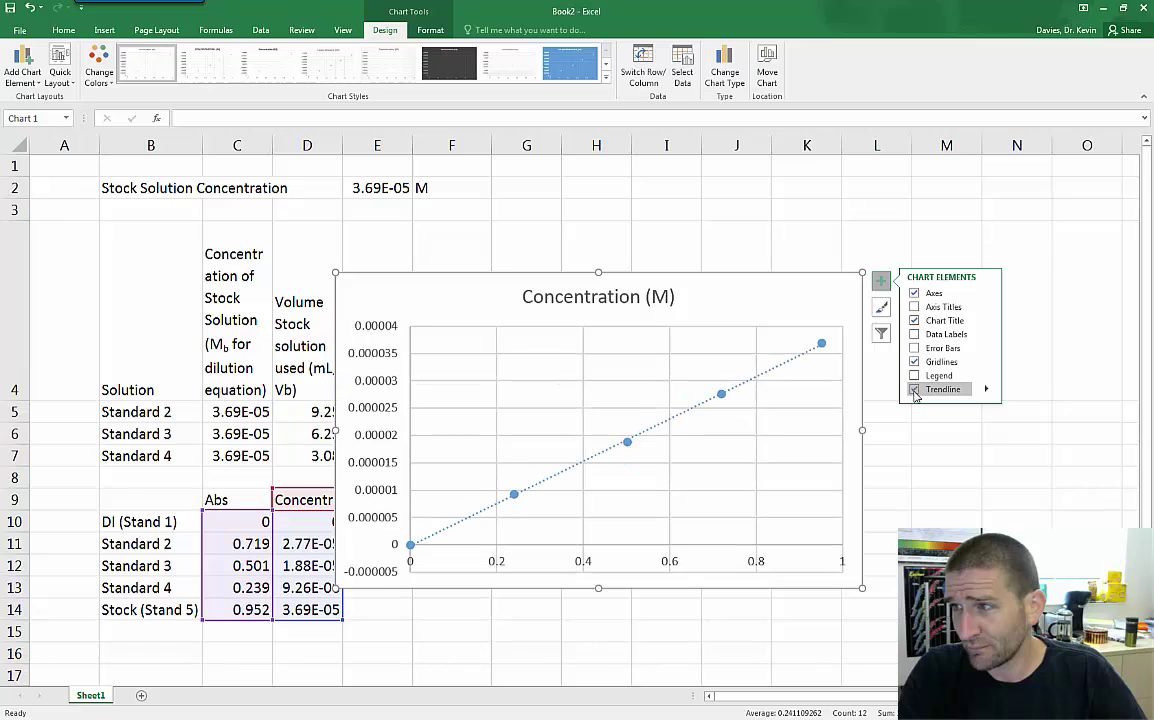
click(986, 390)
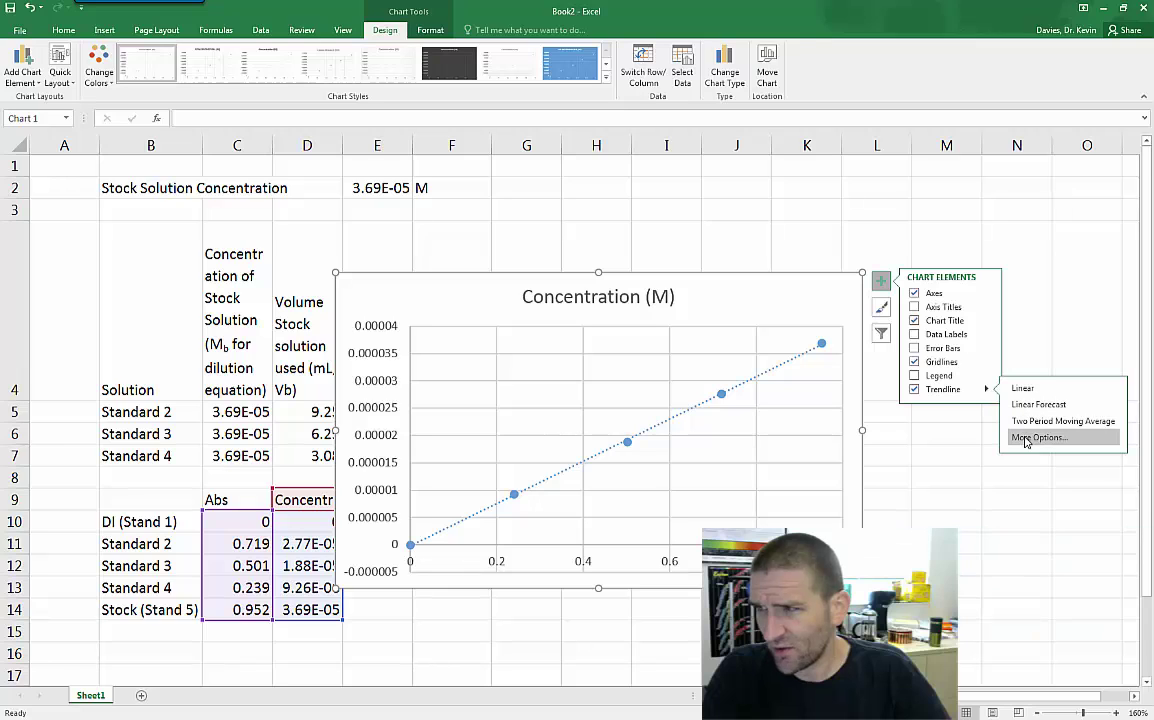
click(1025, 439)
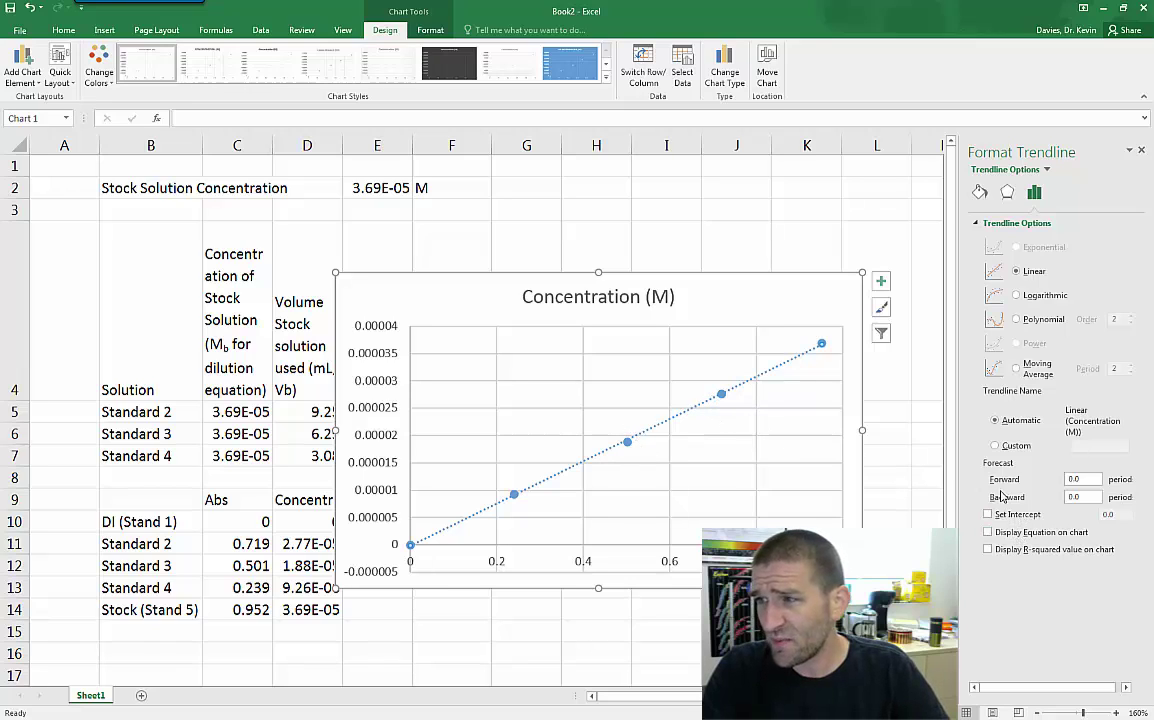
Display the trendline equation and R-squared value, moving the label left of the top point
click(996, 537)
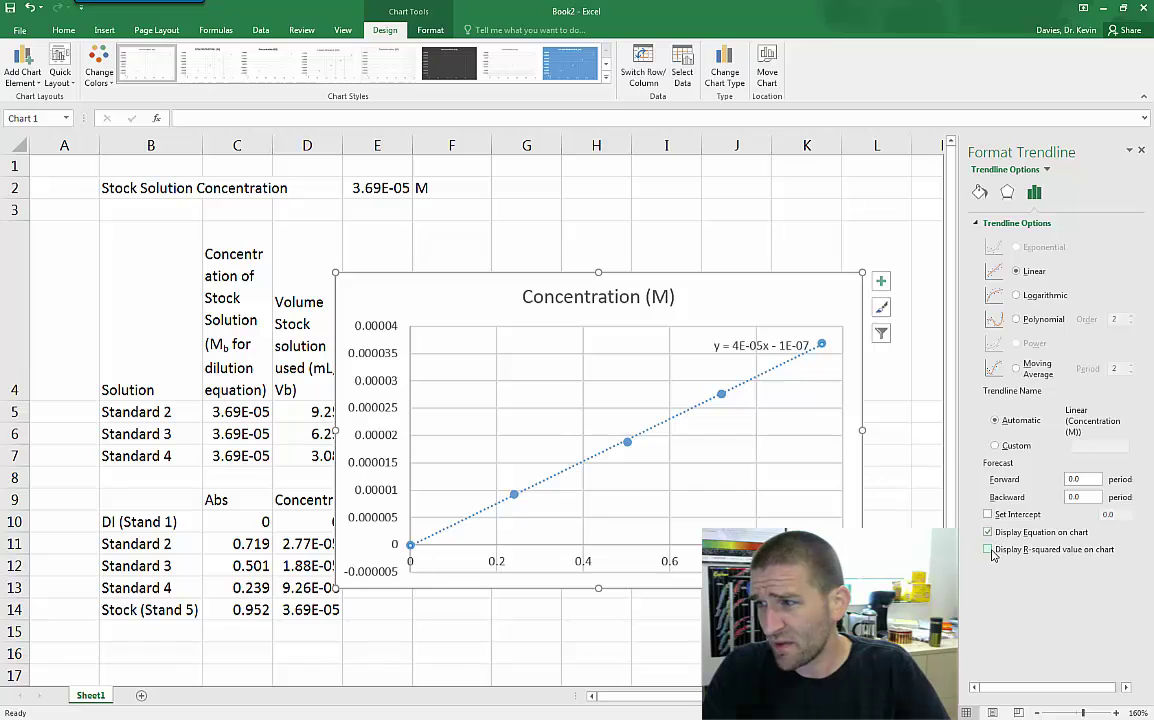
click(988, 551)
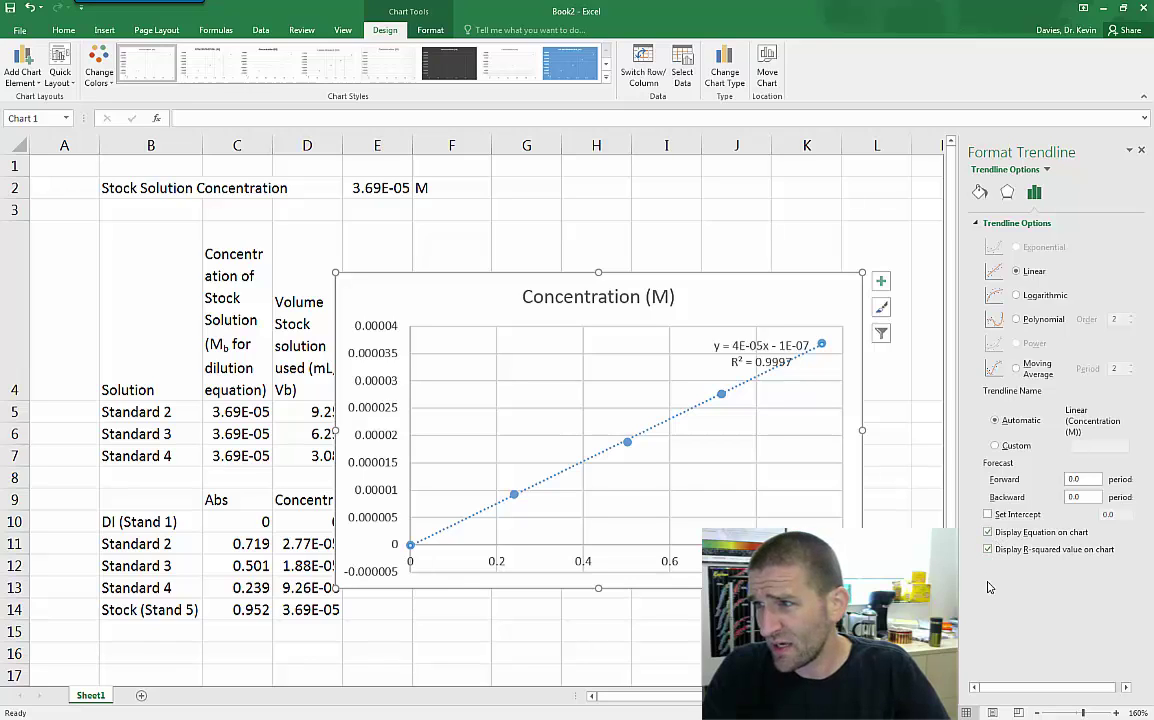
click(760, 350)
drag(712, 346, 676, 348)
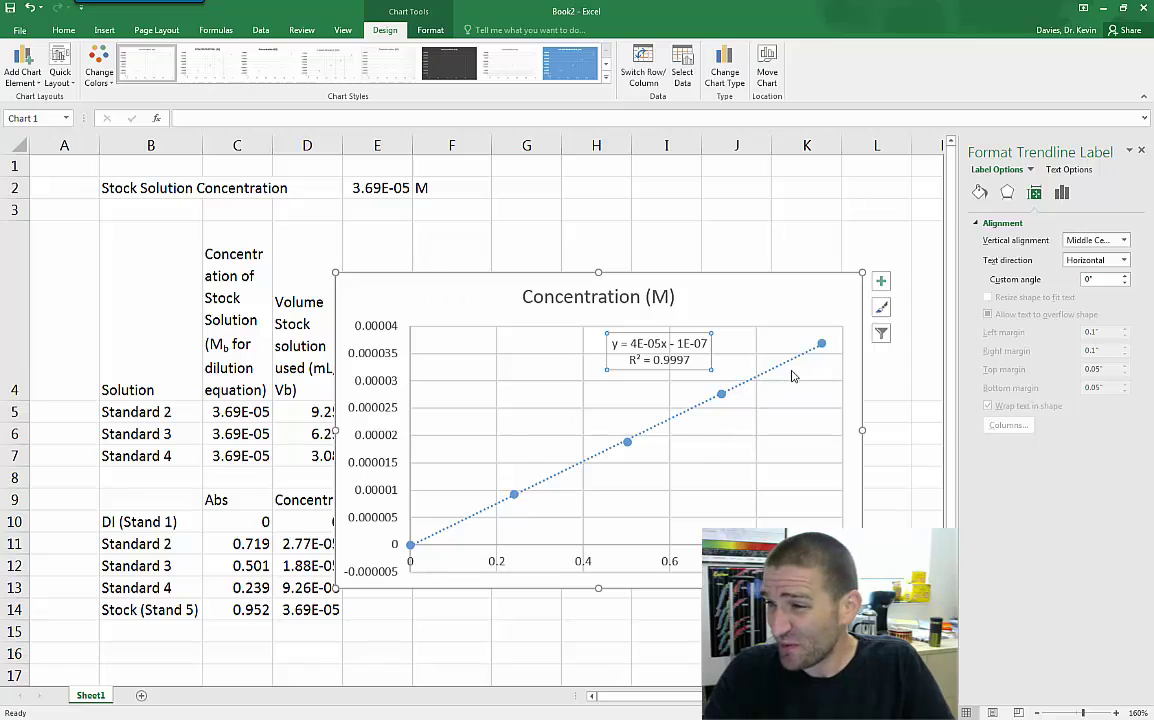
click(394, 552)
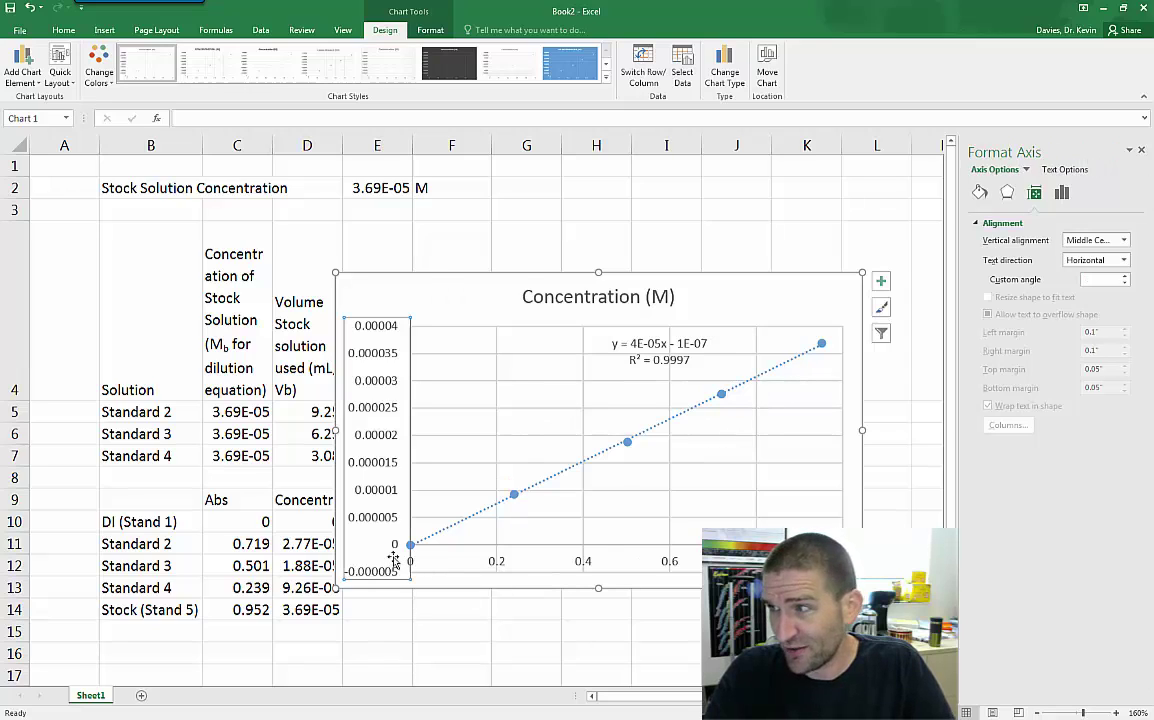
click(1062, 193)
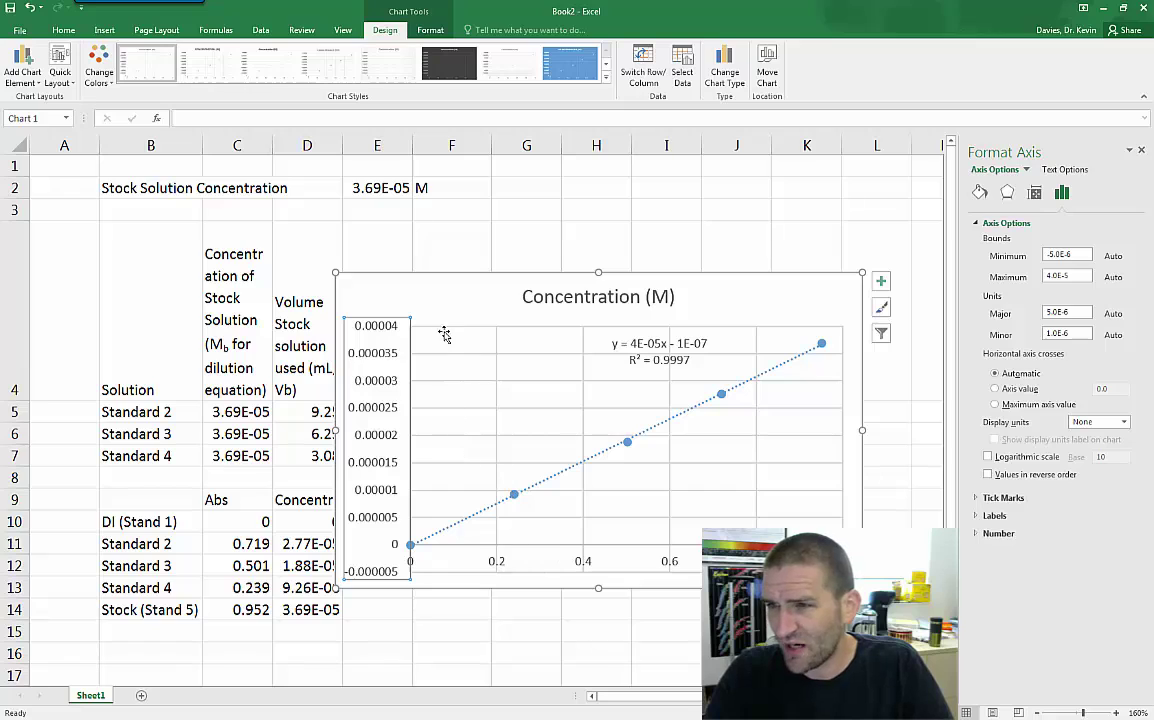
click(446, 303)
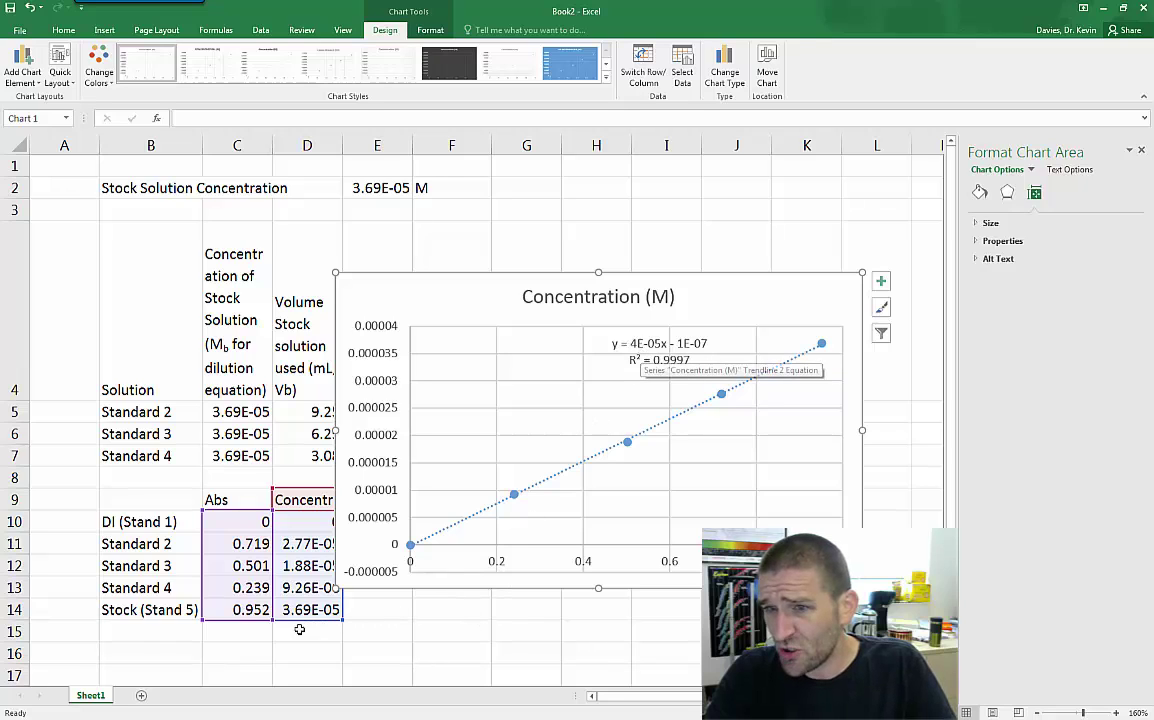
Enter 'Slope' in C15 and 'Intercept' in C16
drag(237, 545, 252, 637)
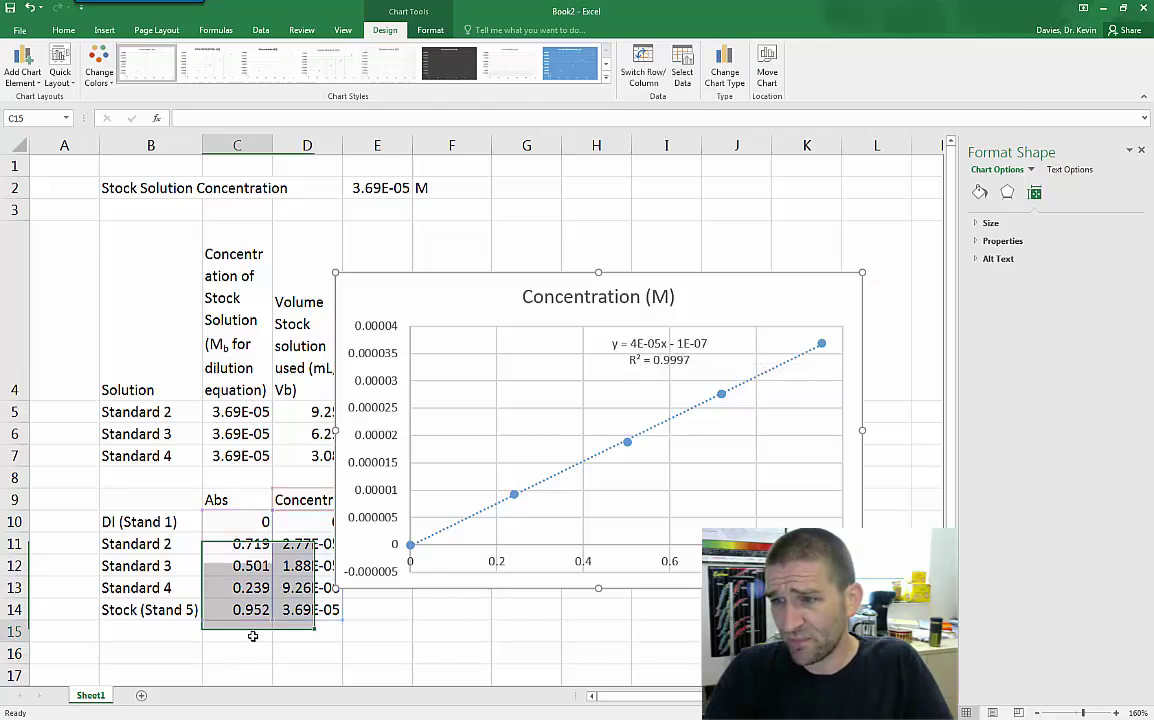
click(252, 637)
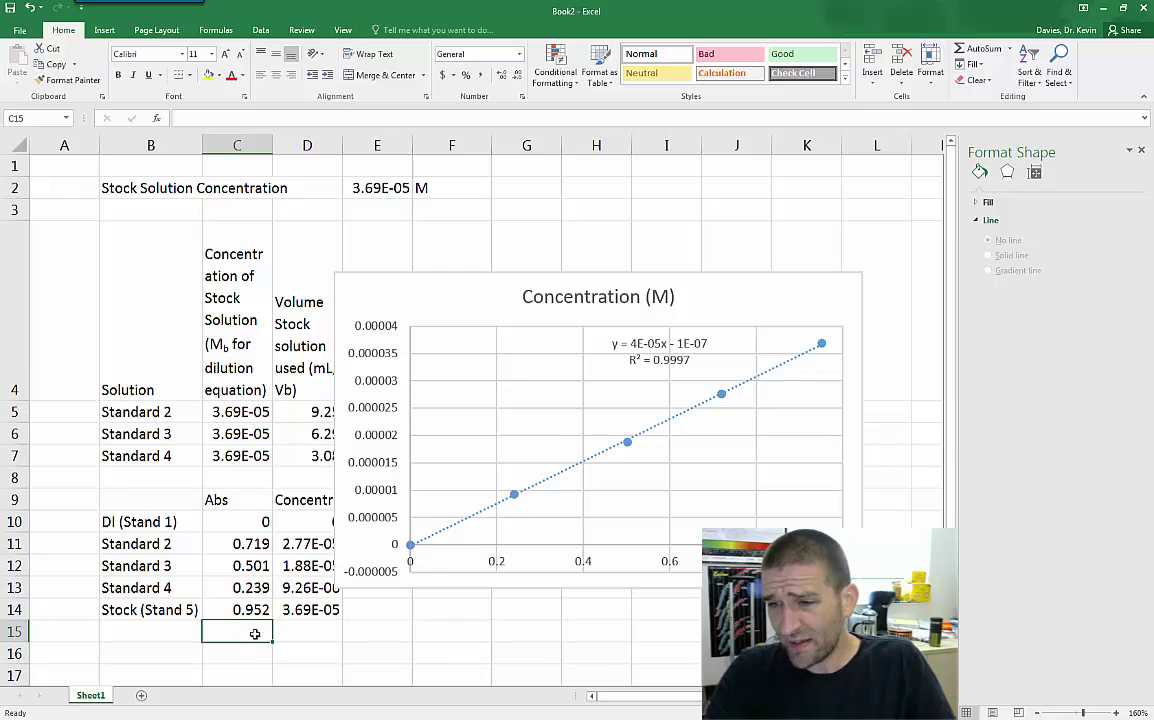
text(Slope)
key(Return)
text(I)
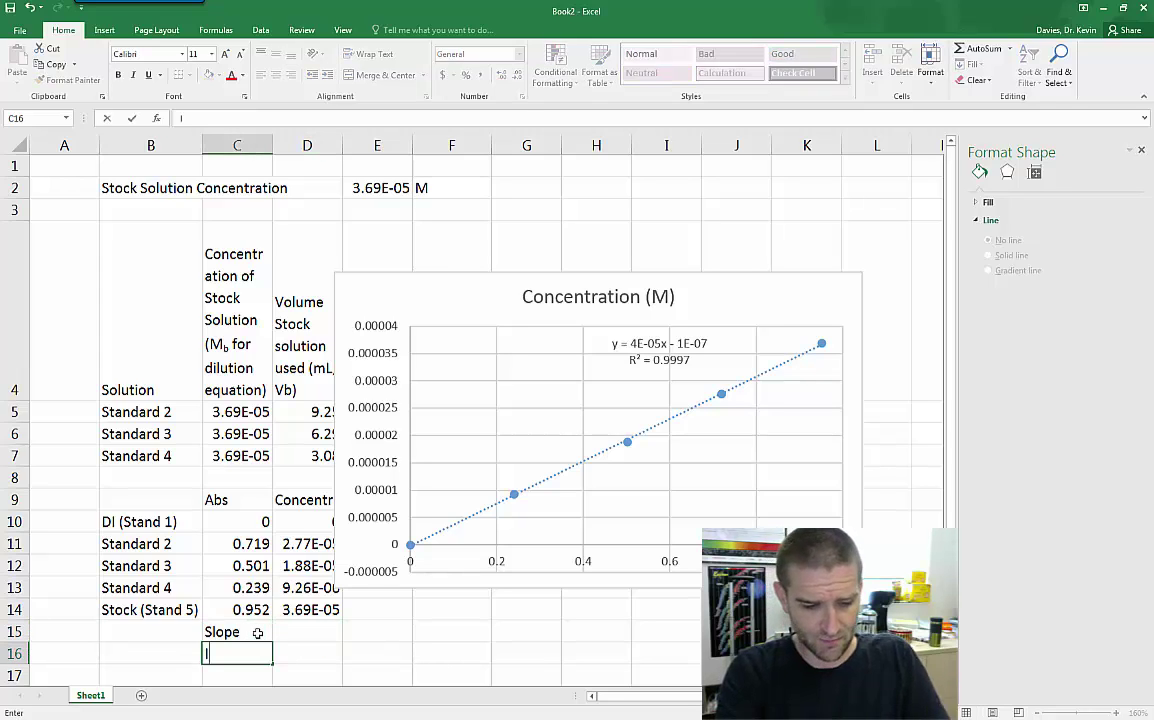
text(ntercept)
key(Return)
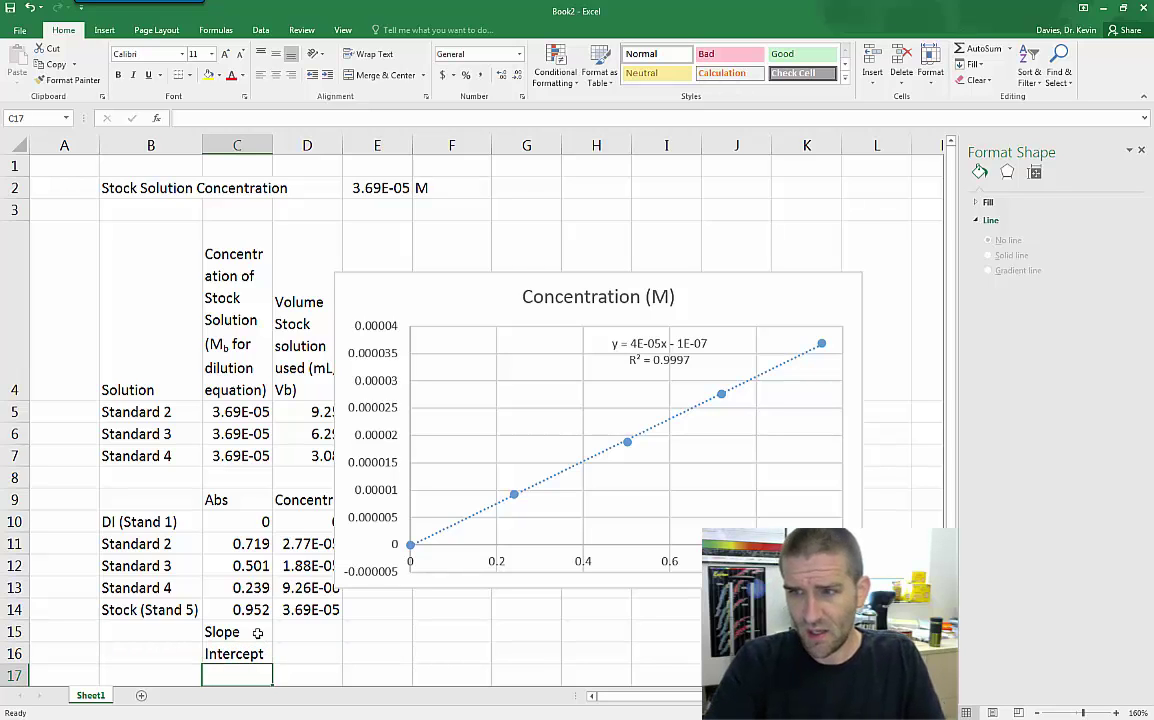
click(311, 639)
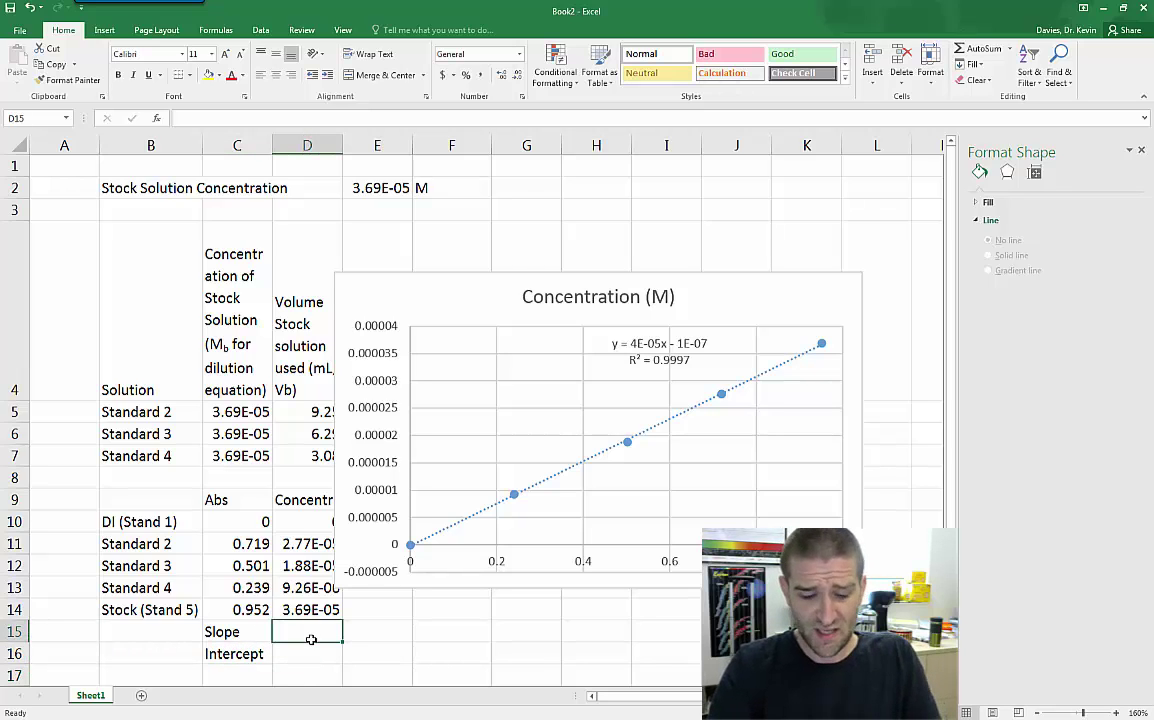
text(=)
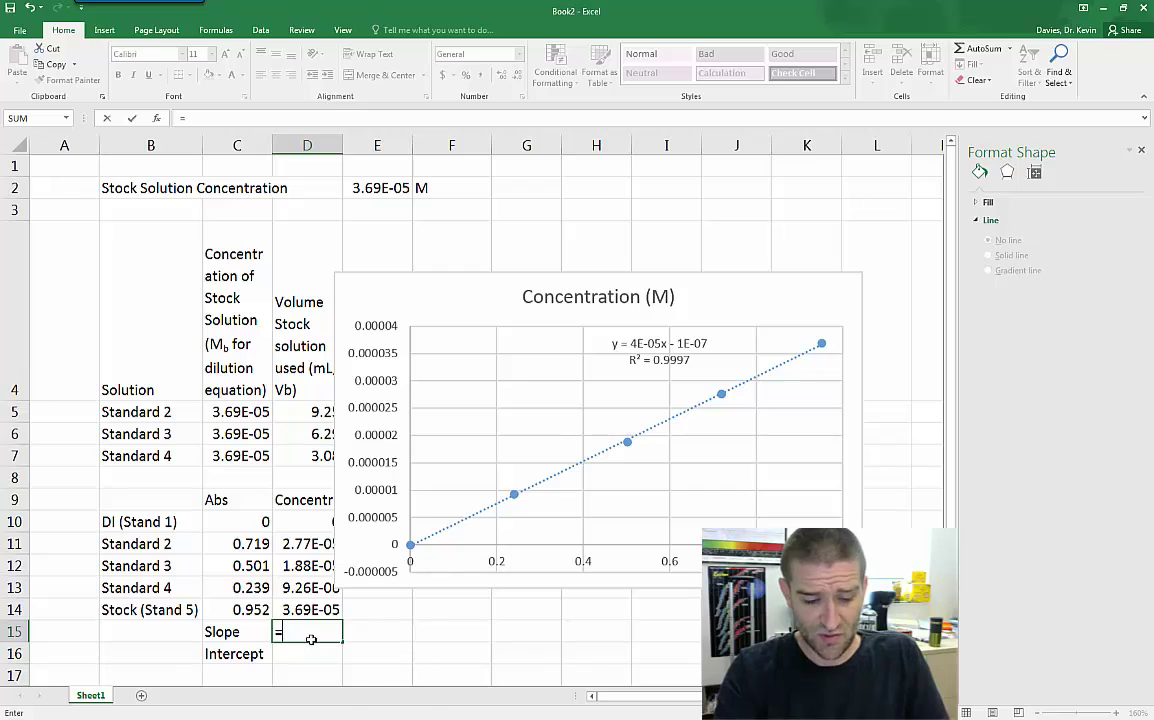
text(SLOPE()
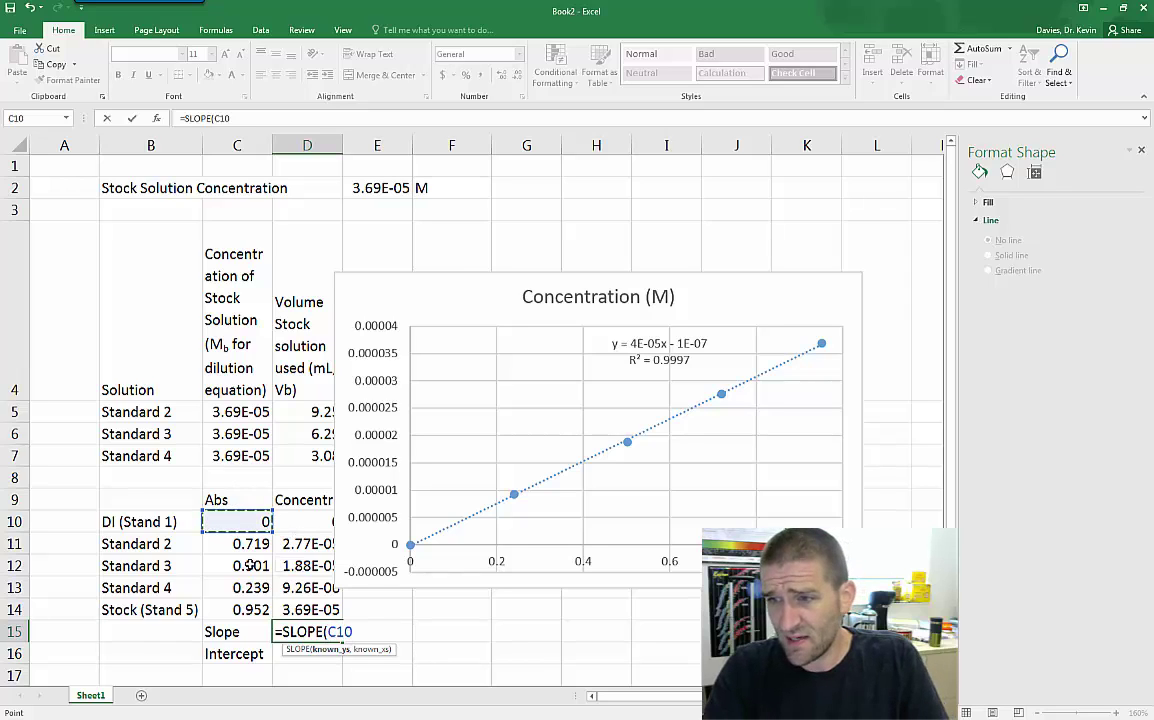
drag(250, 521, 245, 609)
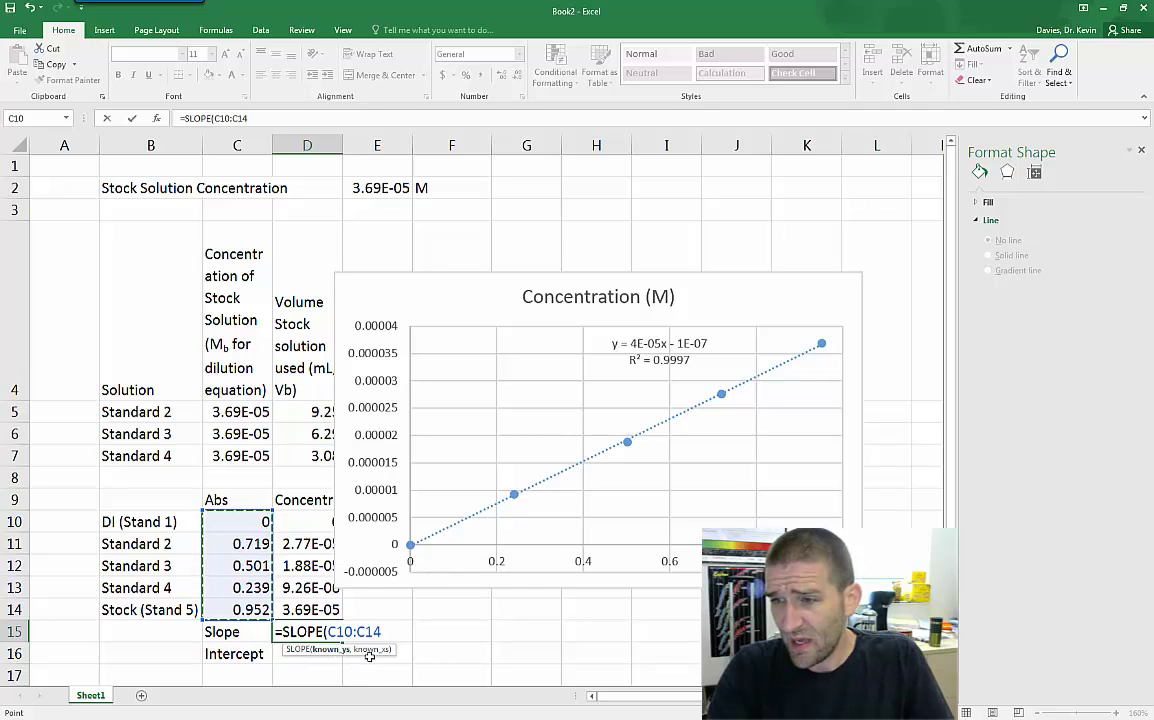
text(,)
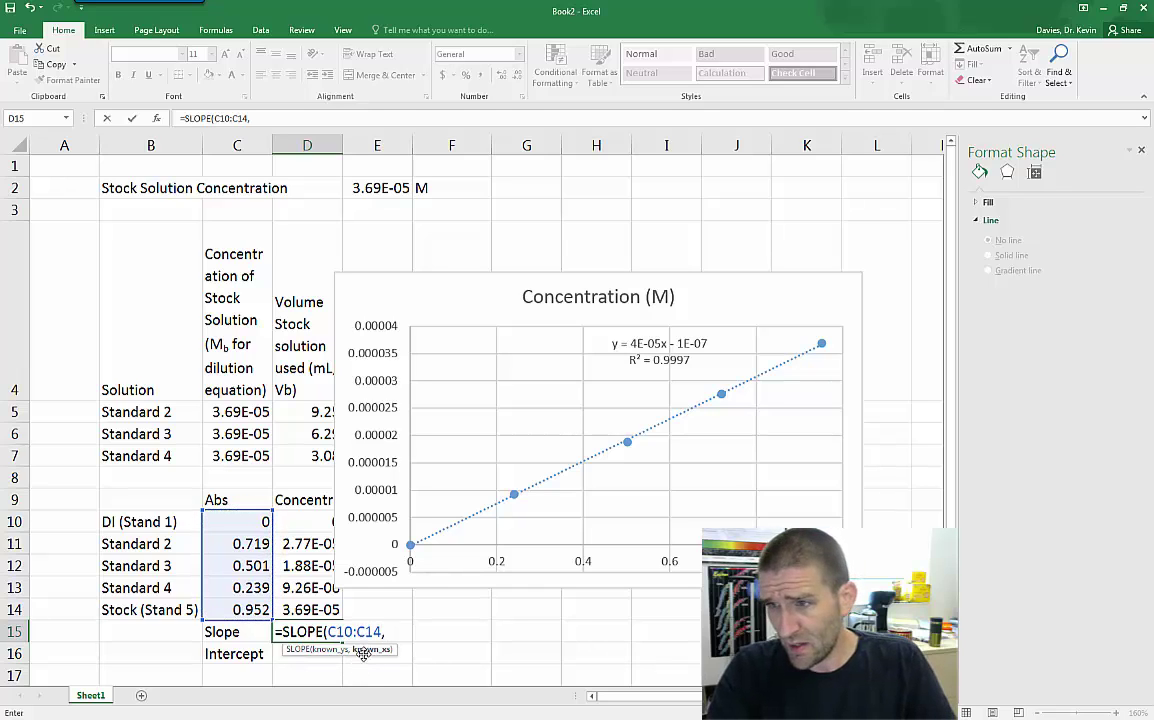
drag(307, 521, 307, 610)
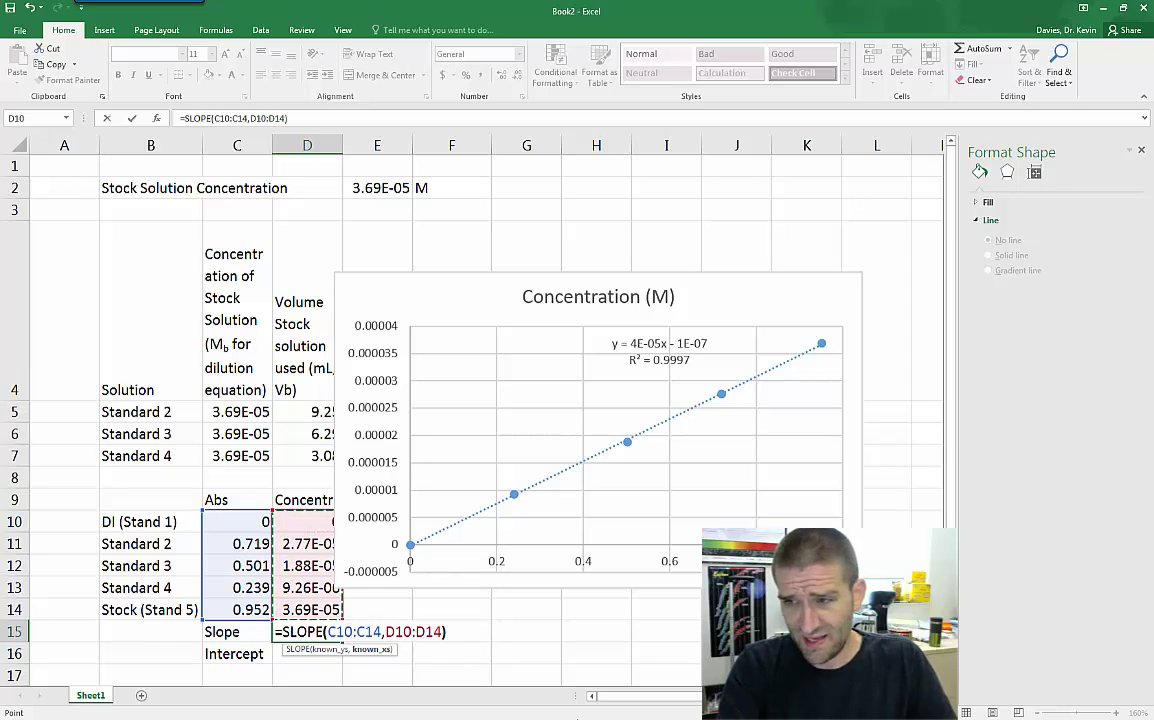
text())
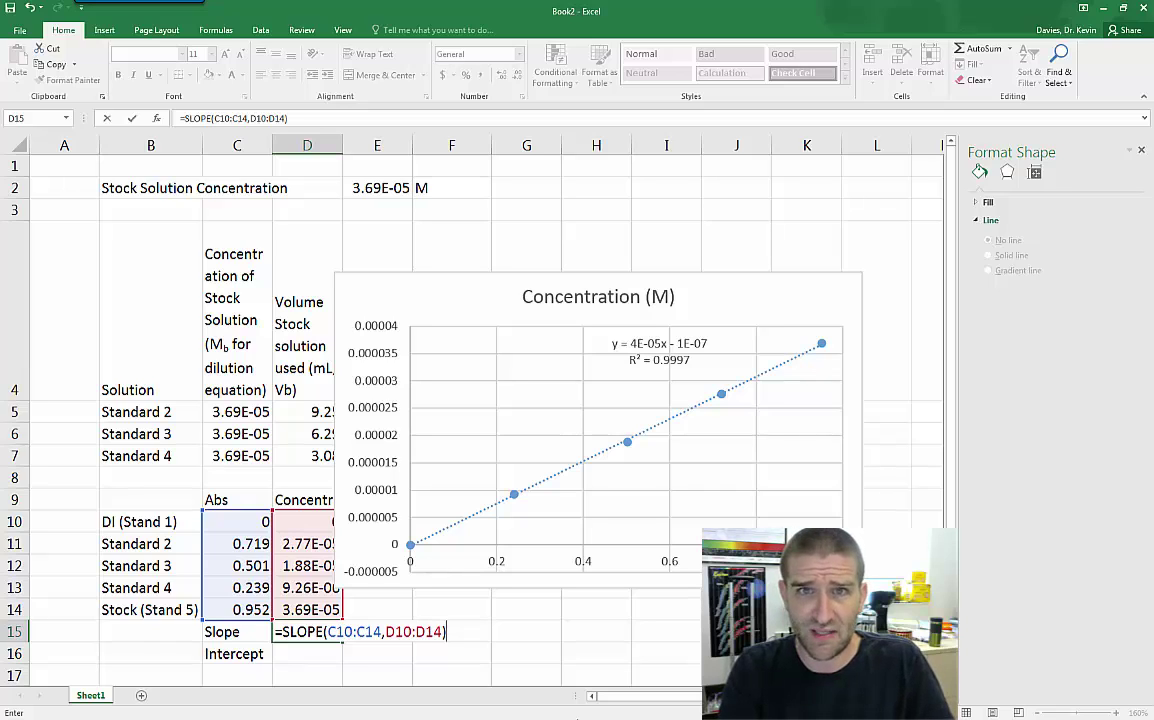
key(Return)
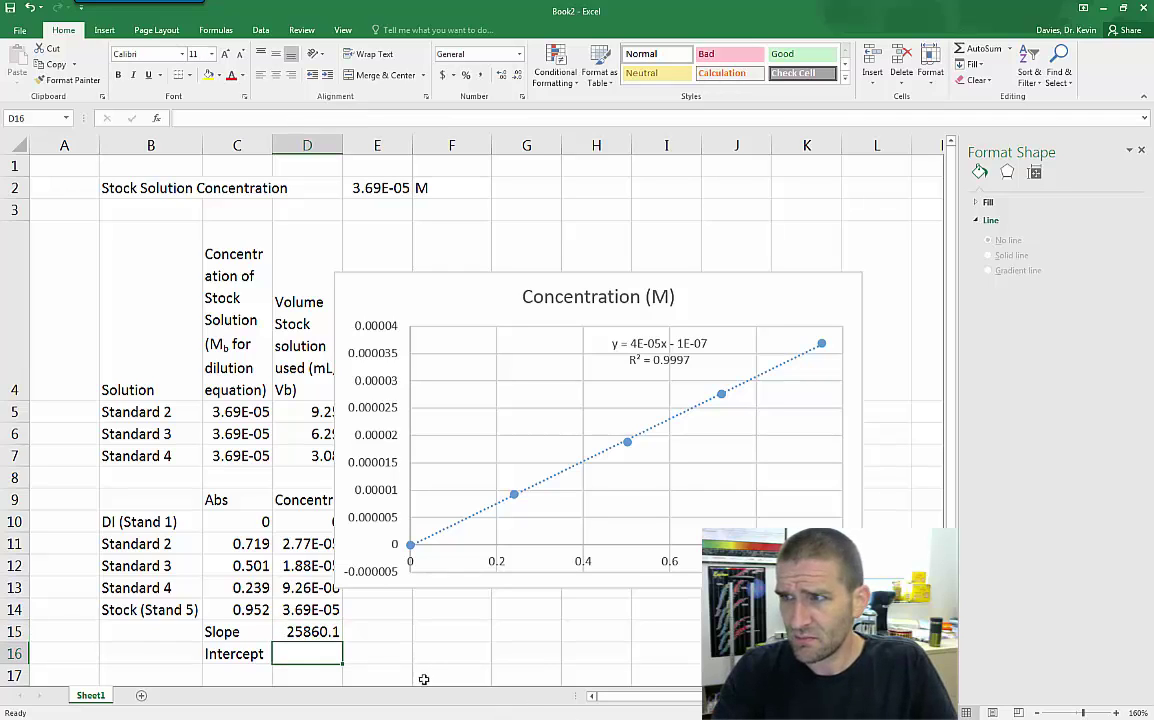
click(308, 632)
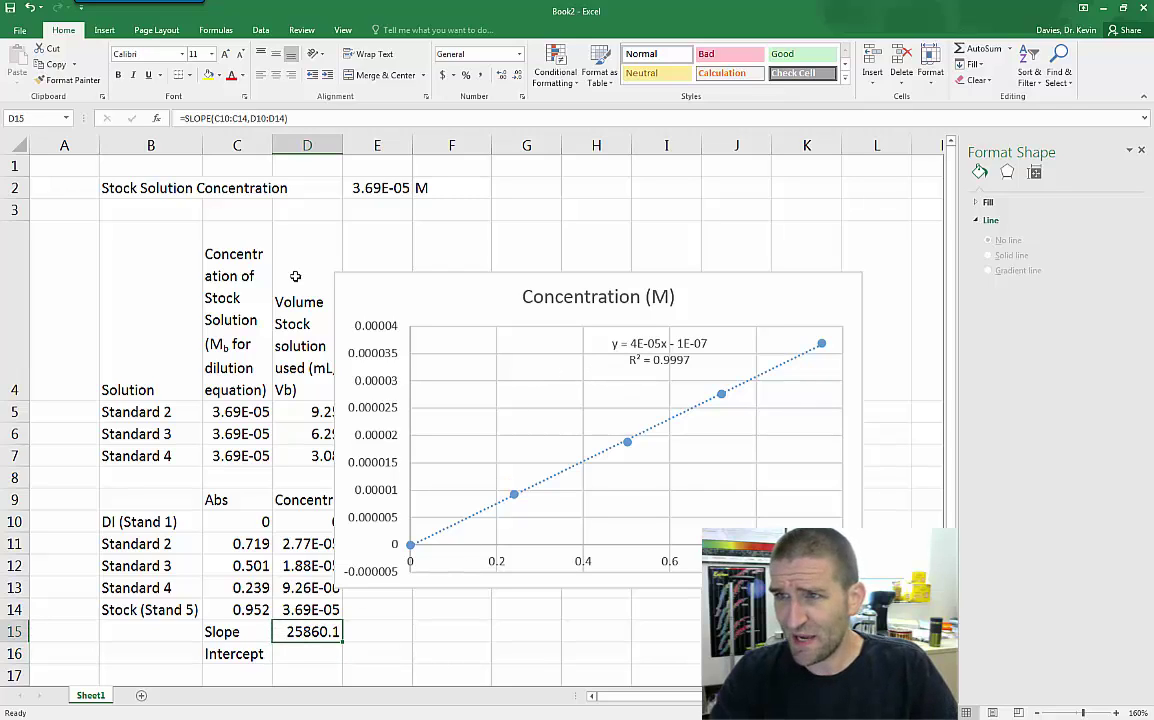
Re-enter D15 as =SLOPE(C10:C14,D10:D14) so it returns 25860.1
key(Delete)
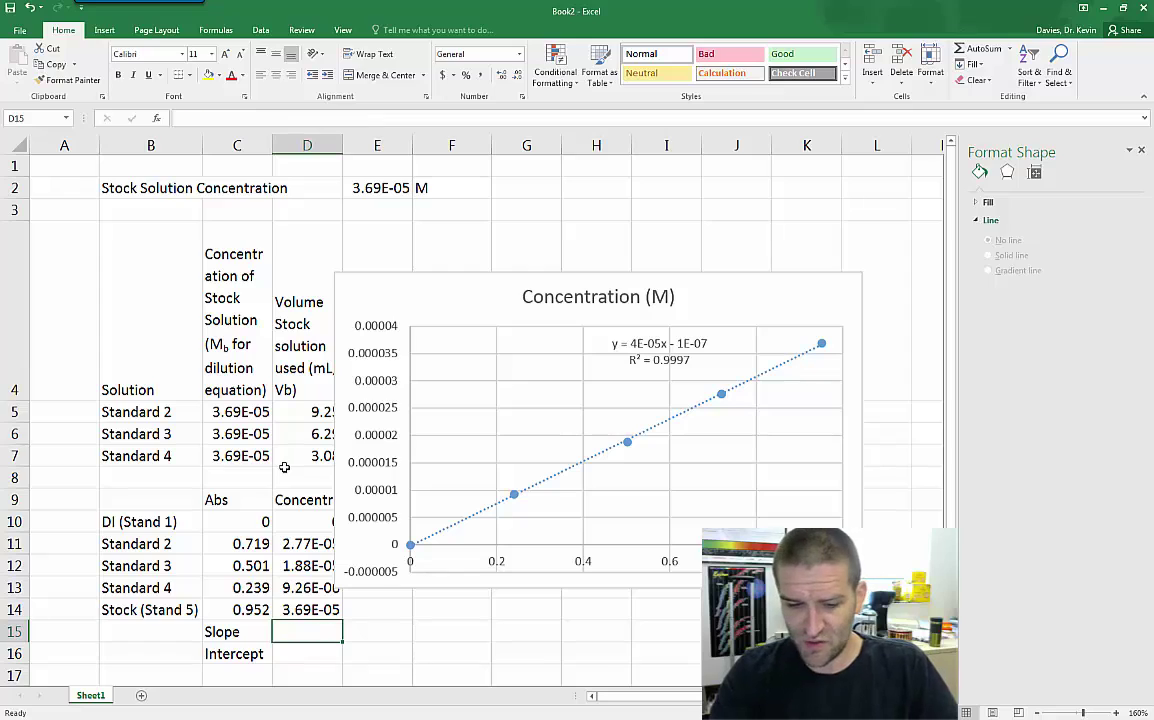
text(=SLOPE)
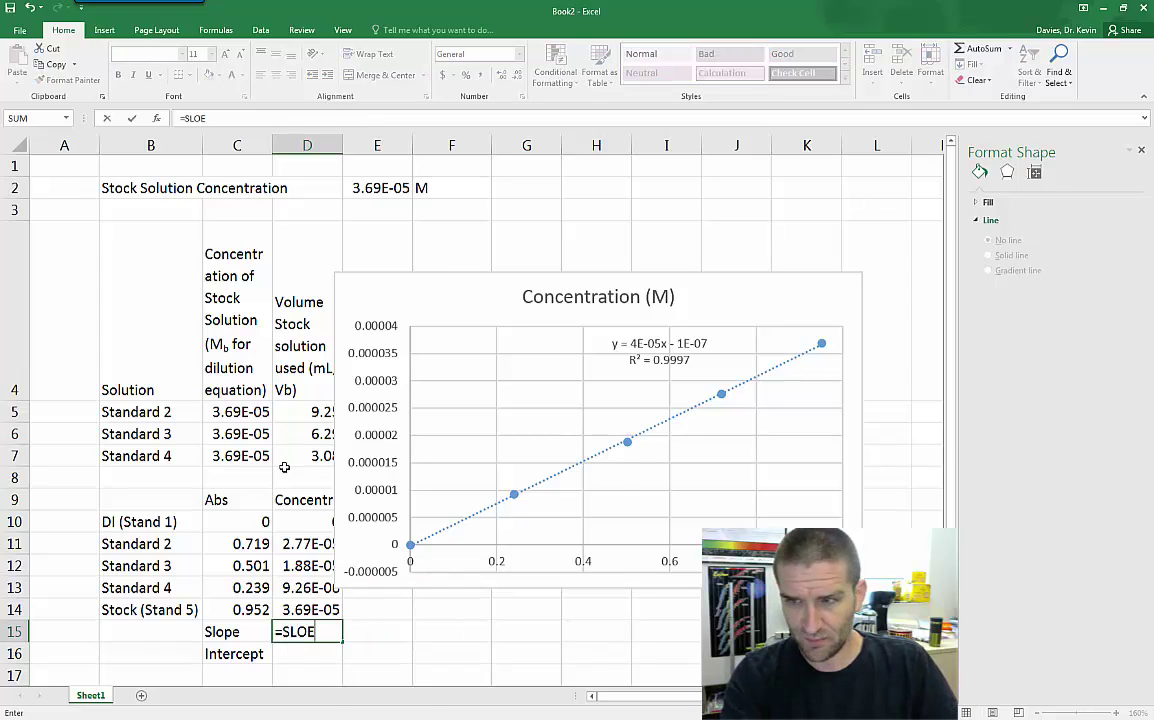
text(()
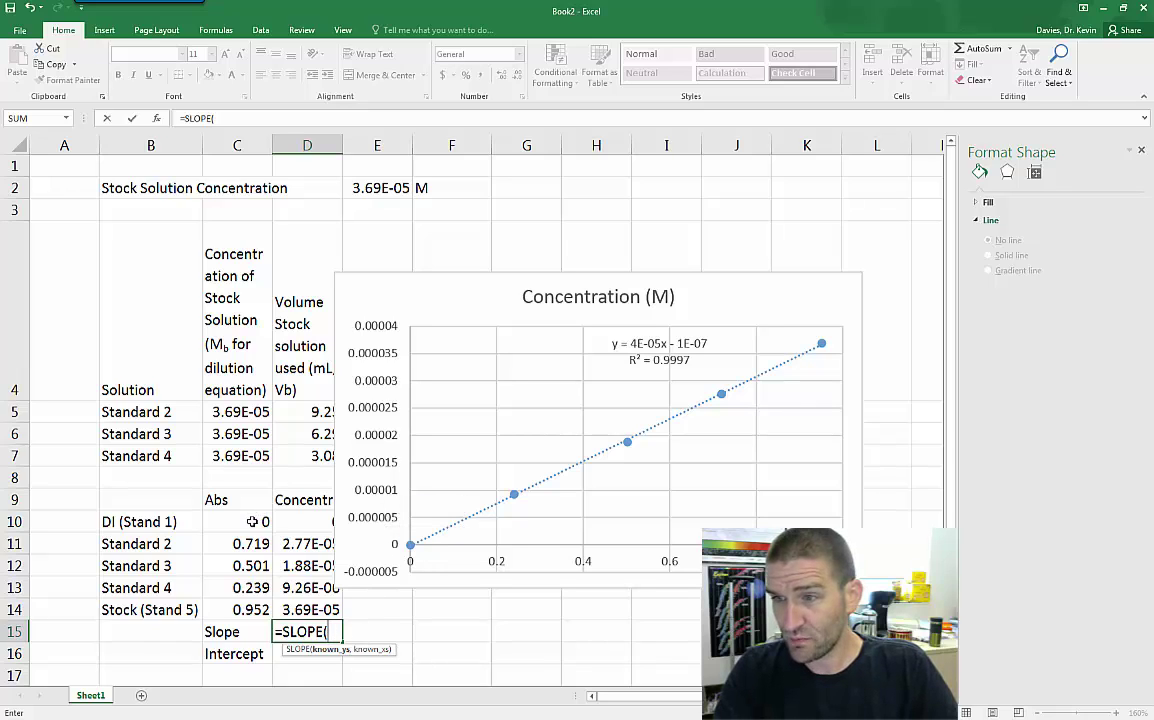
drag(253, 521, 253, 610)
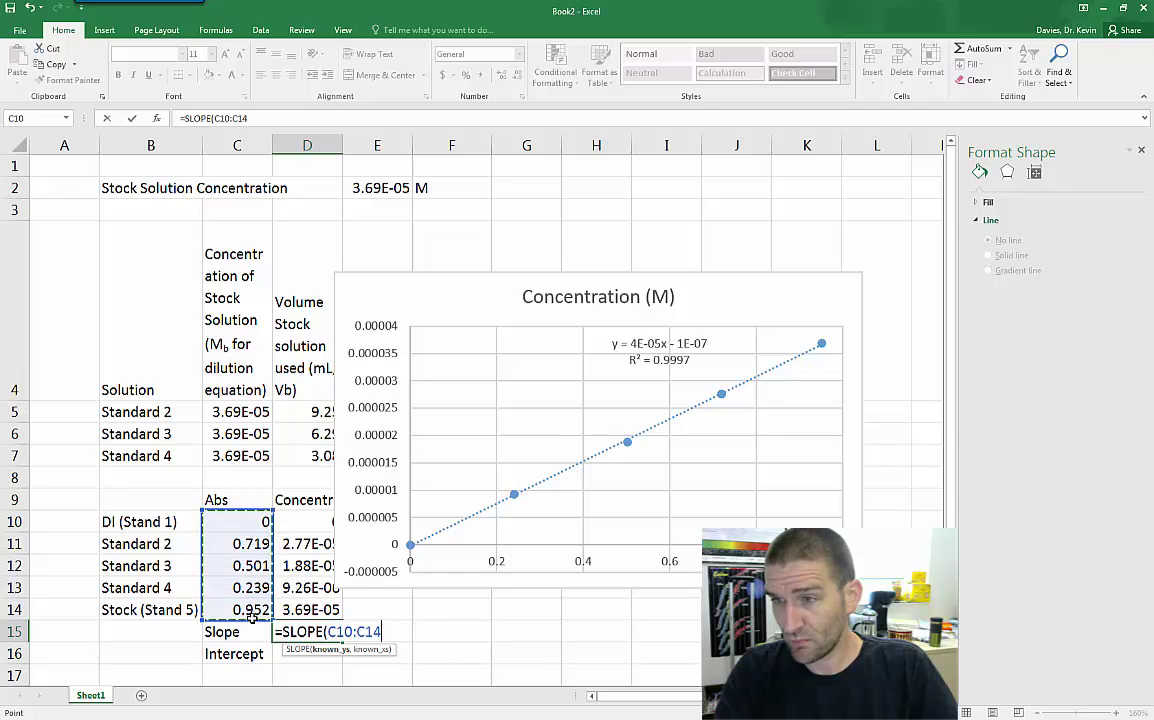
text(,)
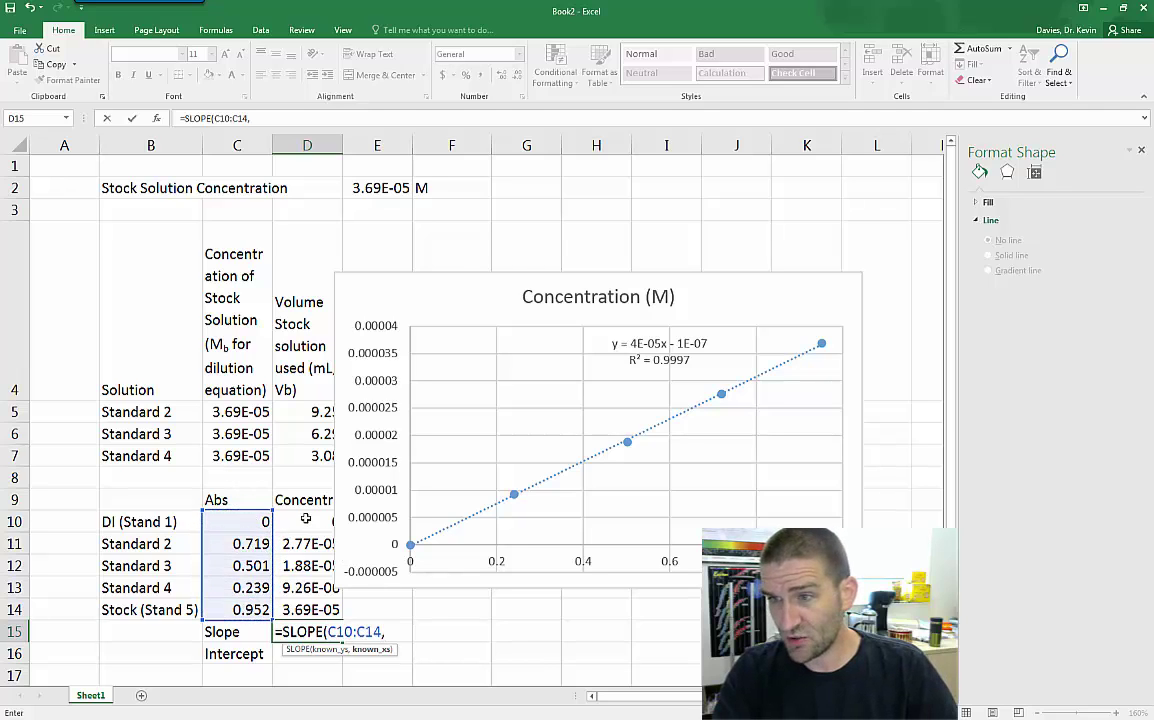
drag(306, 521, 305, 610)
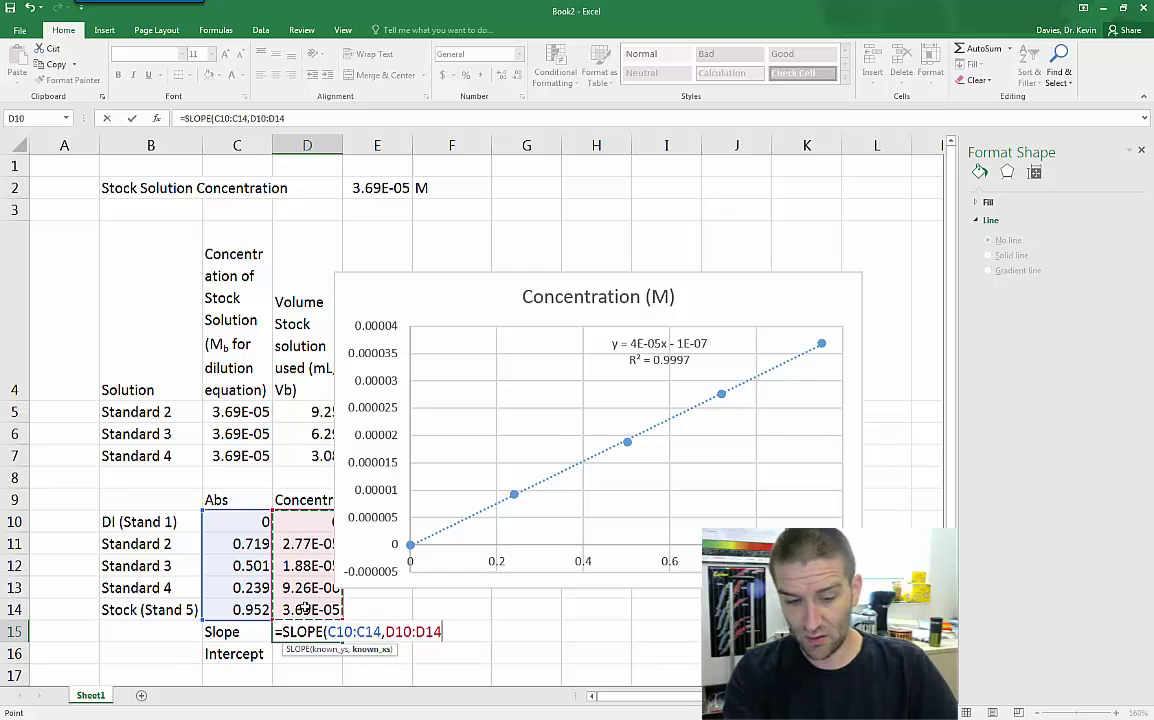
text())
key(Return)
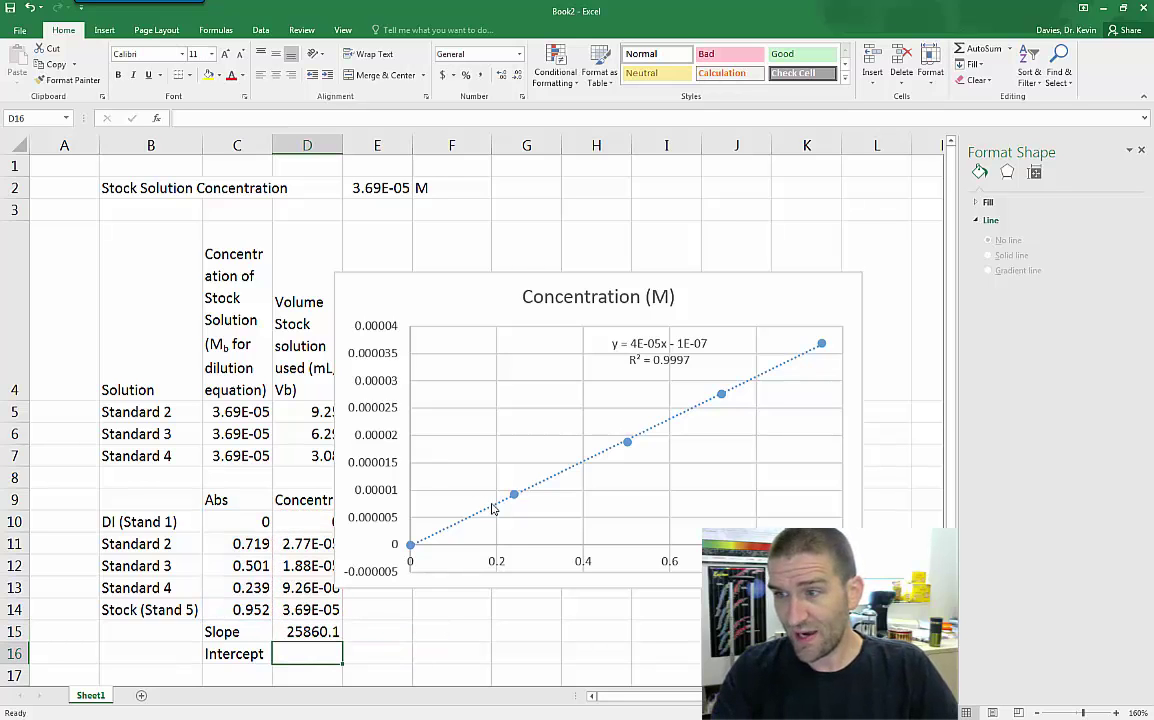
click(566, 470)
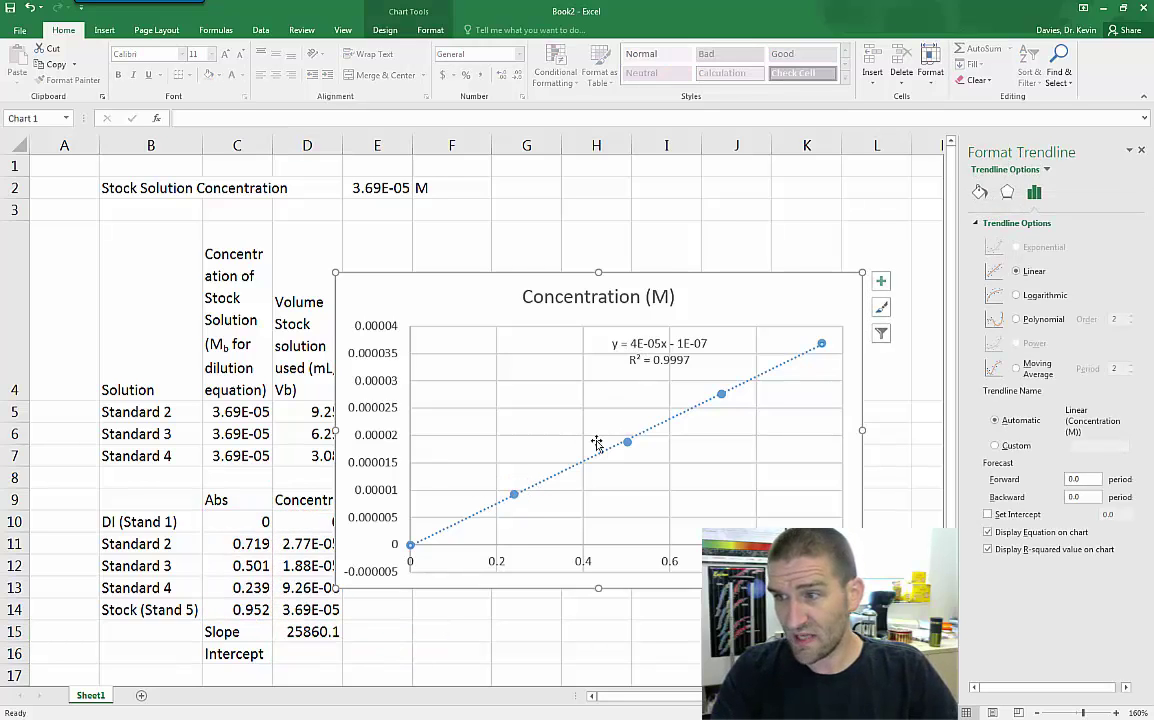
right_click(516, 501)
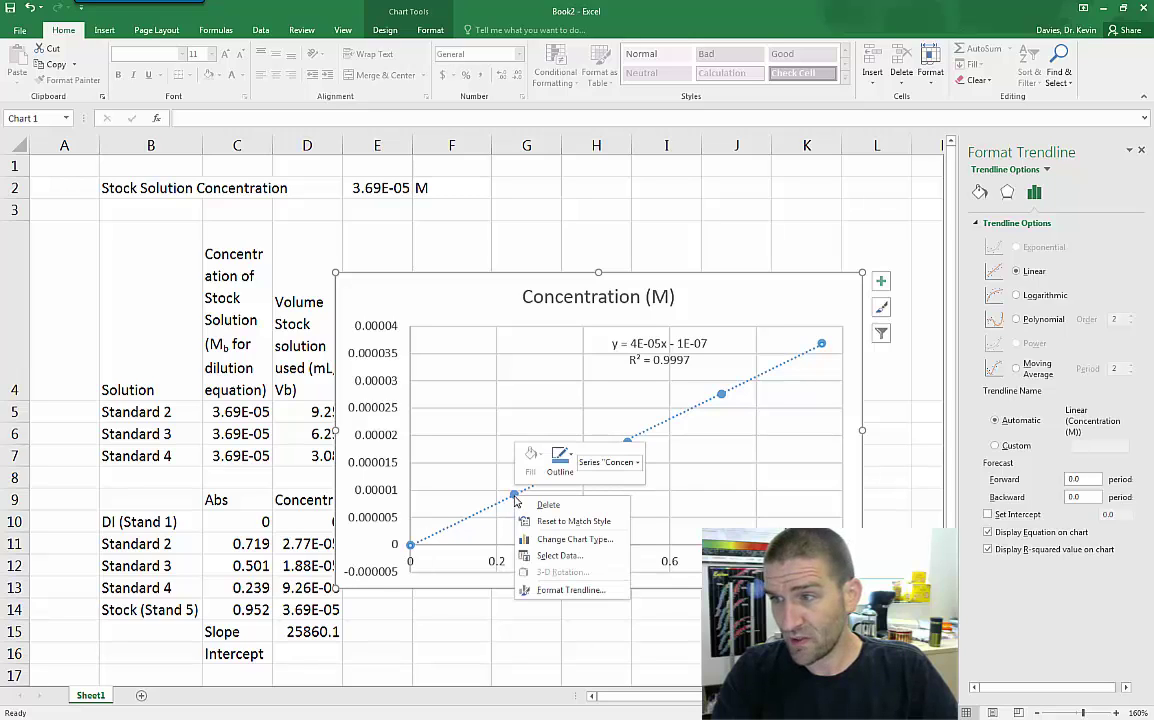
click(536, 555)
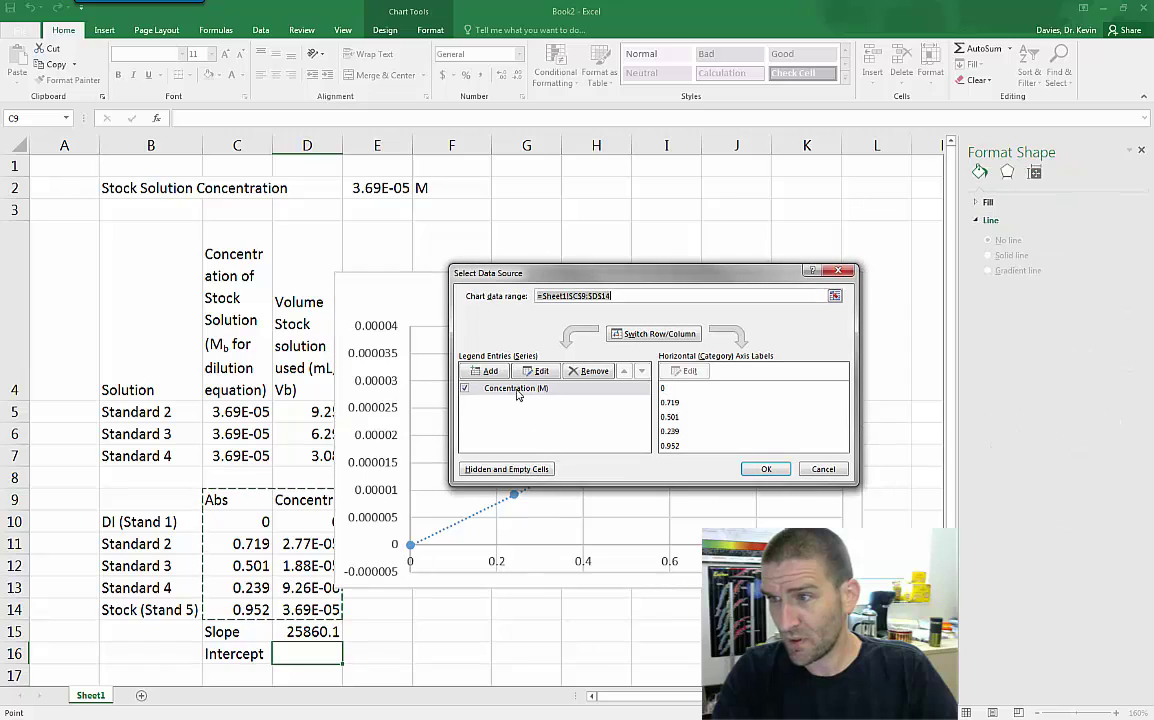
click(516, 389)
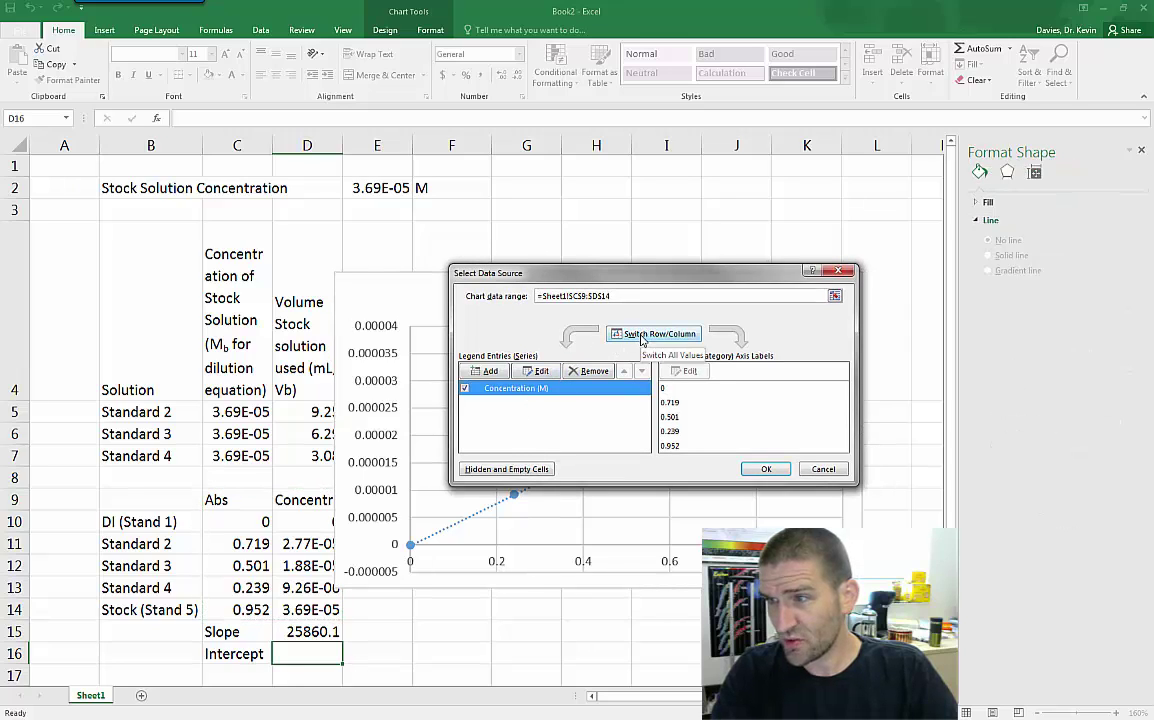
click(641, 336)
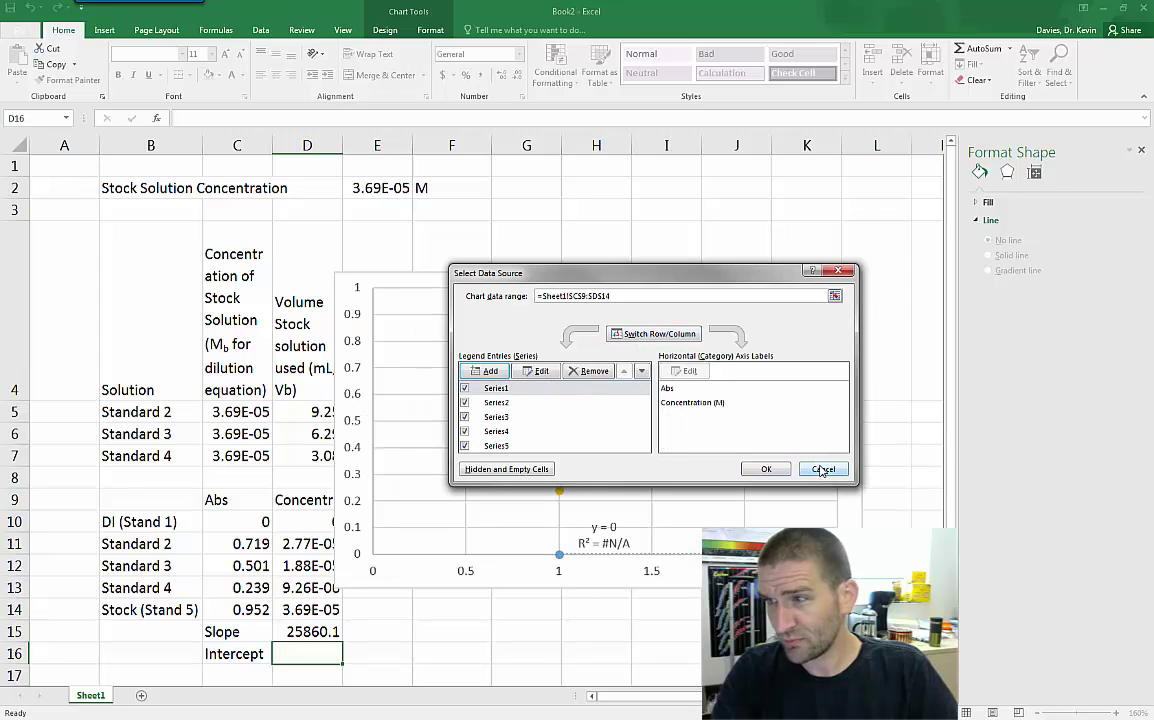
click(768, 470)
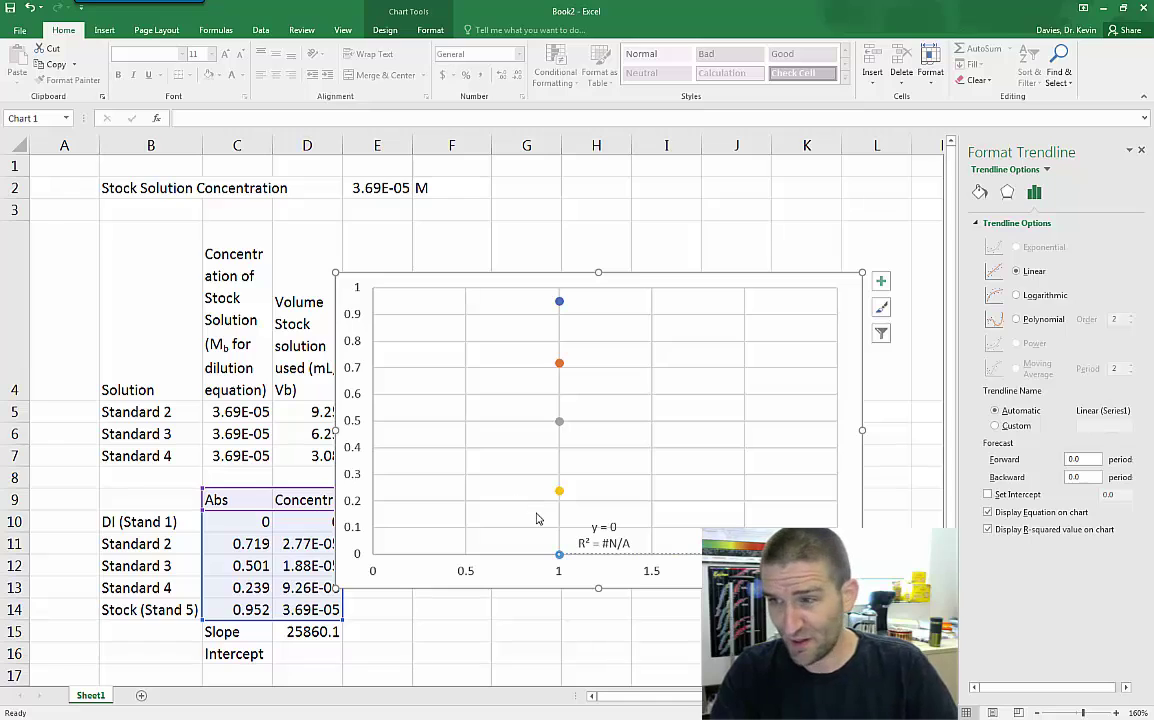
key(Escape)
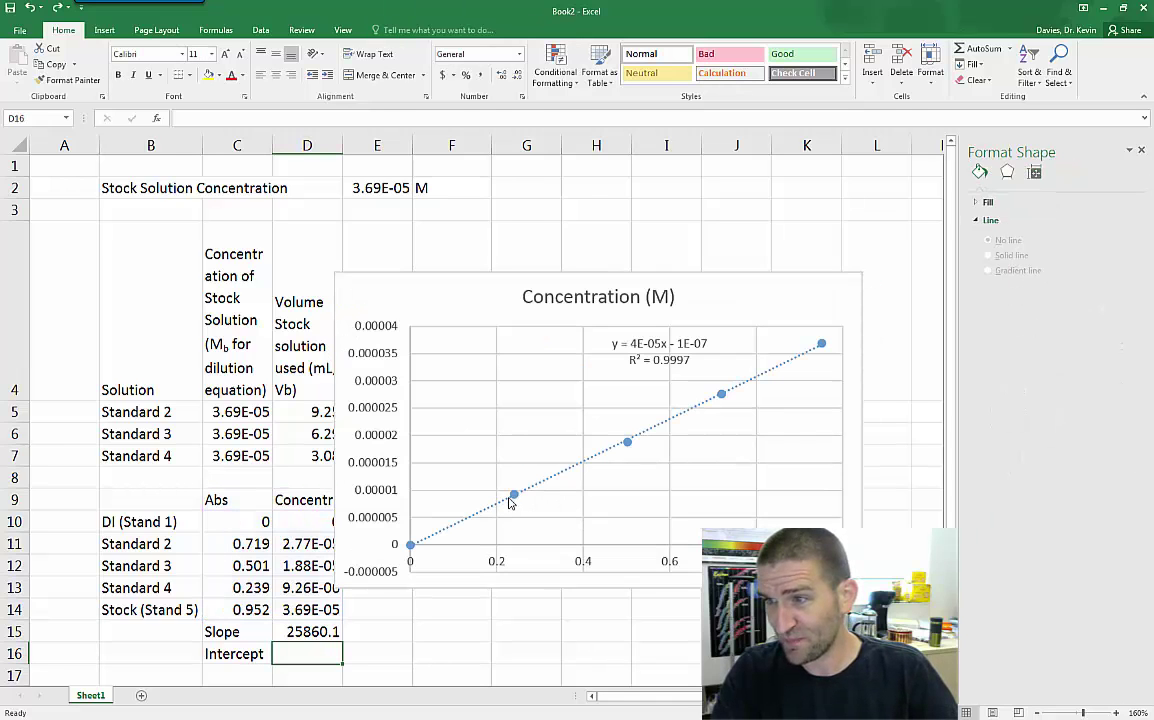
In the Concentration (M) series' data settings, copy the C10:C14 reference into the Y values
right_click(510, 500)
click(536, 533)
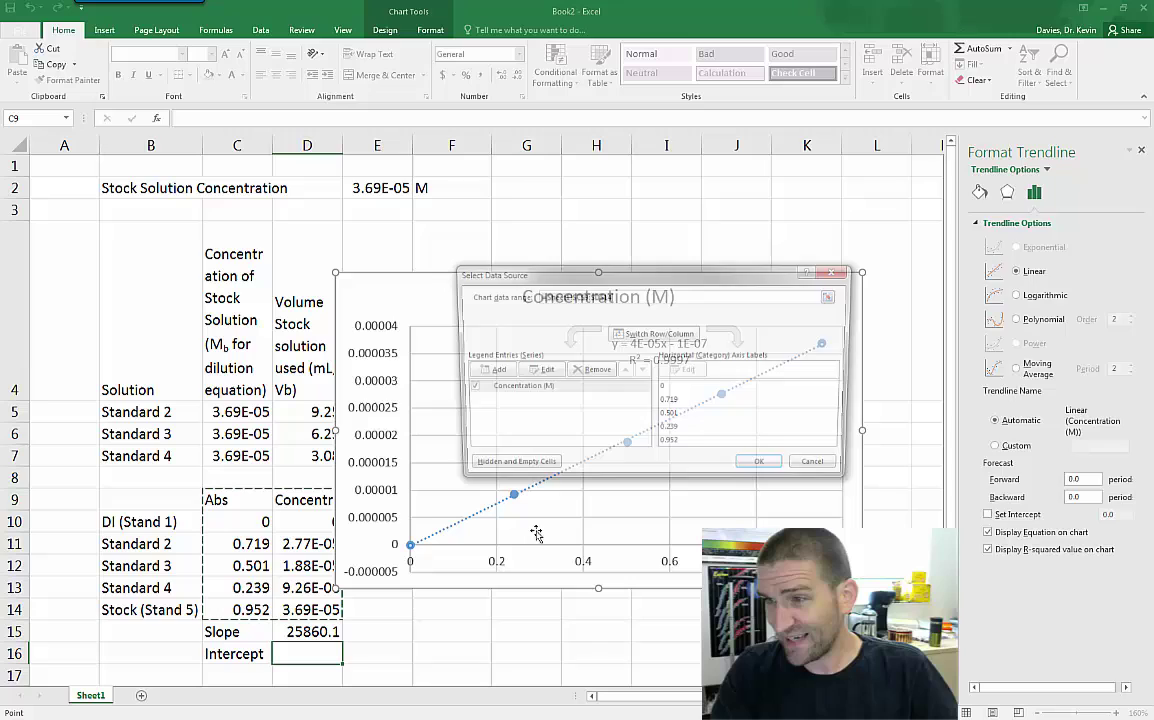
click(527, 373)
click(635, 382)
triple_click(634, 379)
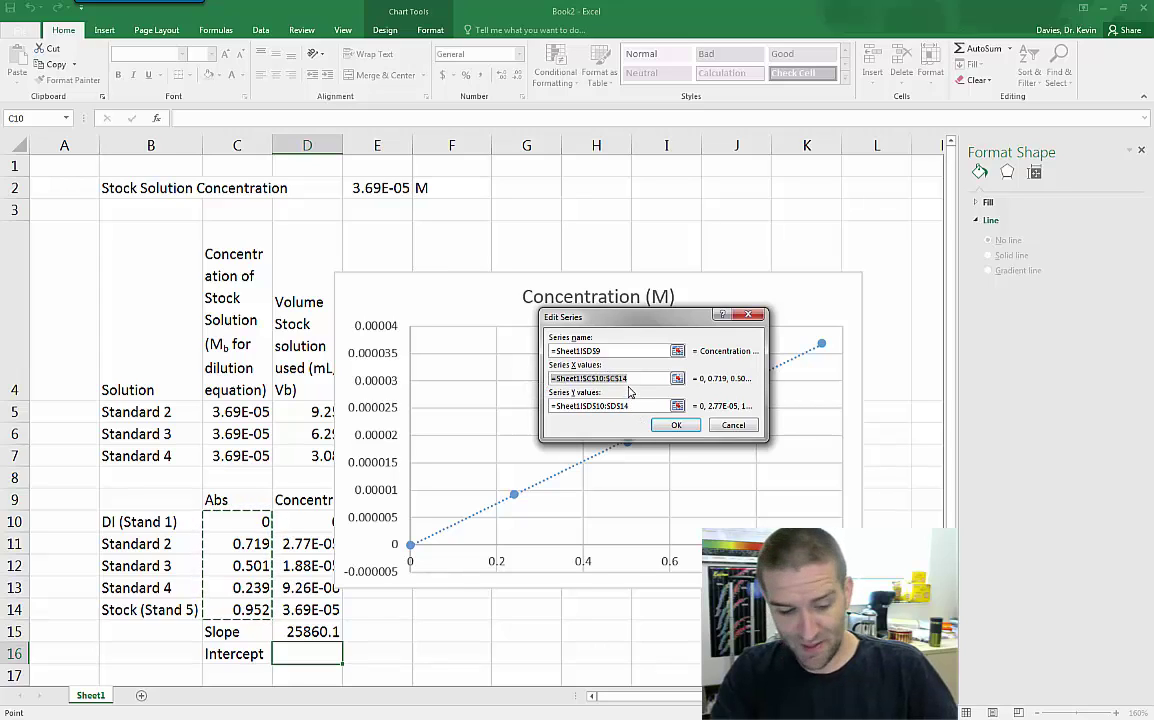
right_click(624, 377)
click(640, 403)
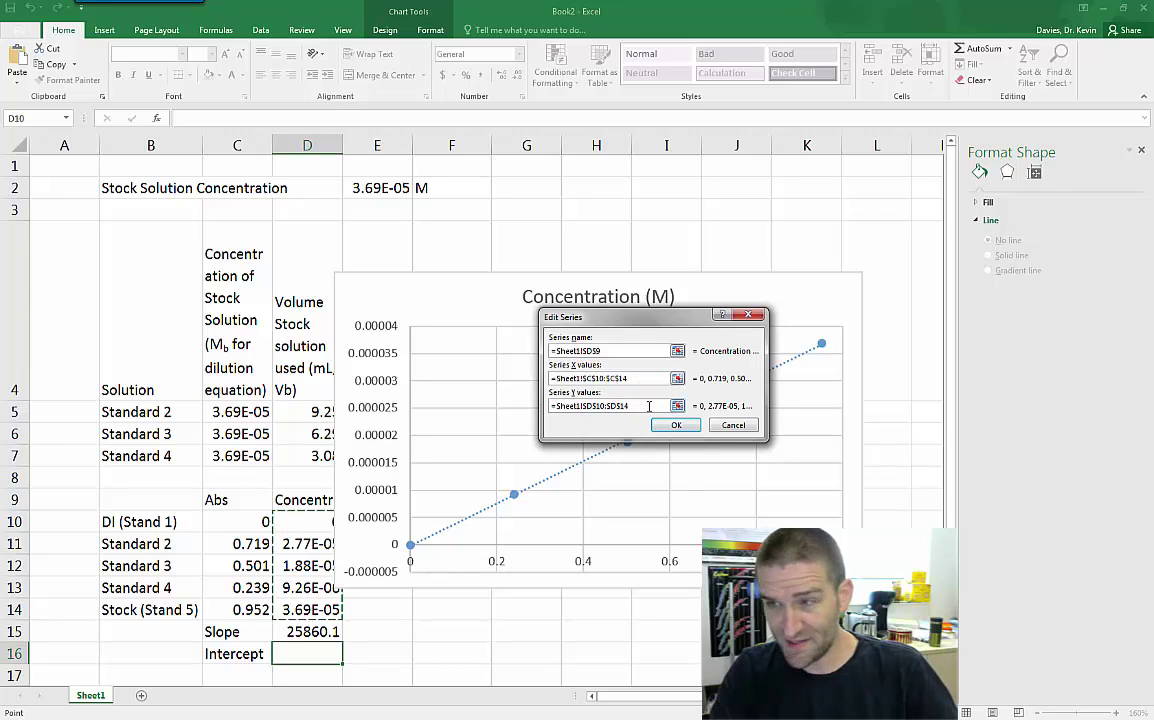
right_click(652, 406)
click(668, 453)
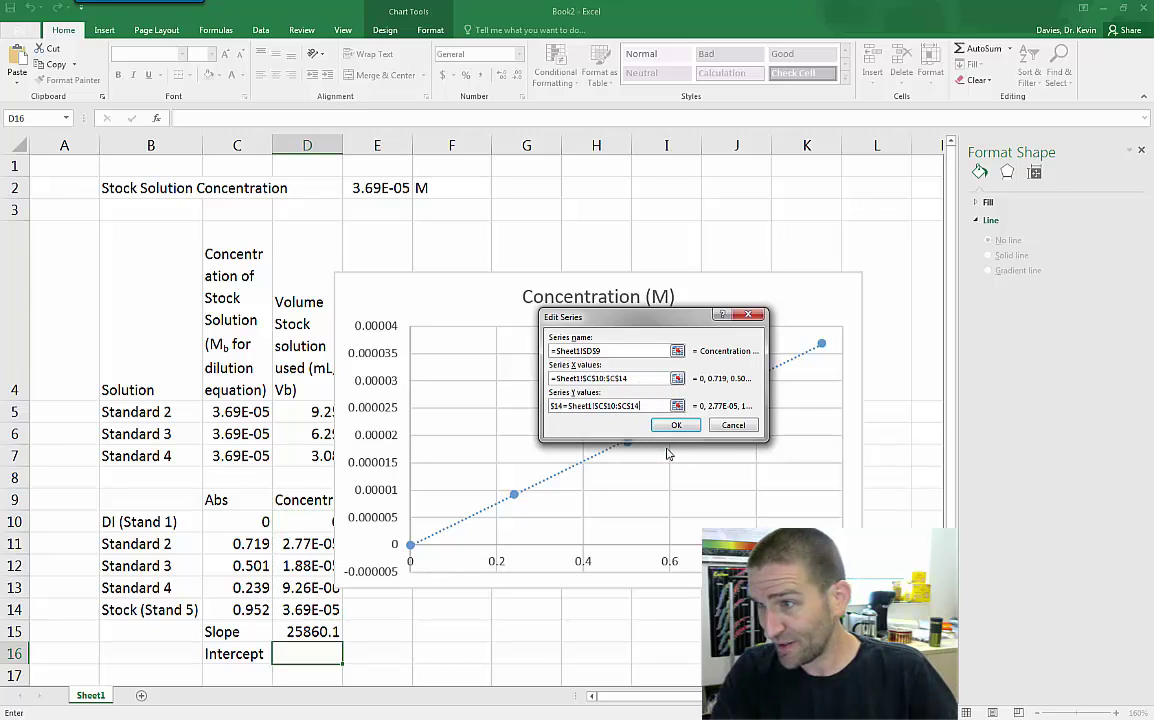
Move D10:D14 into the X values and apply, giving trendline y = 25860x + 0.0031
drag(556, 405, 504, 403)
right_click(581, 408)
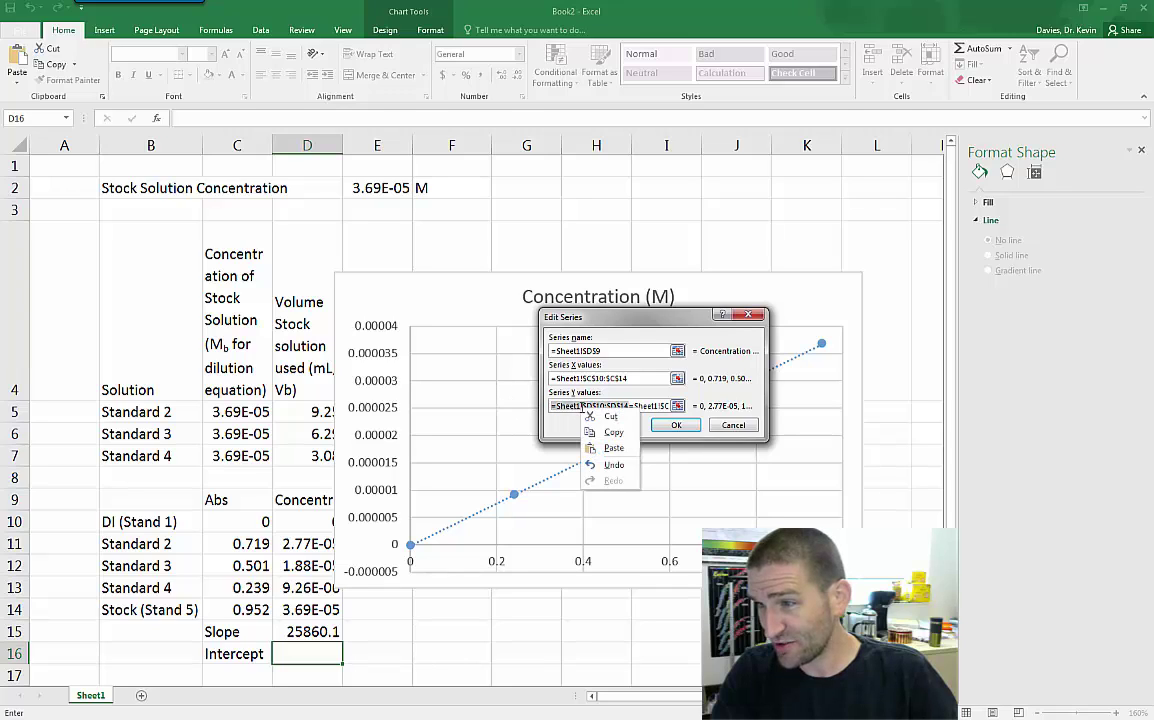
click(597, 413)
drag(636, 381, 528, 381)
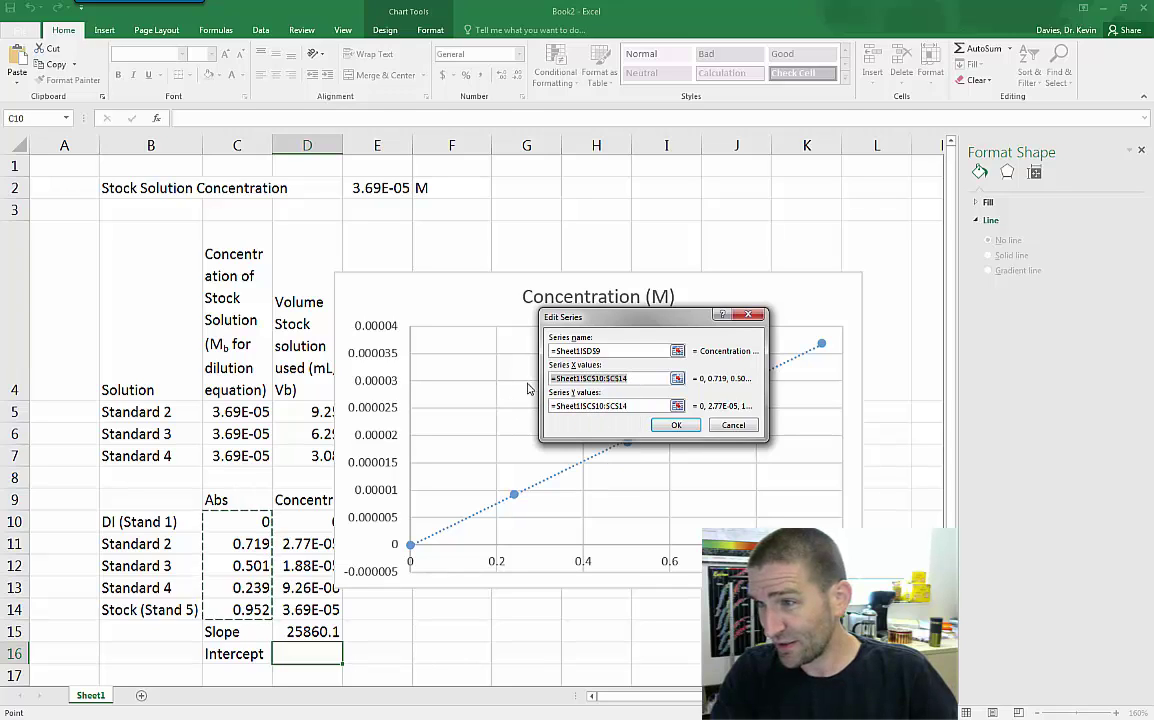
right_click(568, 379)
click(597, 418)
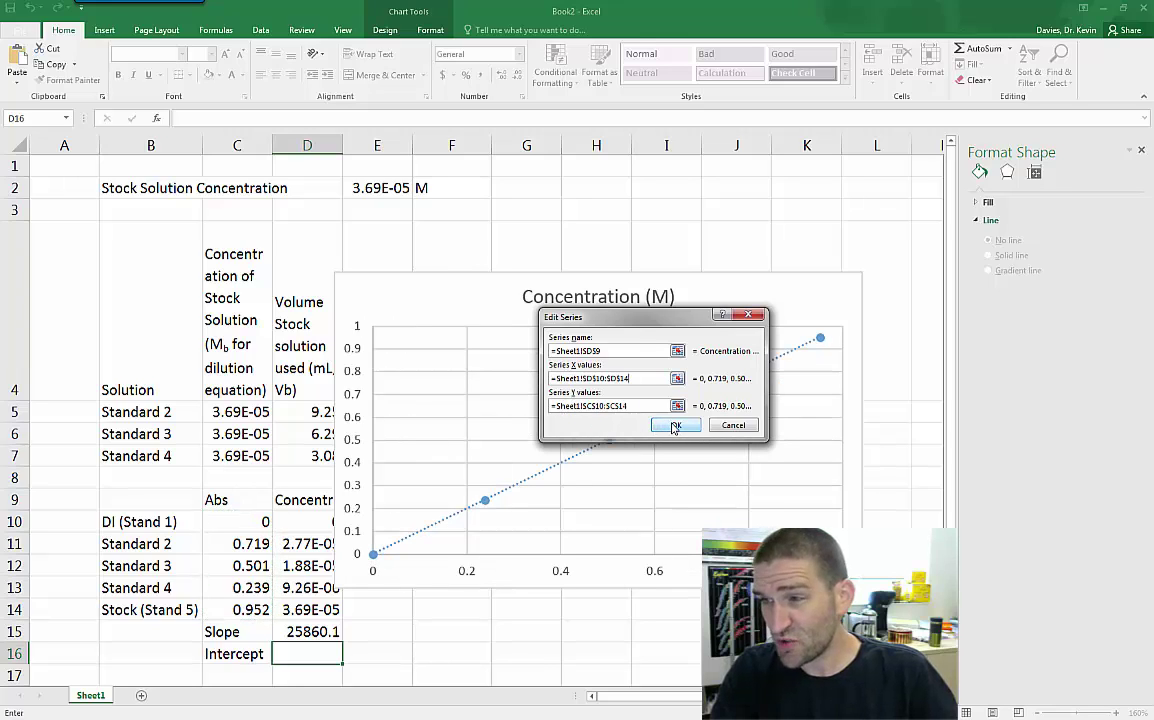
click(675, 427)
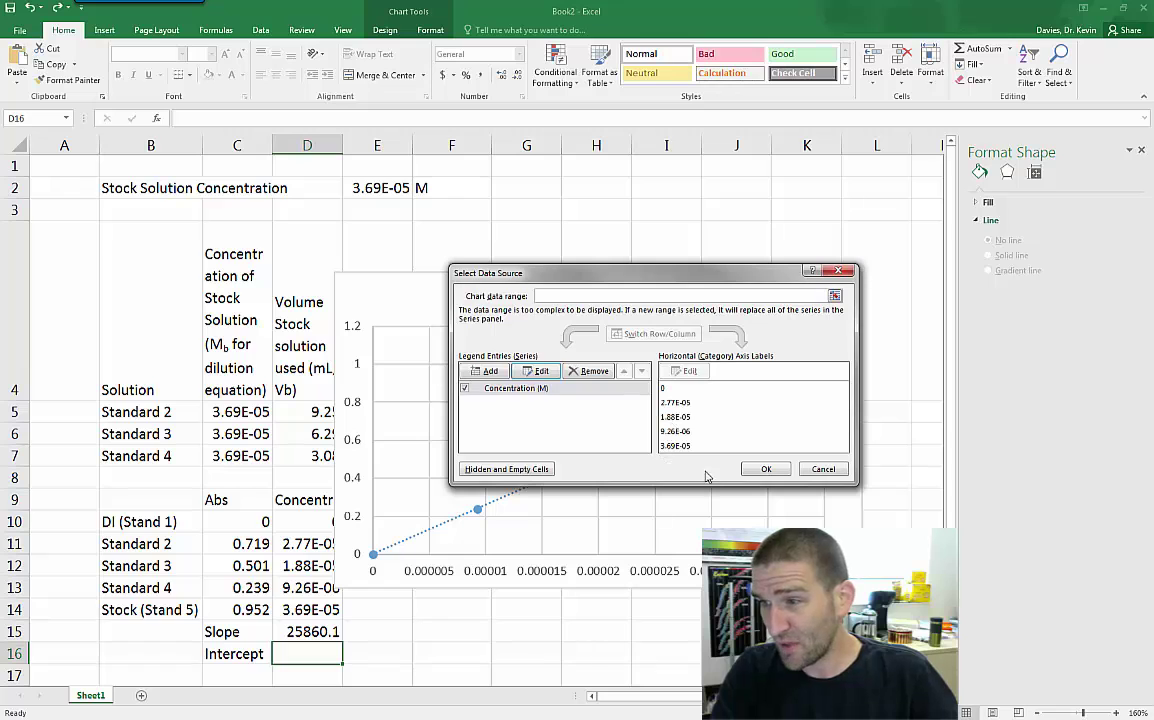
click(766, 469)
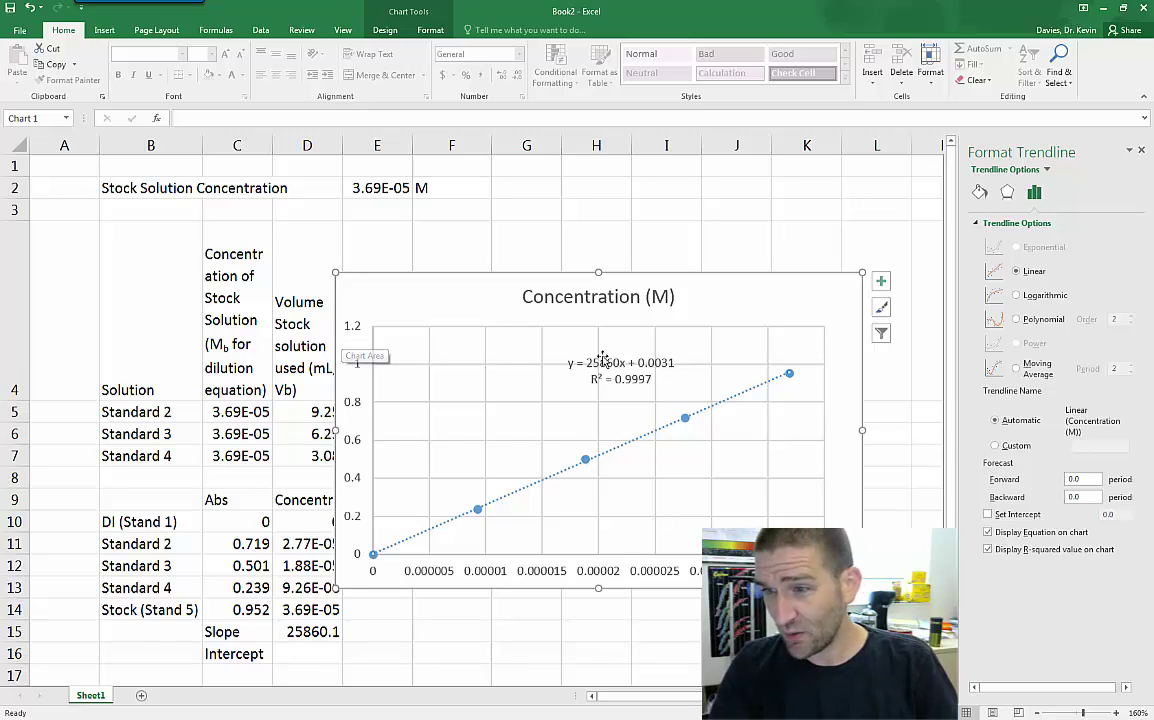
Format the horizontal axis labels as Scientific with two decimals, e.g. 5.00E-06
click(600, 575)
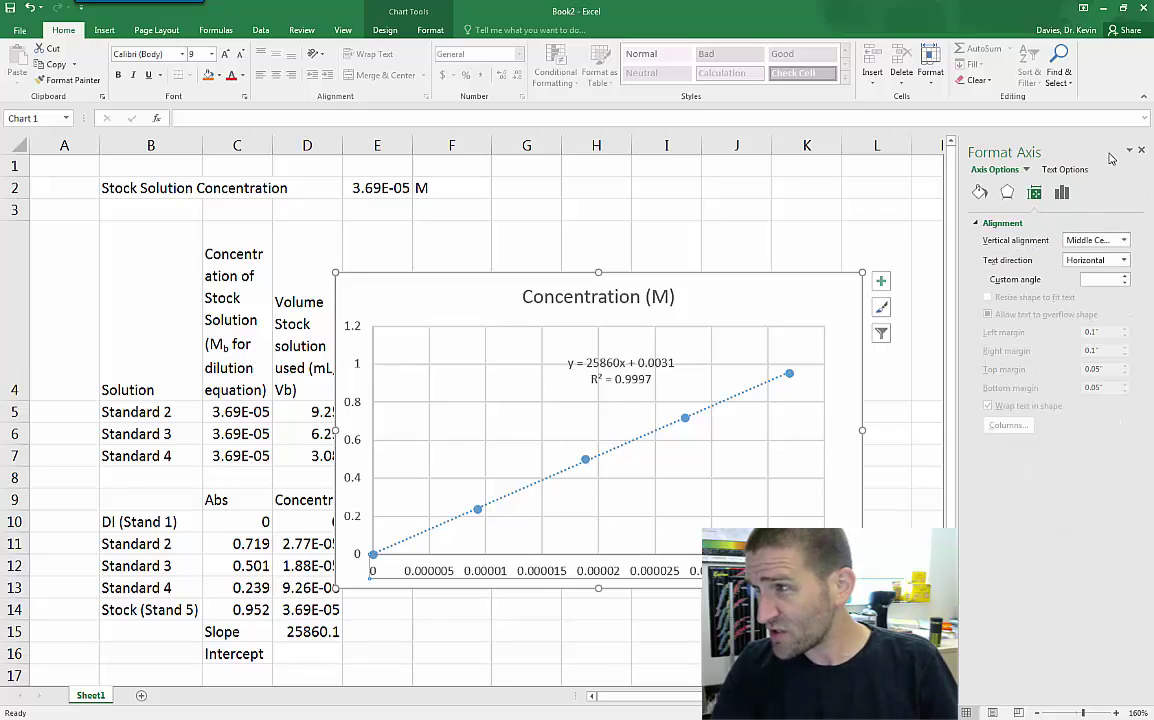
click(1063, 194)
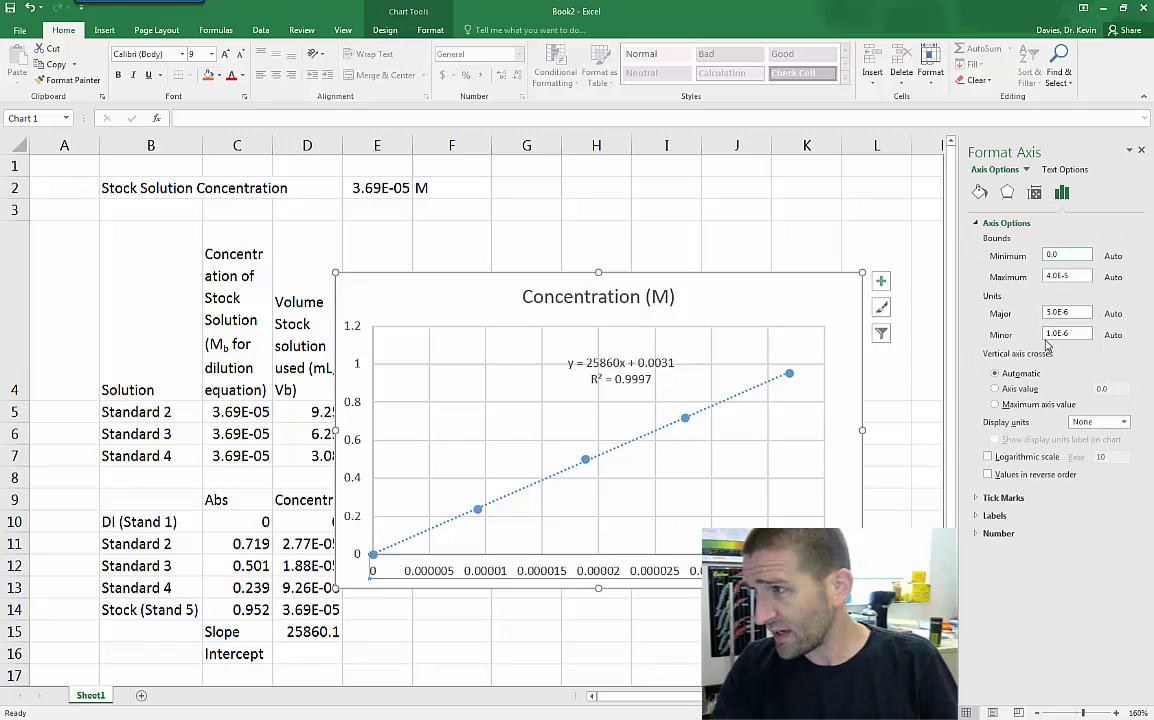
click(993, 536)
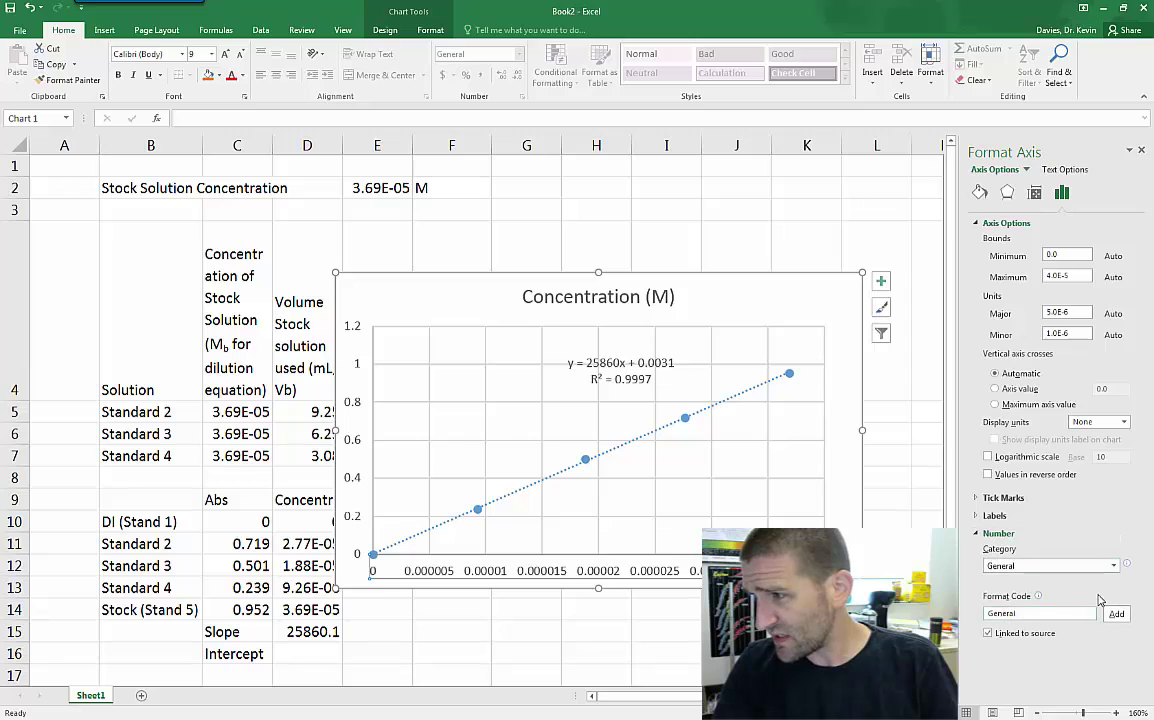
click(1113, 566)
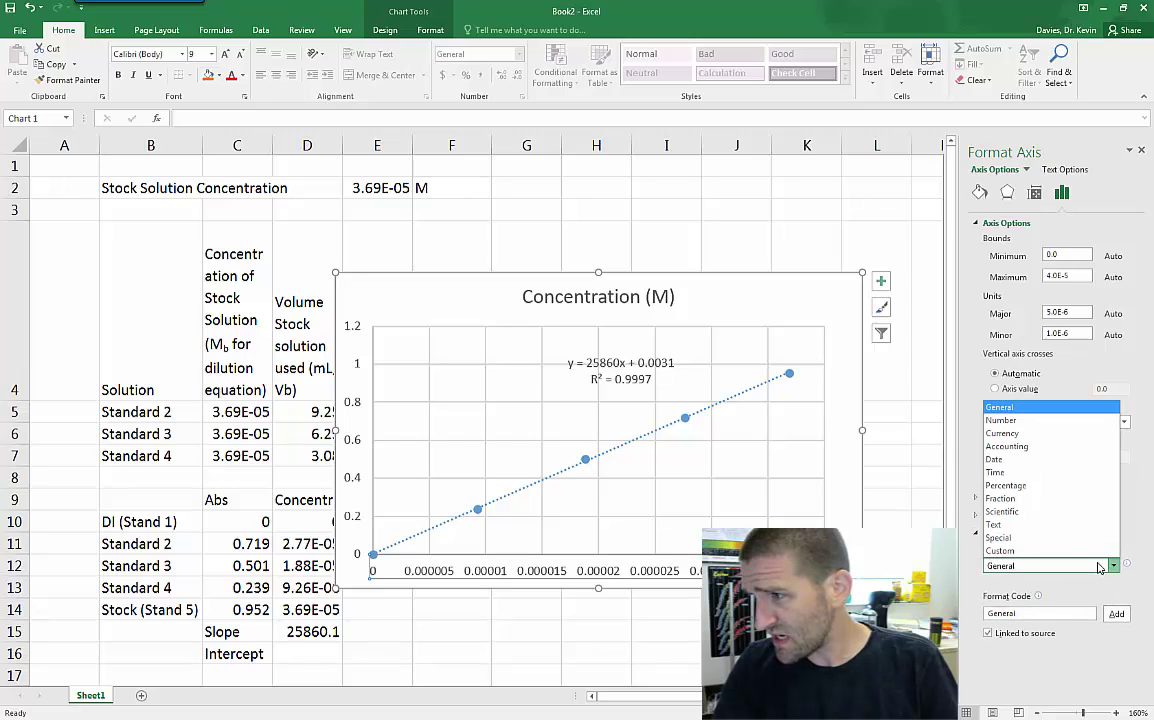
click(1028, 511)
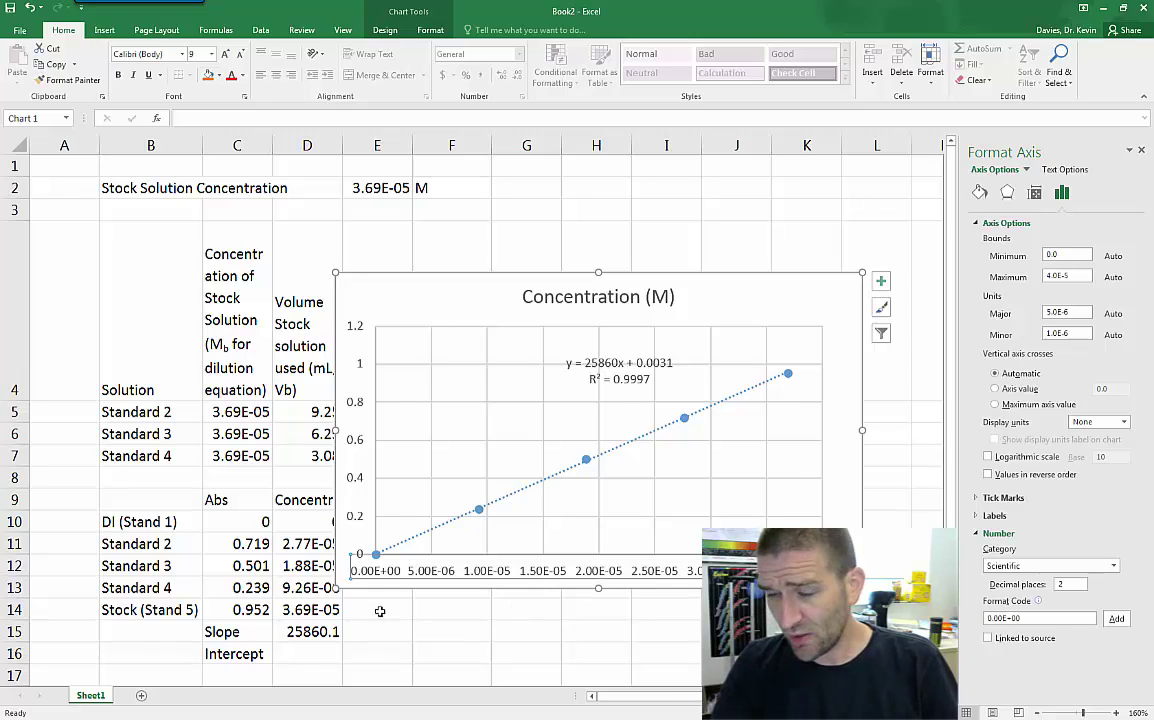
click(372, 632)
Enter =INTERCEPT(C10:C14,D10:D14) in D16, returning 0.00315
click(299, 663)
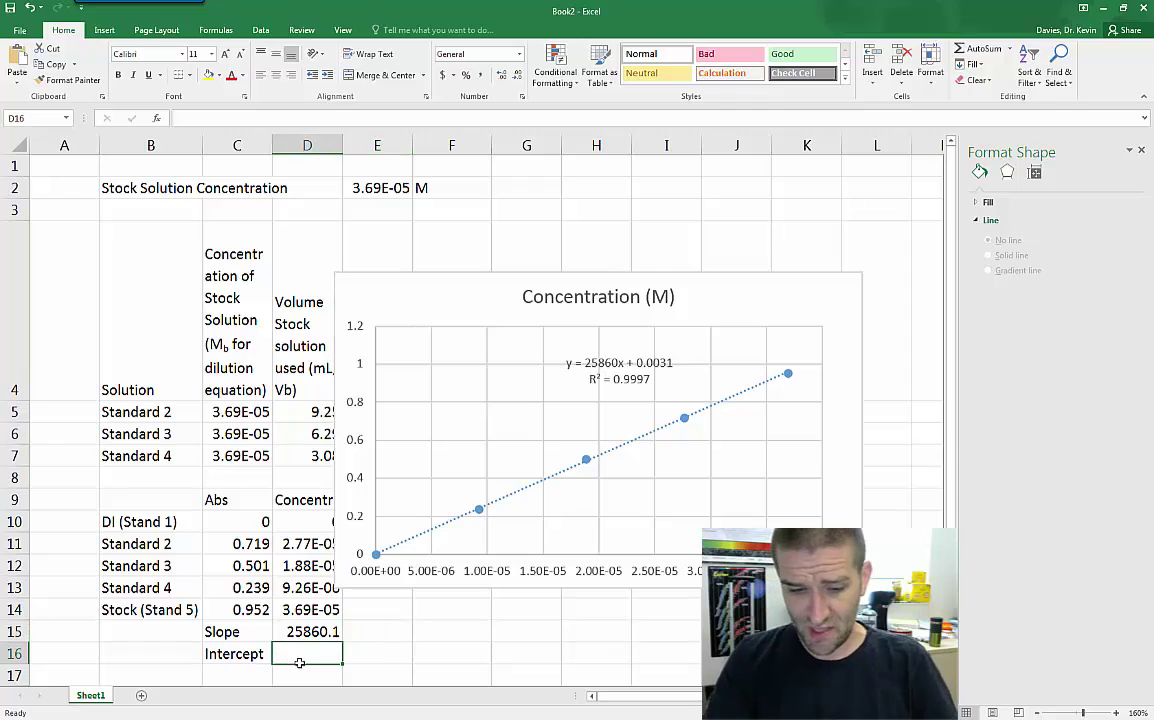
text(=)
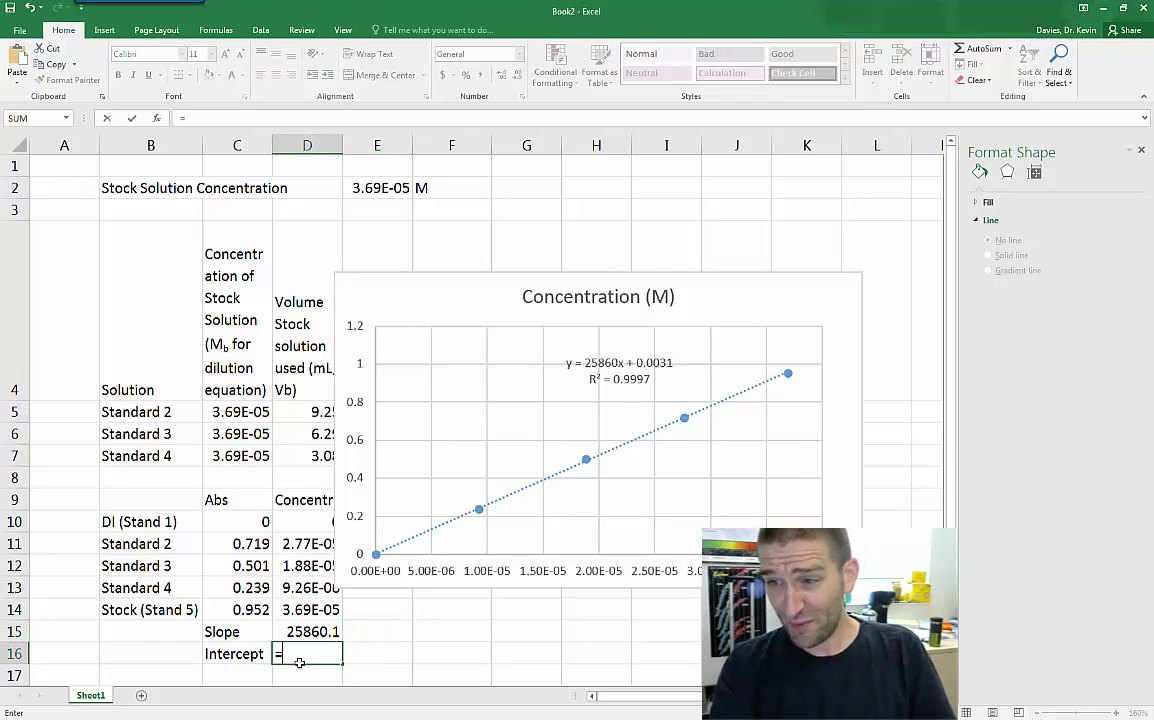
text(IN)
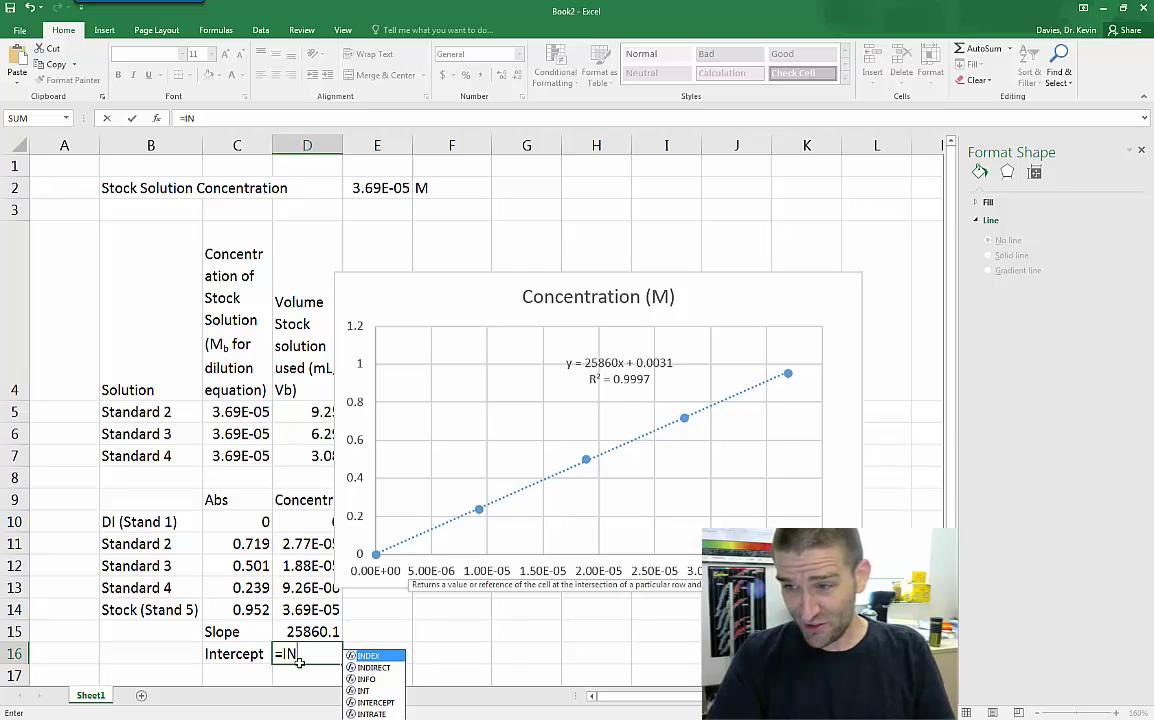
double_click(387, 704)
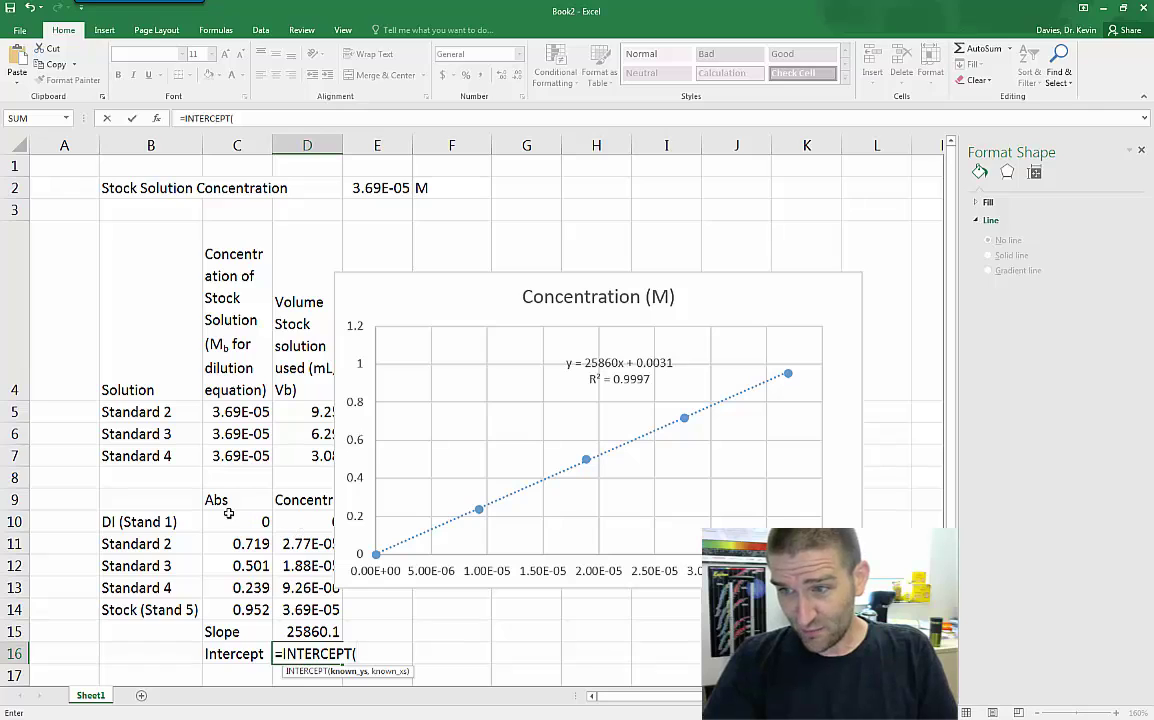
drag(230, 518, 240, 612)
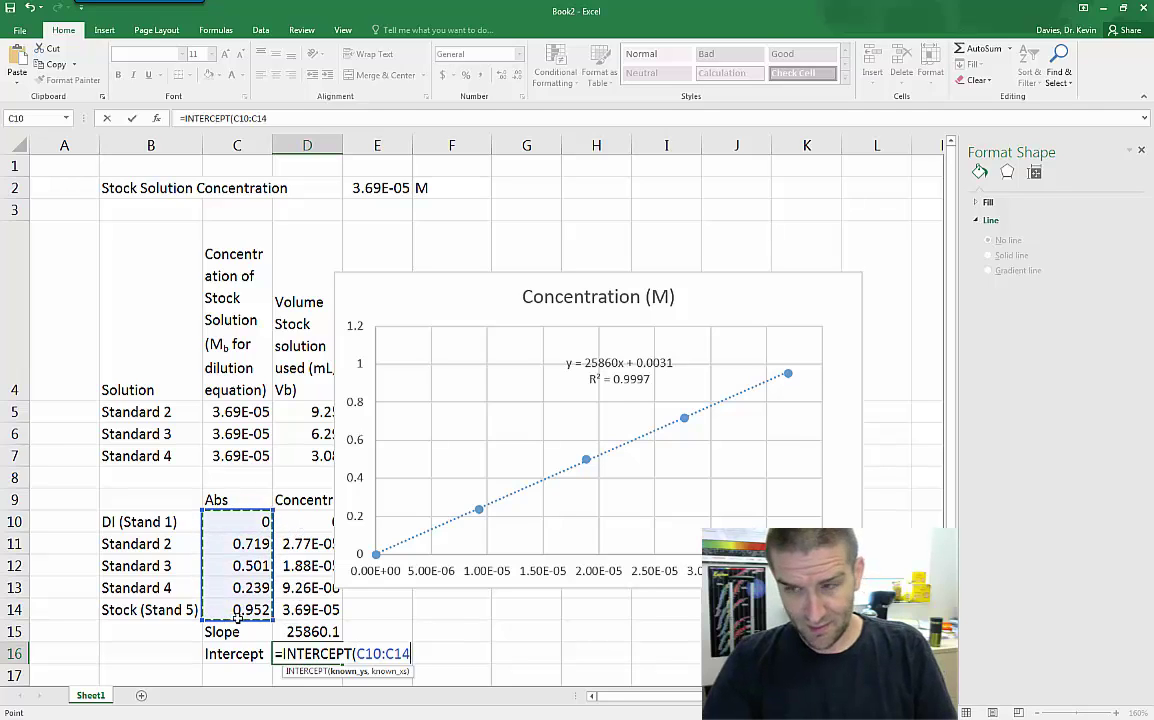
text(,)
drag(306, 521, 316, 612)
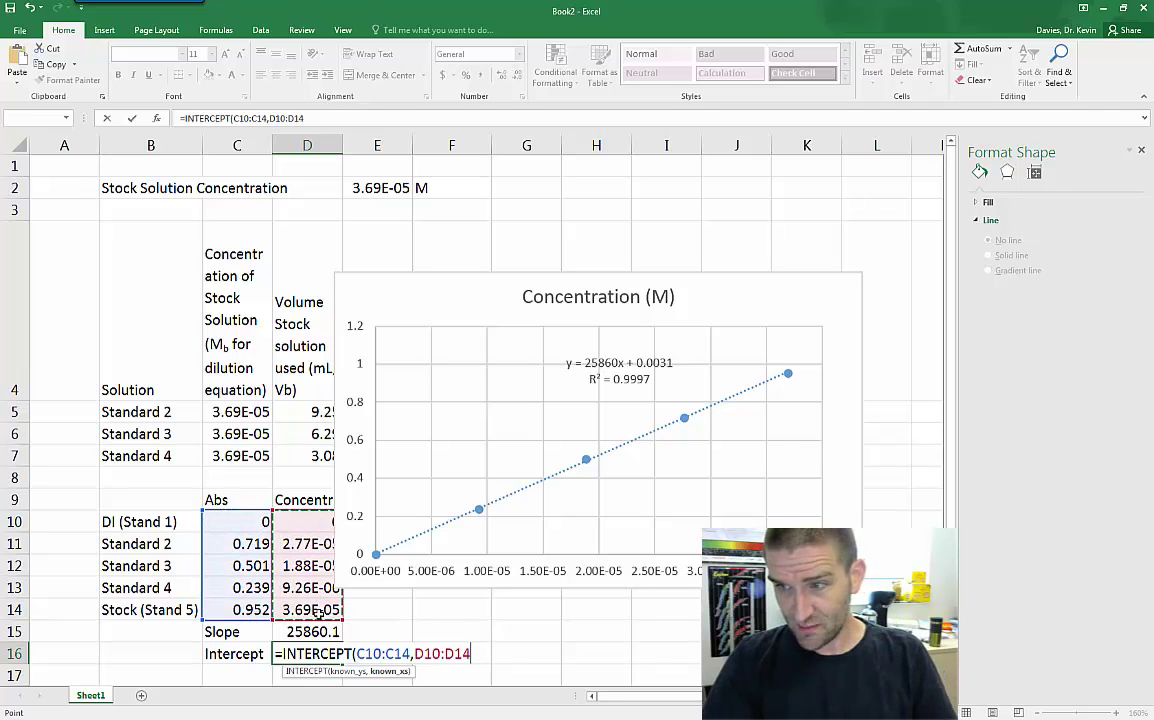
text())
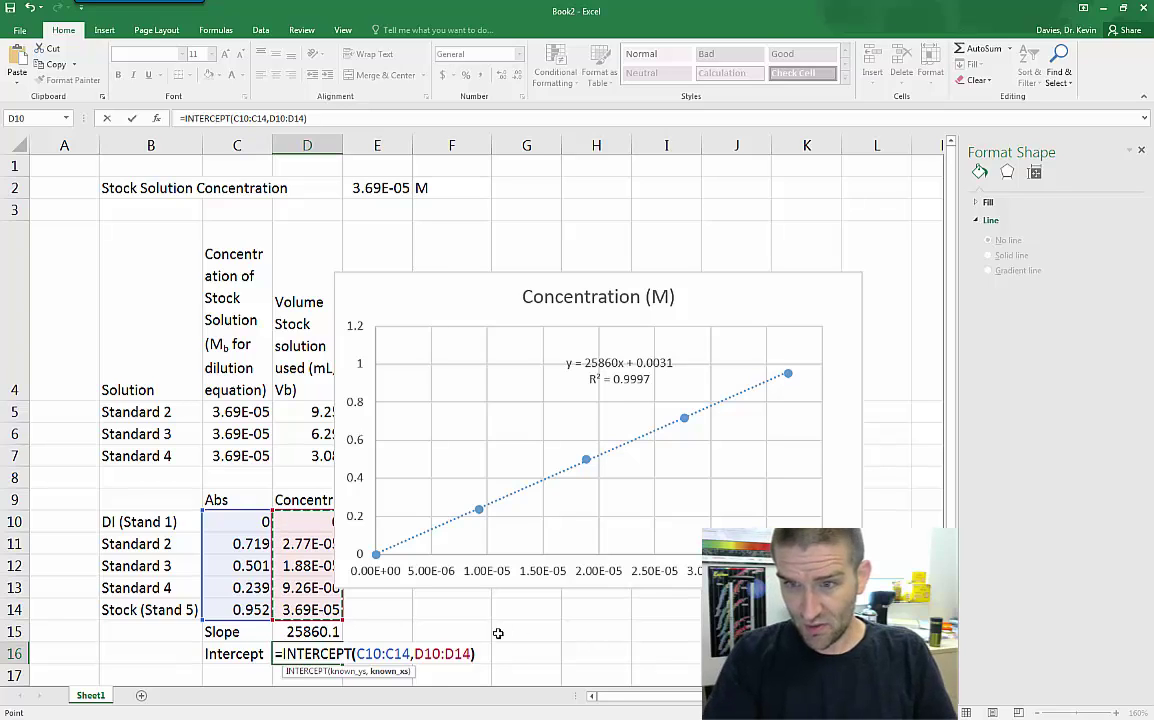
key(Return)
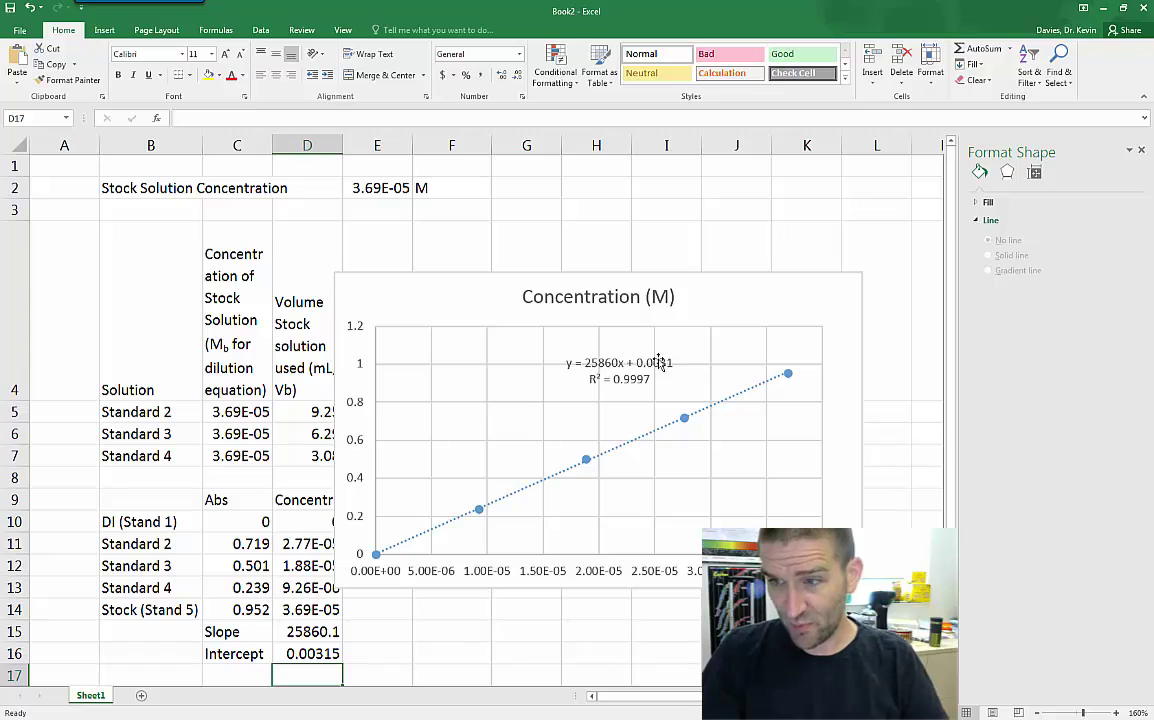
Enter 0.452 in F15 as the unknown's absorbance, ending on G15
click(437, 634)
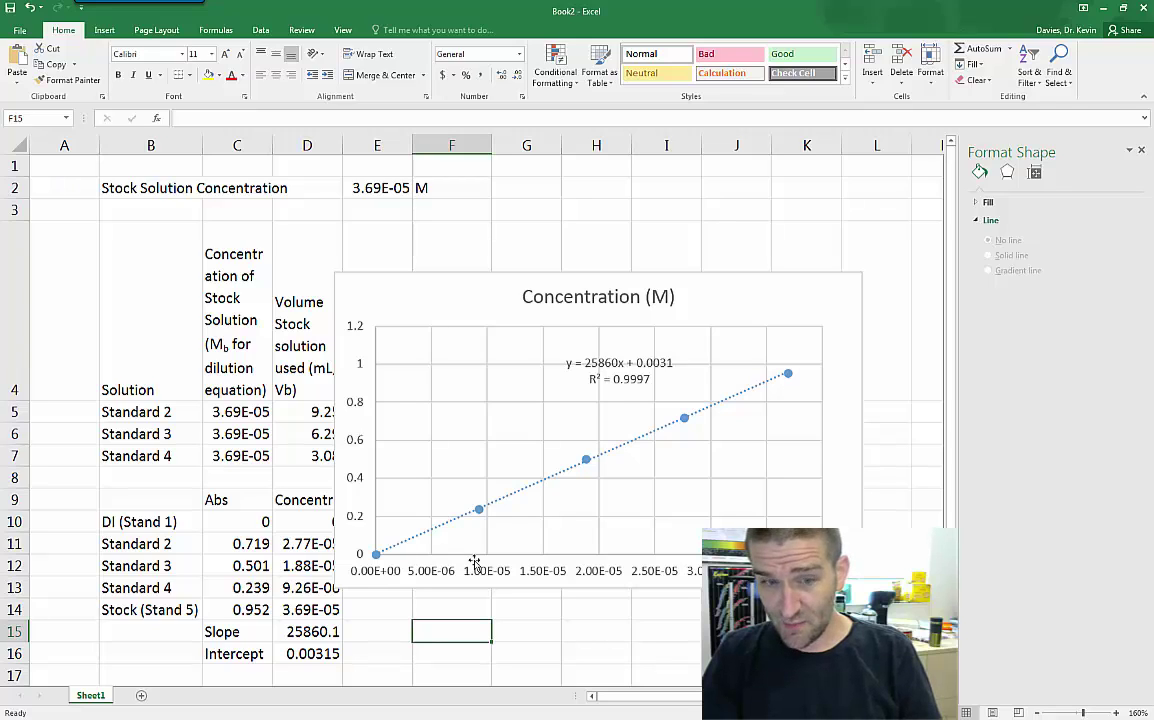
text(.452)
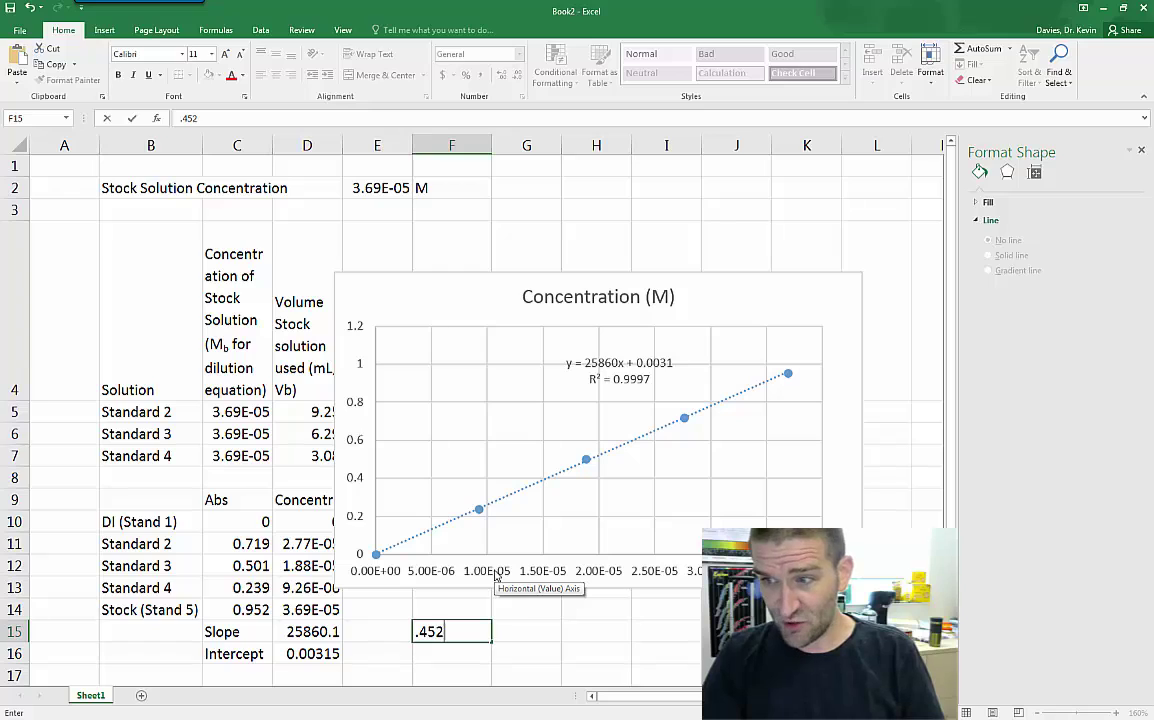
key(Return)
key(Up)
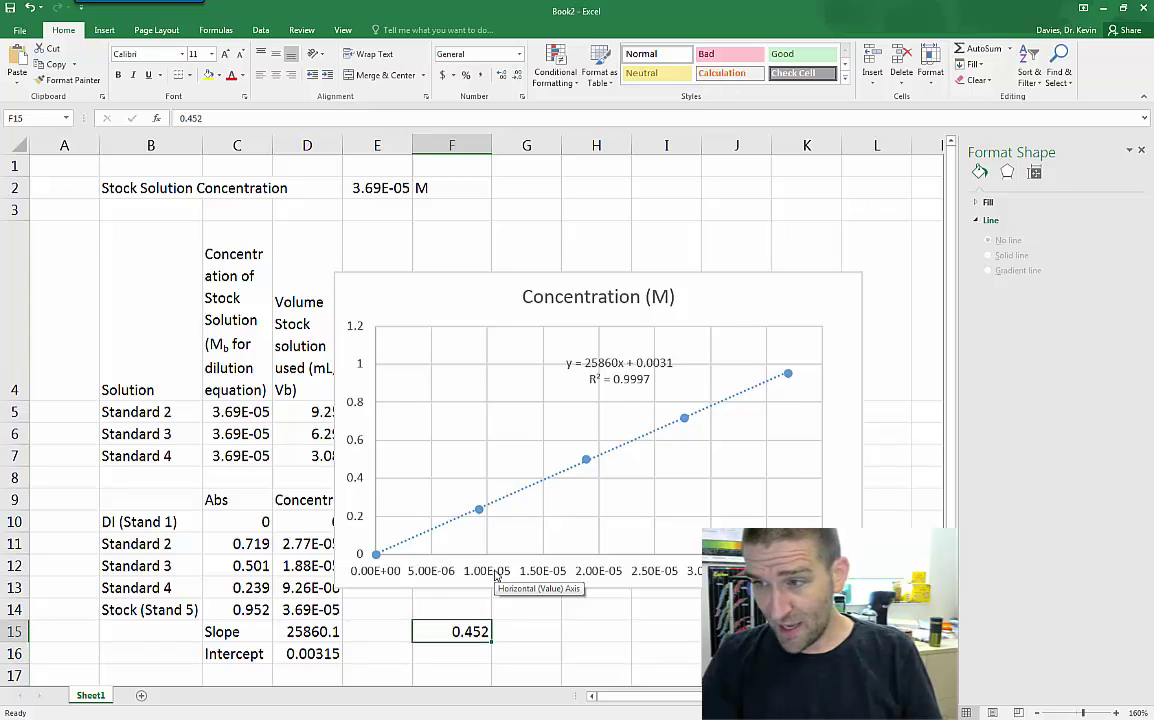
key(Right)
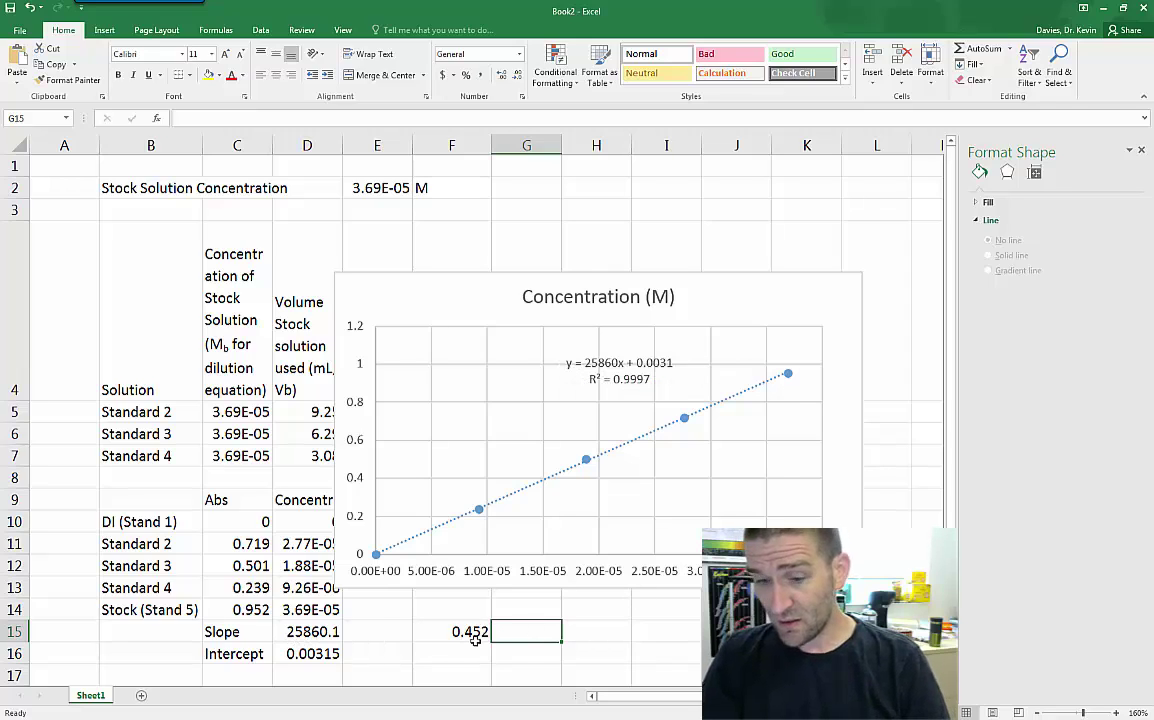
Enter =(F15-D16)/D15 in G15, giving a concentration of 1.7357E-05
text(=)
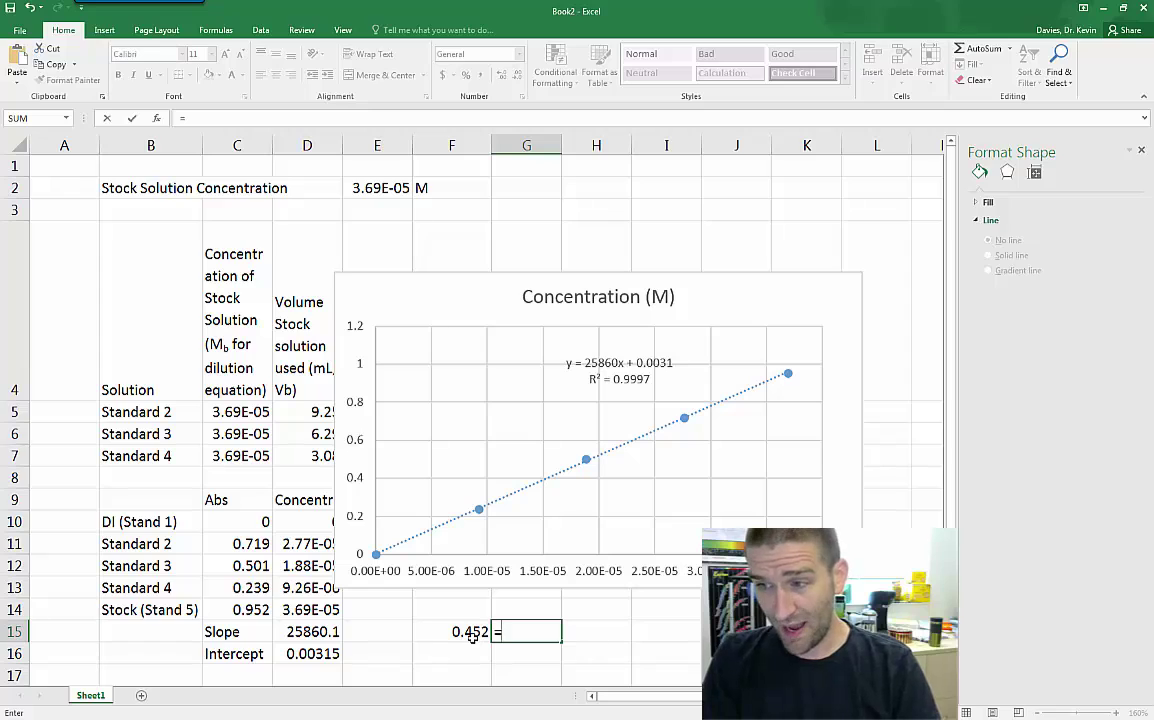
click(473, 637)
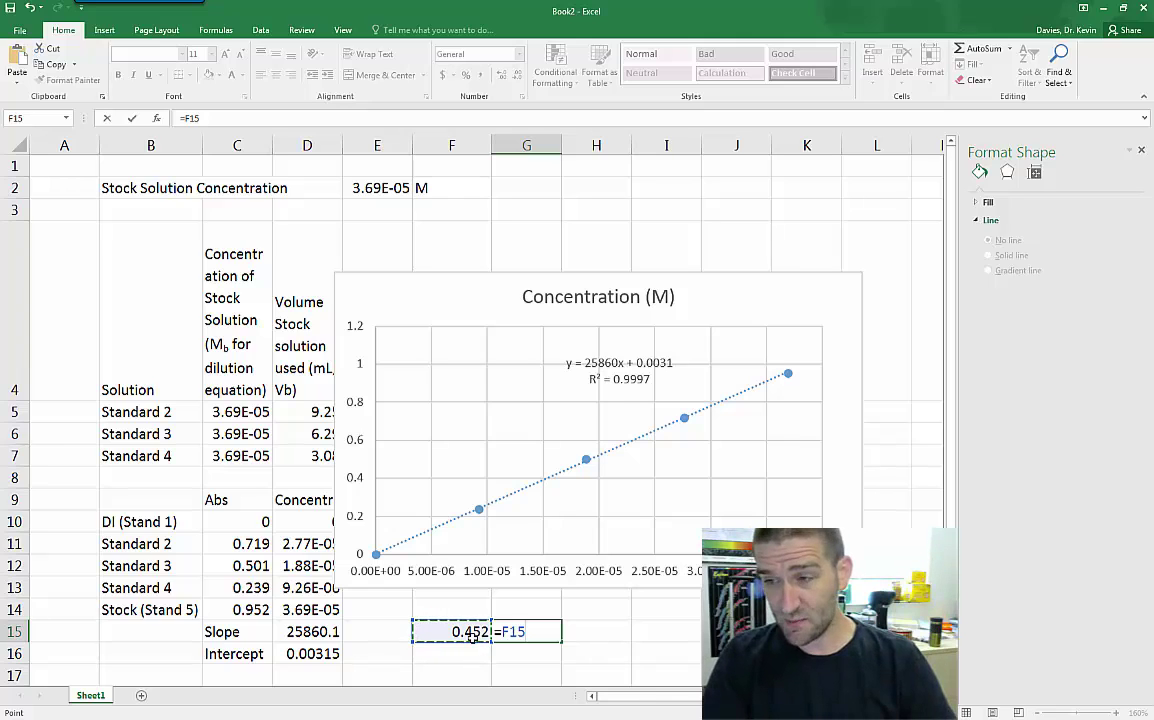
click(310, 656)
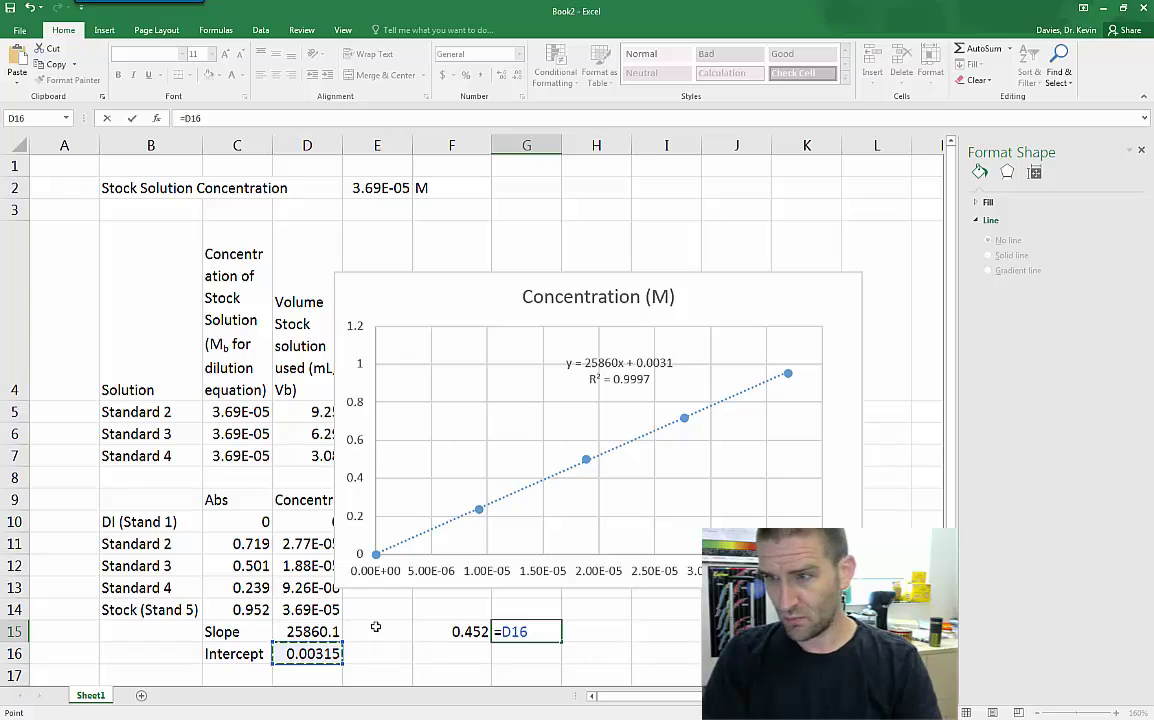
click(478, 630)
text(-)
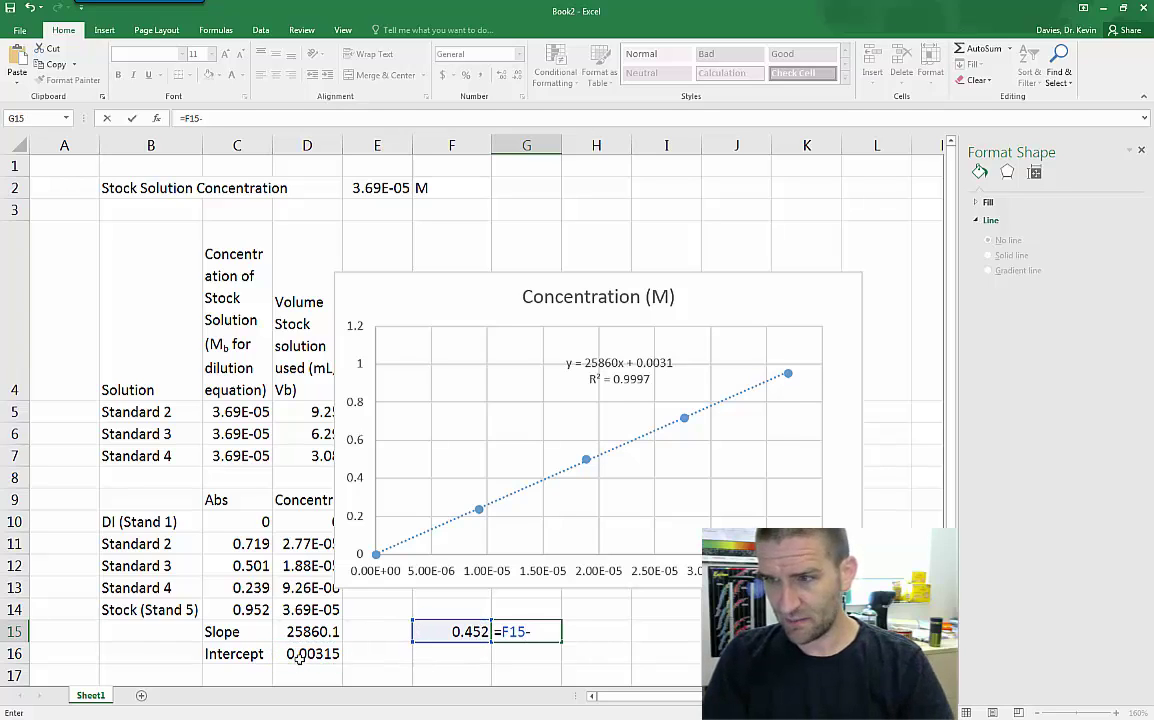
click(303, 651)
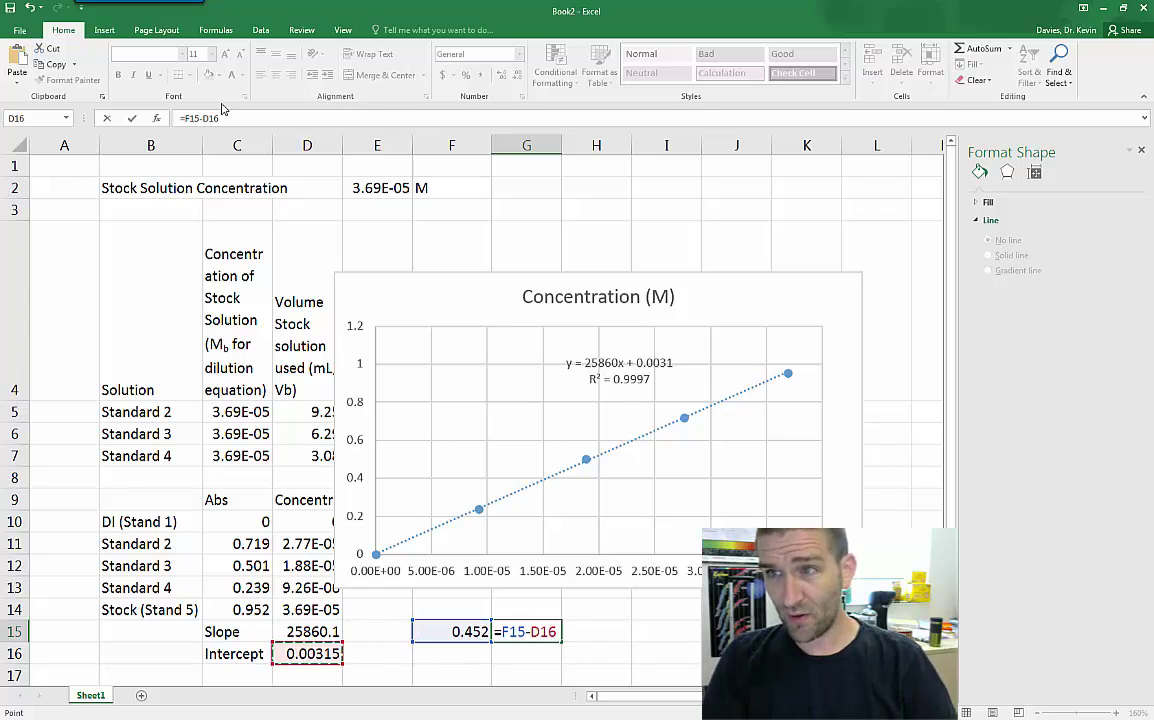
click(185, 119)
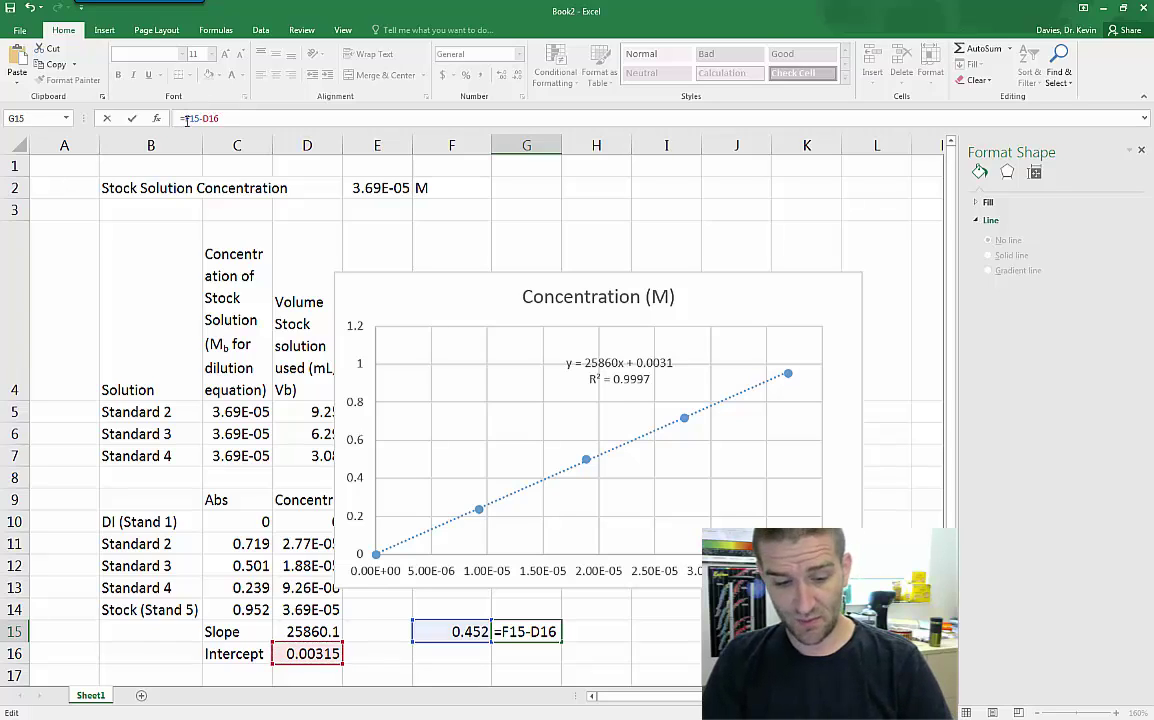
text(()
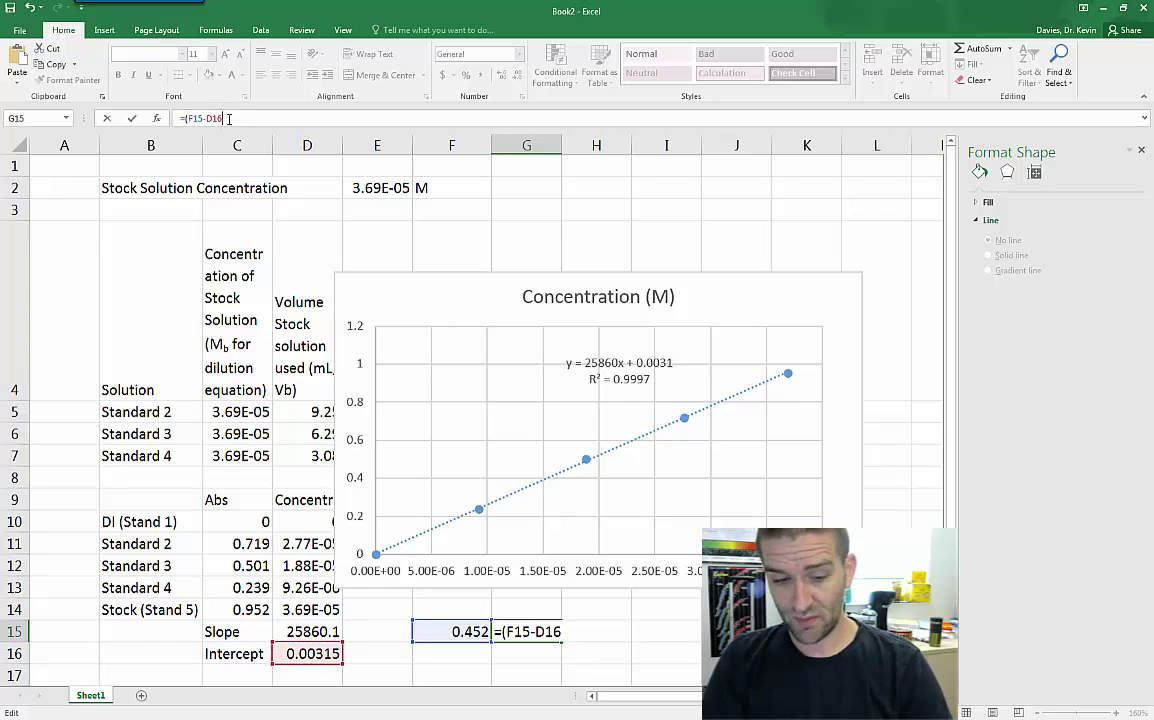
text())
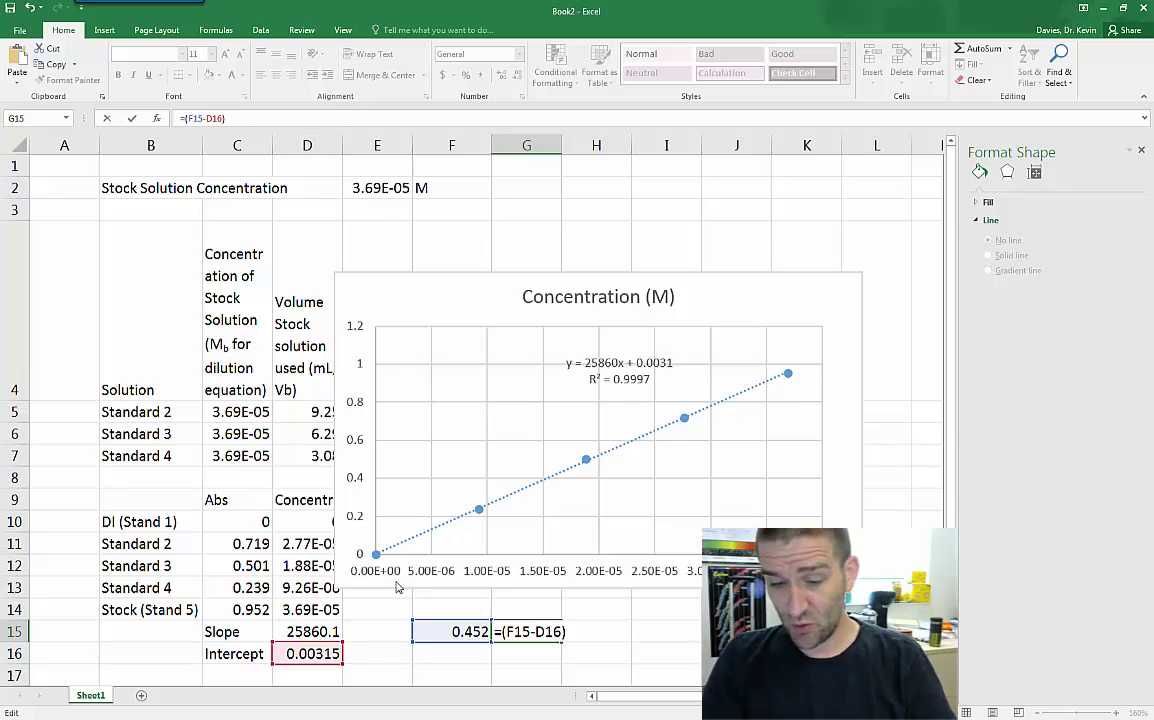
text(/)
click(295, 632)
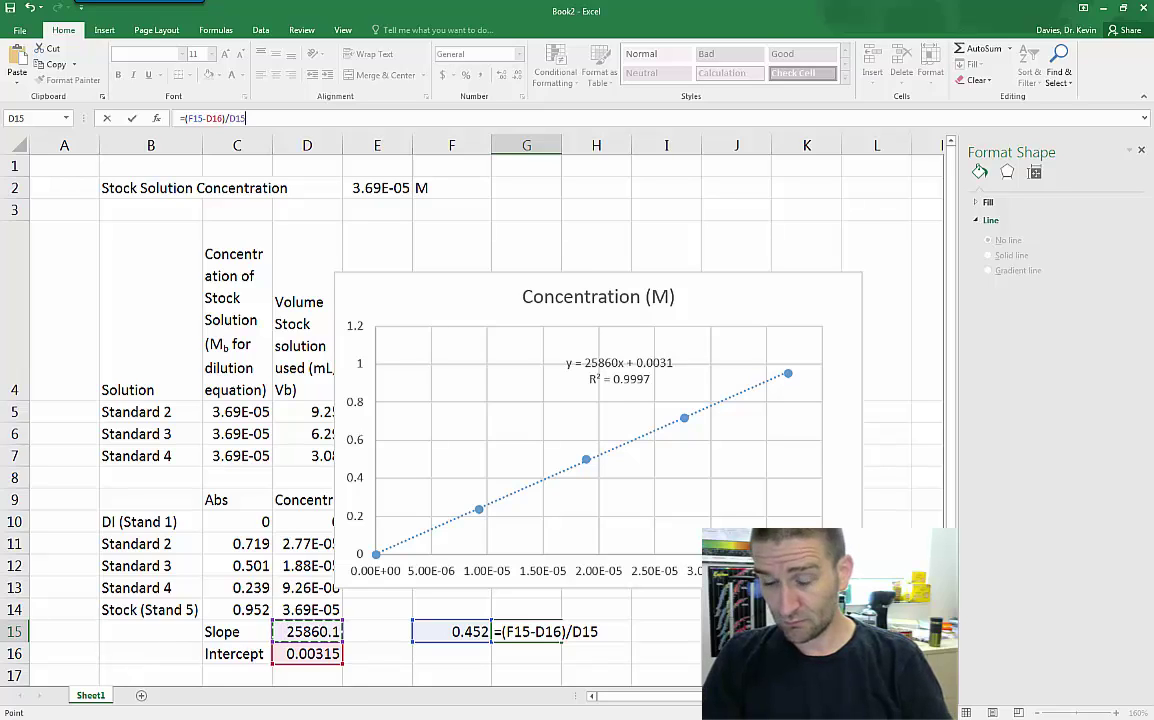
key(Return)
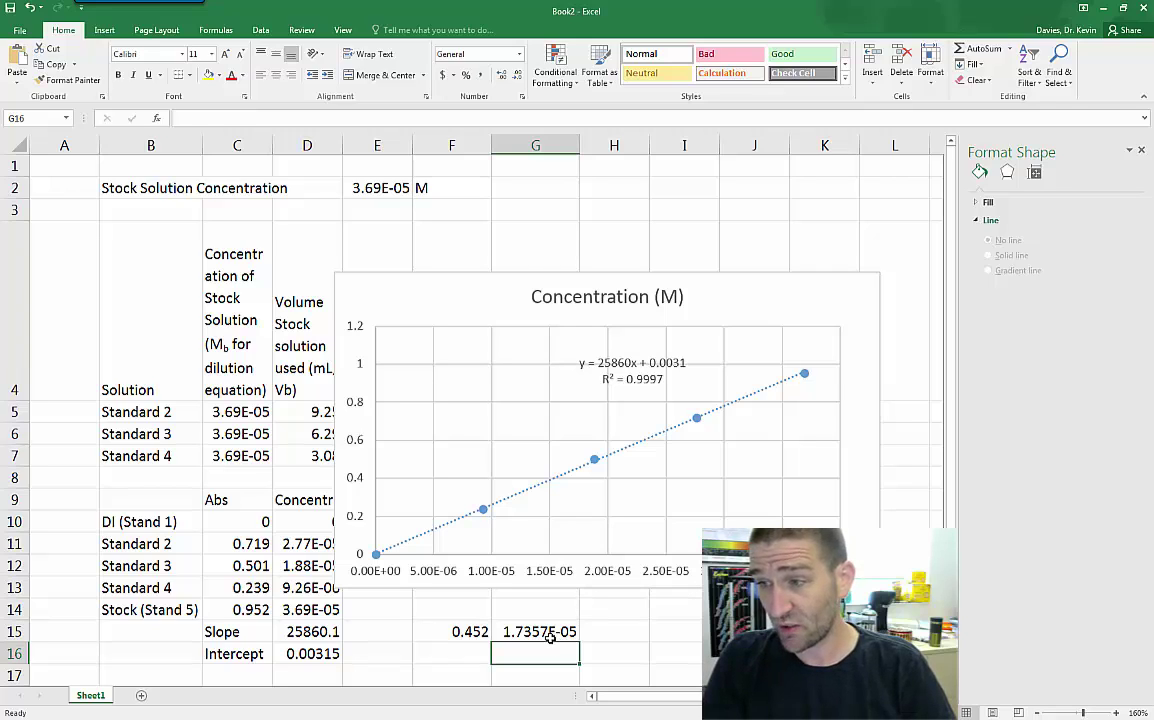
Show the G15 result with one fewer decimal and label F14 'Abs of Unknown'
key(Up)
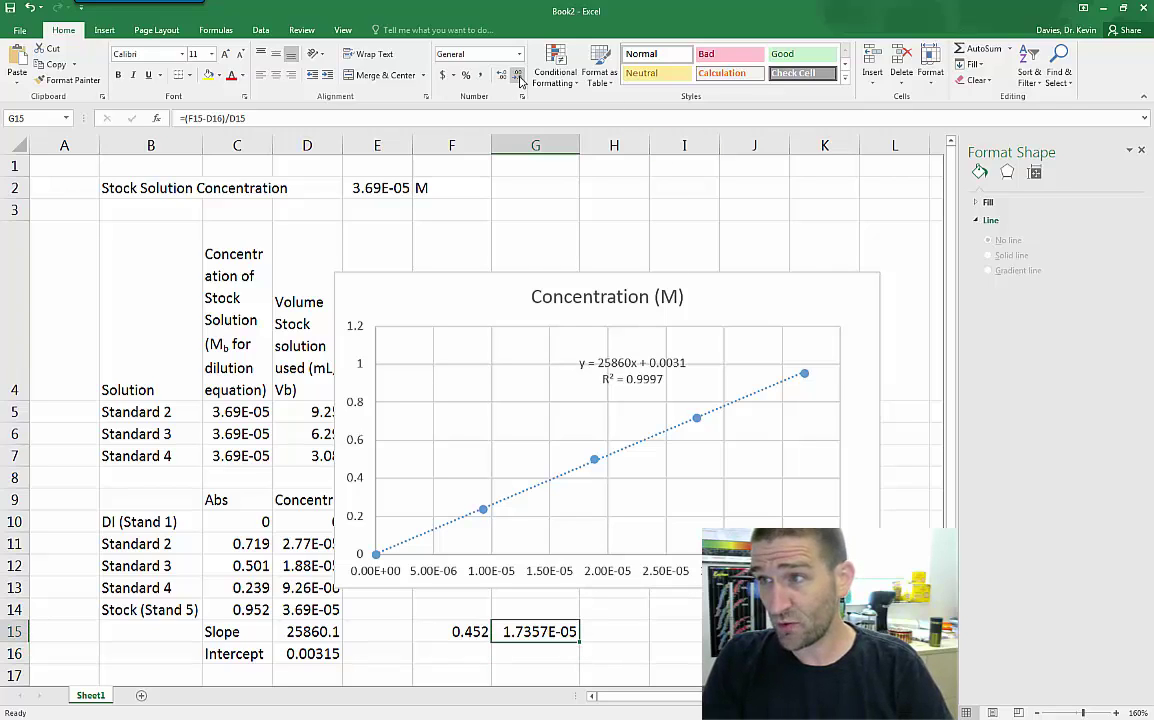
click(517, 76)
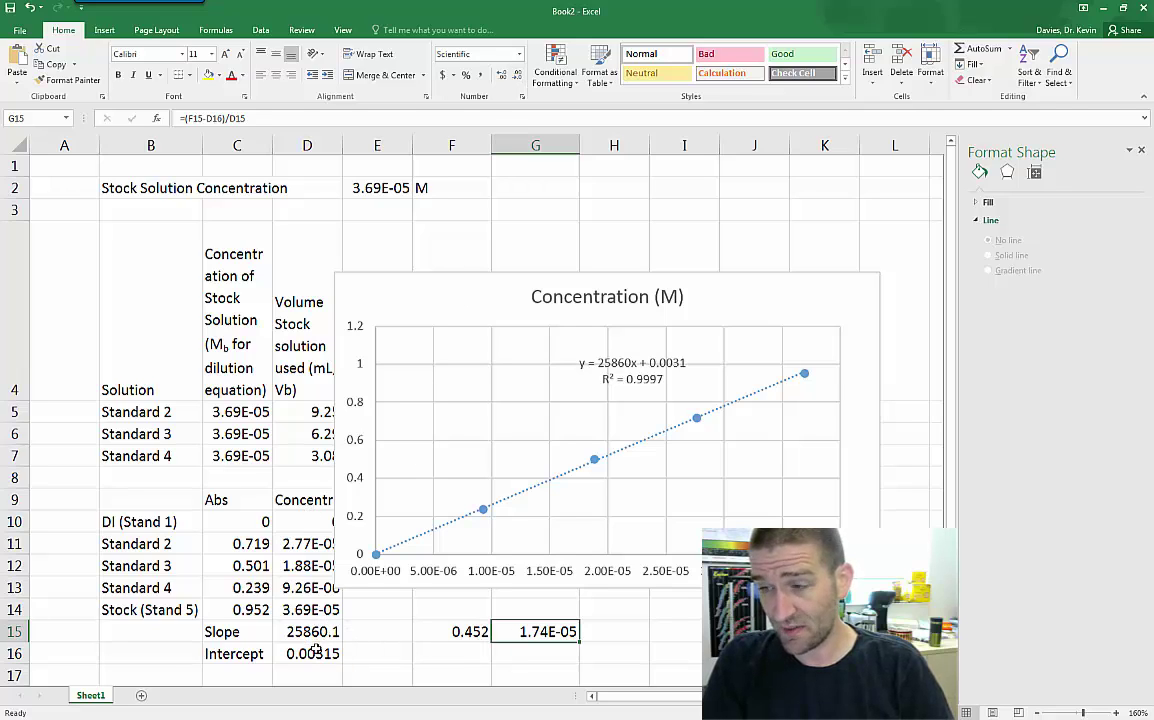
click(487, 612)
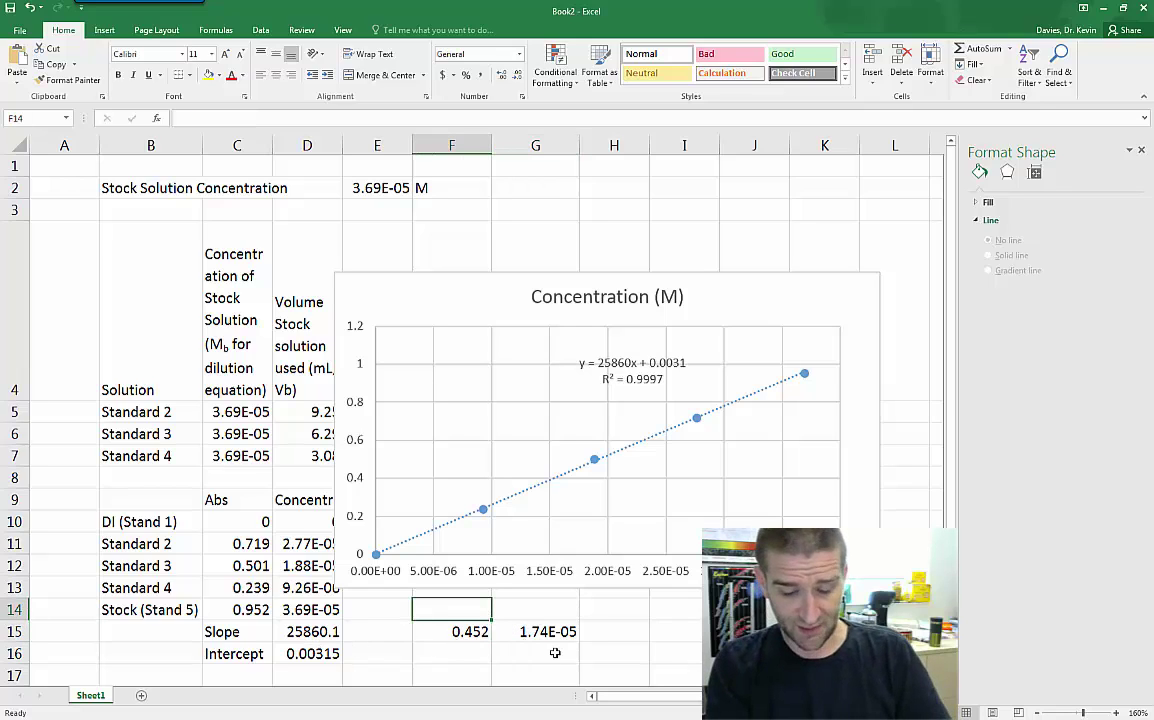
text(Abs of Unknown)
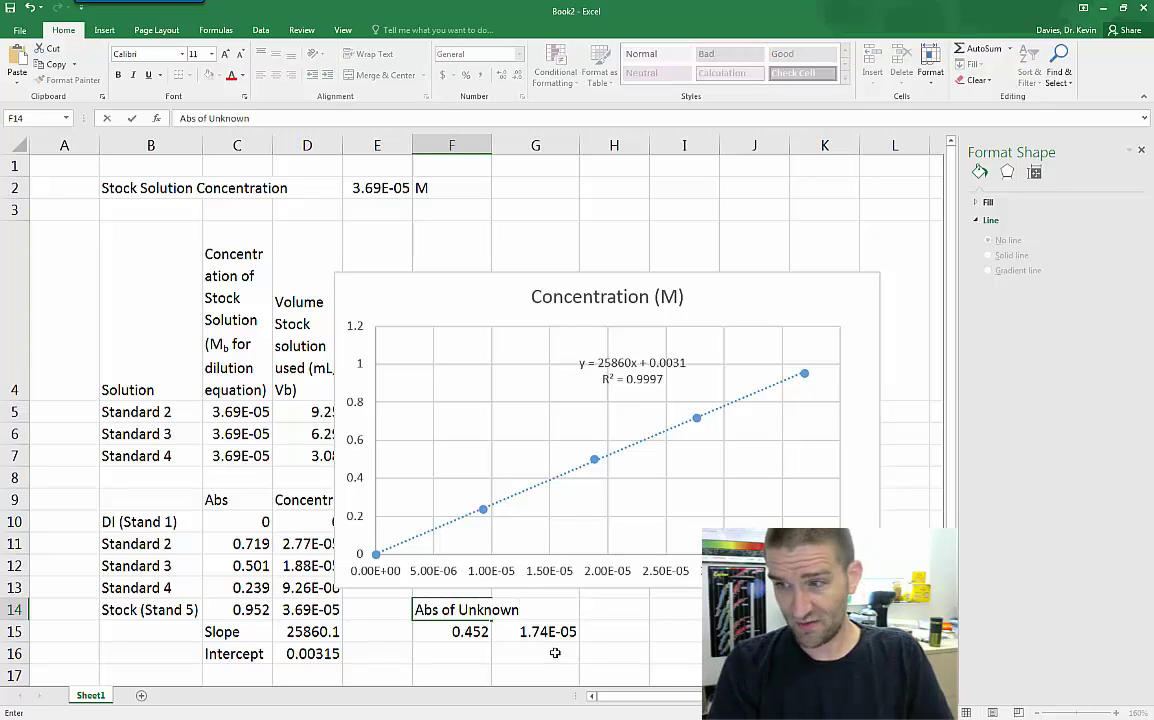
key(Return)
Label G14 'Concentration of Unknown (M)' and select both heading cells
key(Up)
key(Right)
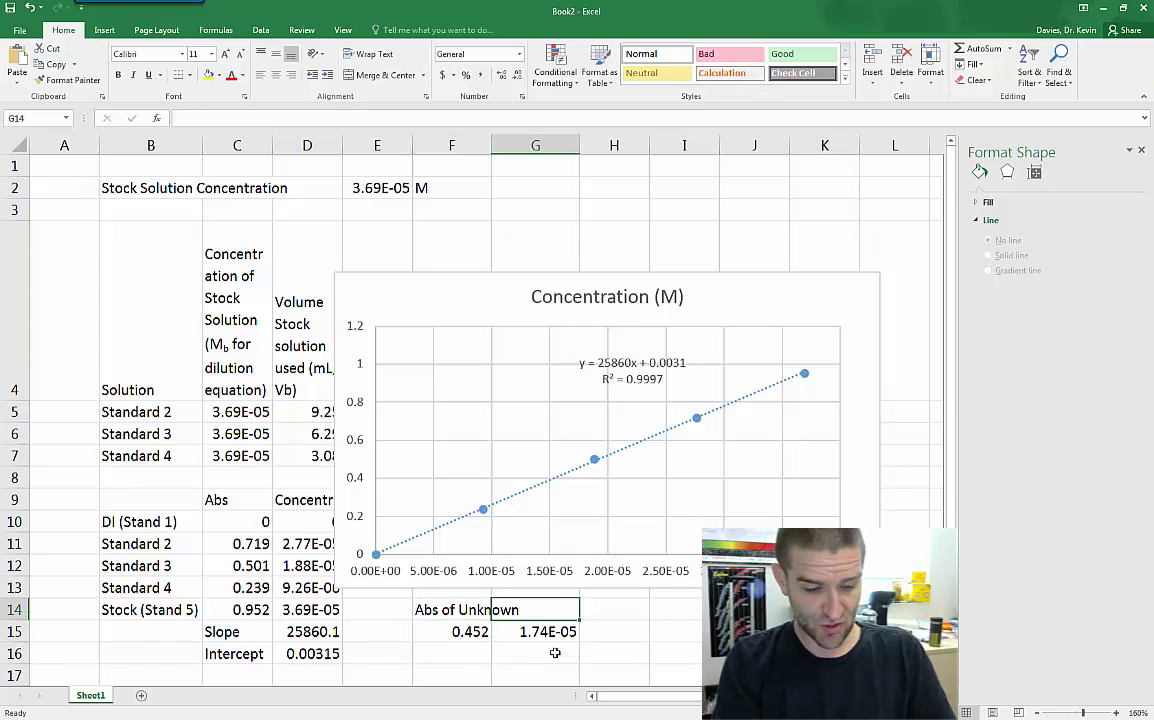
text(Concentration of Unknown (M))
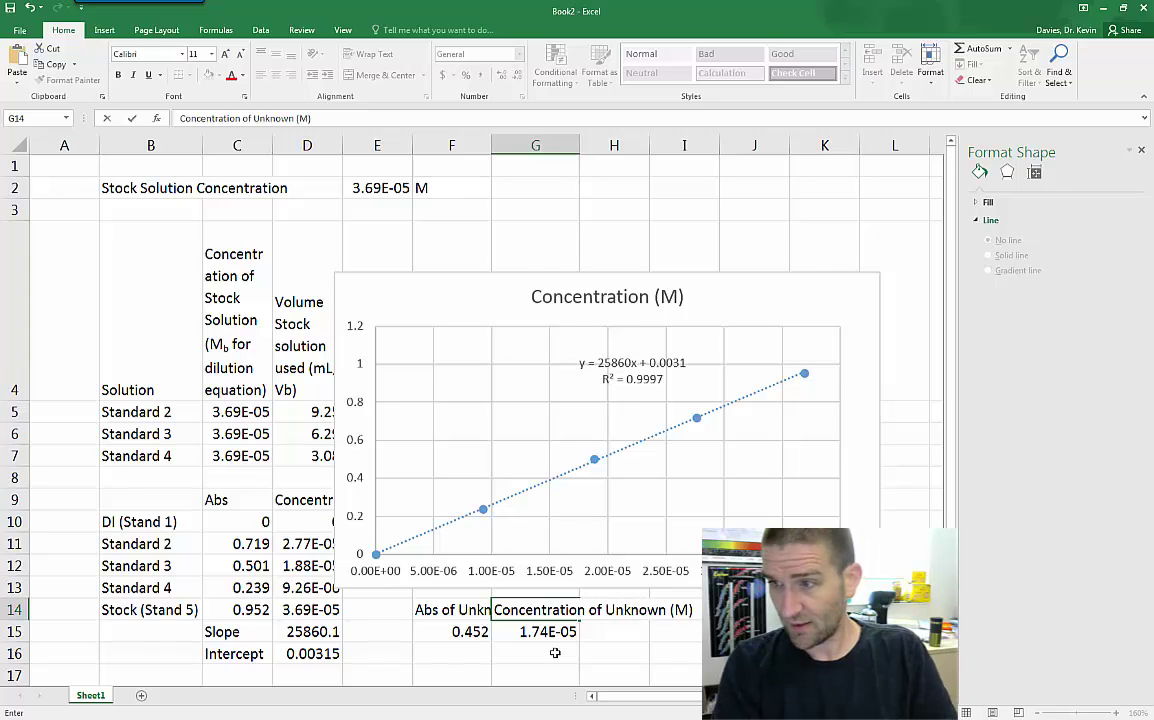
key(Return)
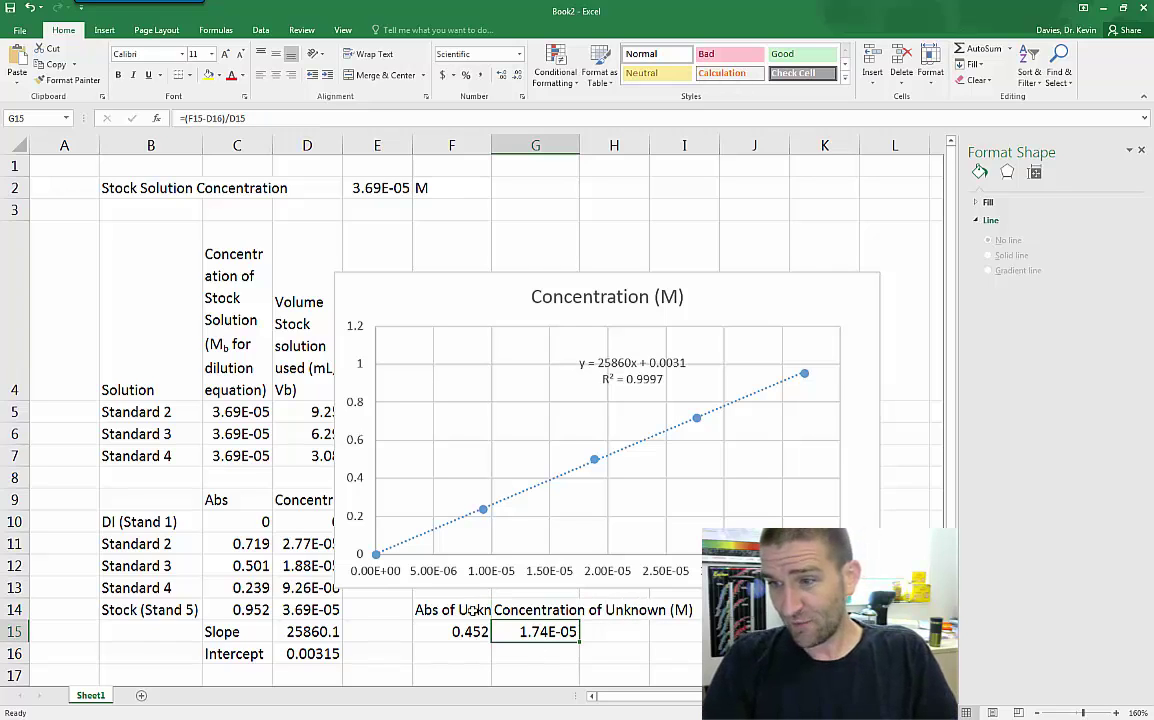
drag(473, 609, 513, 609)
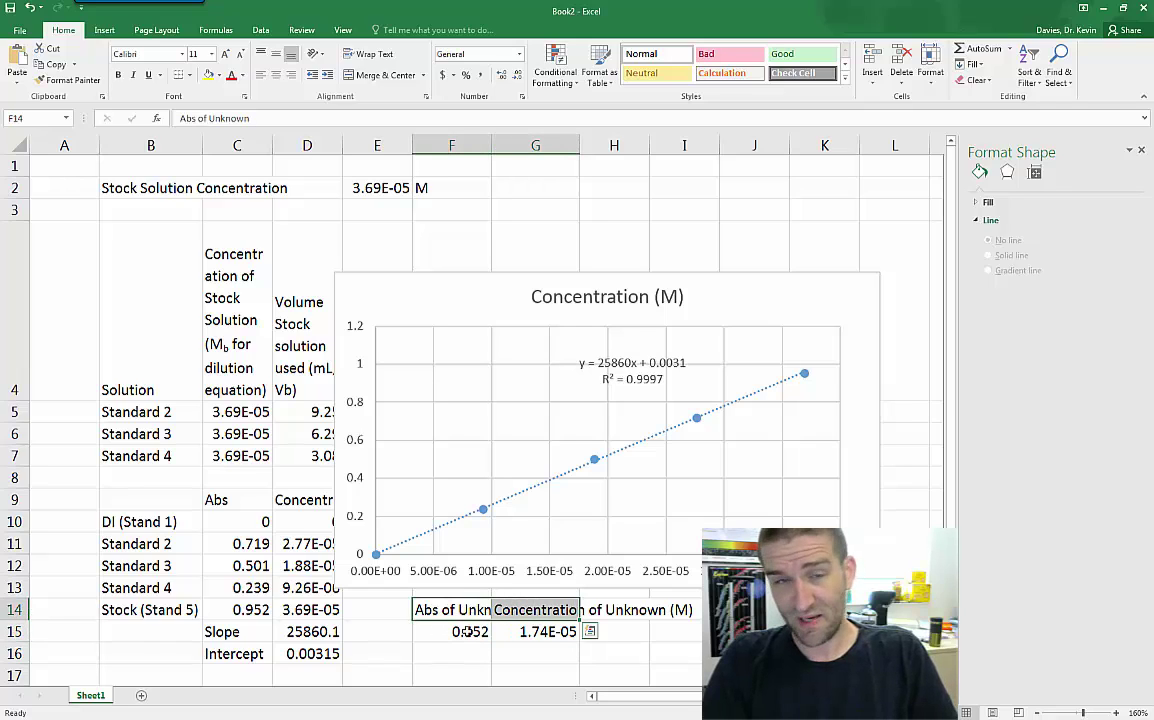
click(469, 631)
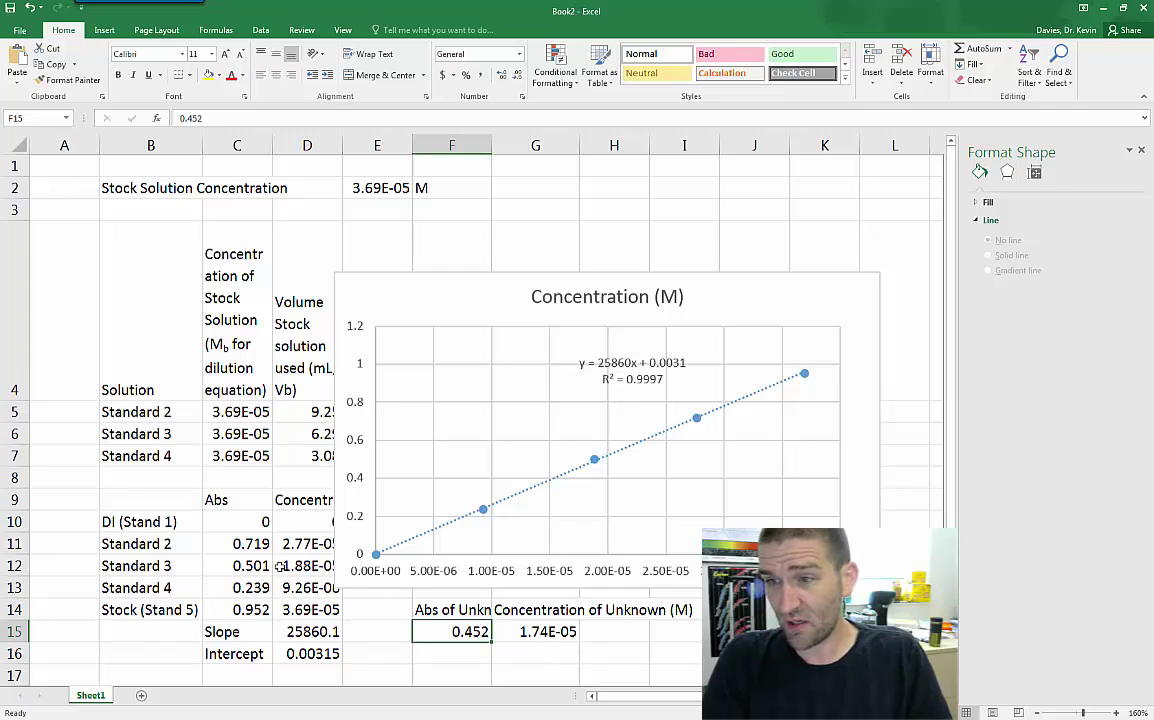
click(250, 543)
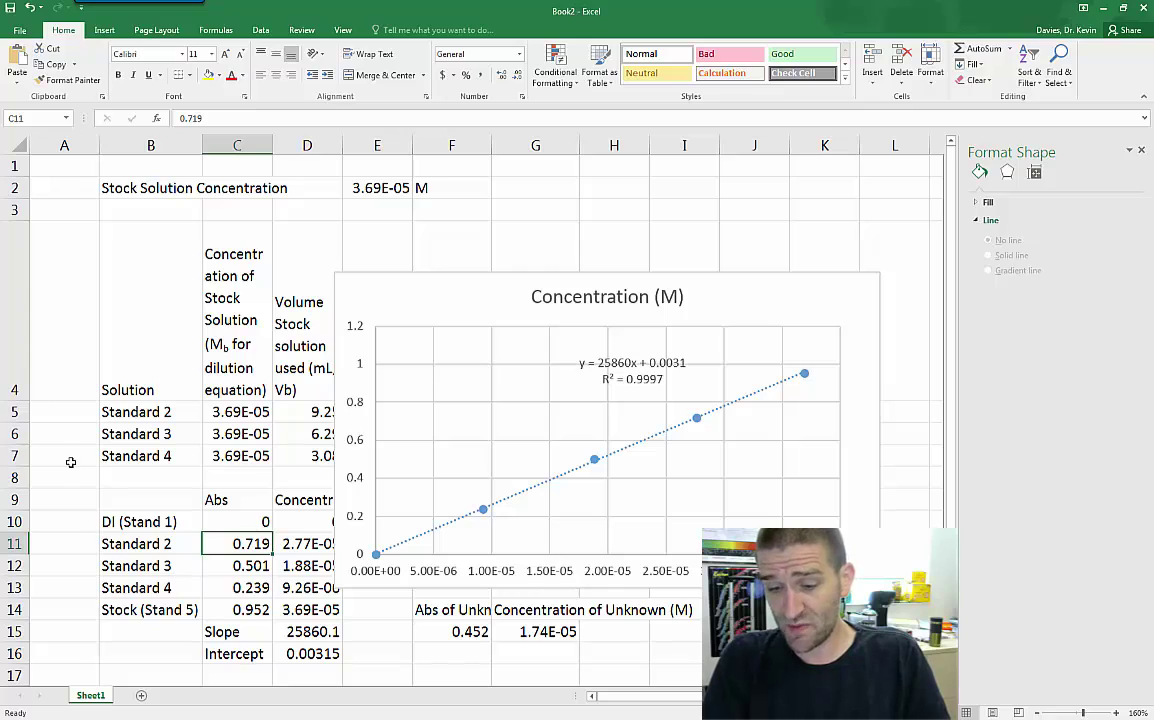
text(.724)
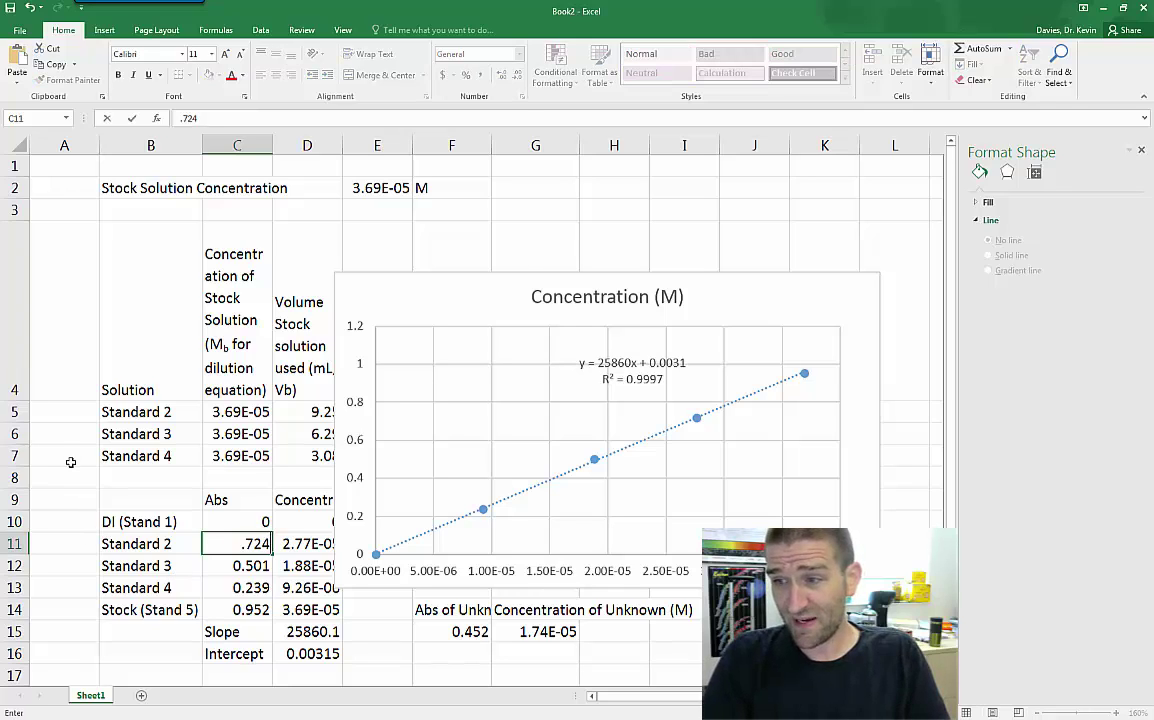
key(Return)
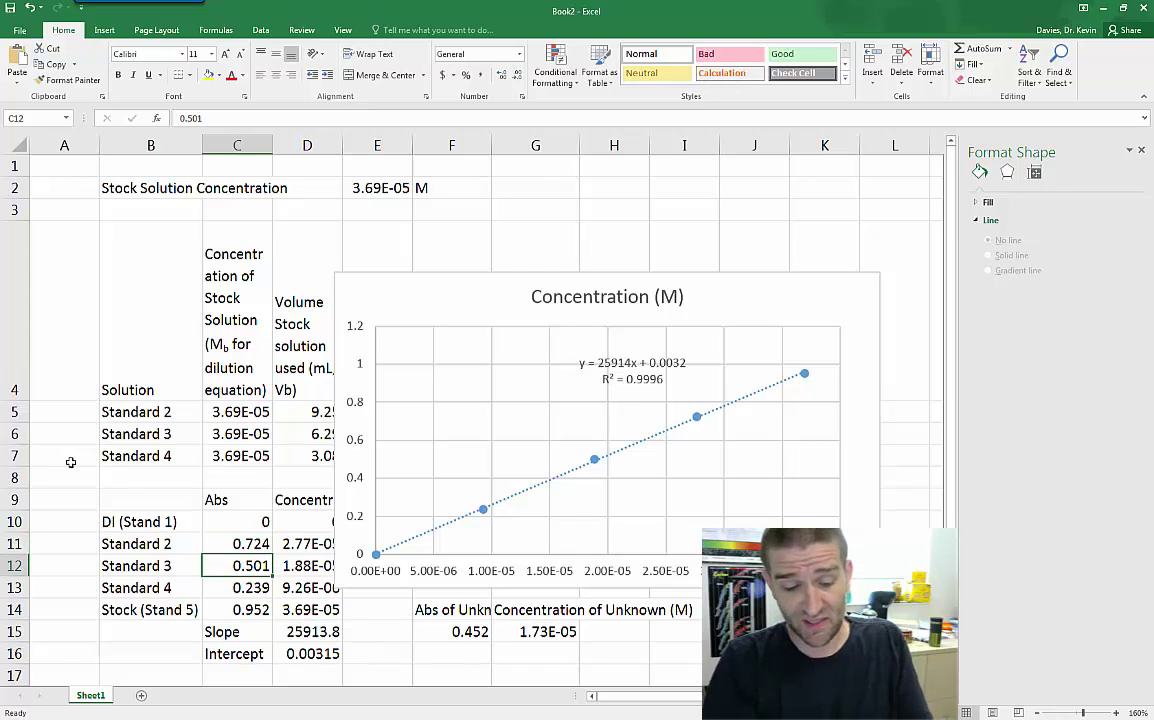
key(Up)
text(.719)
key(Return)
key(Up)
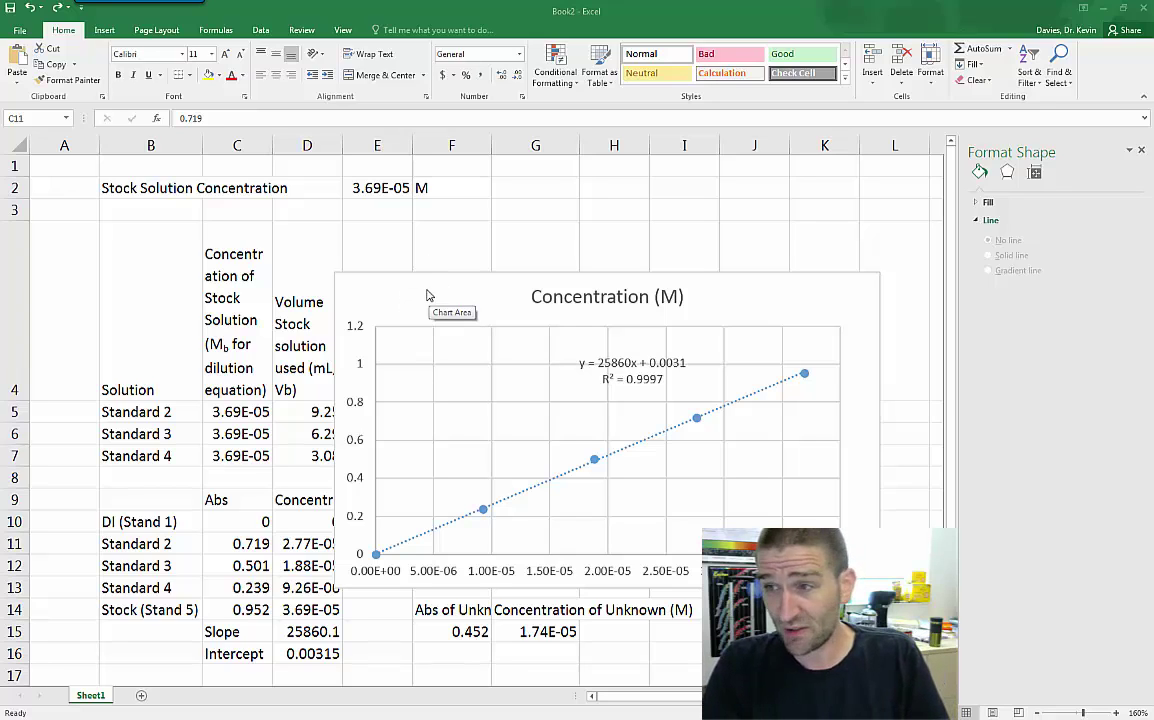
Copy the calibration chart as a picture, as shown on screen
key(Escape)
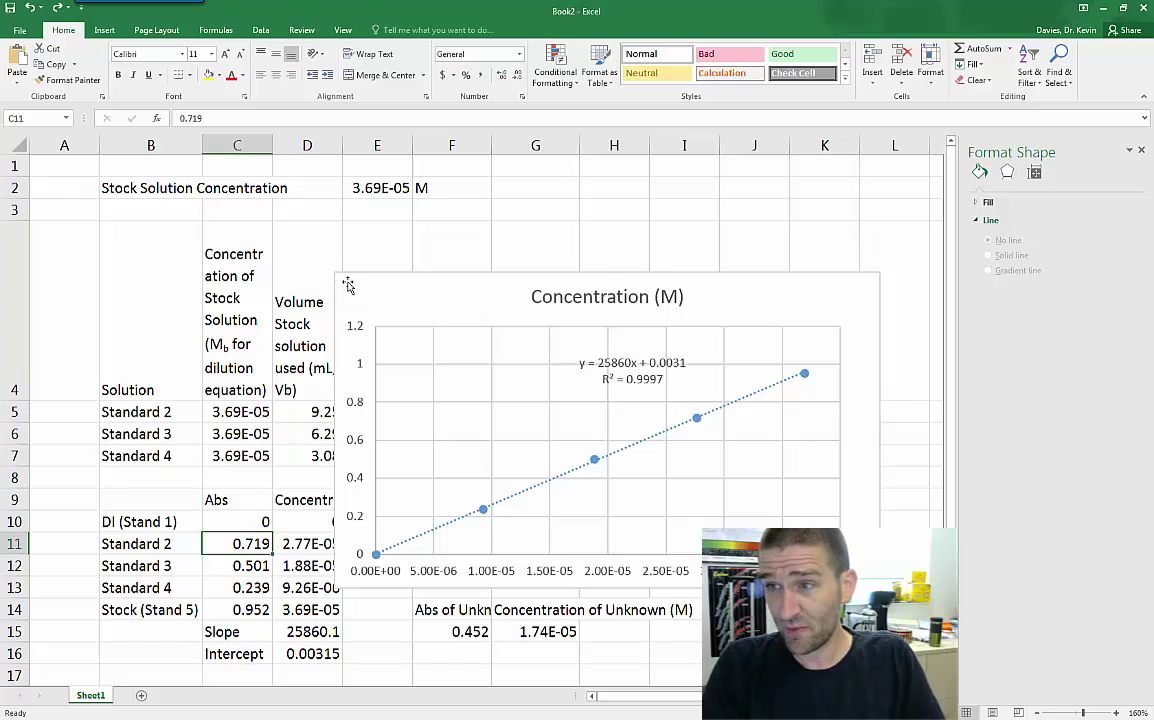
click(330, 283)
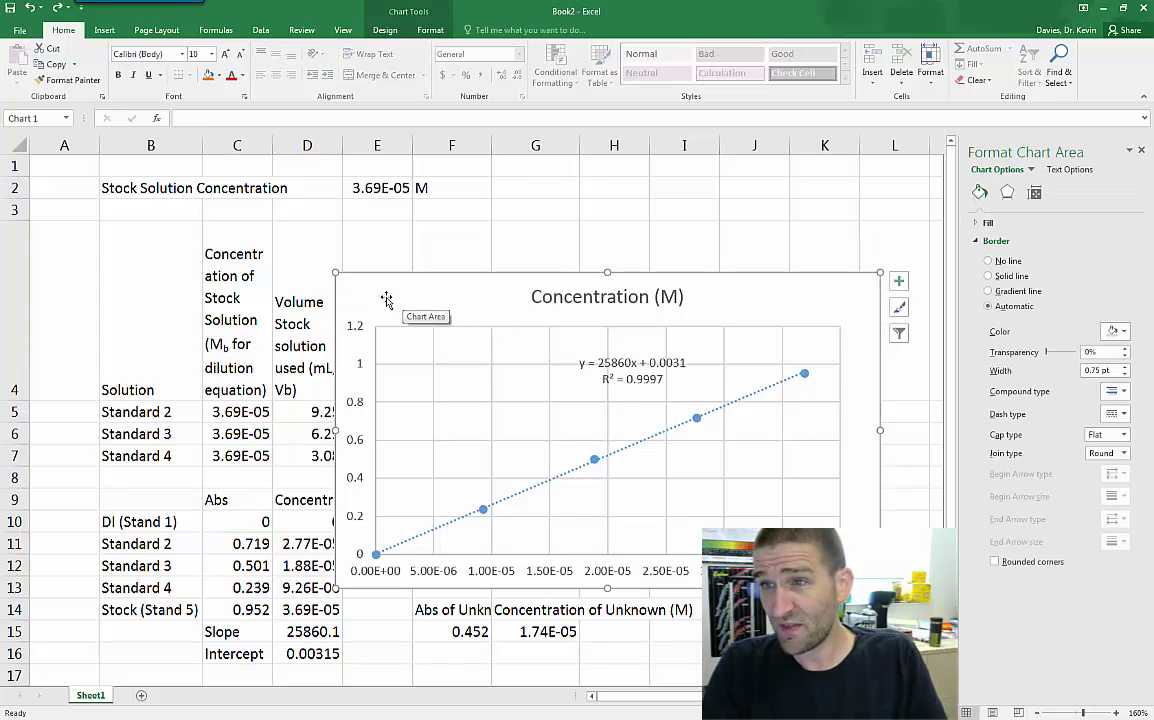
click(75, 66)
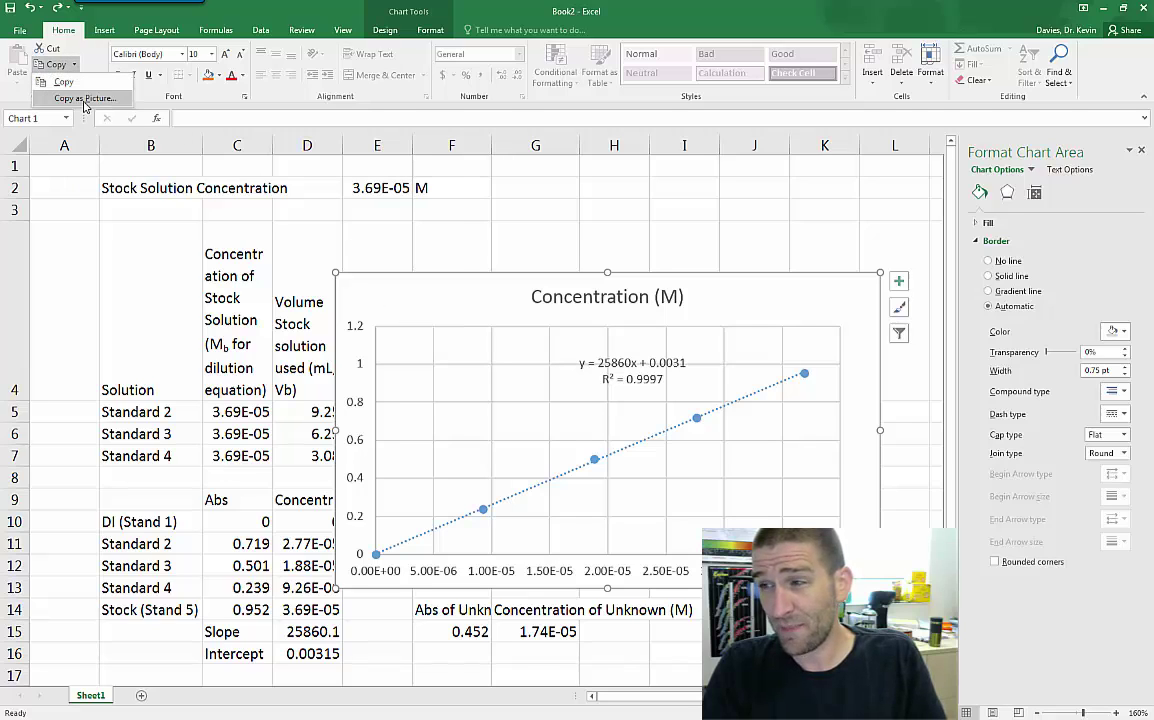
click(85, 100)
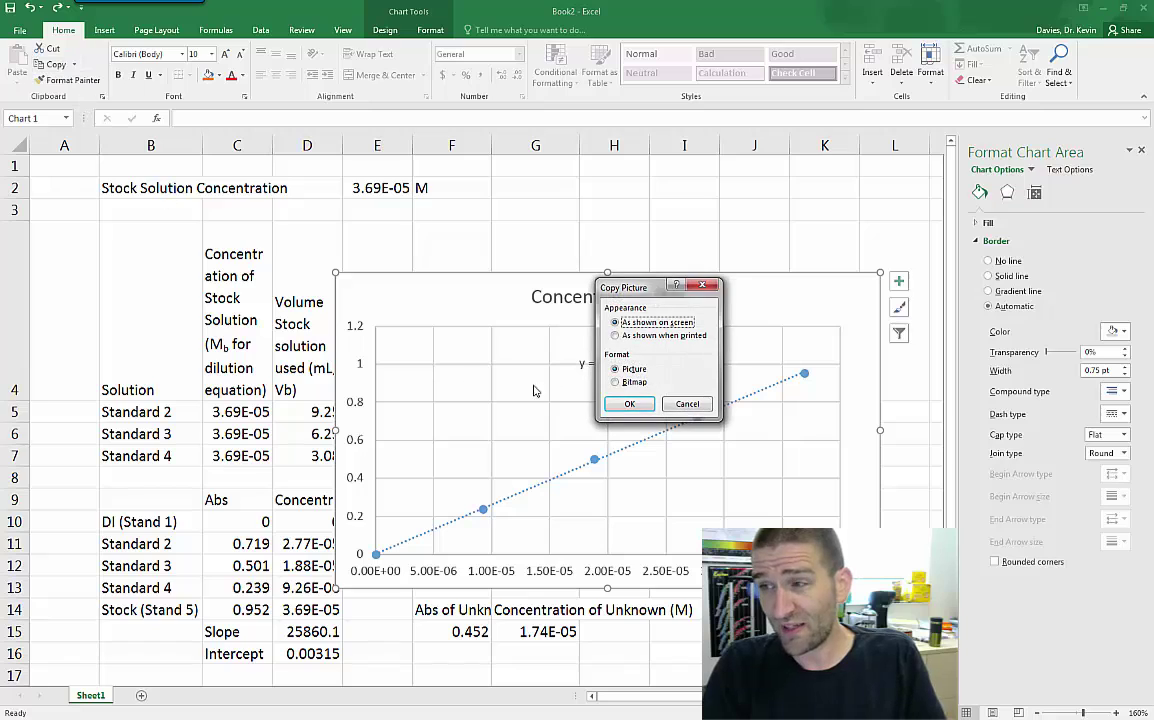
click(665, 335)
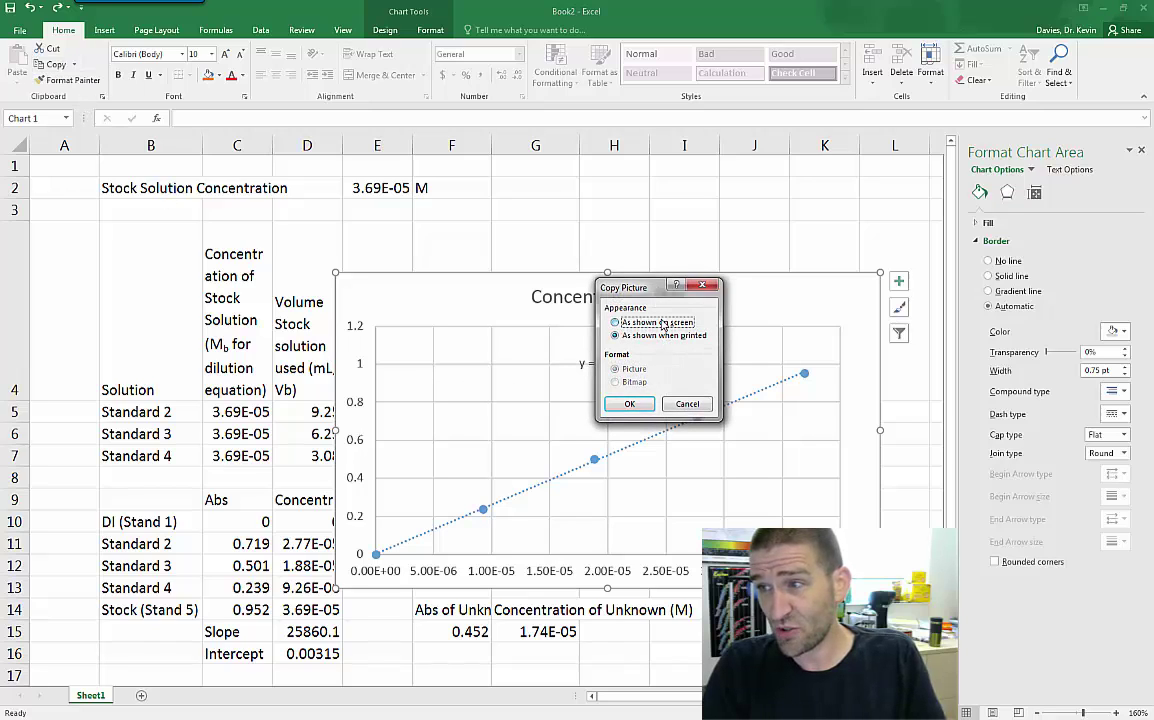
click(639, 405)
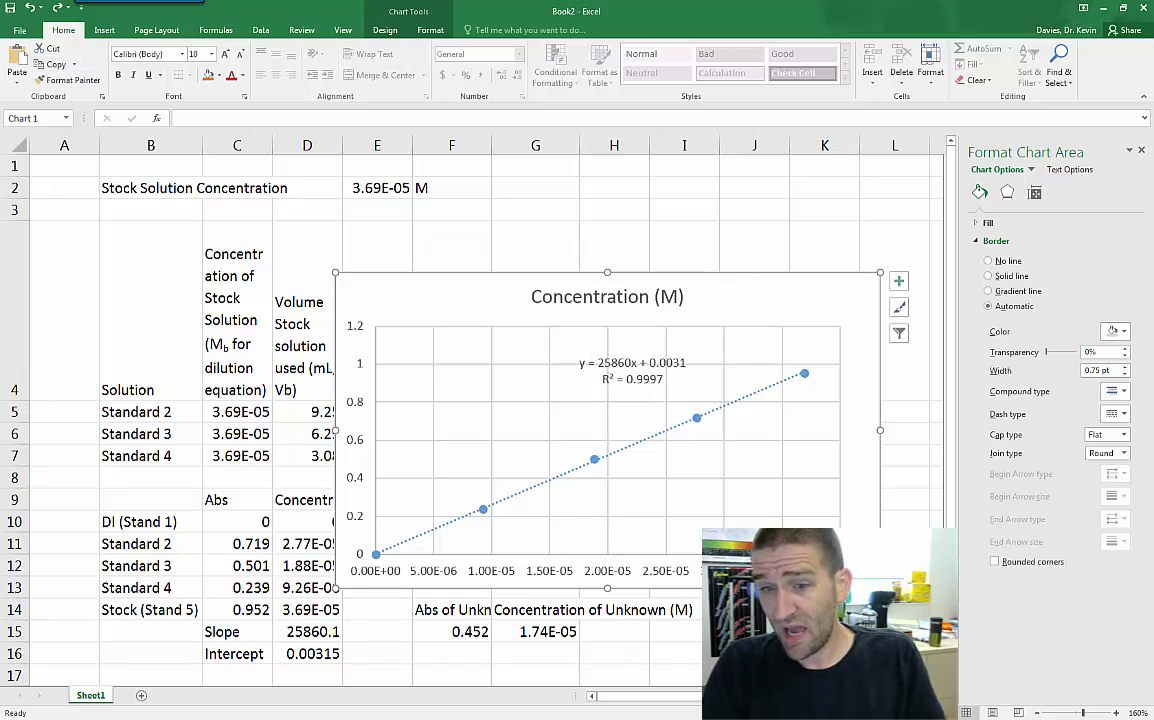
In PowerPoint, remove the title and subtitle placeholders and paste the chart picture
key(alt+Tab)
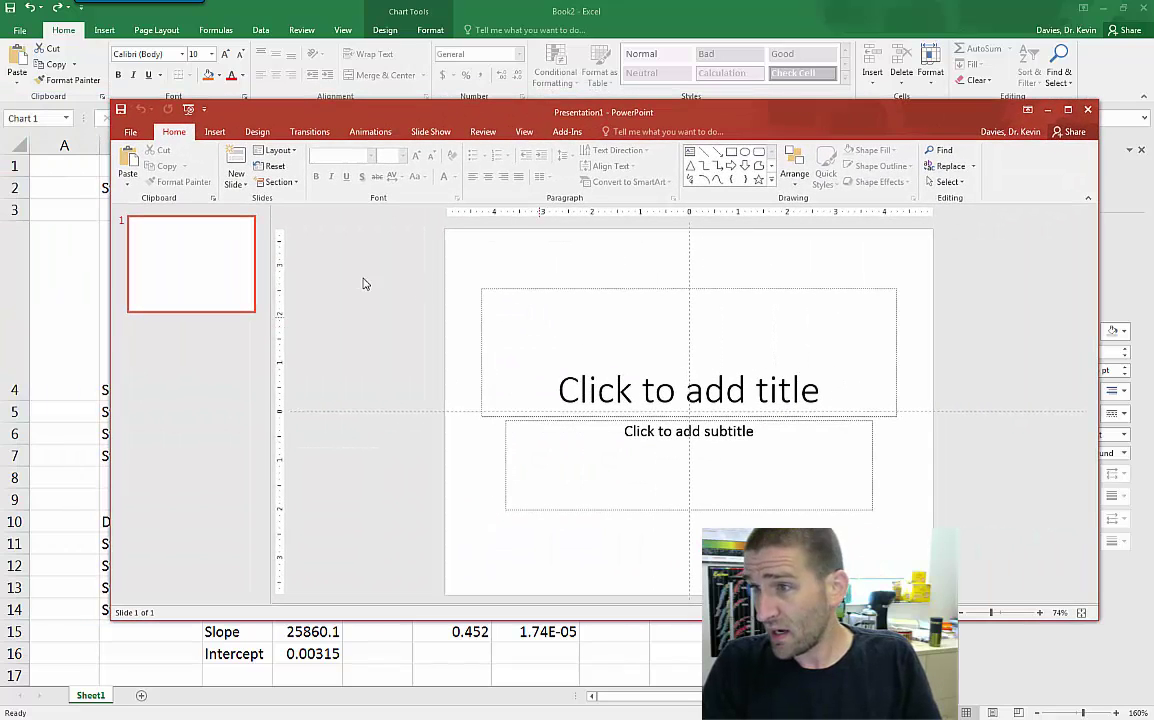
drag(475, 250, 1069, 690)
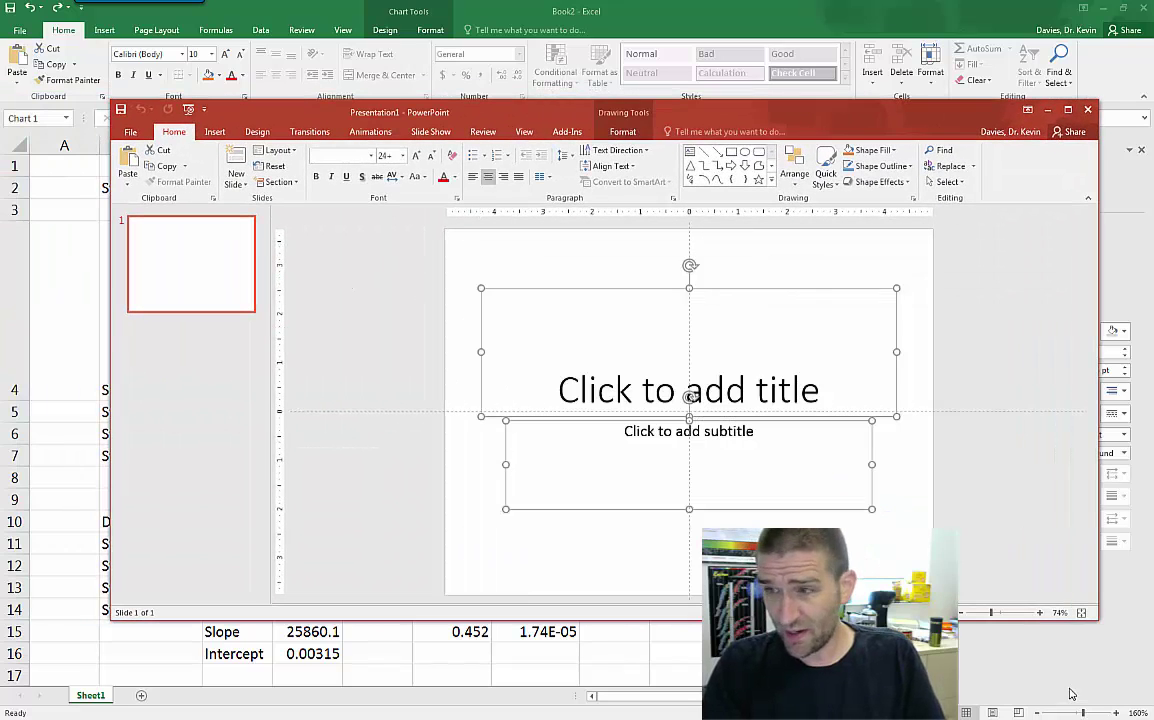
key(Delete)
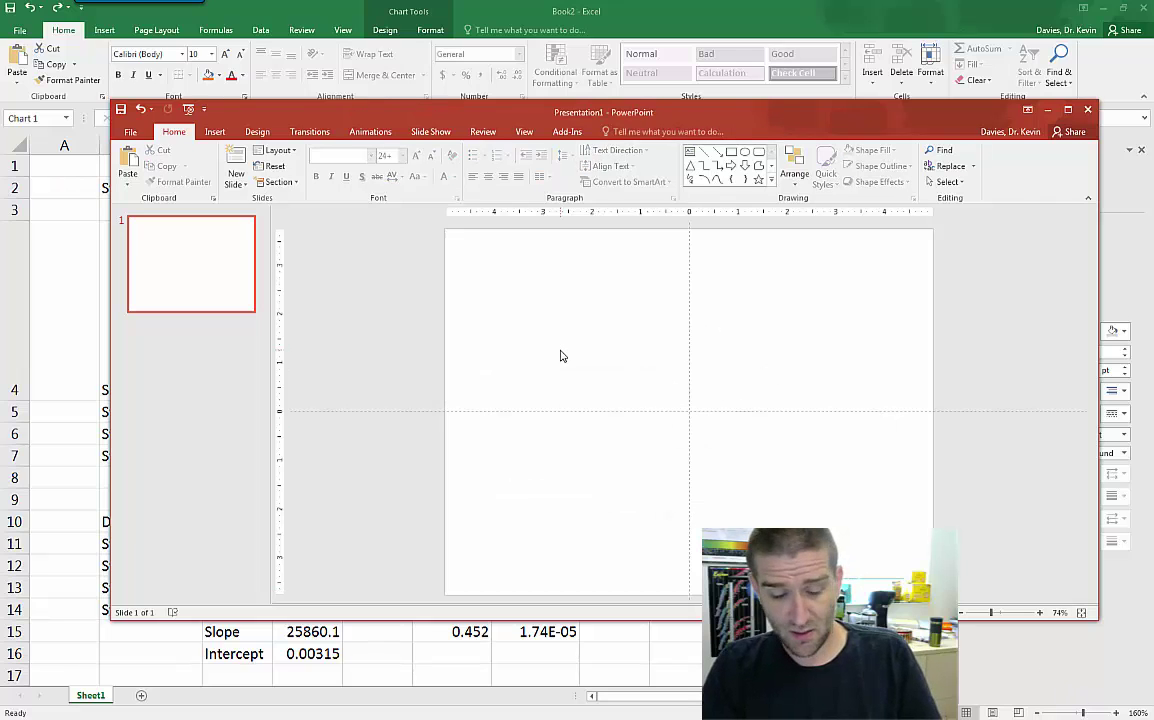
key(ctrl+v)
Close the presentation without saving it
right_click(575, 336)
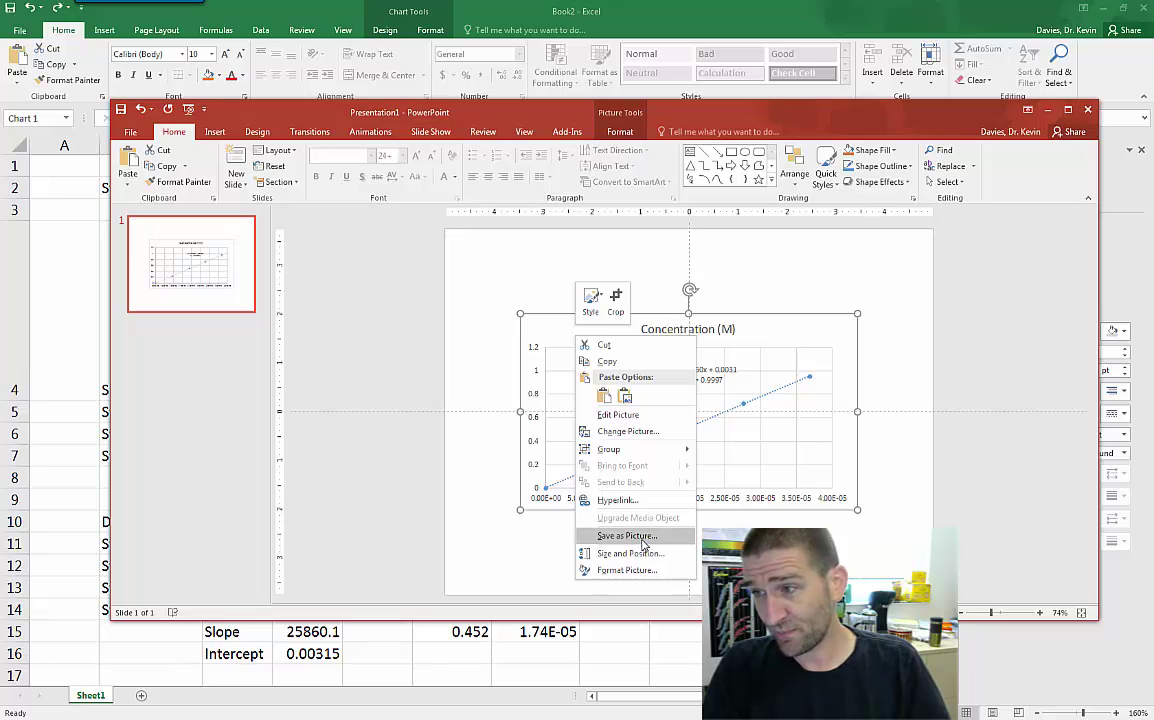
click(493, 510)
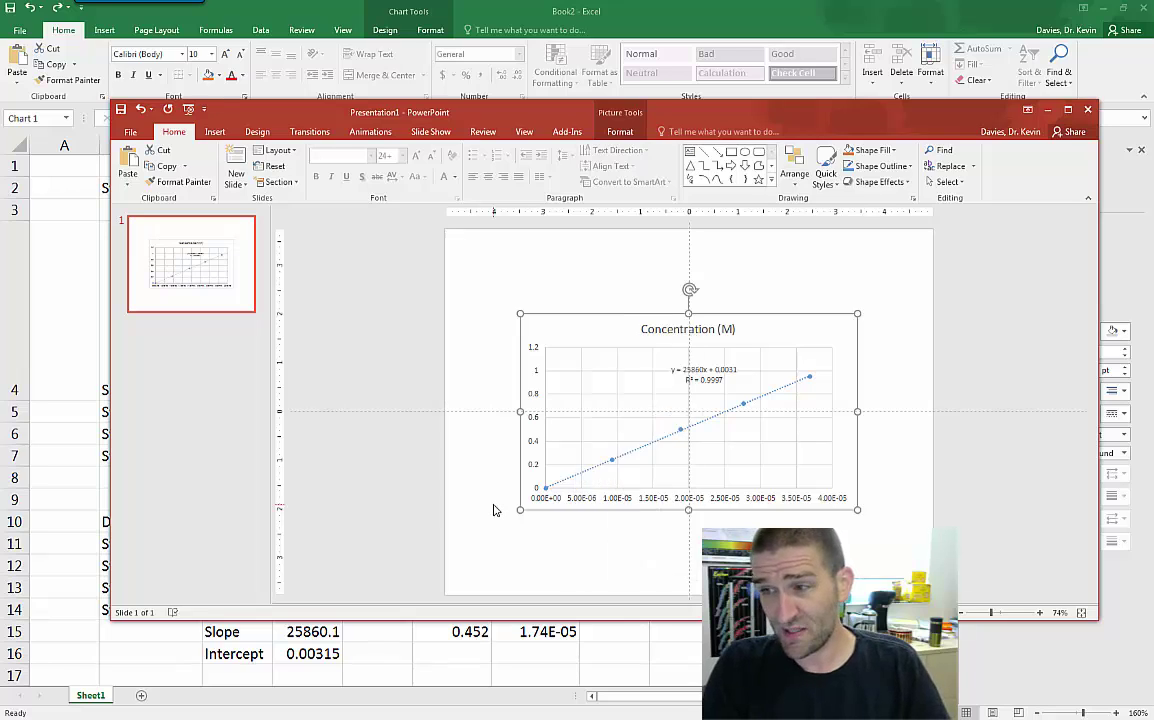
click(446, 274)
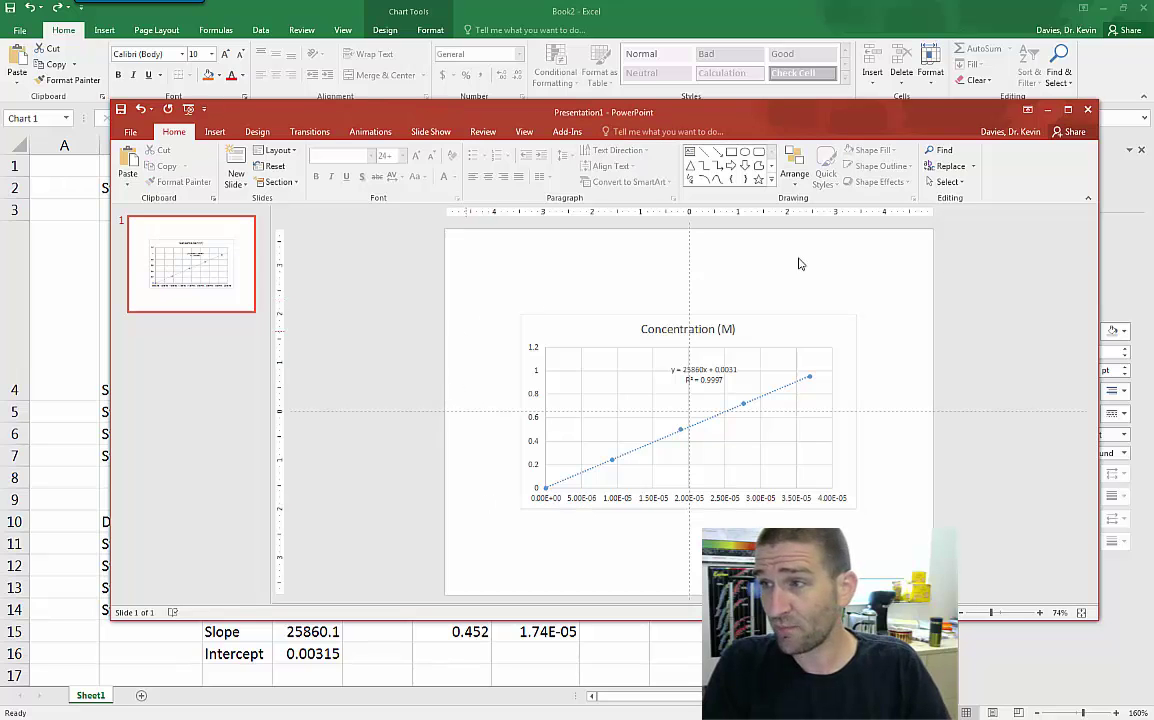
click(1090, 110)
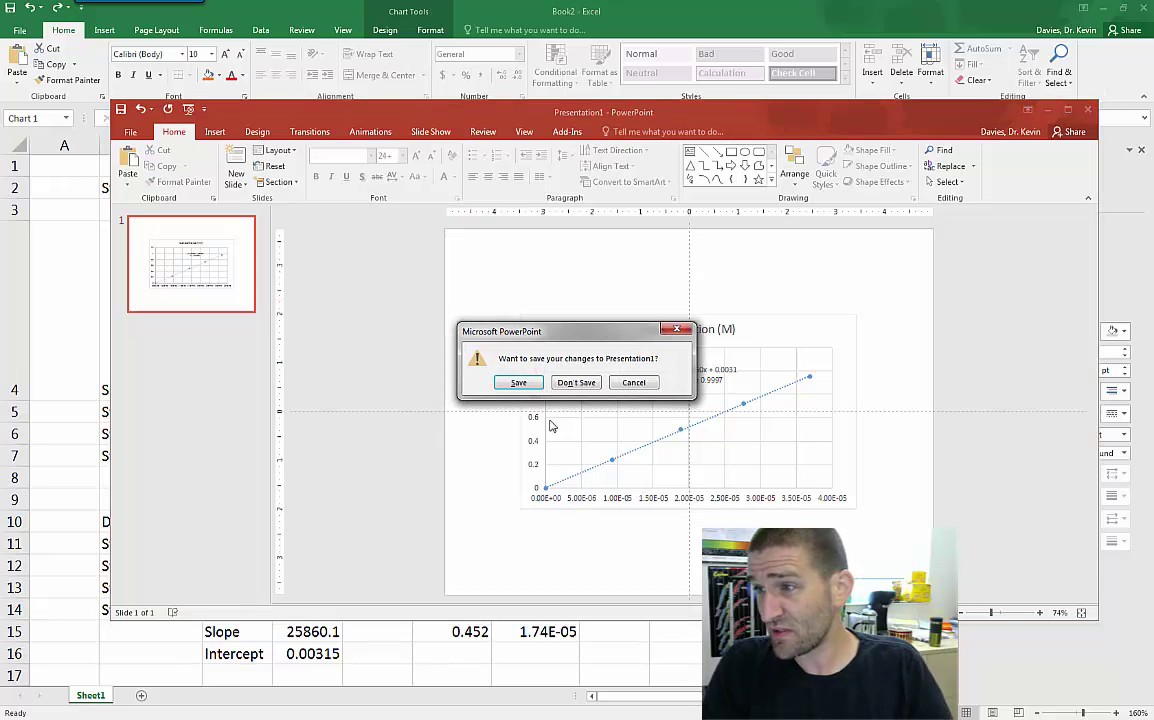
click(577, 383)
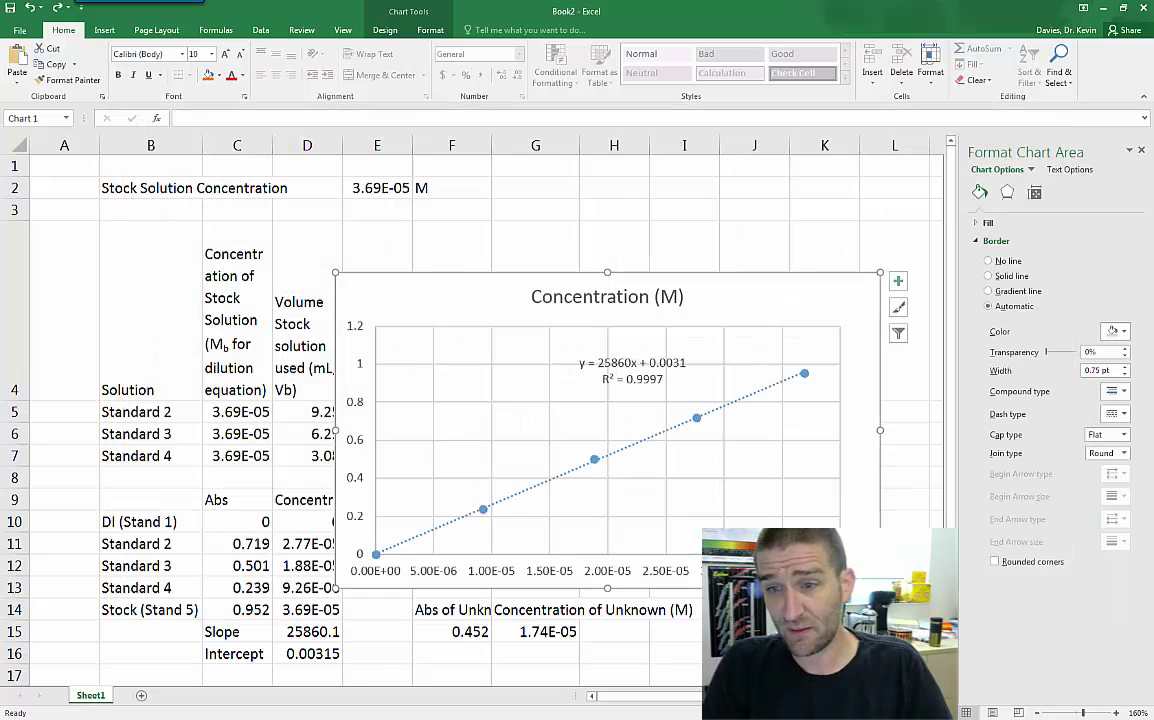